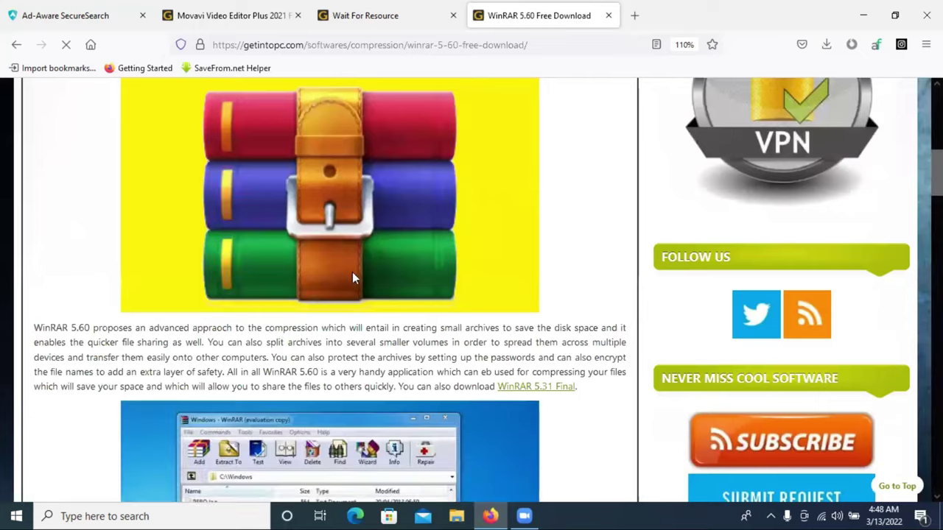
# Step: Minimize Firefox from the WinRAR 5.60 download page and select This PC on the desktop
pyautogui.scroll(2, 390, 233)
pyautogui.scroll(6, 579, 252)
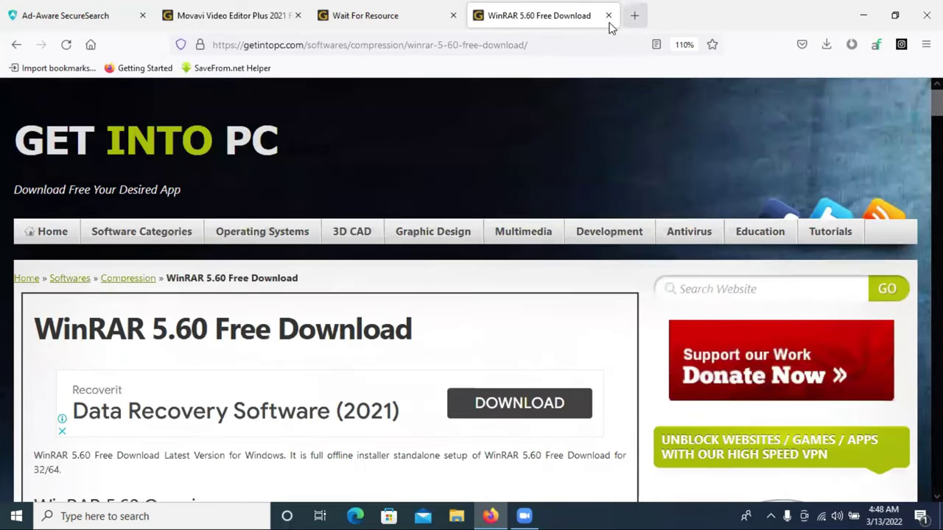
pyautogui.click(424, 7)
pyautogui.click(545, 8)
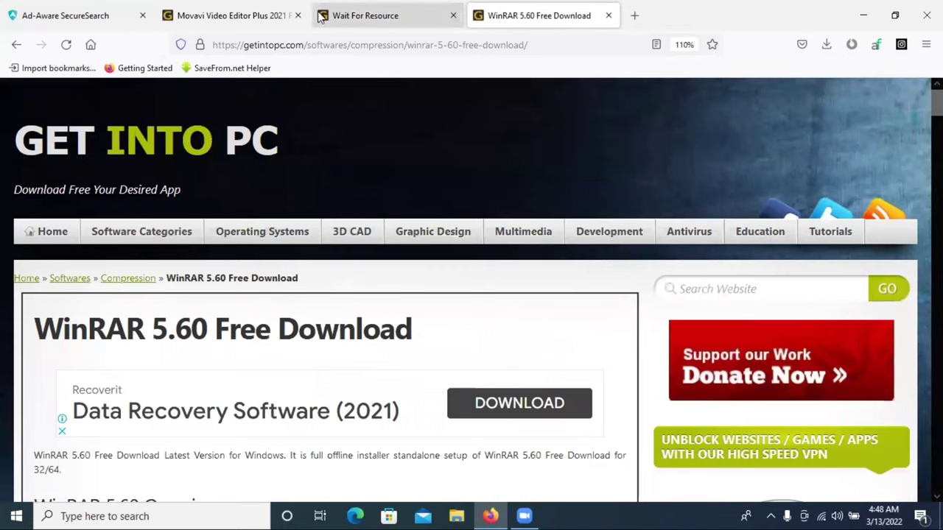
pyautogui.scroll(-3, 289, 243)
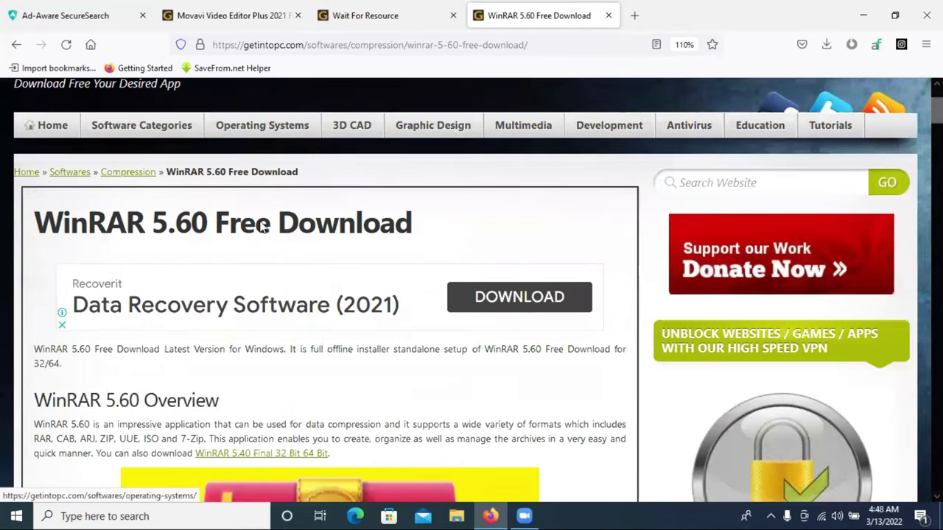
pyautogui.click(861, 21)
pyautogui.click(24, 33)
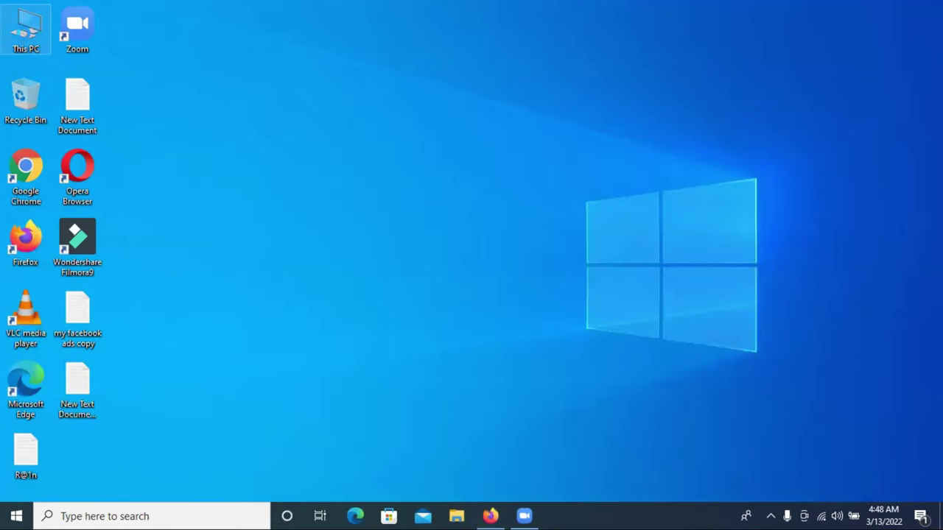
# Step: Open Downloads through This PC and cut the Movavi Video Editor Plus archive
pyautogui.doubleClick(29, 35)
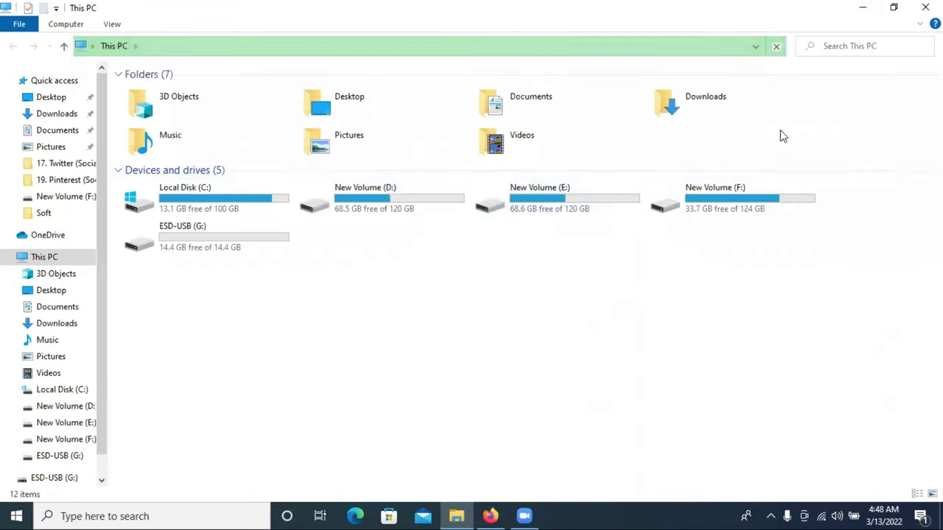
pyautogui.click(714, 100)
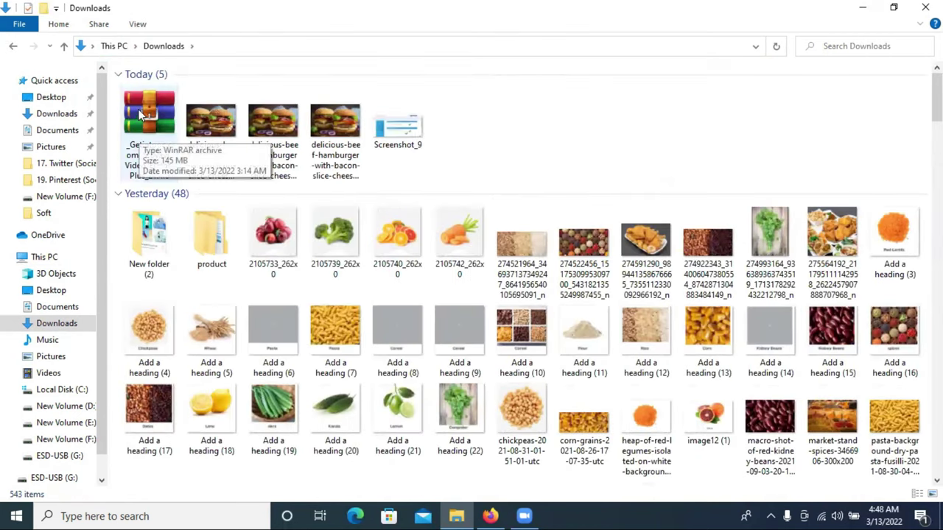
pyautogui.doubleClick(144, 116)
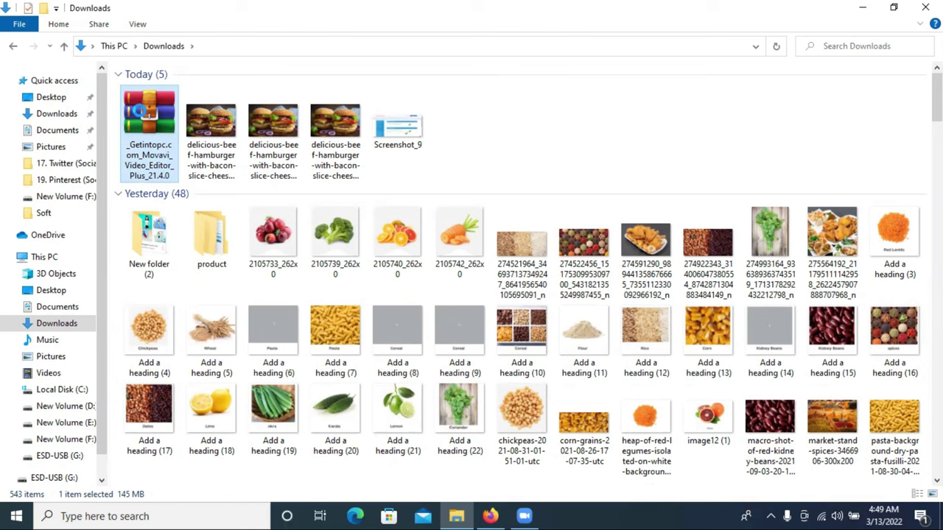
pyautogui.rightClick(142, 111)
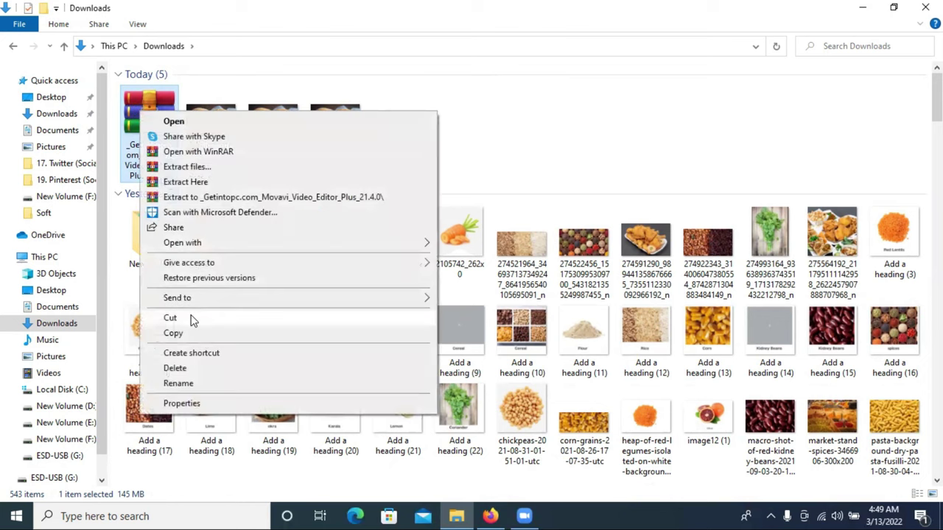
pyautogui.click(190, 319)
# Step: Create New folder (3) in Downloads and paste the Movavi archive into it
pyautogui.rightClick(525, 114)
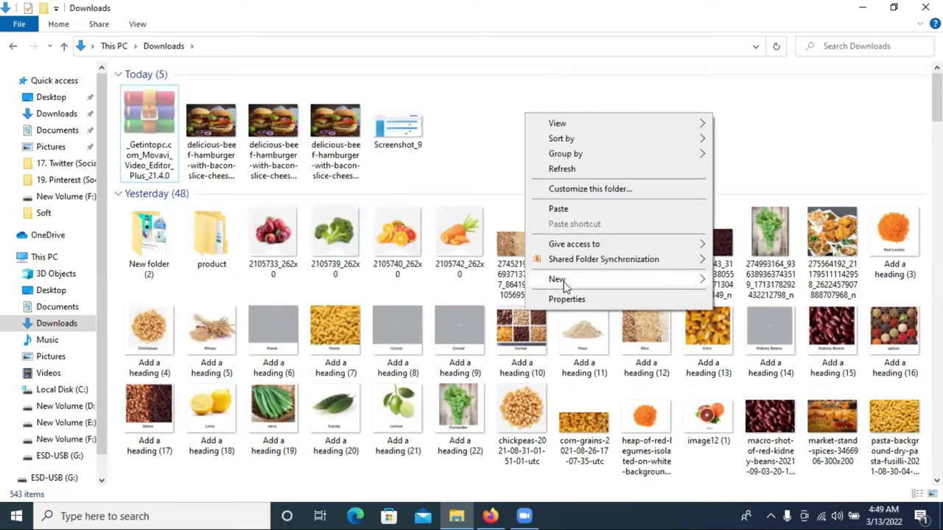
pyautogui.moveTo(565, 283)
pyautogui.click(754, 285)
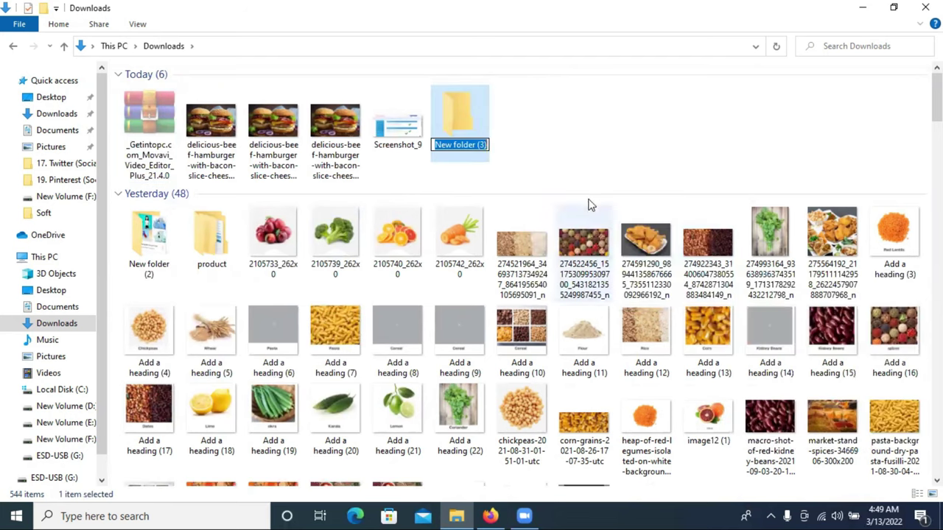
pyautogui.click(475, 118)
pyautogui.doubleClick(475, 118)
pyautogui.rightClick(373, 143)
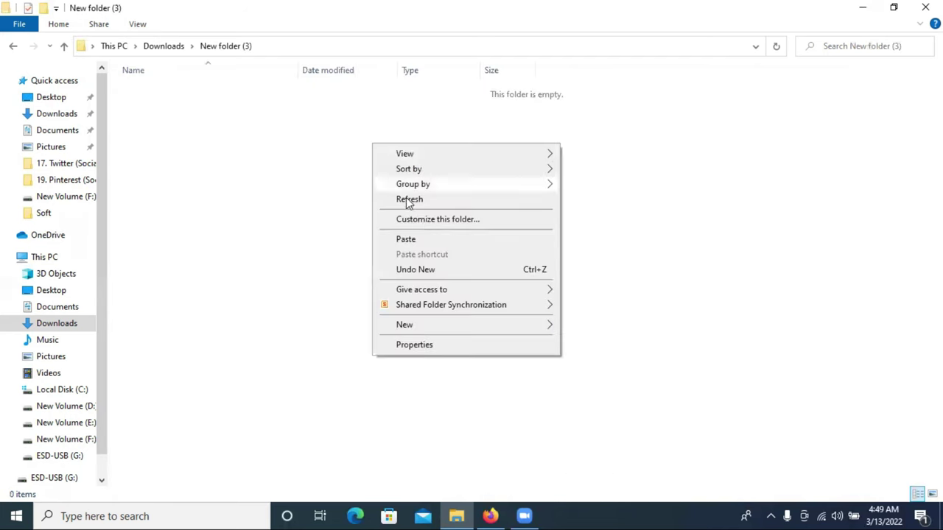
pyautogui.click(422, 241)
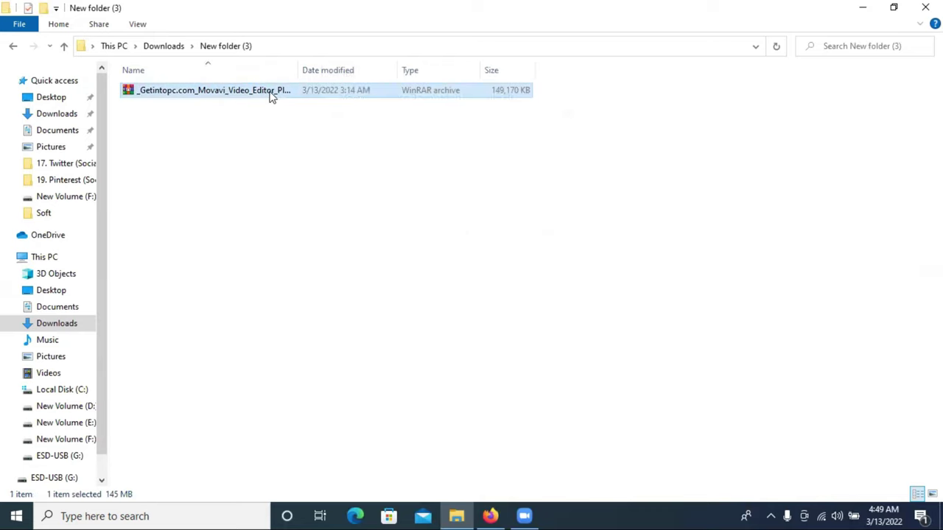
pyautogui.doubleClick(208, 90)
pyautogui.rightClick(209, 90)
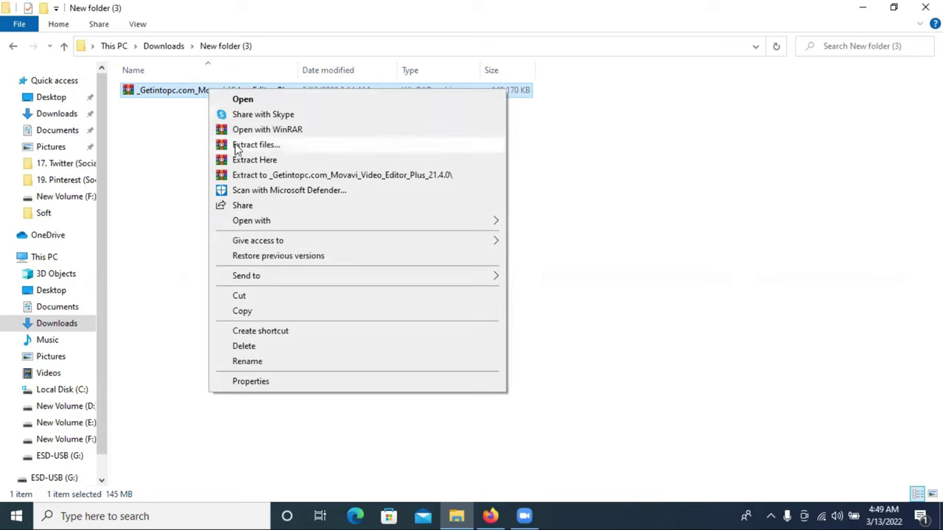
# Step: Start Extract Here on the archive and look up its password on the Movavi download page
pyautogui.click(270, 162)
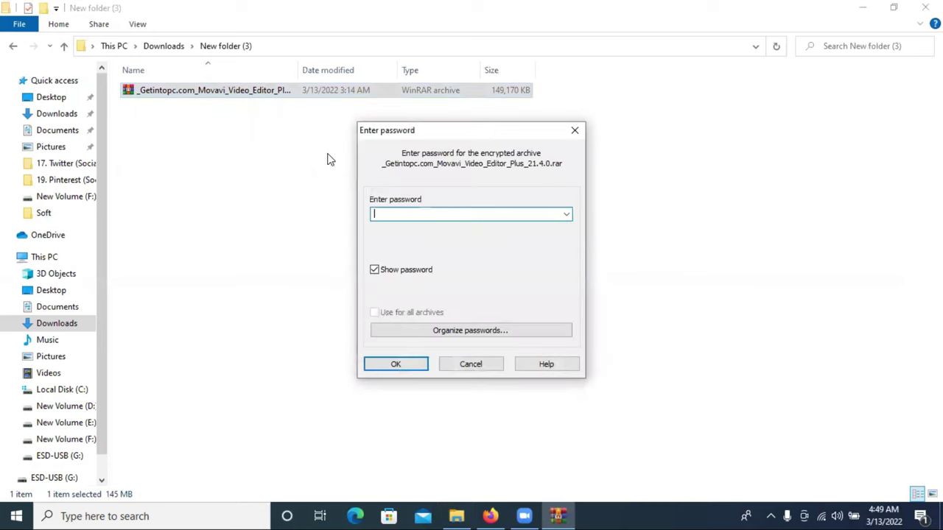
pyautogui.click(490, 516)
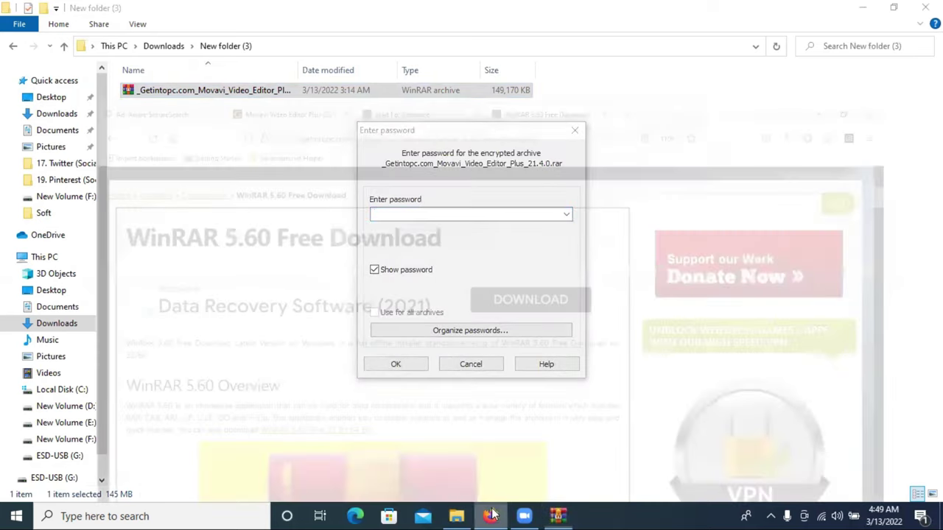
pyautogui.click(320, 16)
pyautogui.scroll(-3, 364, 263)
pyautogui.scroll(-2, 363, 265)
pyautogui.click(278, 12)
pyautogui.scroll(-10, 330, 196)
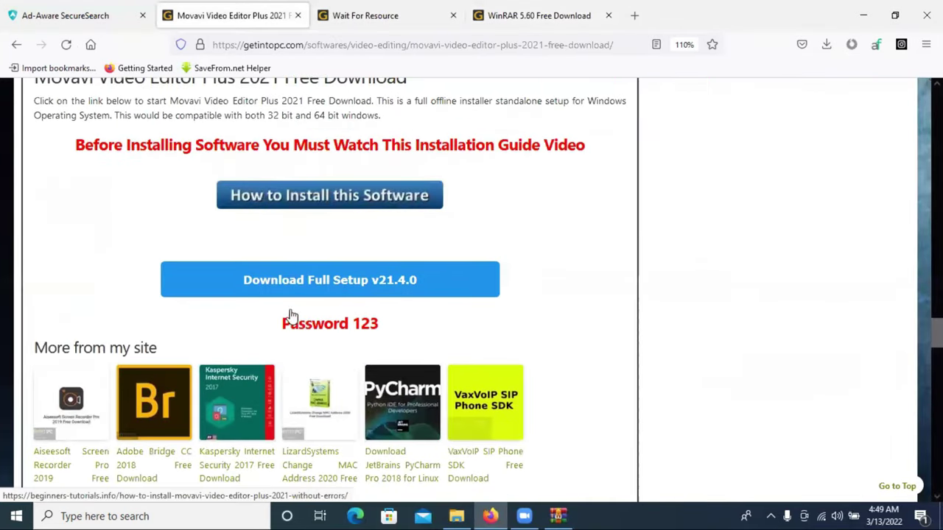
# Step: Enter the archive password in WinRAR's prompt and confirm to finish extracting
pyautogui.click(558, 515)
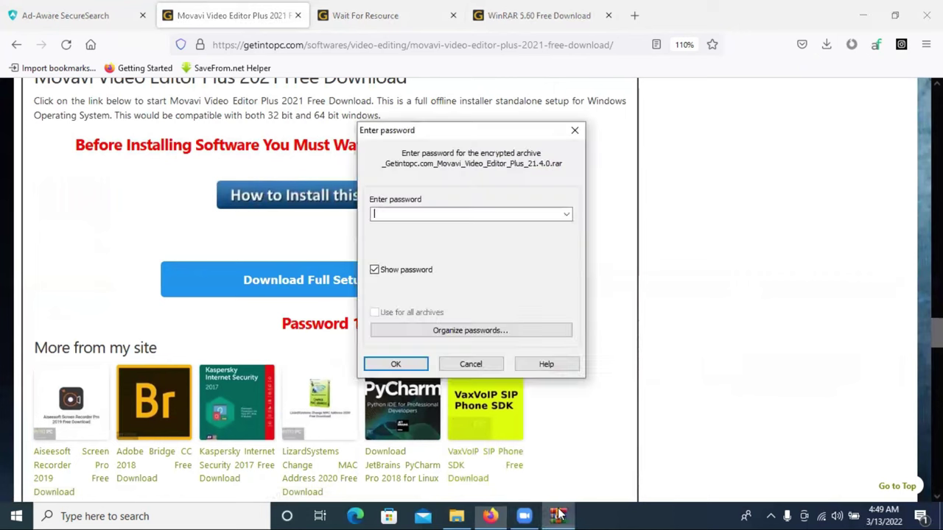
pyautogui.write('123')
pyautogui.click(395, 364)
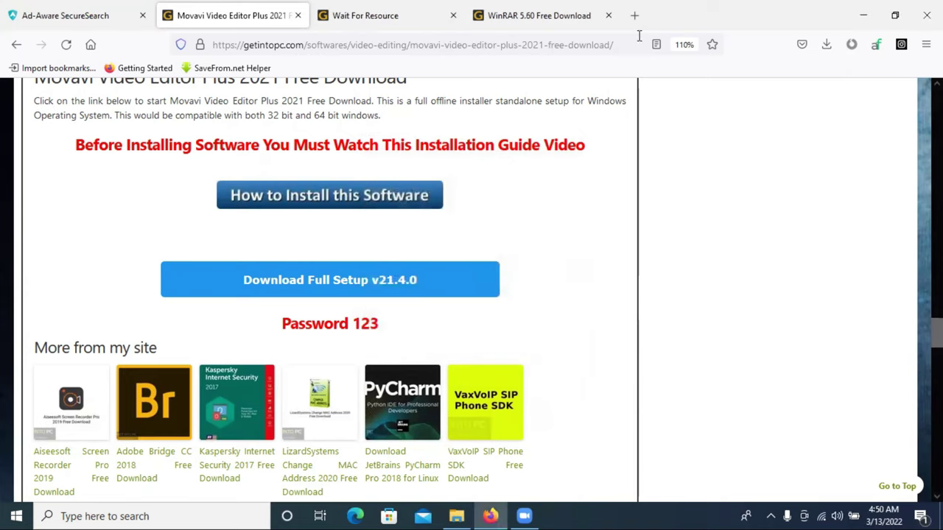
# Step: Minimize Firefox and browse the extracted Movavi_Video_Editor_Plus_21.4.0 folder, checking its x32 subfolder
pyautogui.click(866, 17)
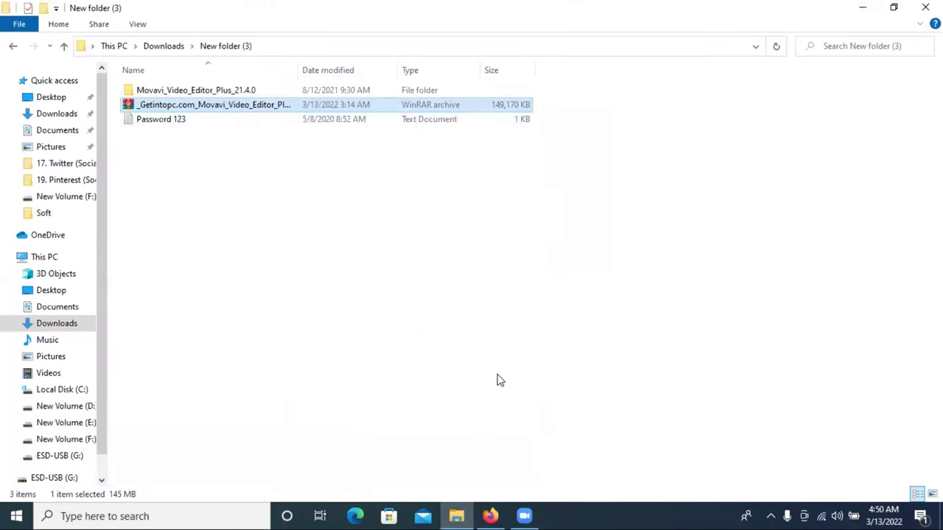
pyautogui.doubleClick(175, 94)
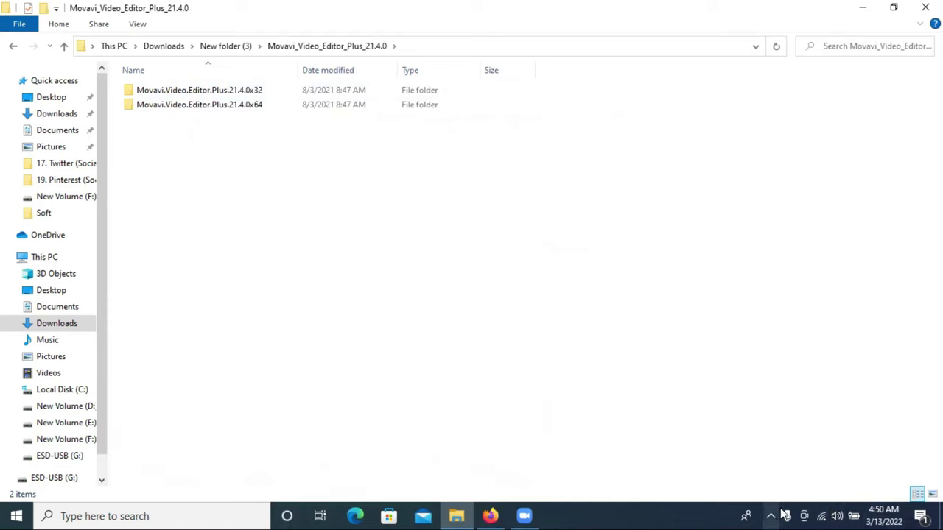
pyautogui.doubleClick(240, 96)
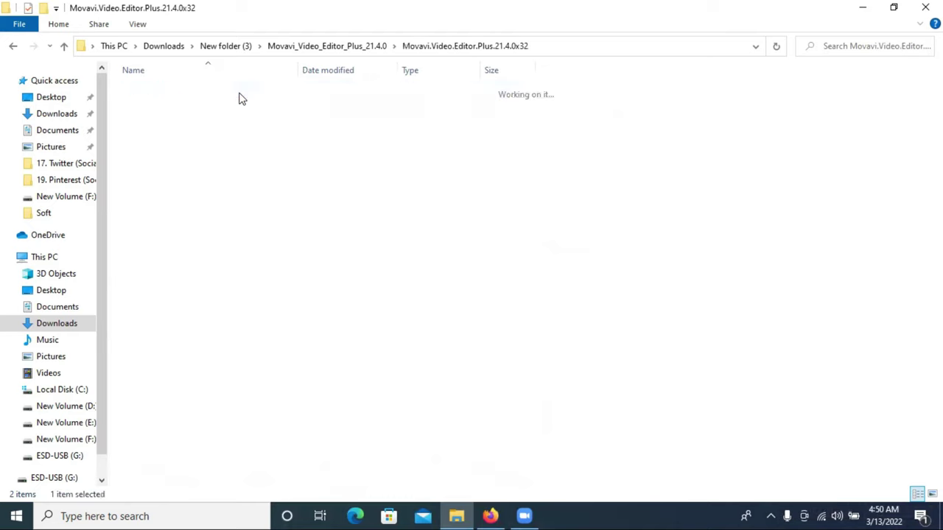
pyautogui.click(64, 46)
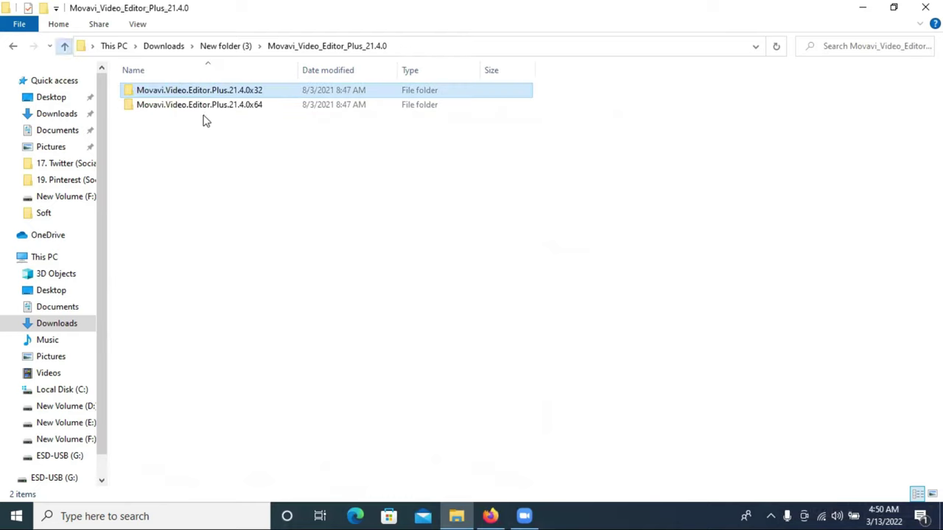
pyautogui.click(771, 515)
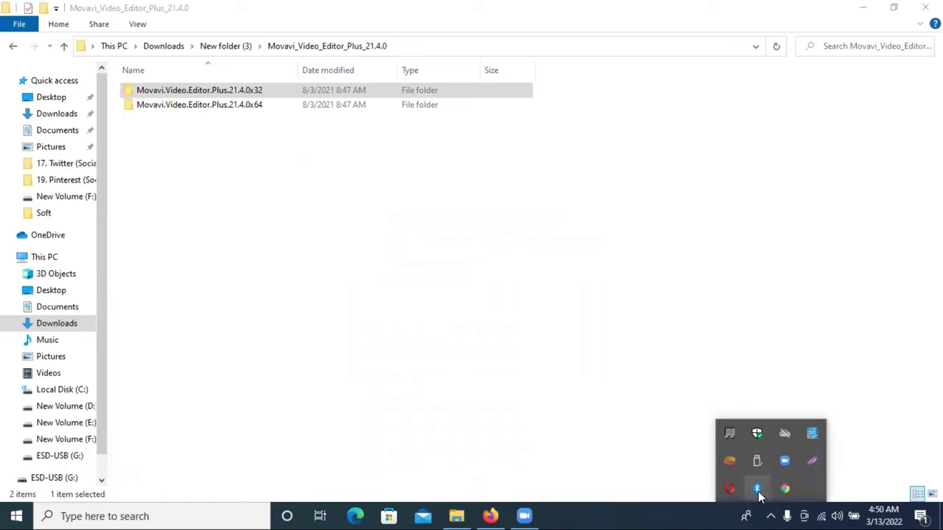
# Step: Open Windows Security from the tray and go to Virus & threat protection
pyautogui.click(756, 434)
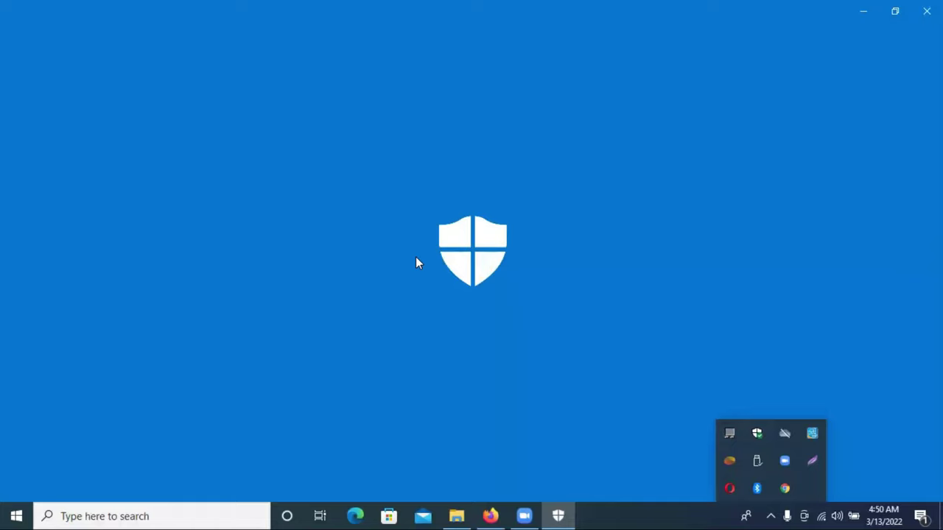
pyautogui.click(872, 473)
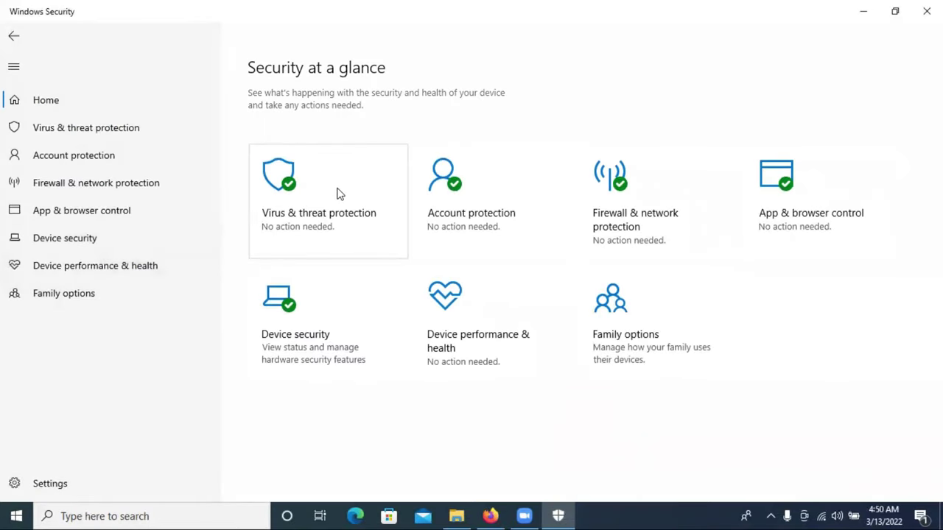
pyautogui.click(120, 129)
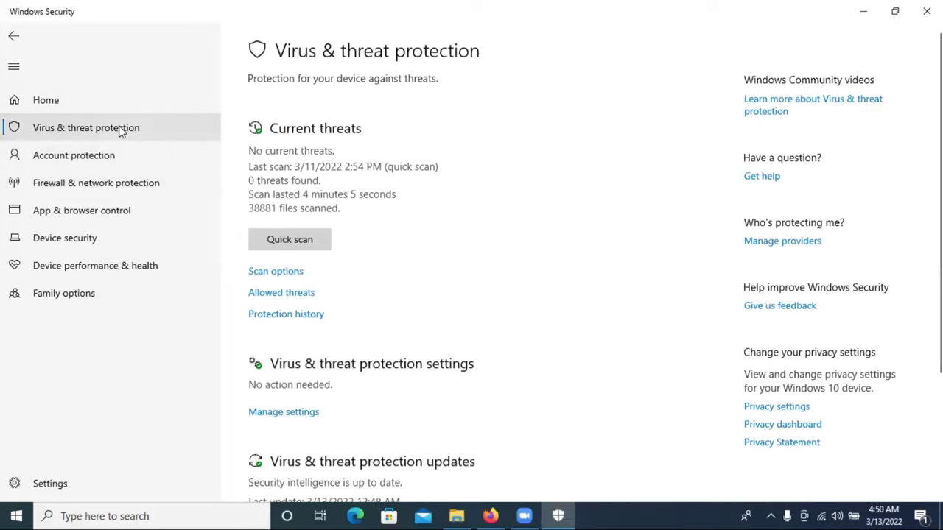
pyautogui.scroll(-2, 368, 287)
pyautogui.scroll(1, 353, 279)
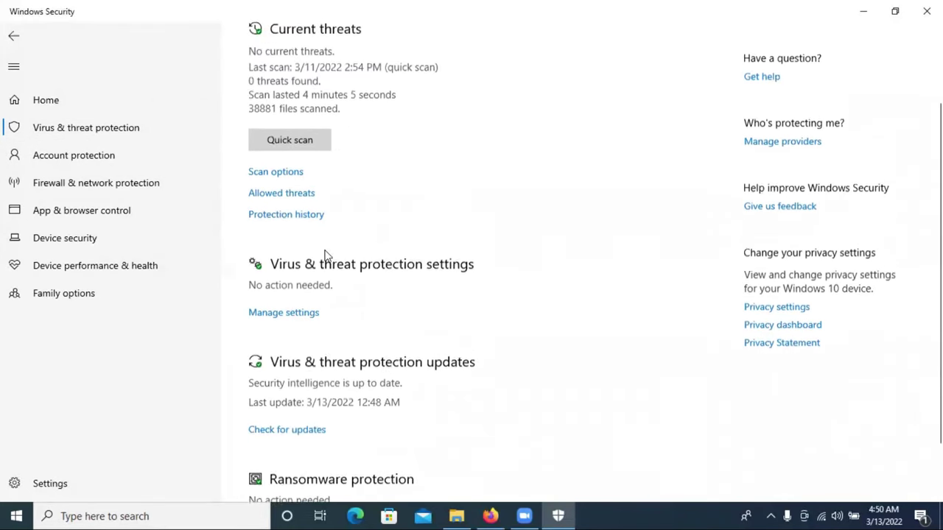
# Step: Switch Real-time protection and Cloud-delivered protection to Off in Manage settings
pyautogui.click(294, 322)
pyautogui.click(263, 219)
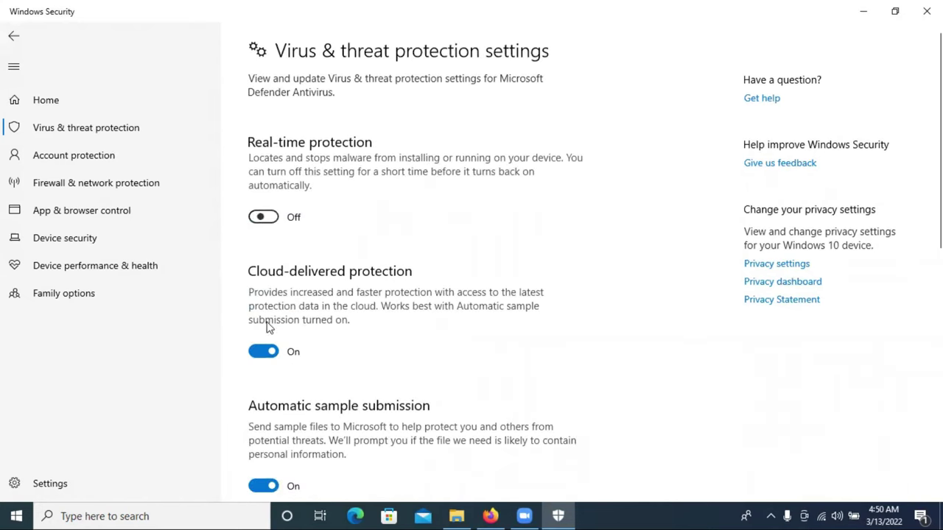
pyautogui.click(270, 351)
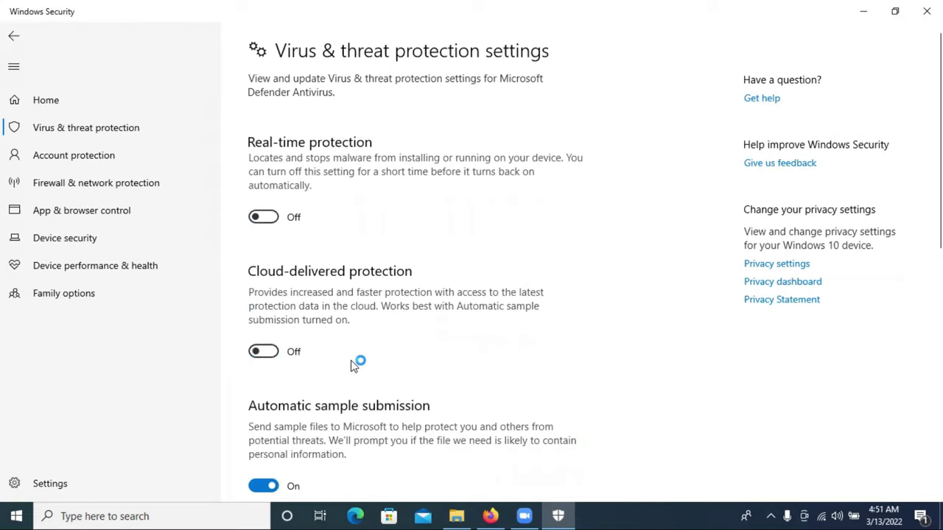
pyautogui.scroll(-8, 376, 347)
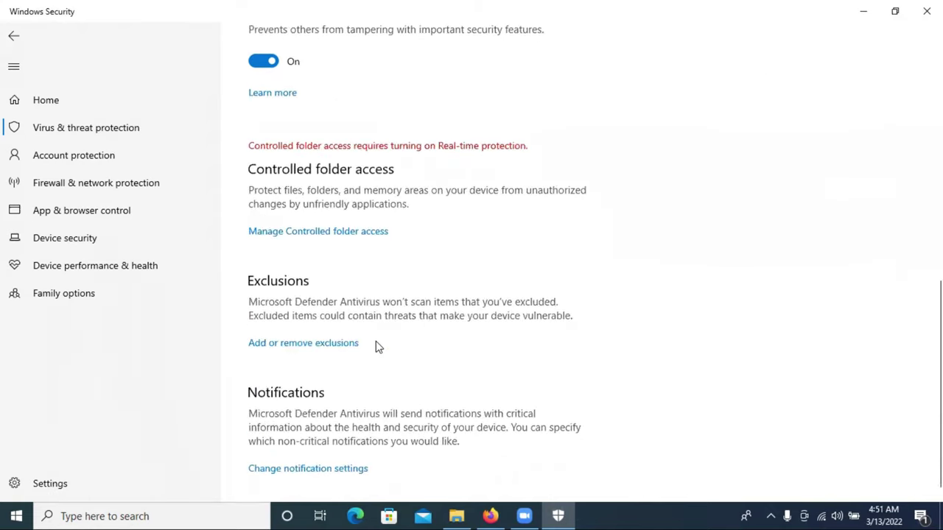
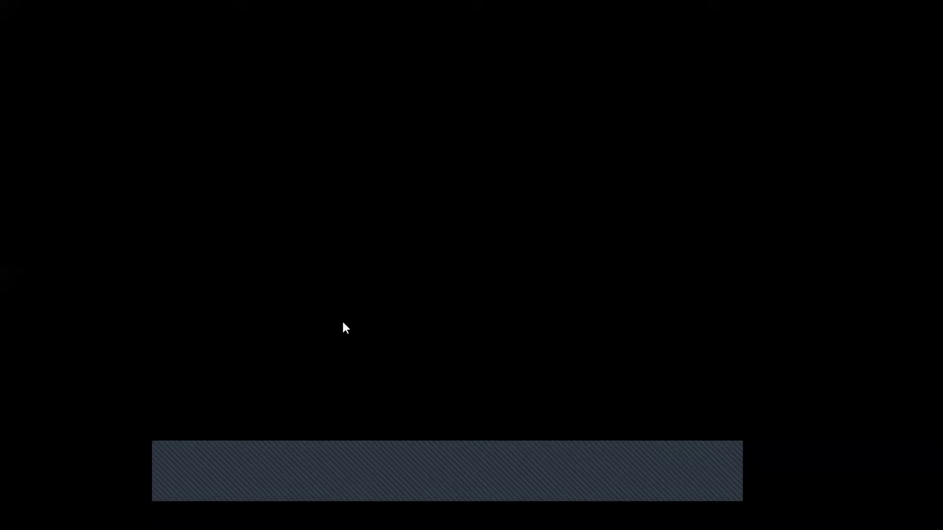
# Step: Confirm real-time and cloud protection are off, minimize Windows Security and return to the Movavi download page
pyautogui.scroll(8, 385, 351)
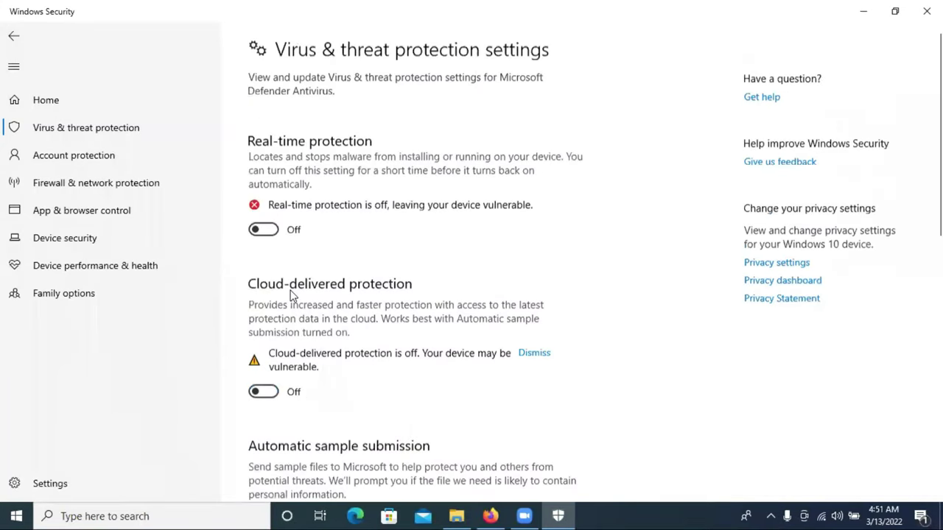
pyautogui.click(862, 9)
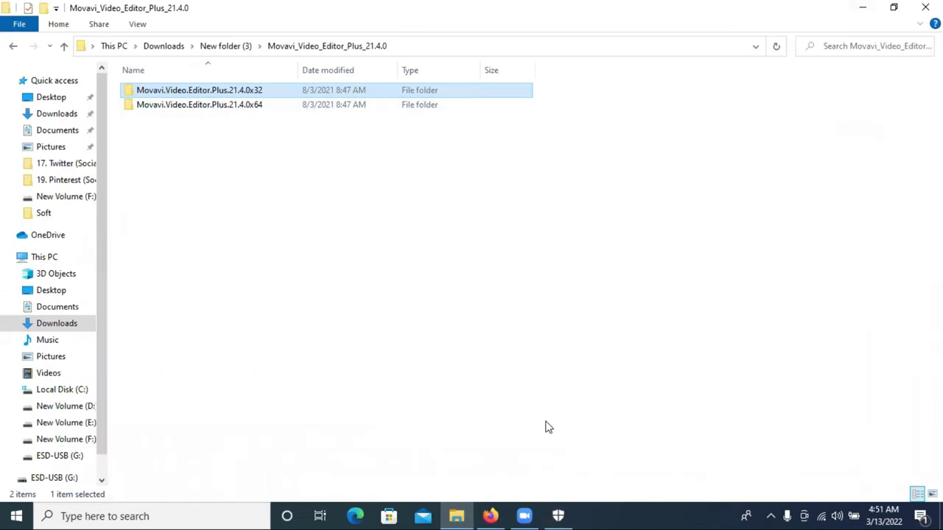
pyautogui.click(558, 516)
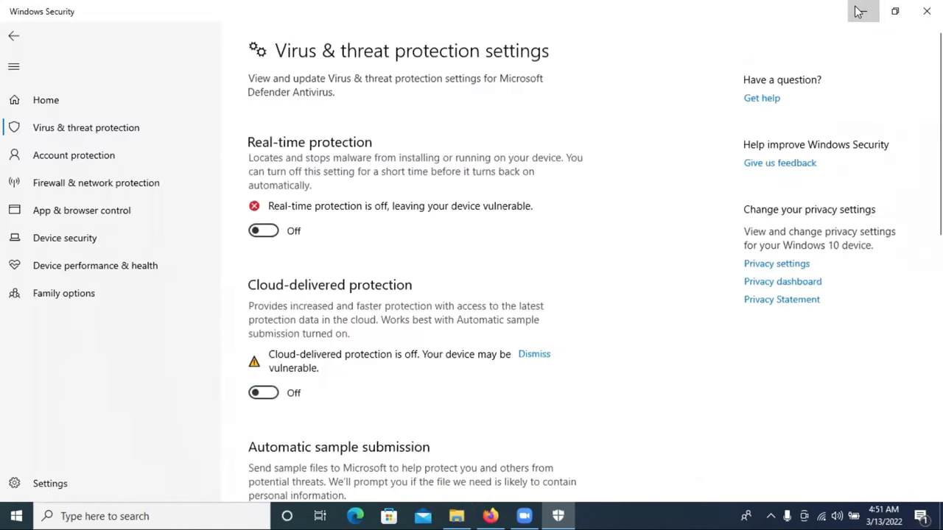
pyautogui.click(860, 8)
pyautogui.click(489, 515)
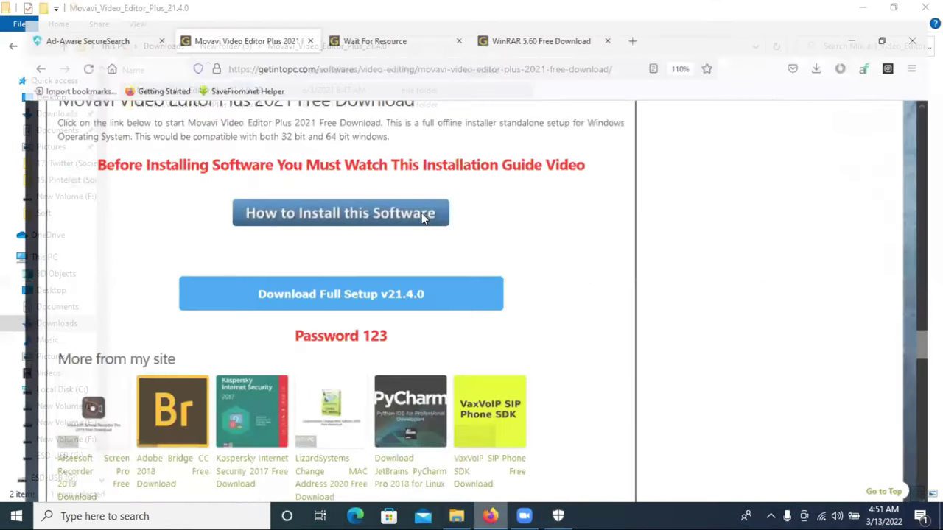
# Step: Read the getintopc Movavi page's technical details and system requirements, then close Firefox
pyautogui.scroll(5, 431, 215)
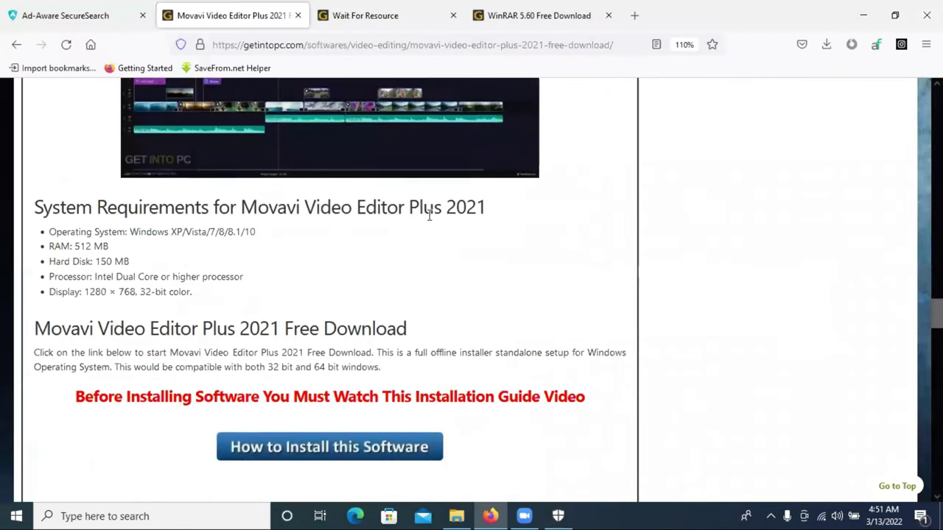
pyautogui.scroll(4, 303, 313)
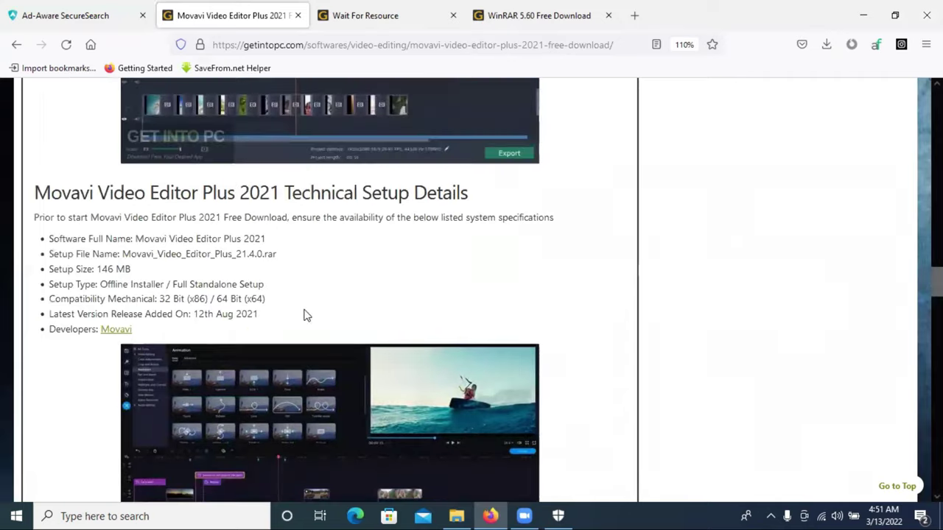
pyautogui.scroll(-5, 515, 368)
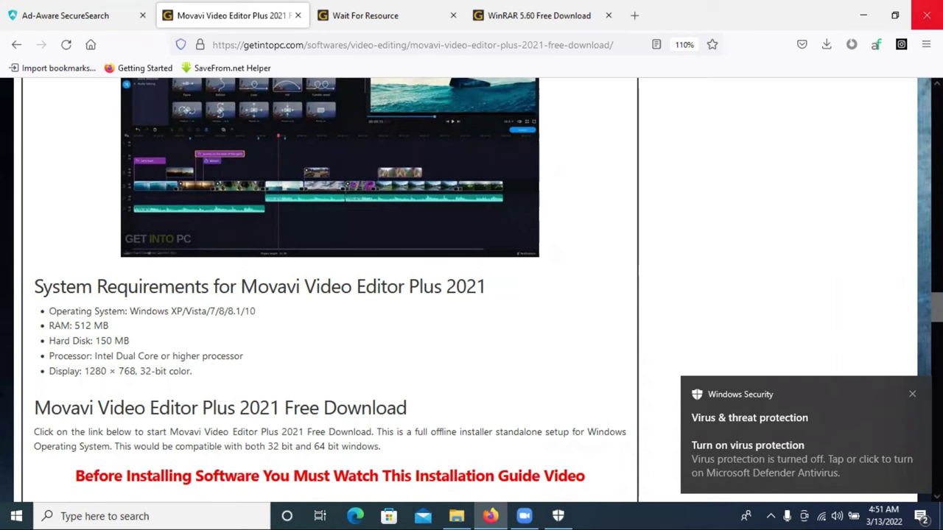
pyautogui.click(926, 14)
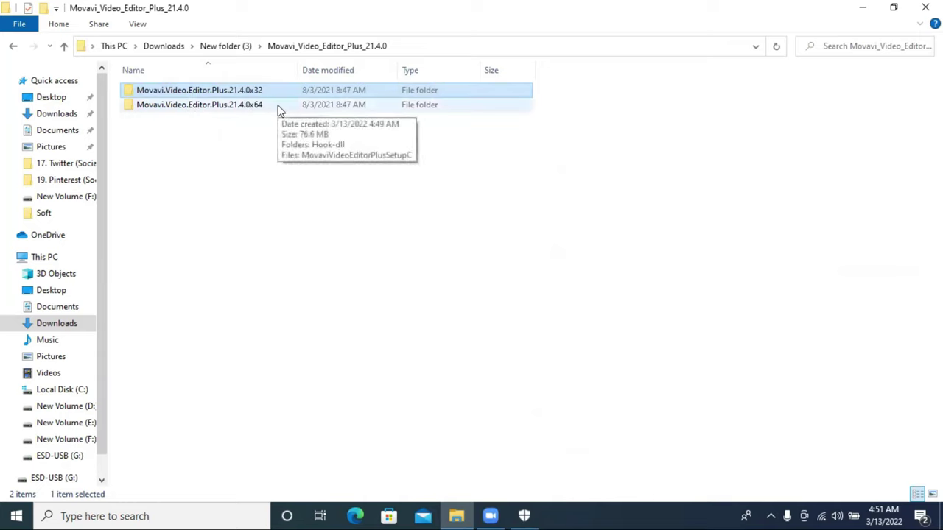
# Step: Open Computer Management from This PC's Manage option, view Disk Management, then close it
pyautogui.click(863, 7)
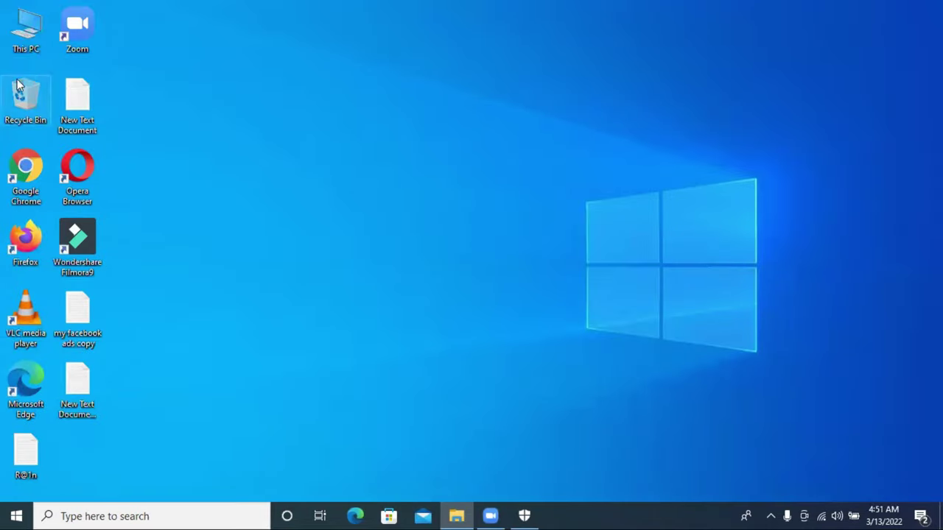
pyautogui.rightClick(20, 32)
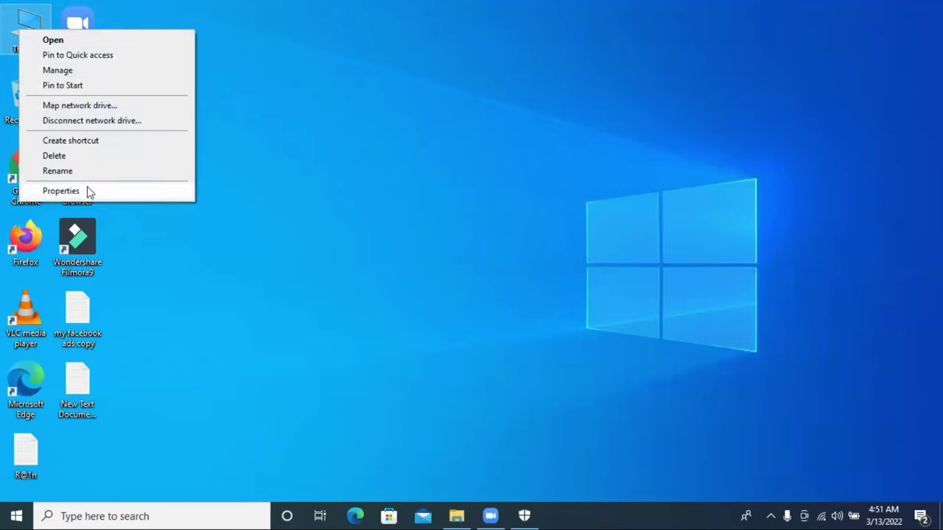
pyautogui.click(87, 72)
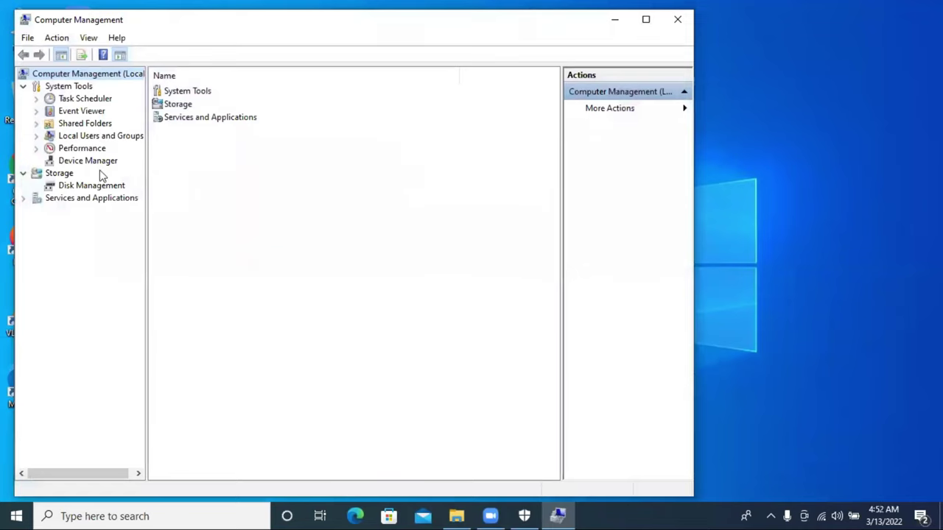
pyautogui.click(88, 186)
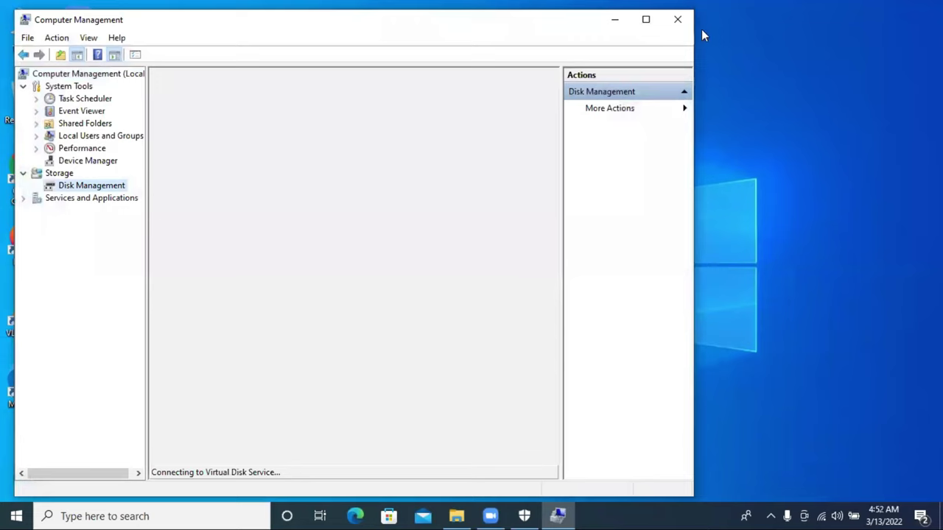
pyautogui.click(679, 25)
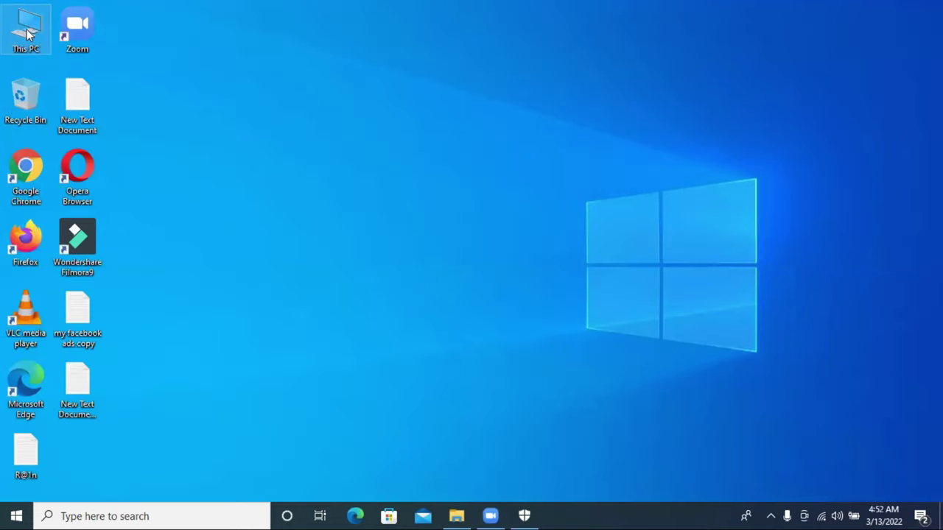
pyautogui.rightClick(27, 30)
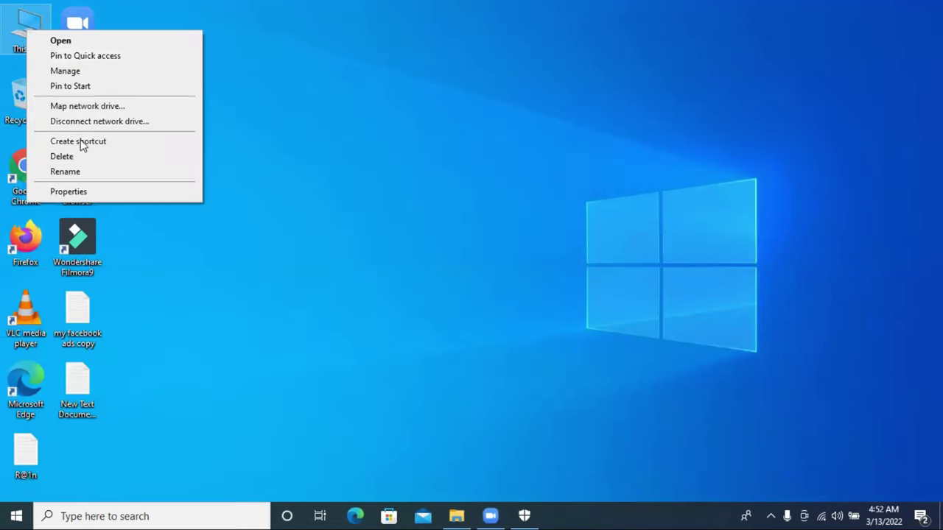
pyautogui.click(87, 192)
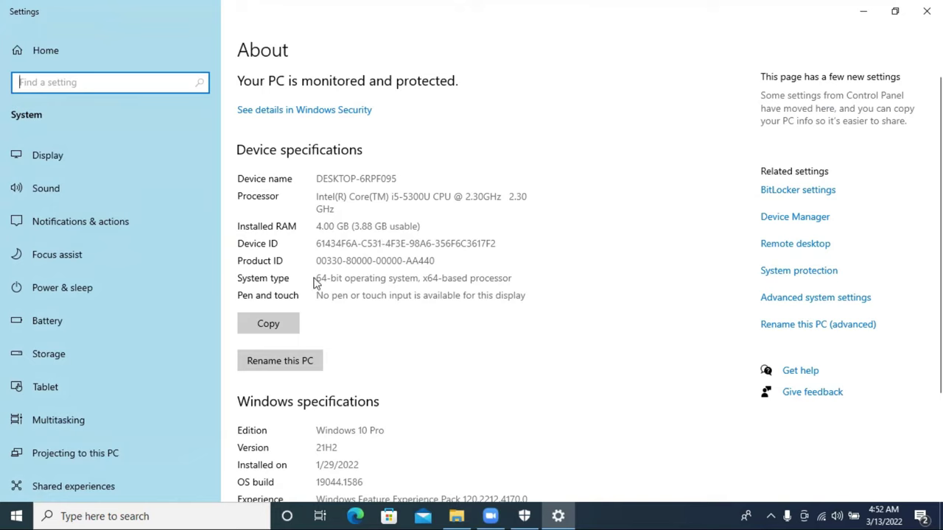
pyautogui.click(377, 280)
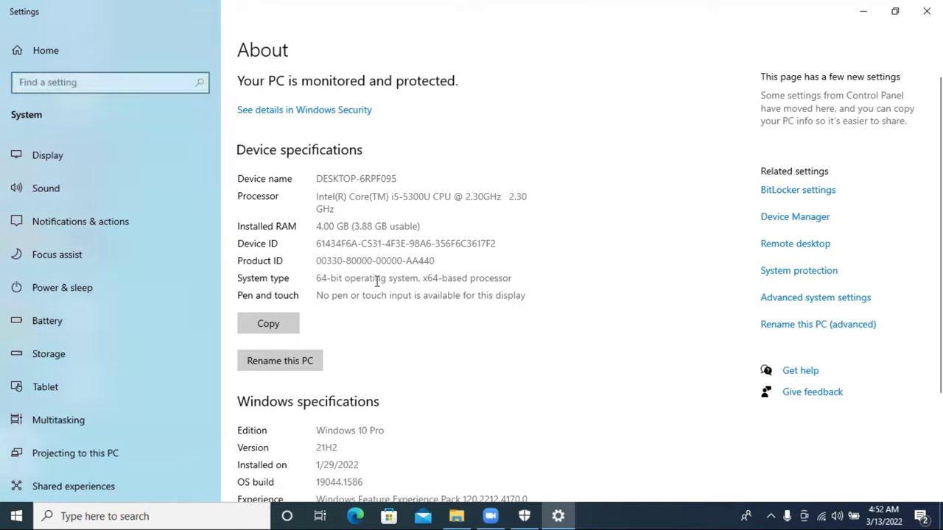
pyautogui.doubleClick(377, 281)
pyautogui.click(328, 280)
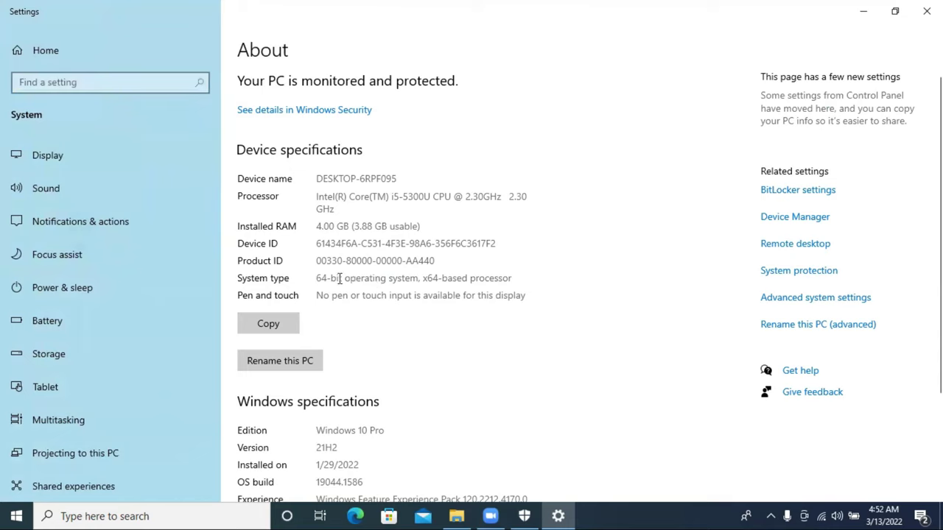
pyautogui.moveTo(330, 278); pyautogui.dragTo(319, 277)
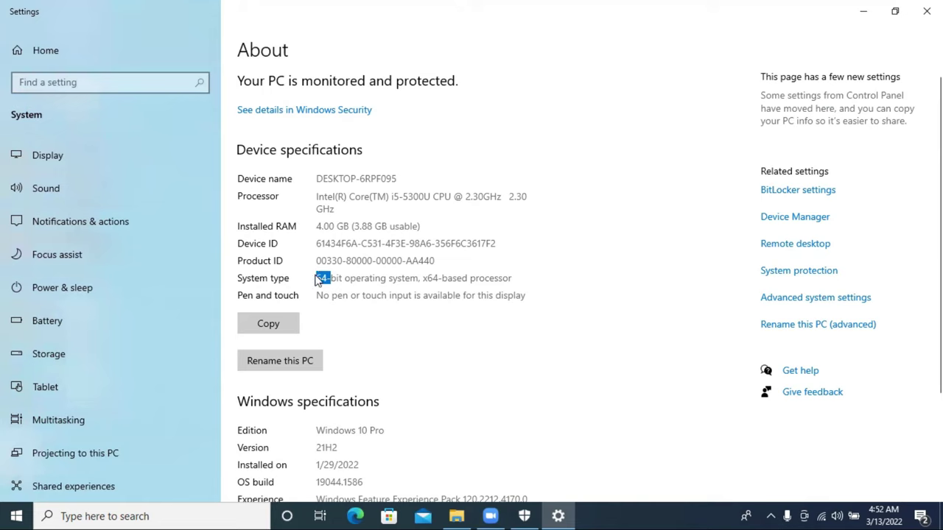
pyautogui.click(379, 291)
pyautogui.click(926, 11)
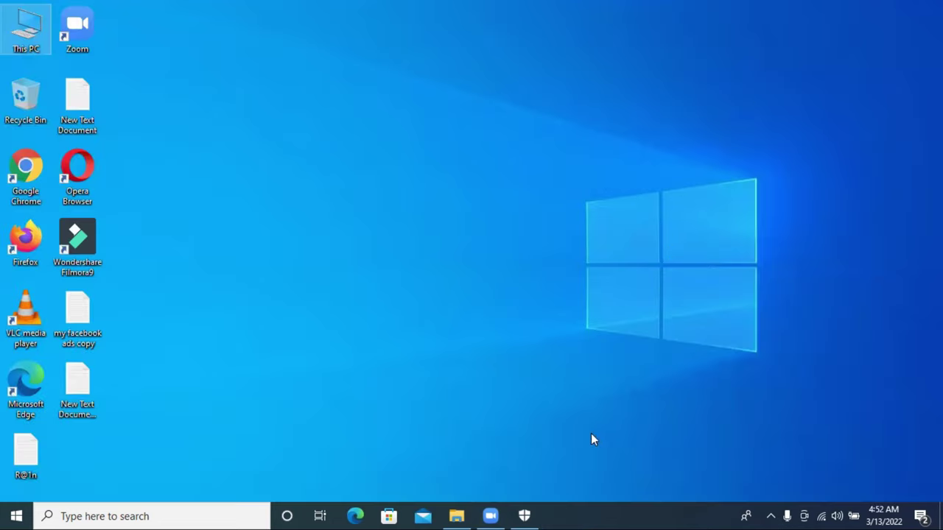
# Step: Restore File Explorer, browse the x64 and Hook-dll folders, and return to New folder (3)
pyautogui.click(456, 515)
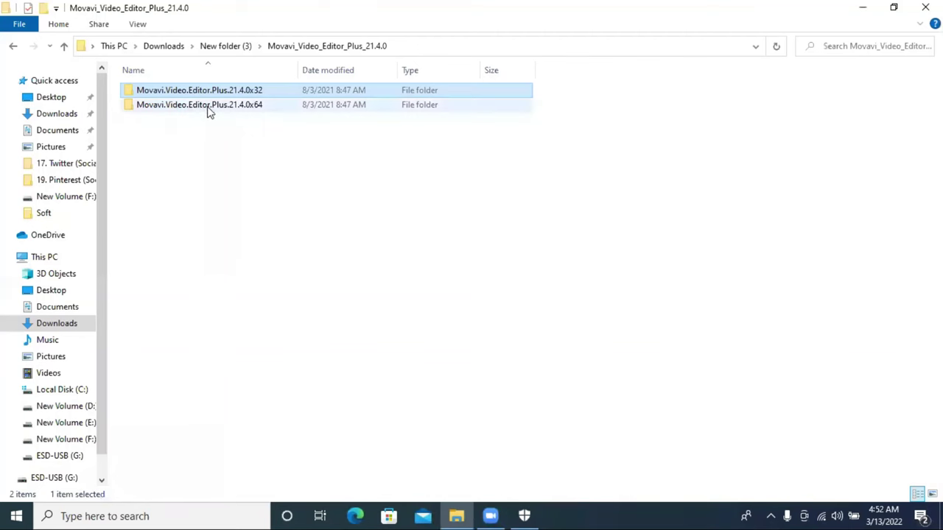
pyautogui.doubleClick(232, 107)
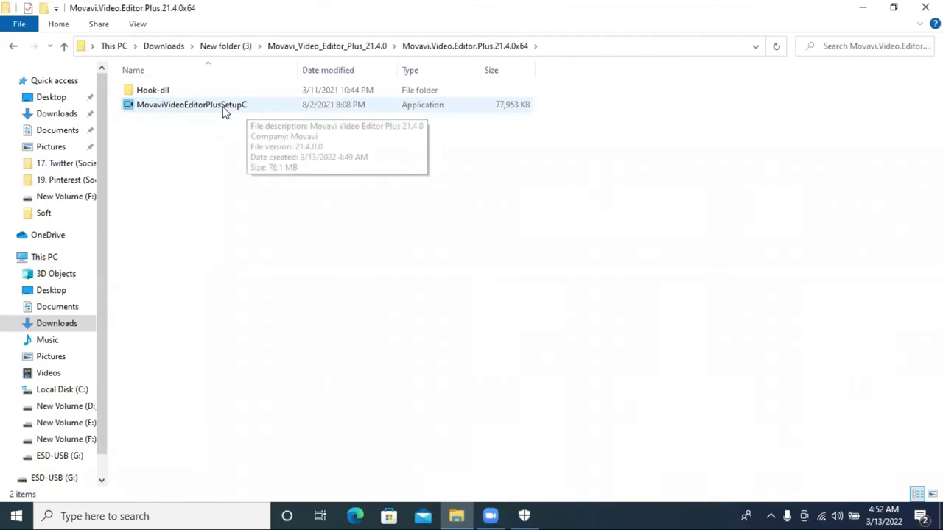
pyautogui.doubleClick(175, 95)
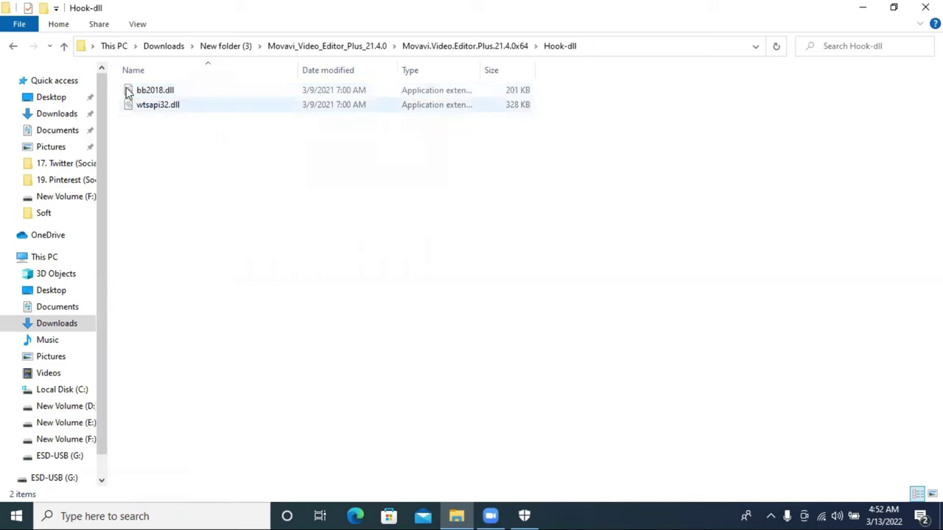
pyautogui.click(64, 46)
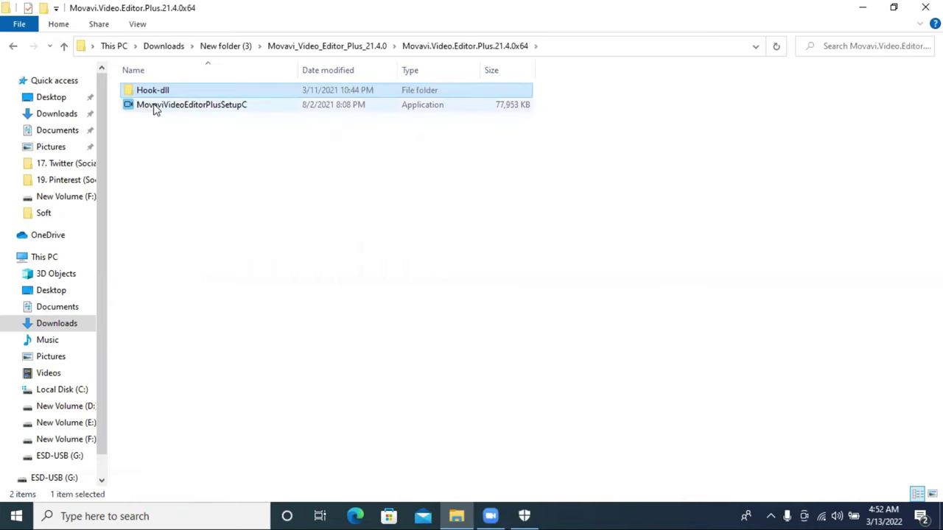
pyautogui.click(64, 46)
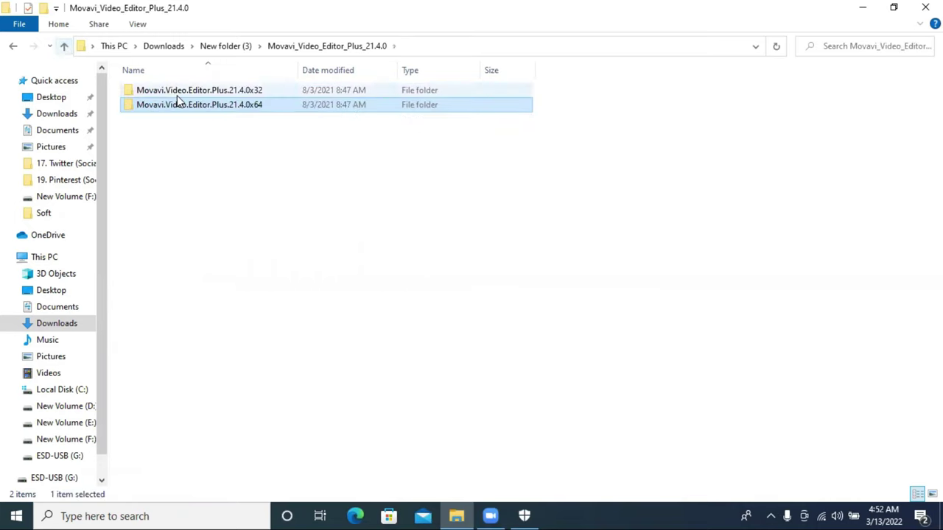
pyautogui.click(64, 46)
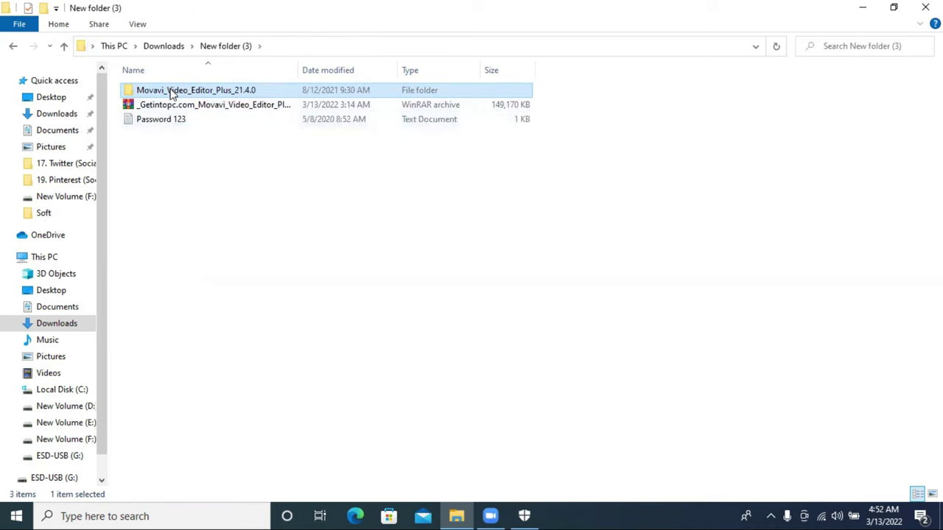
# Step: Delete the extracted Movavi_Video_Editor_Plus_21.4.0 folder and select the Movavi RAR archive
pyautogui.rightClick(168, 89)
pyautogui.press('Escape')
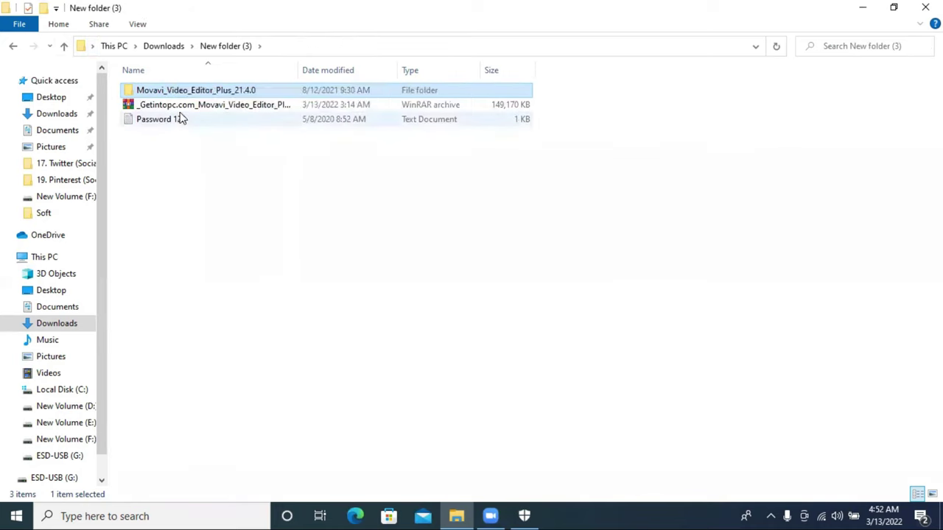
pyautogui.click(181, 94)
# Step: Extract the Movavi RAR archive here using the archive password, check the new folder, then go back up
pyautogui.rightClick(180, 92)
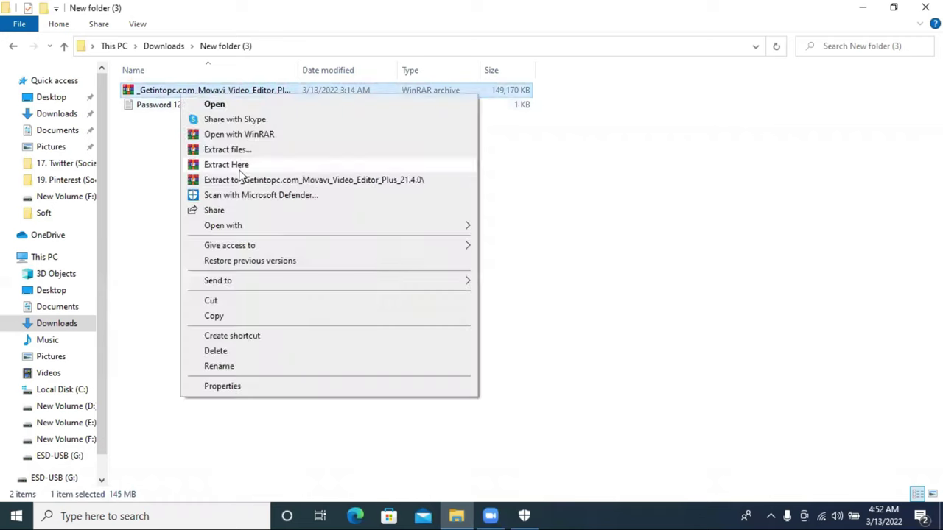
pyautogui.click(243, 164)
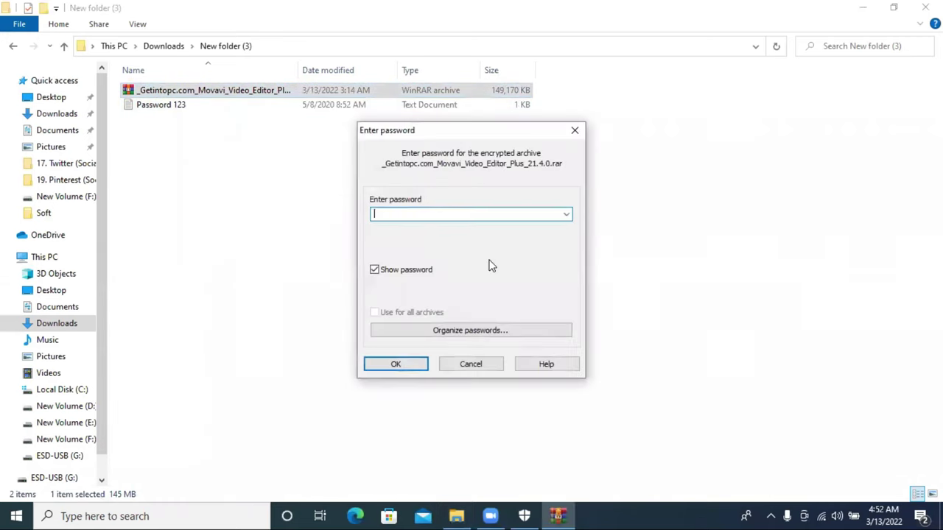
pyautogui.write('1223')
pyautogui.press('Return')
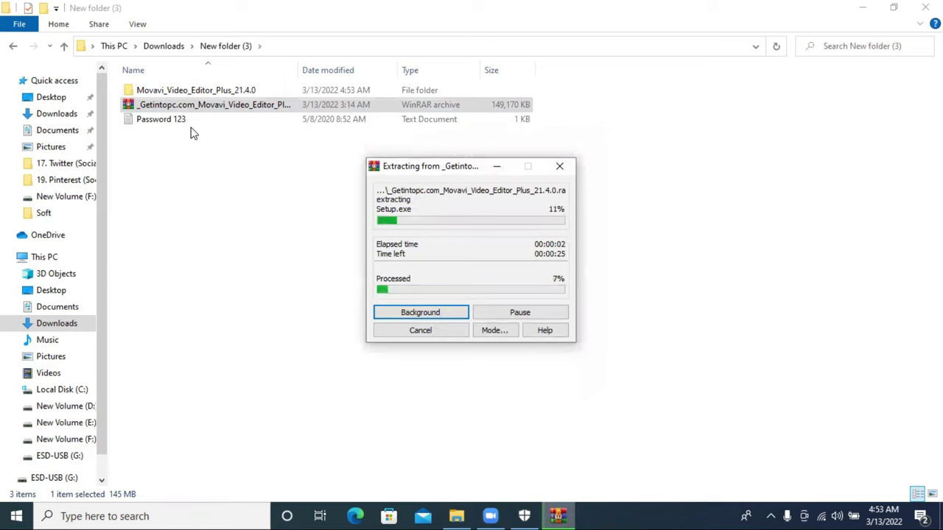
pyautogui.click(190, 92)
pyautogui.doubleClick(189, 92)
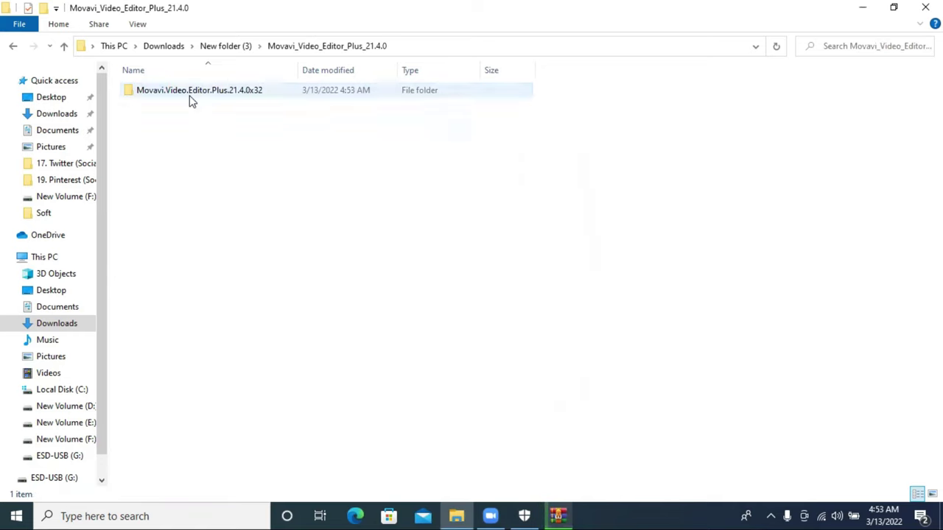
pyautogui.click(64, 46)
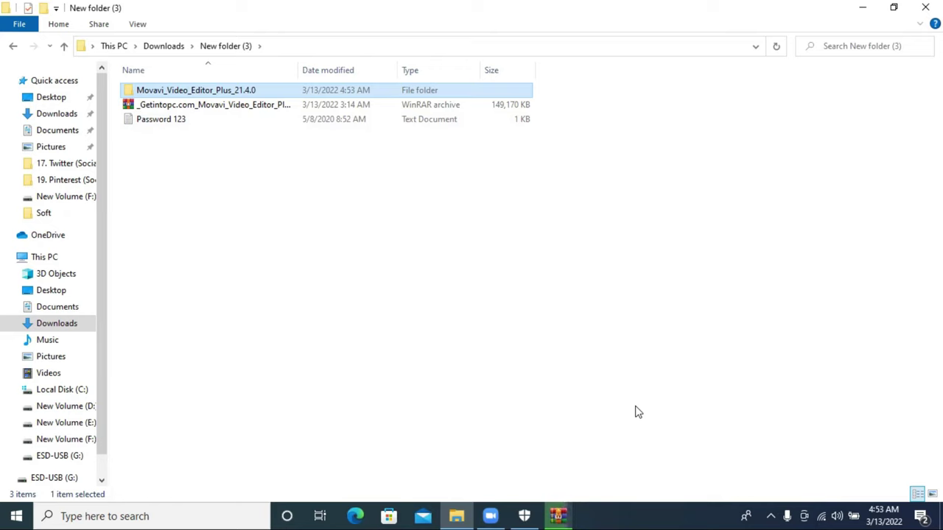
# Step: Launch MovaviVideoEditorPlusSetupC from the Movavi.Video.Editor.Plus.21.4.0x64 folder
pyautogui.doubleClick(190, 91)
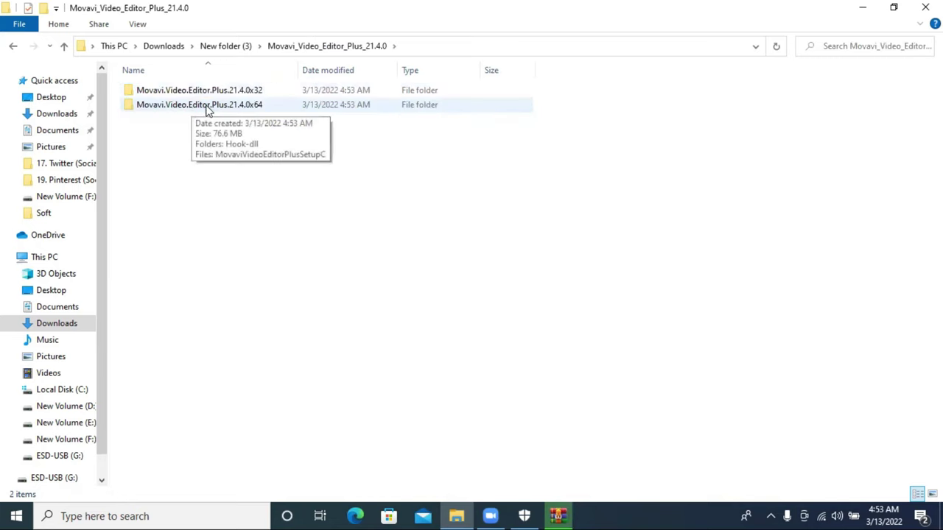
pyautogui.doubleClick(207, 106)
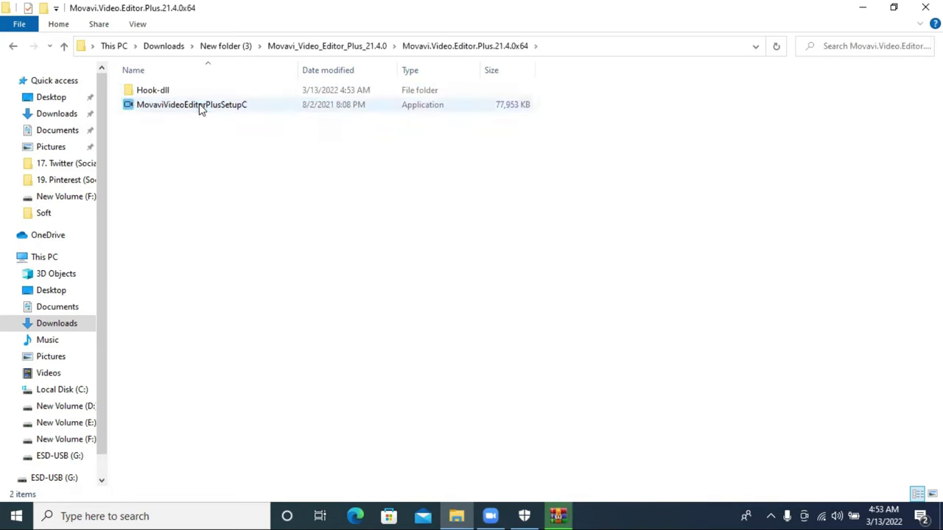
pyautogui.click(200, 107)
pyautogui.doubleClick(200, 107)
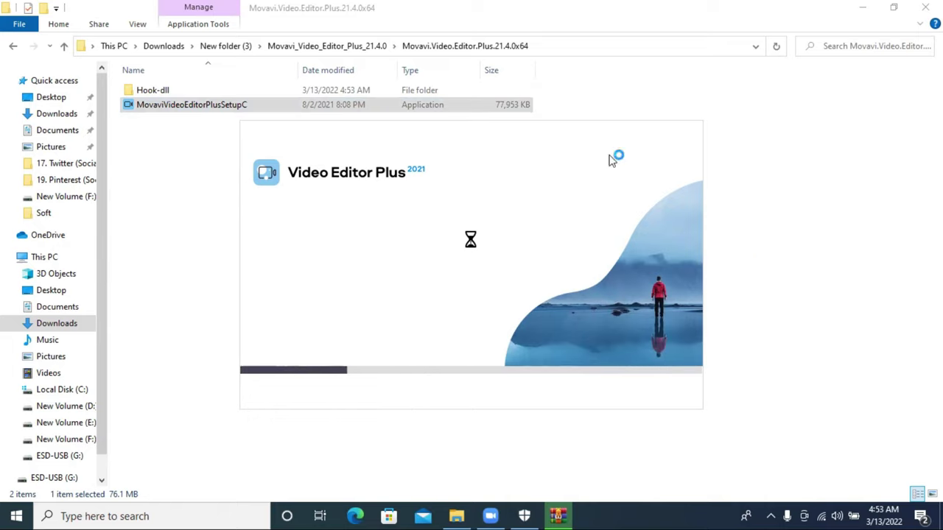
# Step: Go up to New folder (3) and view the password text note, then close it
pyautogui.click(64, 46)
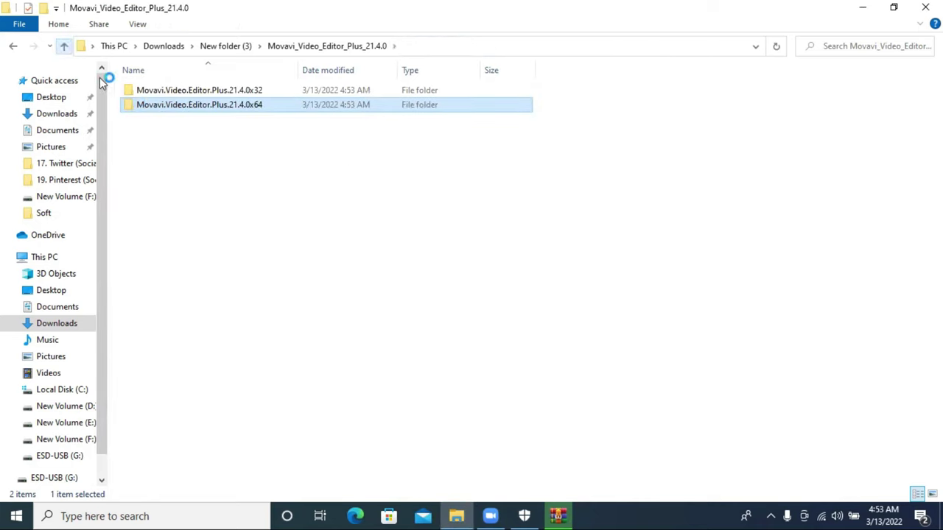
pyautogui.click(64, 46)
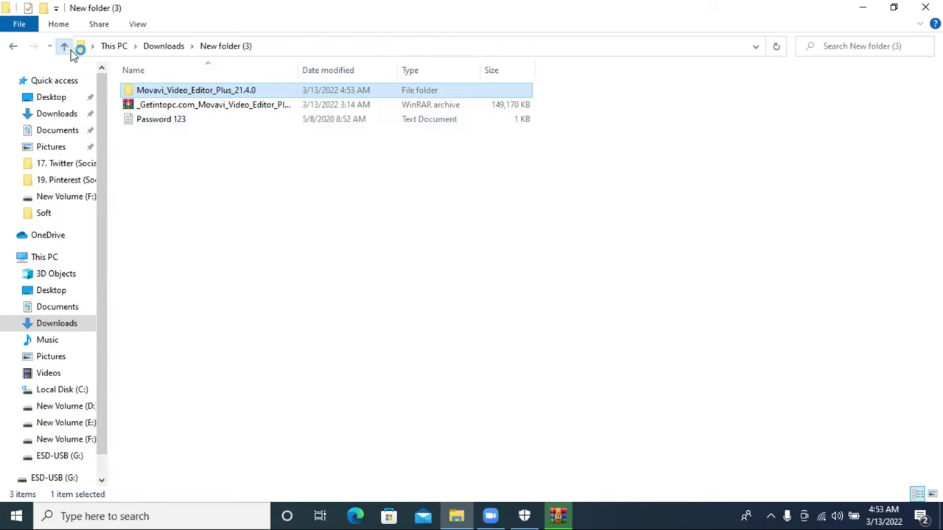
pyautogui.click(171, 120)
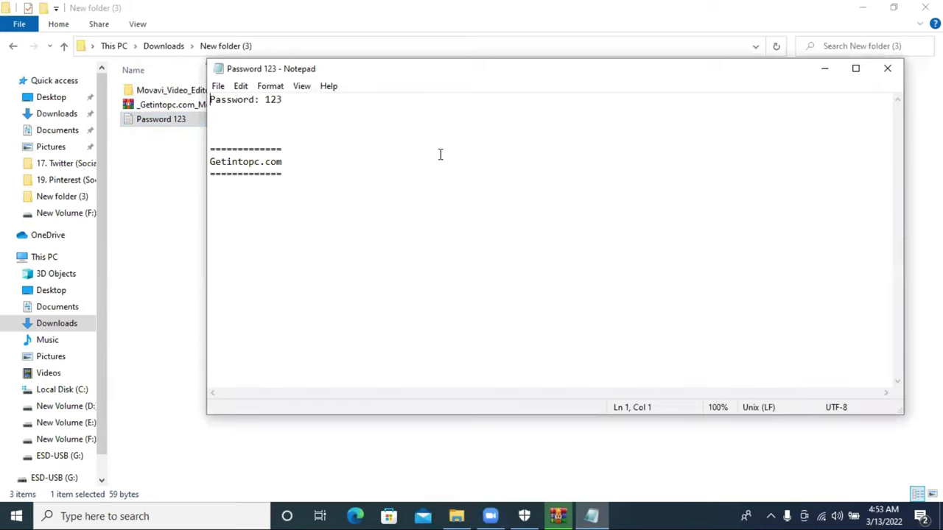
pyautogui.click(886, 69)
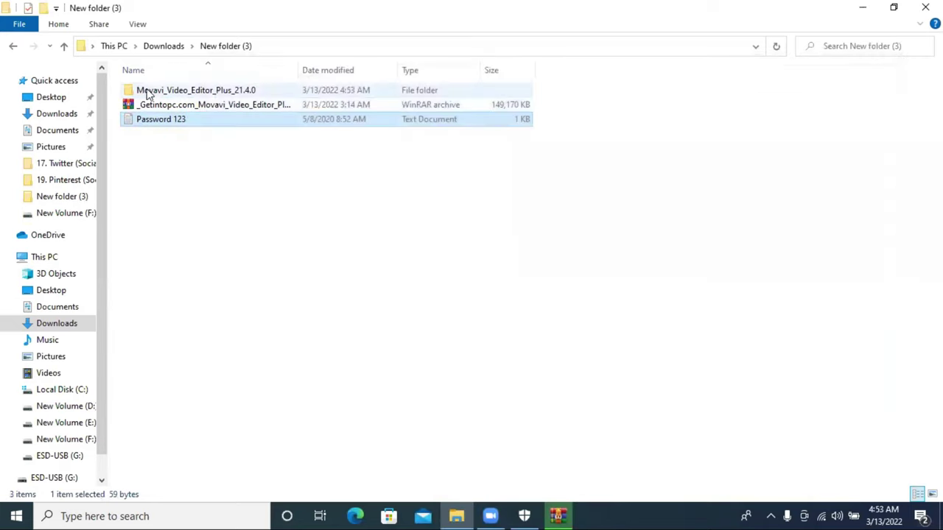
# Step: Reopen the x64 folder and confirm replacing the existing password file in WinRAR
pyautogui.doubleClick(172, 92)
pyautogui.doubleClick(183, 107)
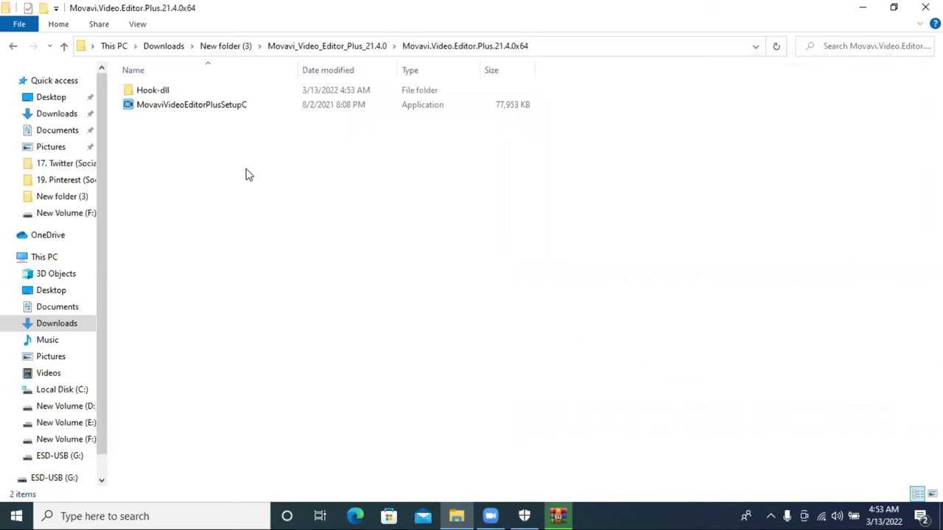
pyautogui.click(557, 515)
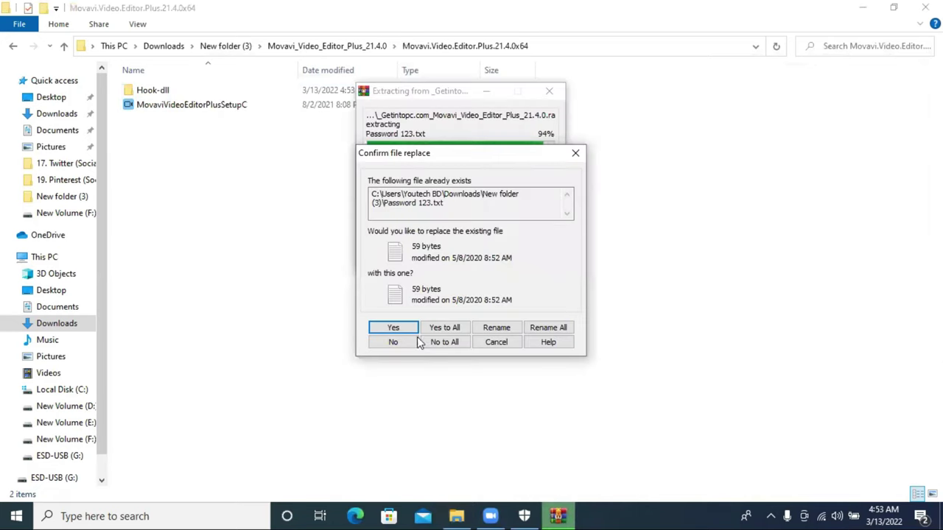
pyautogui.click(395, 328)
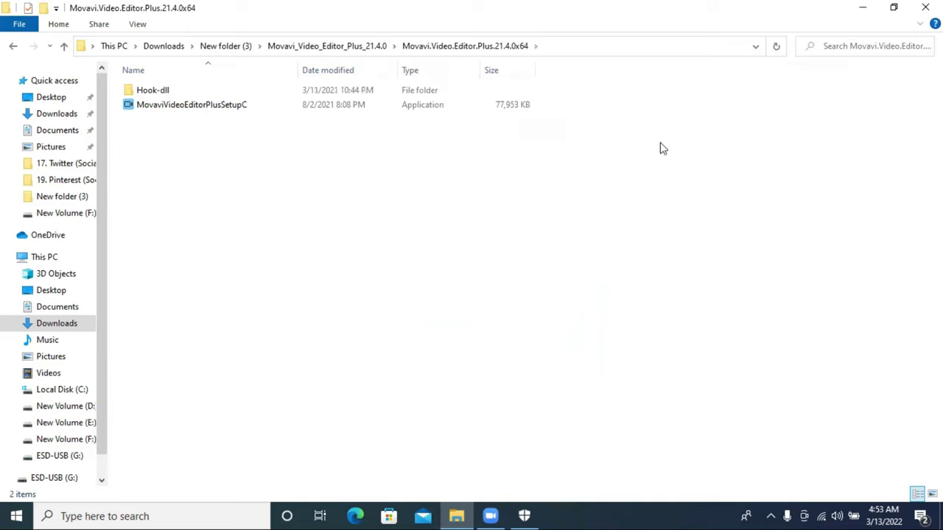
# Step: Accept the Movavi license agreement and install Video Editor Plus 2021
pyautogui.click(863, 8)
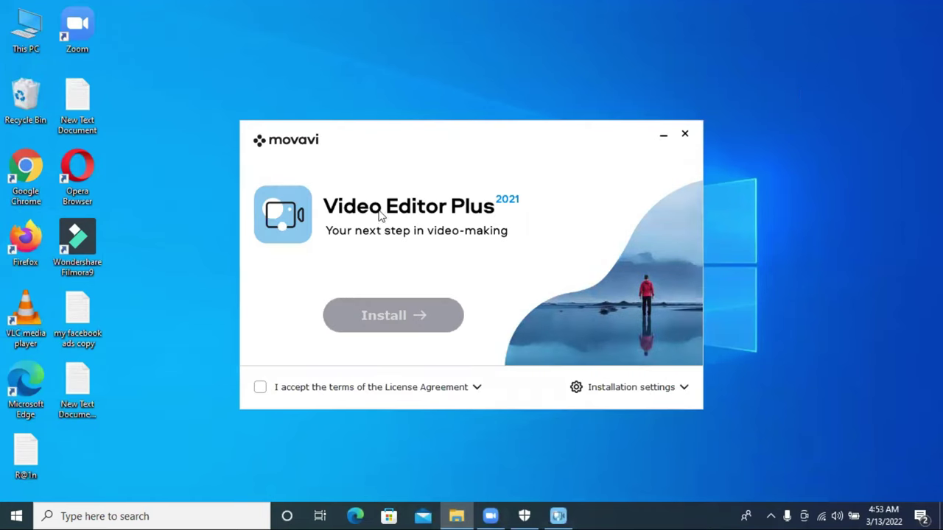
pyautogui.click(259, 389)
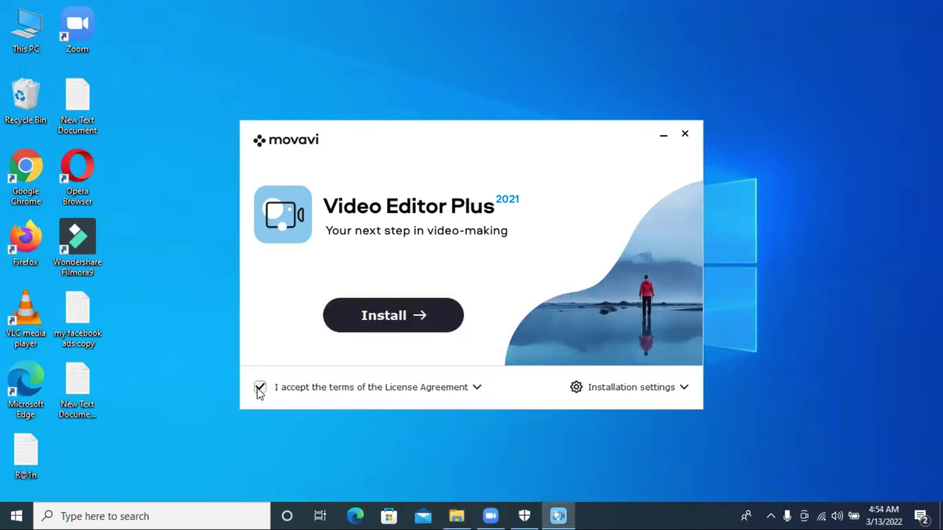
pyautogui.click(388, 322)
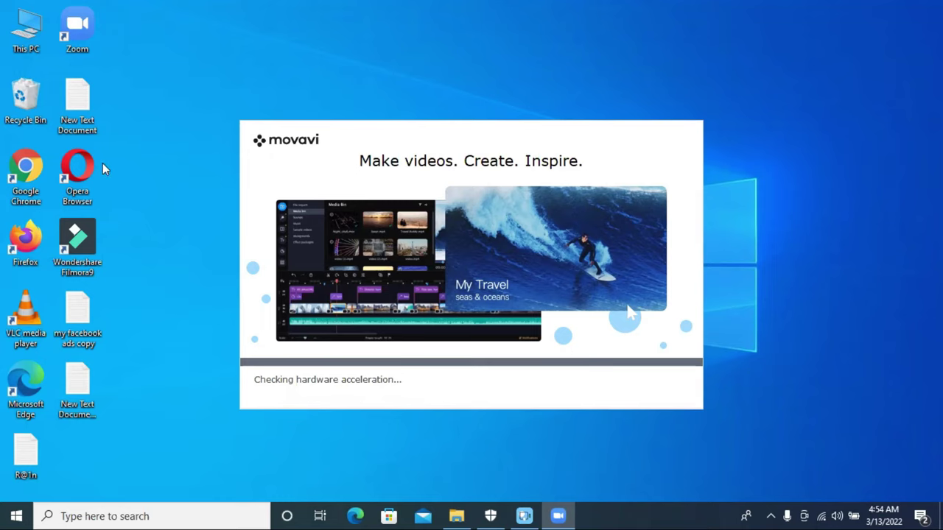
pyautogui.rightClick(21, 109)
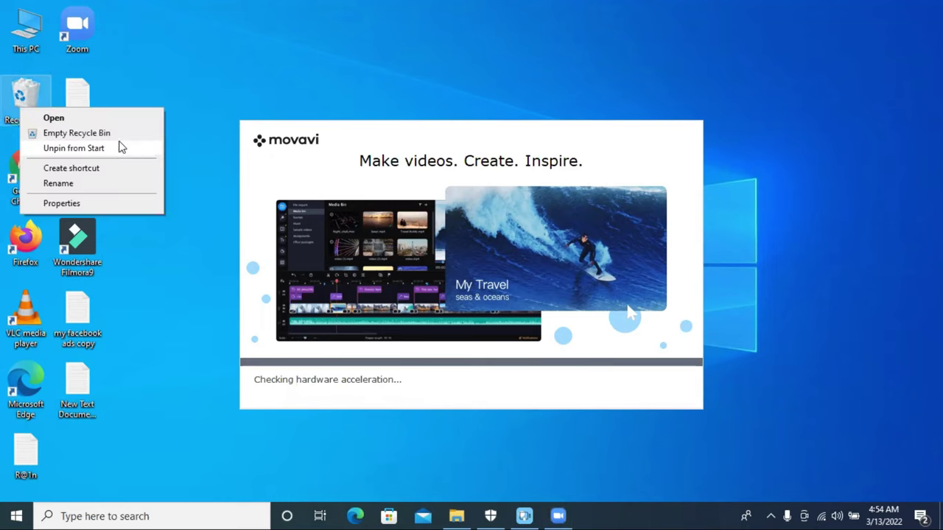
# Step: Permanently empty the Recycle Bin and refresh the desktop
pyautogui.click(110, 134)
pyautogui.click(534, 316)
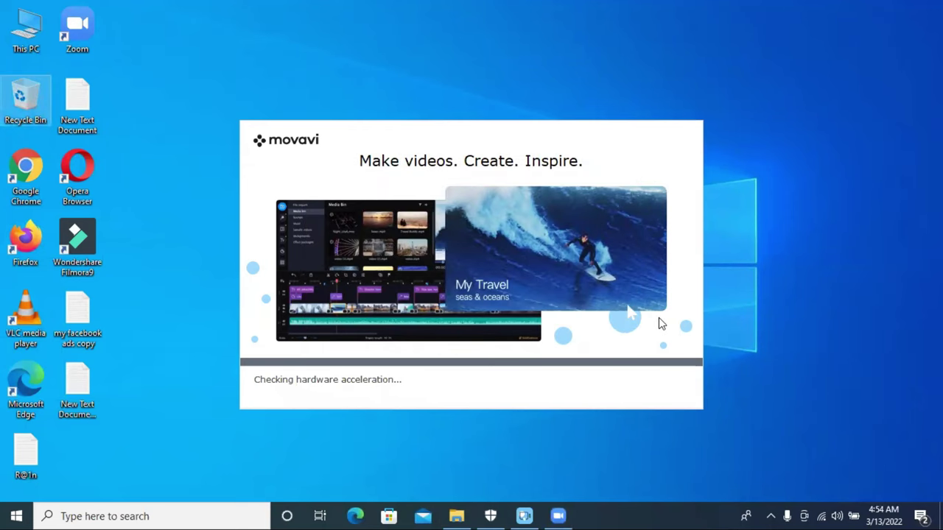
pyautogui.click(768, 185)
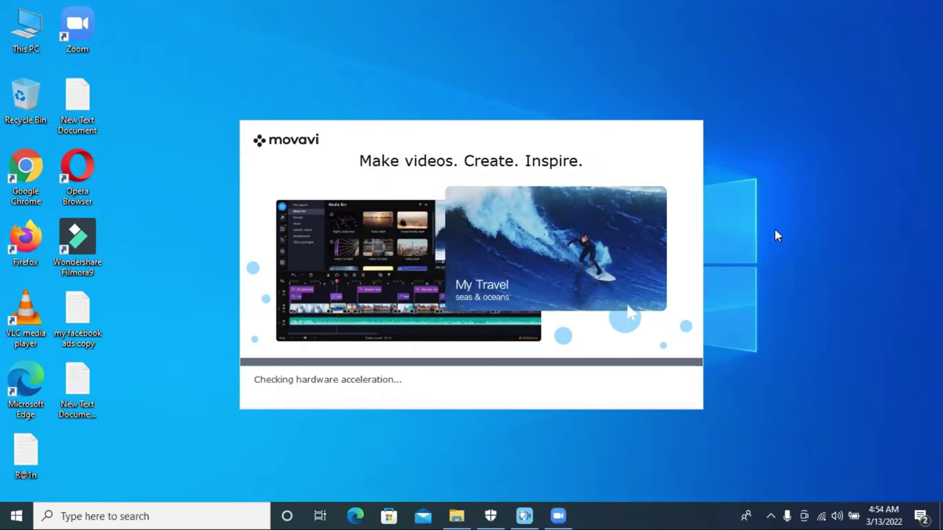
pyautogui.click(790, 225)
pyautogui.rightClick(743, 213)
pyautogui.click(771, 254)
pyautogui.rightClick(758, 215)
pyautogui.click(795, 258)
# Step: Refresh the desktop repeatedly until the new Movavi shortcut shows
pyautogui.rightClick(600, 48)
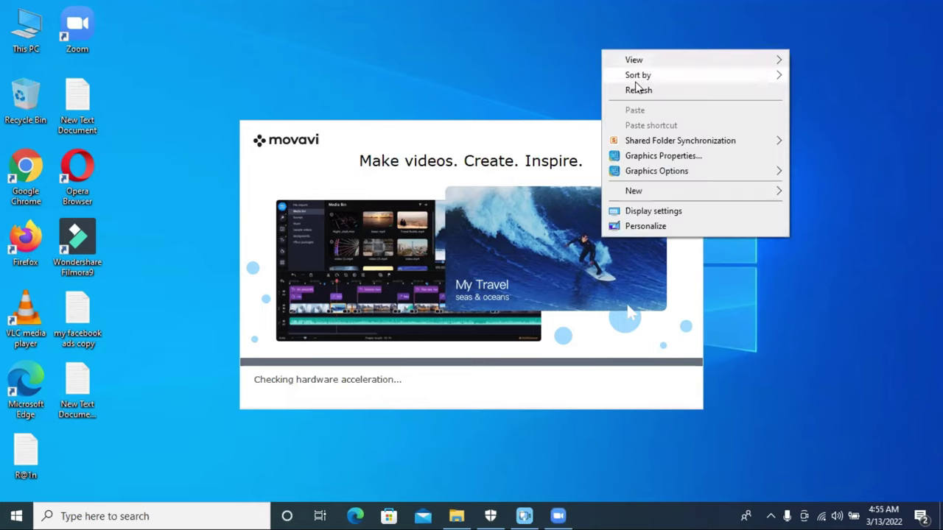
pyautogui.click(663, 91)
pyautogui.click(766, 112)
pyautogui.rightClick(710, 77)
pyautogui.click(757, 119)
pyautogui.rightClick(692, 74)
pyautogui.click(748, 118)
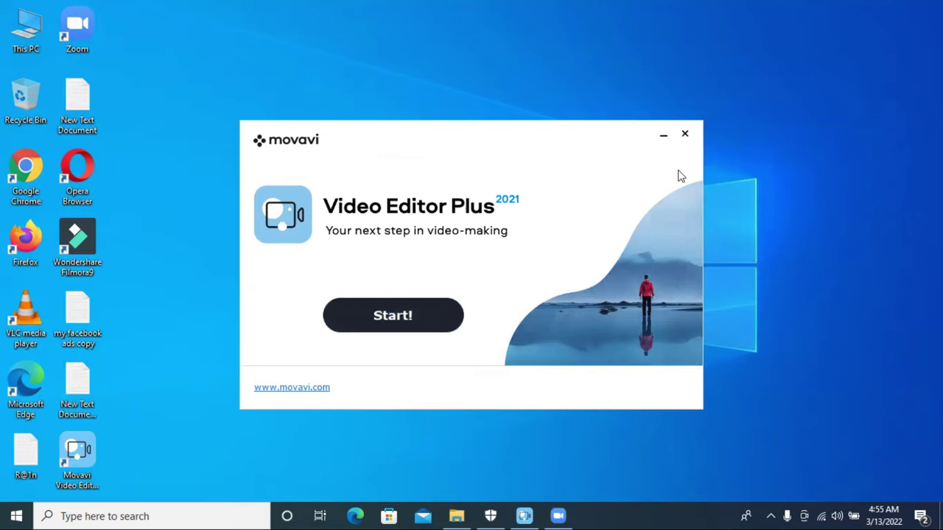
# Step: Close the installer and navigate to Downloads > New folder (3) > Movavi > x64 > Hook-dll
pyautogui.click(685, 135)
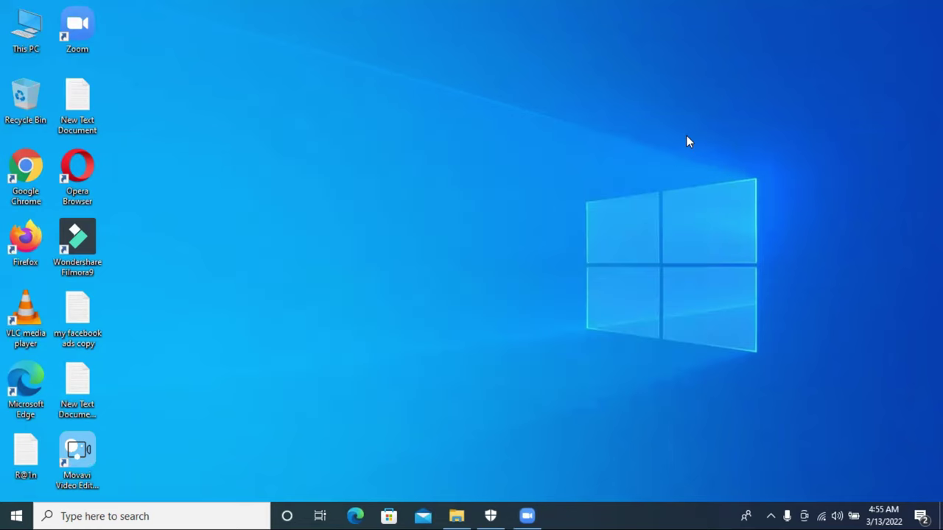
pyautogui.doubleClick(22, 37)
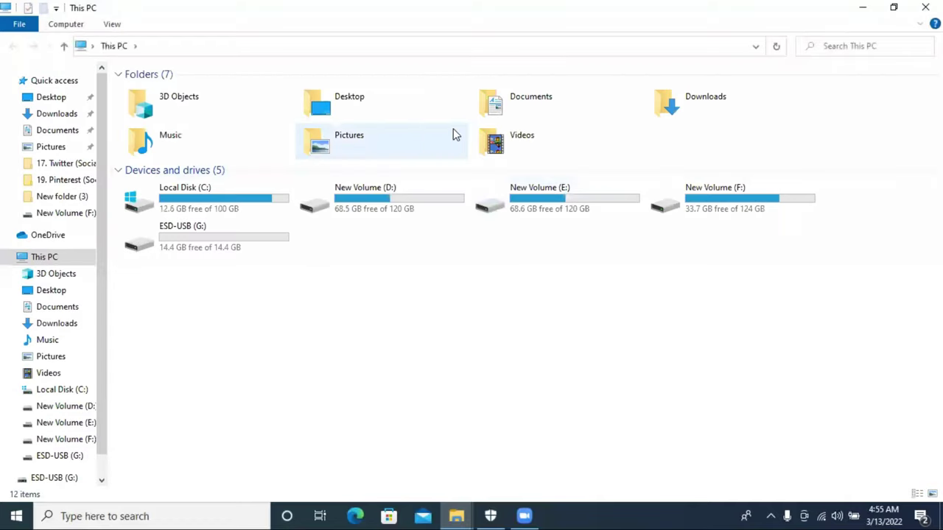
pyautogui.doubleClick(688, 101)
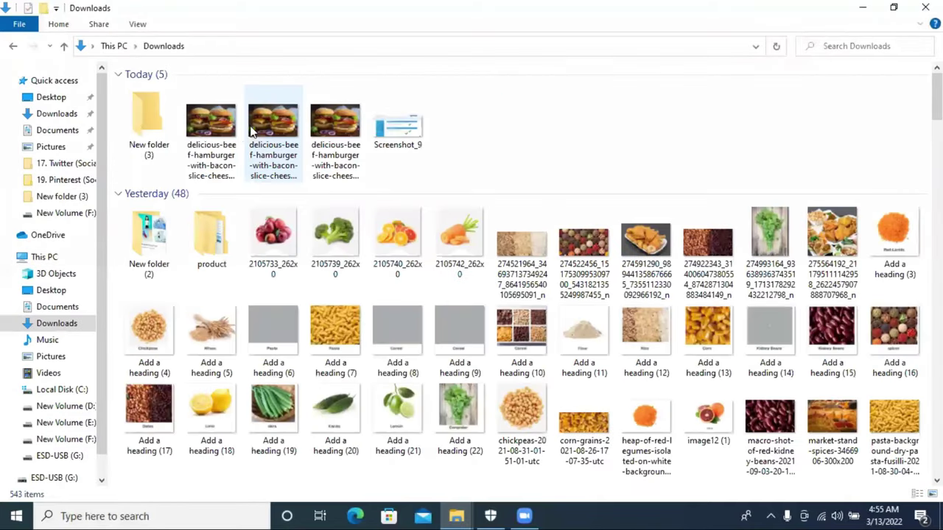
pyautogui.doubleClick(150, 131)
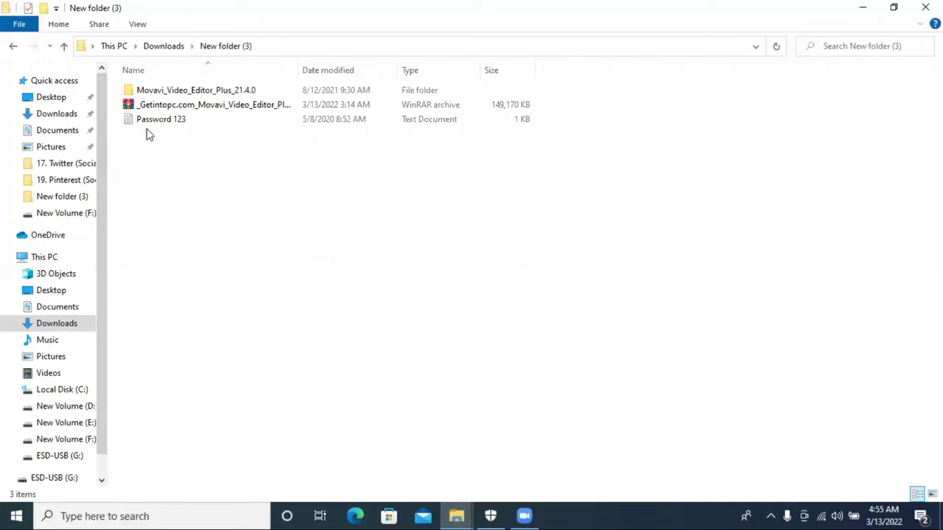
pyautogui.doubleClick(177, 90)
pyautogui.click(184, 109)
pyautogui.doubleClick(187, 111)
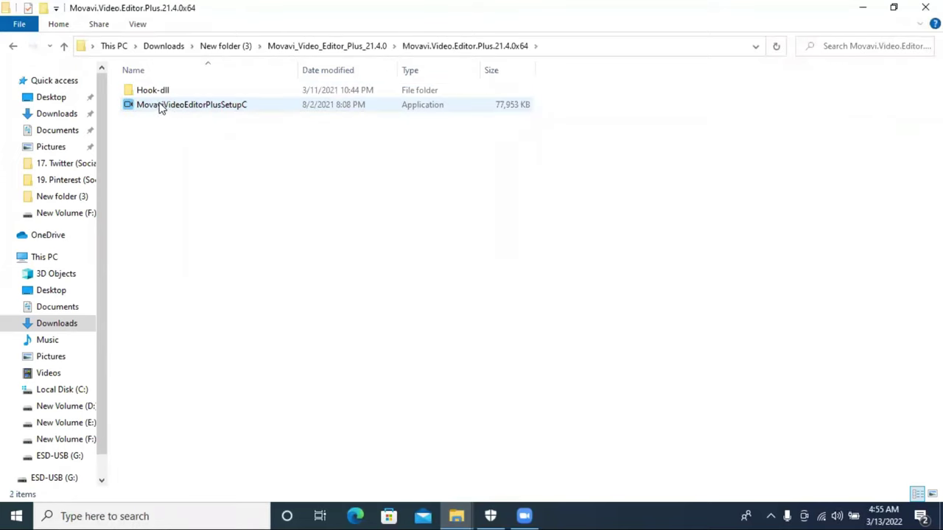
pyautogui.click(160, 94)
pyautogui.doubleClick(161, 94)
# Step: Copy bb2018.dll and wtsapi32.dll, then minimize the Hook-dll window
pyautogui.moveTo(153, 136); pyautogui.dragTo(171, 95)
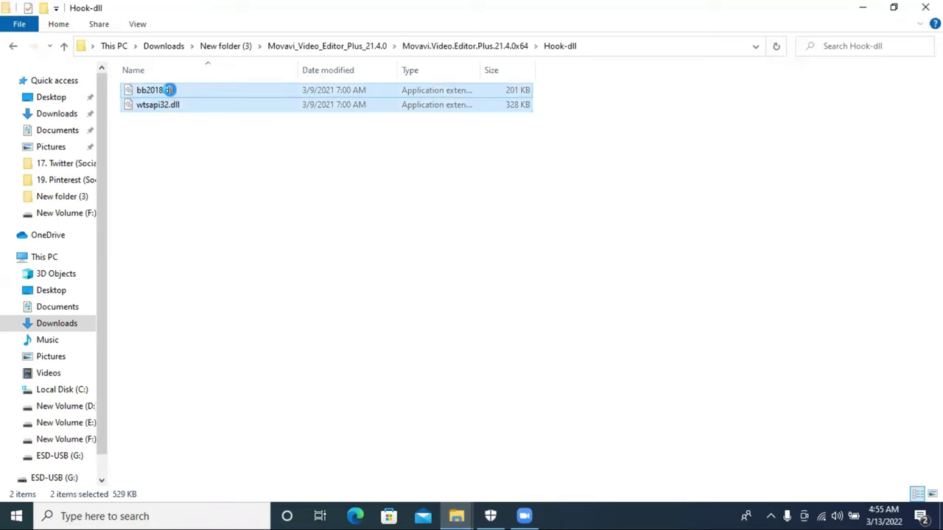
pyautogui.rightClick(171, 94)
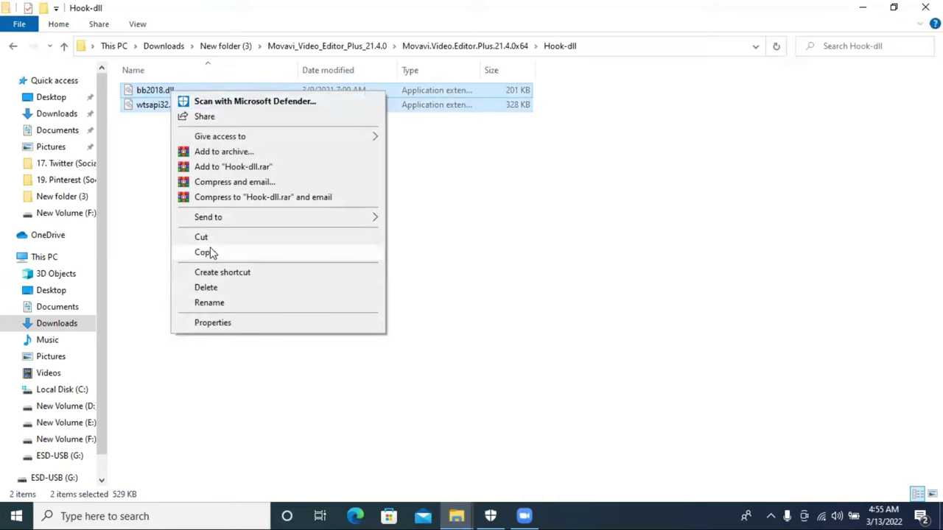
pyautogui.click(205, 251)
pyautogui.rightClick(165, 95)
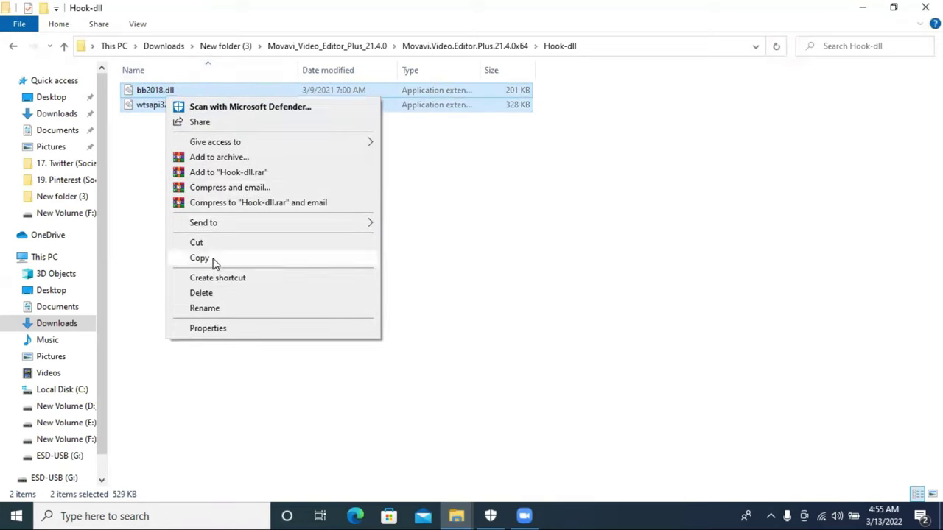
pyautogui.click(212, 259)
pyautogui.click(859, 11)
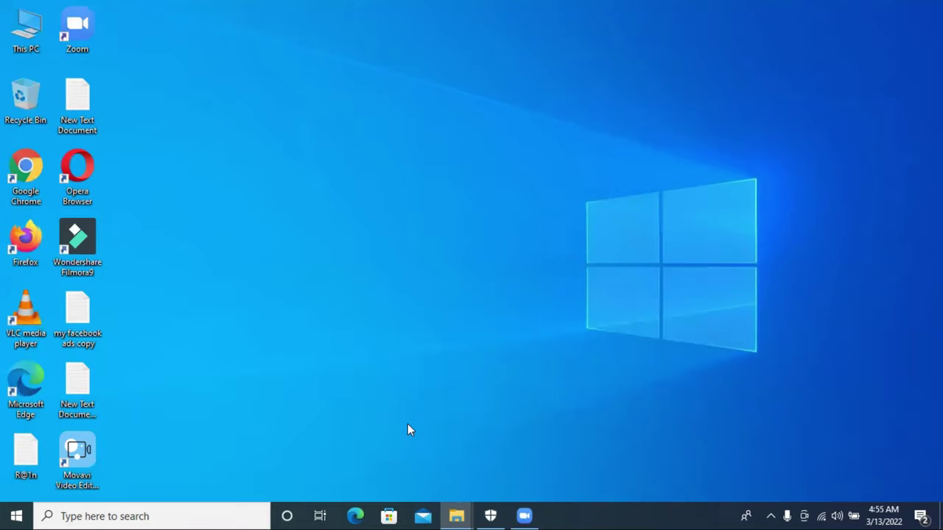
# Step: Open the Movavi shortcut's file location and paste the two DLLs into the program folder
pyautogui.rightClick(74, 447)
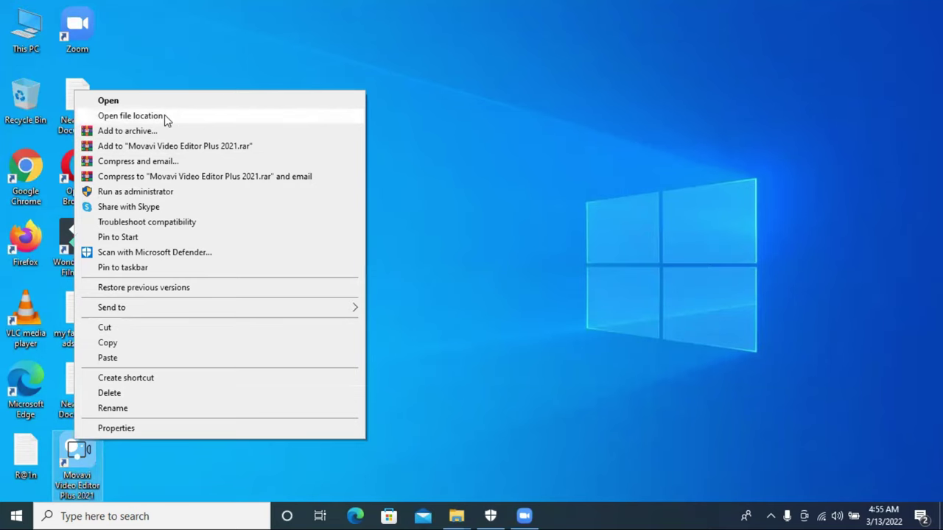
pyautogui.click(631, 125)
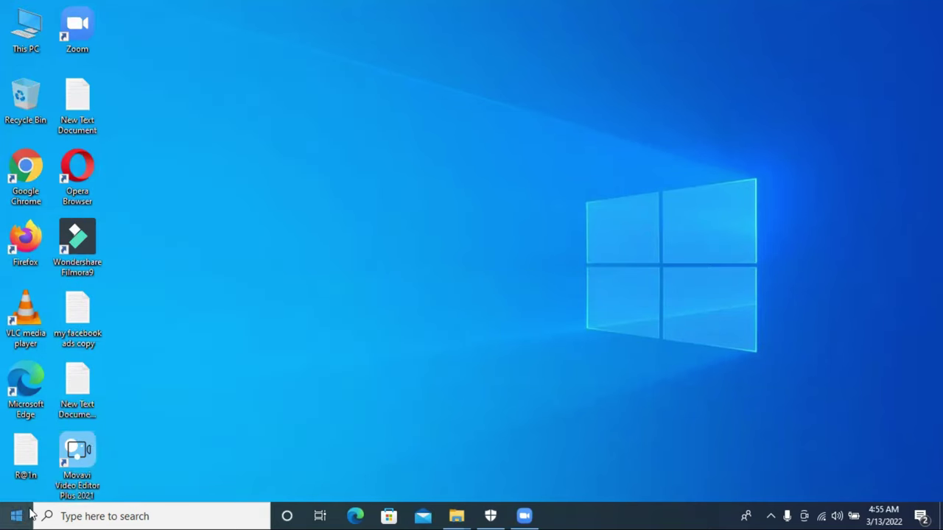
pyautogui.rightClick(91, 445)
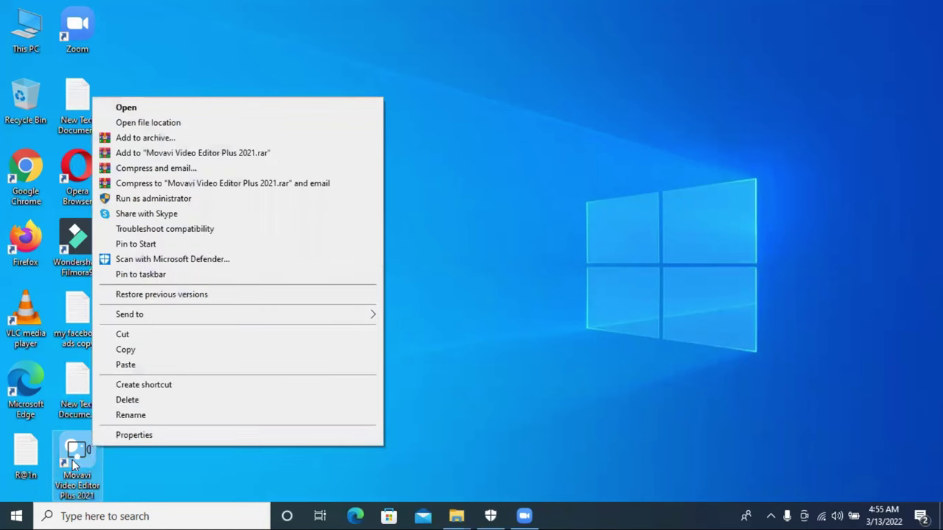
pyautogui.click(156, 123)
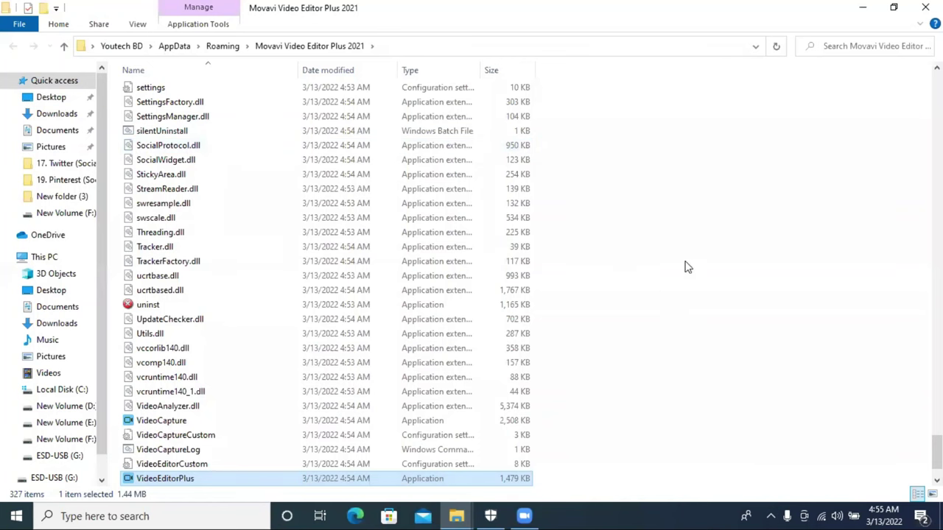
pyautogui.rightClick(647, 177)
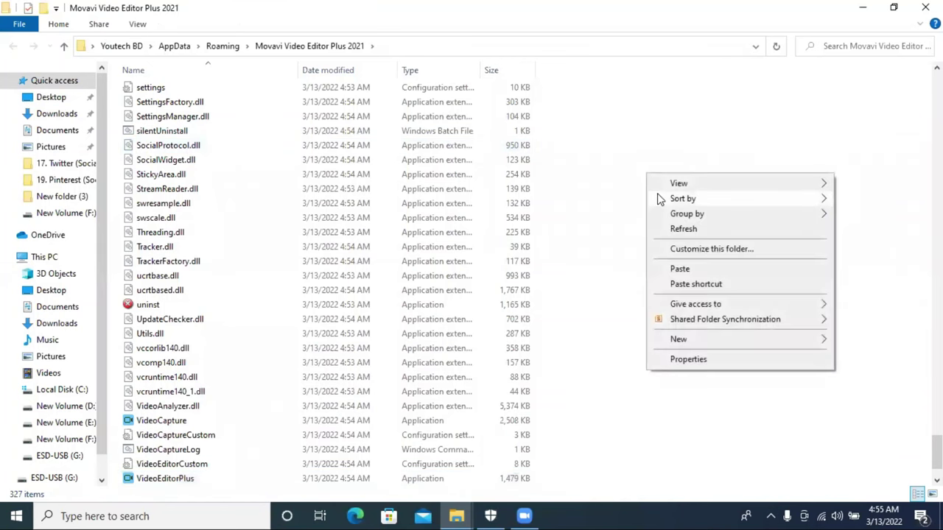
pyautogui.click(678, 269)
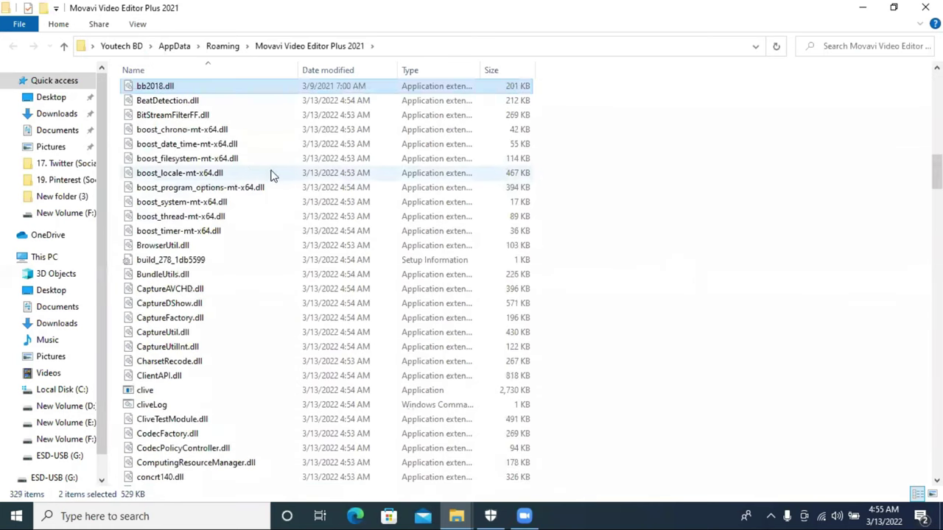
# Step: Paste bb2018.dll and wtsapi32.dll into the CrashSenderPlugins subfolder as well
pyautogui.scroll(18, 232, 169)
pyautogui.scroll(4, 231, 169)
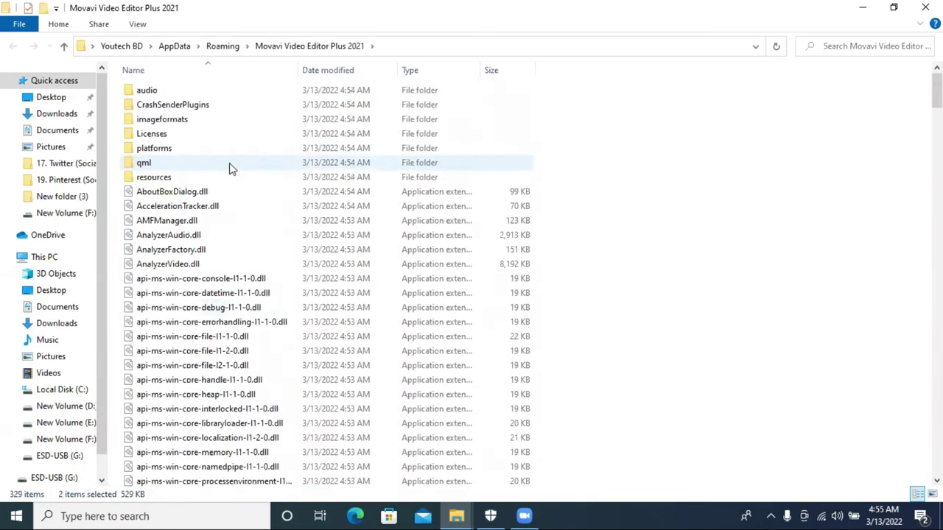
pyautogui.doubleClick(180, 133)
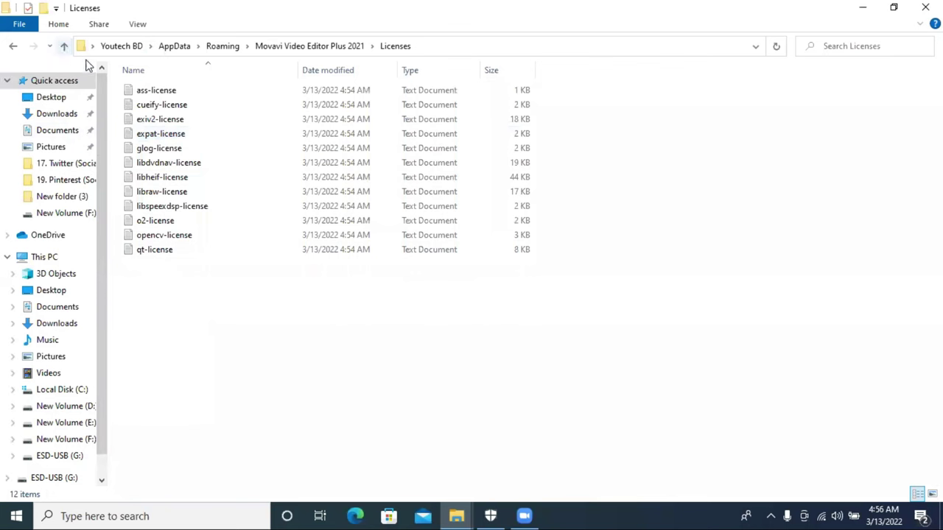
pyautogui.click(64, 45)
pyautogui.click(195, 94)
pyautogui.doubleClick(204, 109)
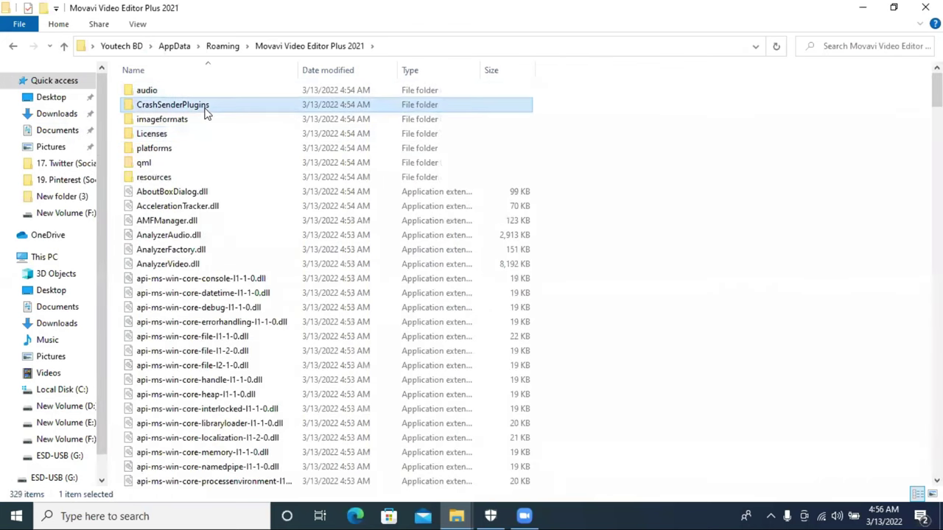
pyautogui.rightClick(209, 177)
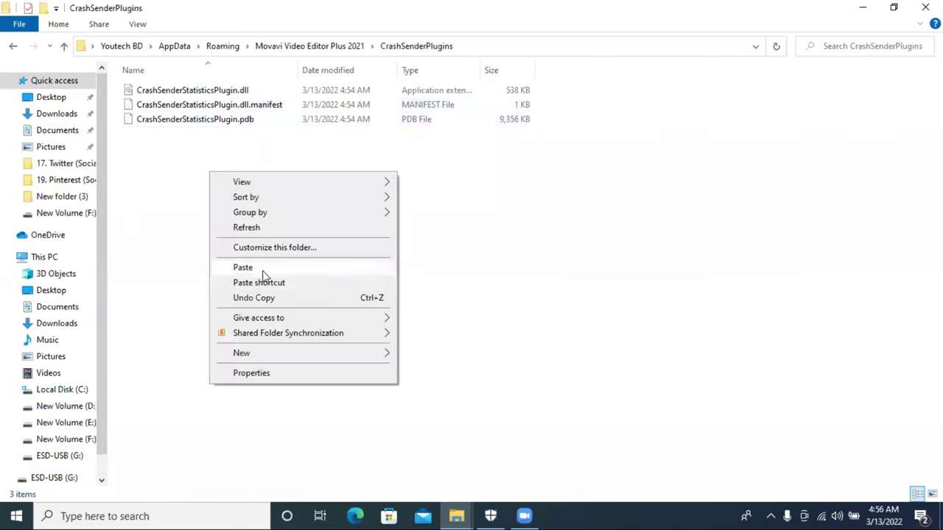
pyautogui.click(243, 267)
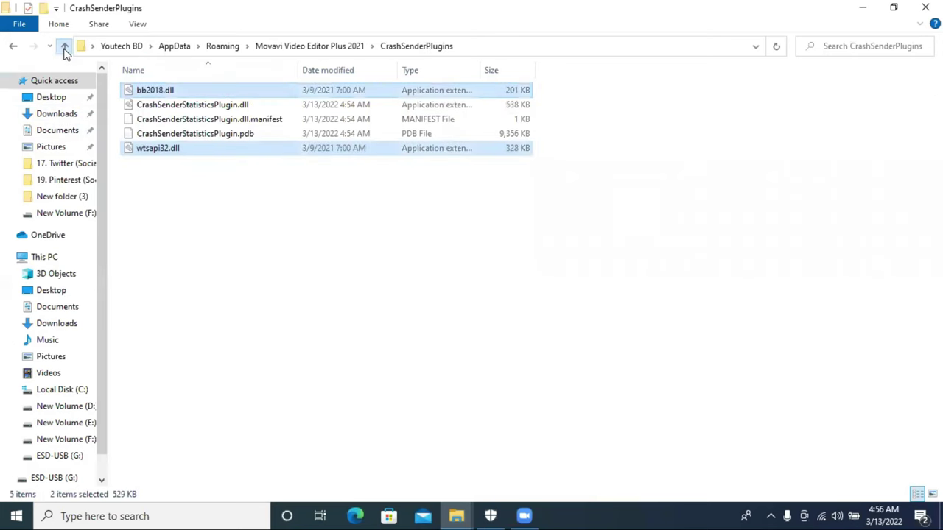
# Step: Return to the Movavi program folder and scroll through its contents
pyautogui.click(64, 45)
pyautogui.scroll(-20, 425, 221)
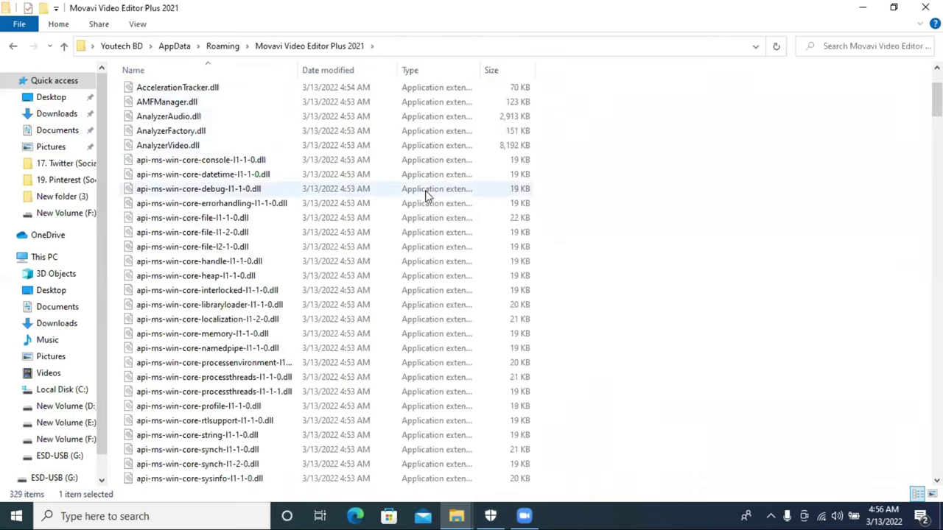
pyautogui.scroll(-20, 425, 261)
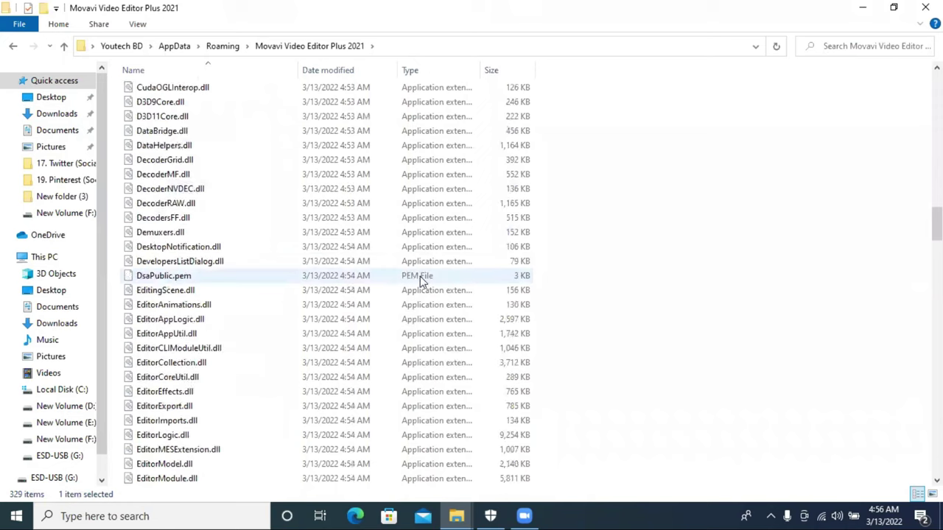
pyautogui.scroll(-10, 420, 285)
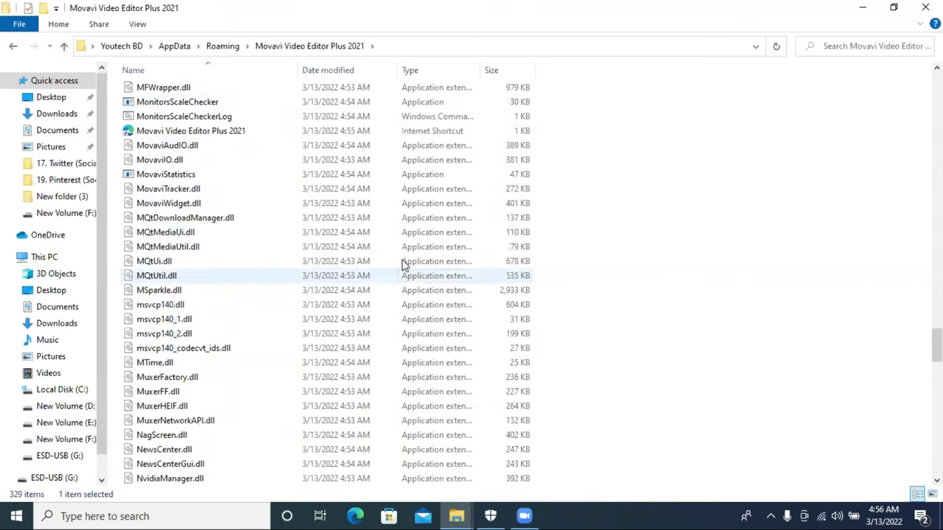
pyautogui.scroll(2, 301, 208)
pyautogui.scroll(4, 301, 210)
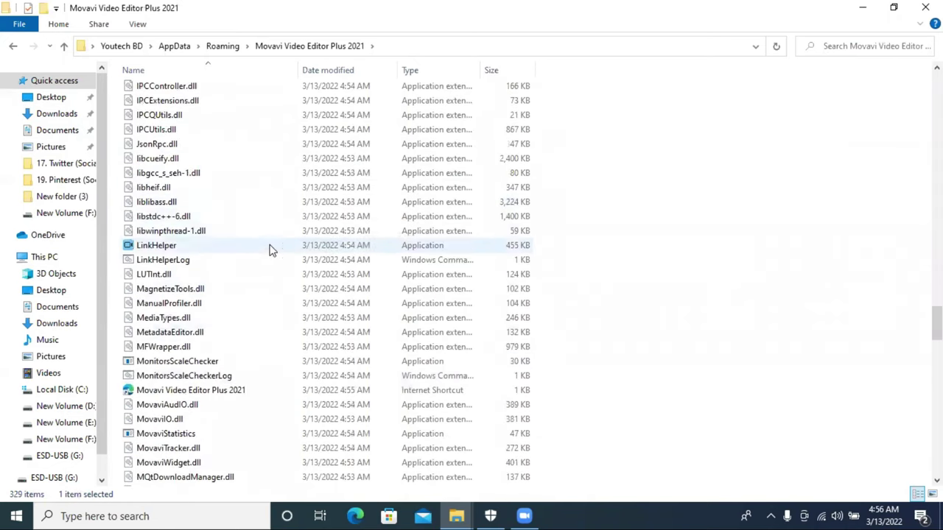
pyautogui.scroll(-13, 265, 257)
pyautogui.scroll(-20, 260, 268)
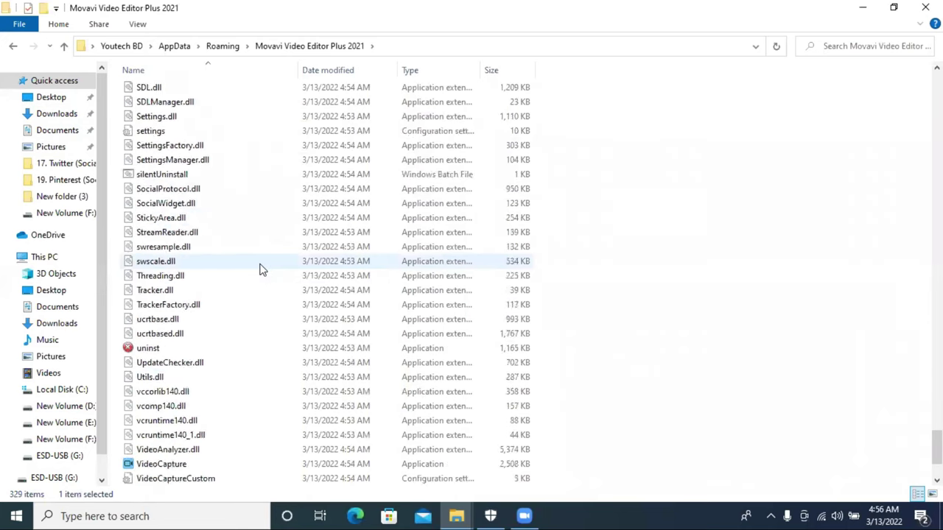
pyautogui.doubleClick(177, 350)
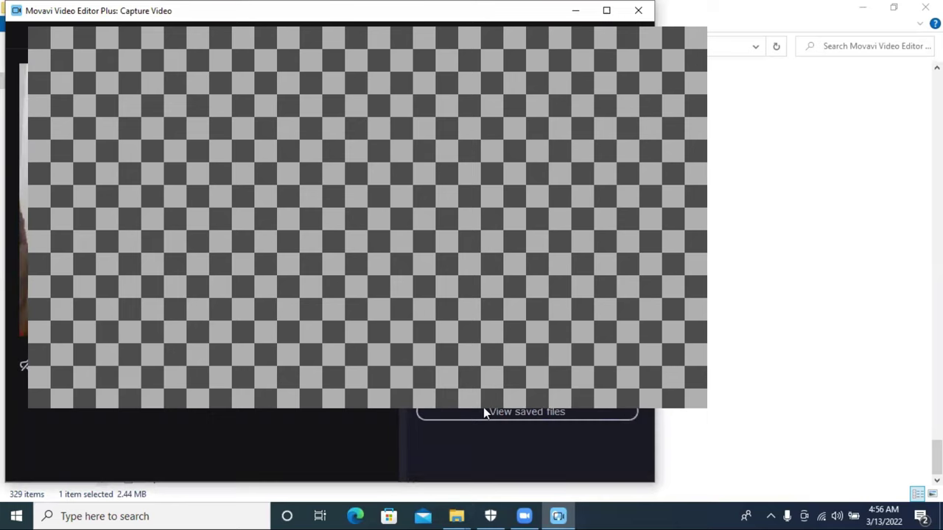
pyautogui.click(638, 10)
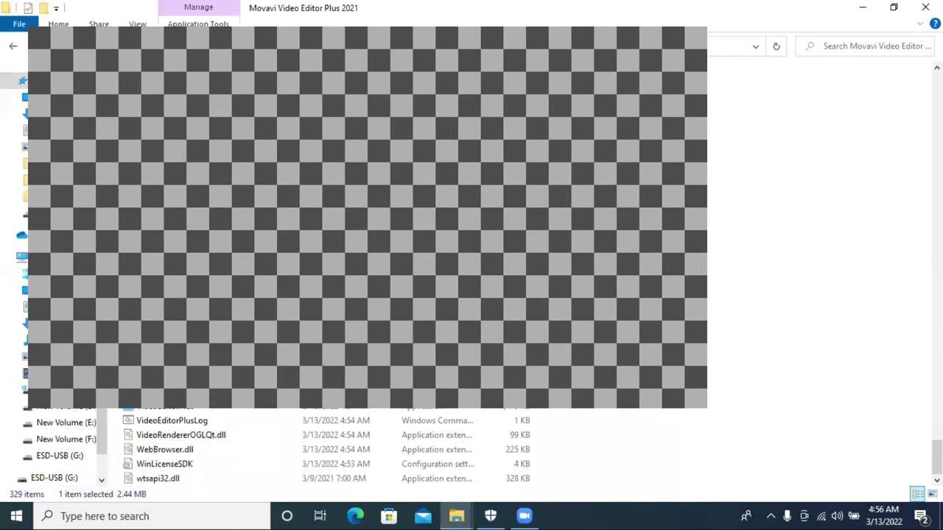
pyautogui.rightClick(218, 398)
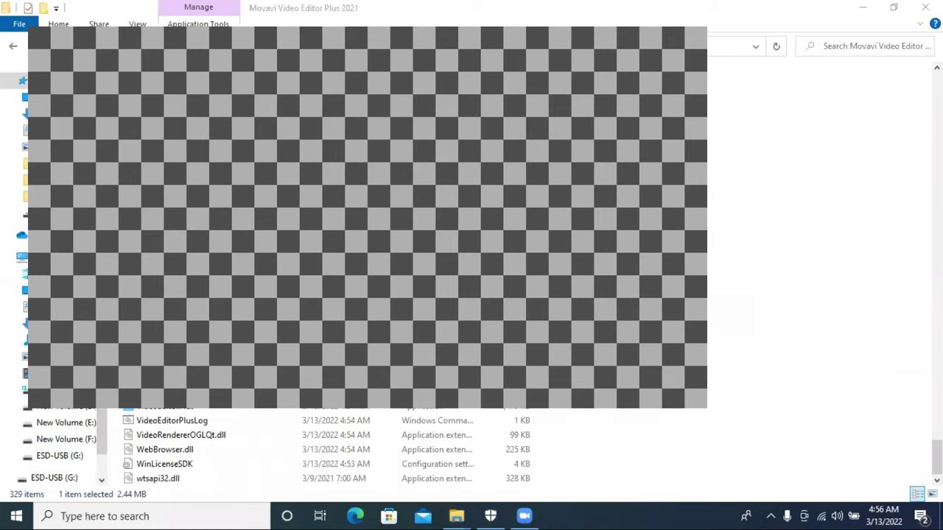
pyautogui.click(494, 412)
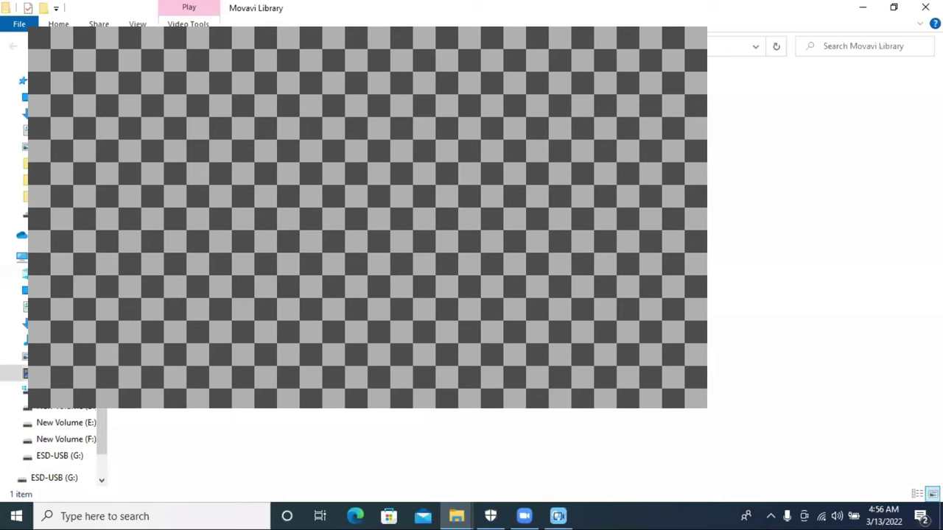
pyautogui.hotkey('alt', 'Up')
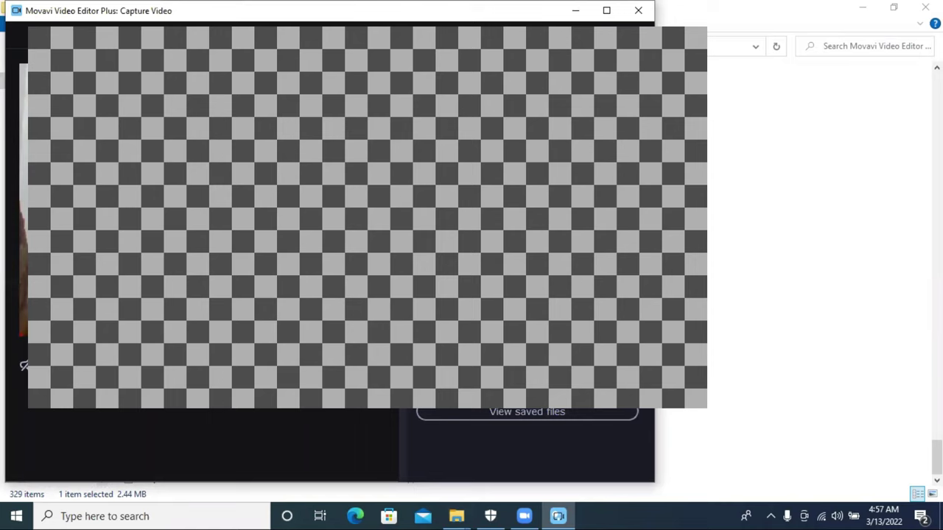
pyautogui.click(638, 10)
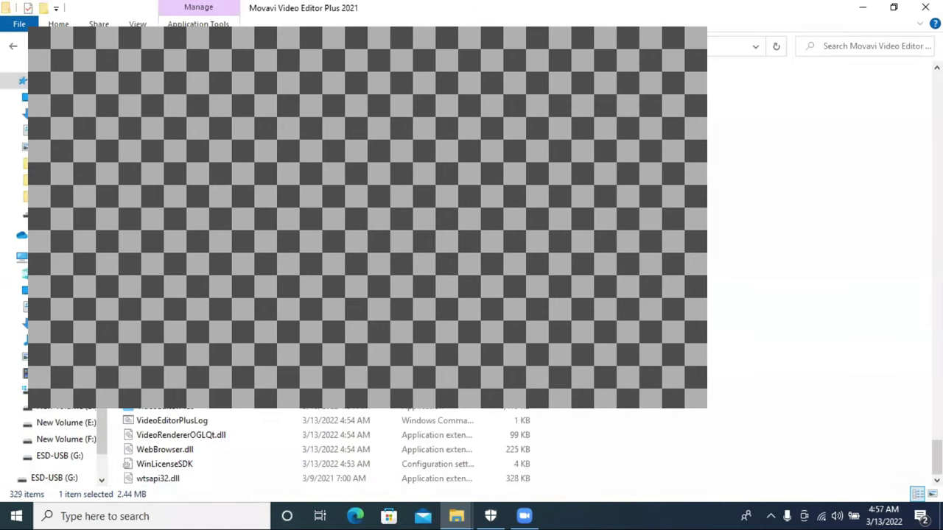
pyautogui.scroll(20, 179, 238)
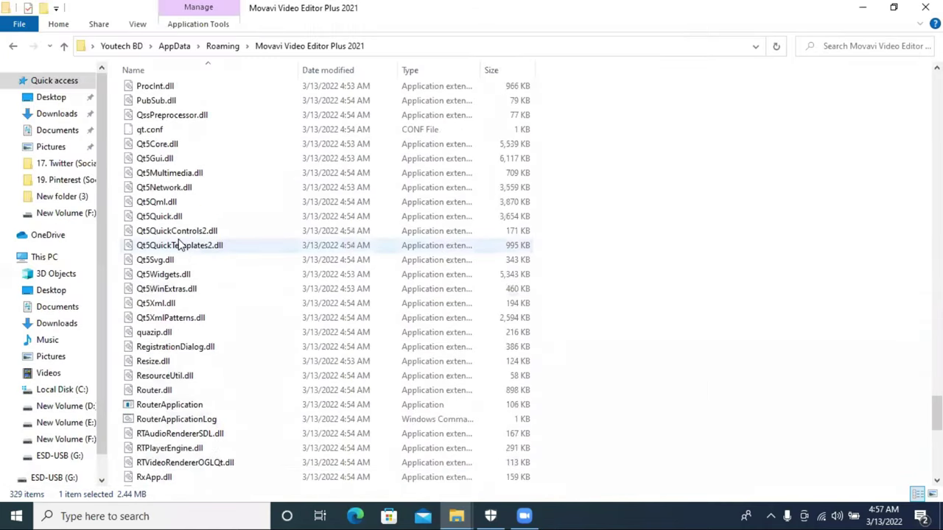
# Step: Launch VideoEditorPlus from the Movavi Video Editor Plus 2021 program folder
pyautogui.scroll(19, 178, 245)
pyautogui.scroll(-3, 179, 254)
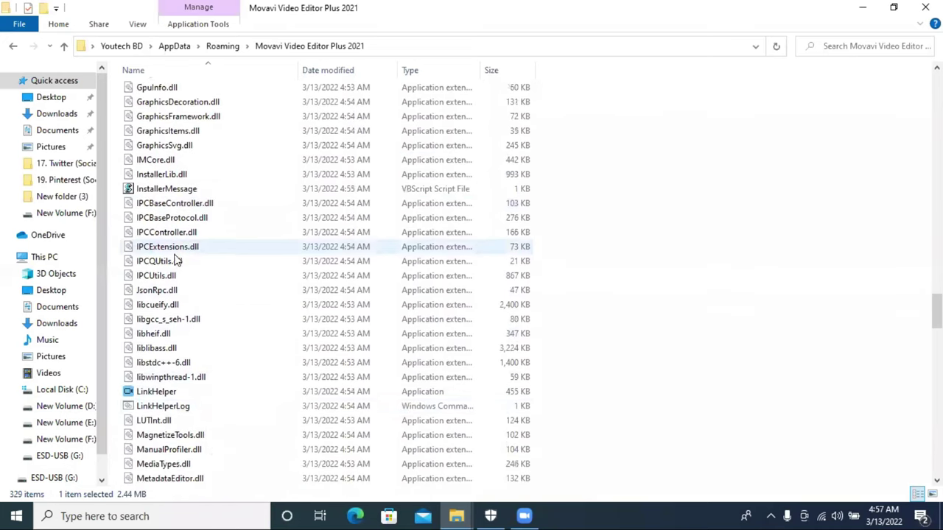
pyautogui.click(166, 392)
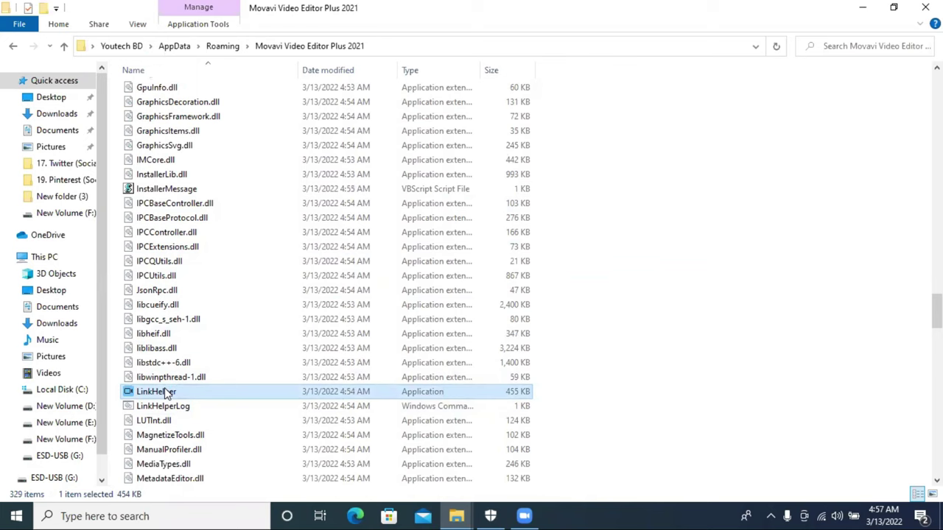
pyautogui.scroll(-20, 190, 408)
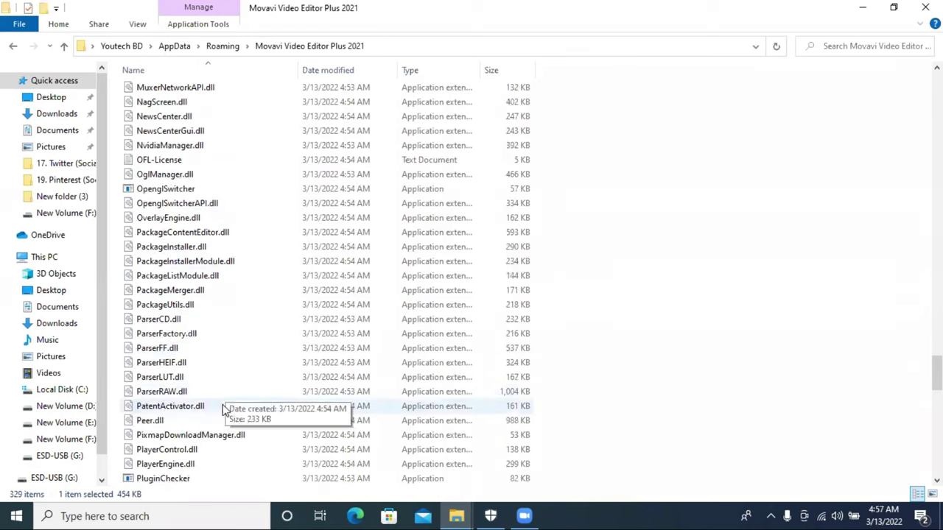
pyautogui.scroll(-12, 208, 439)
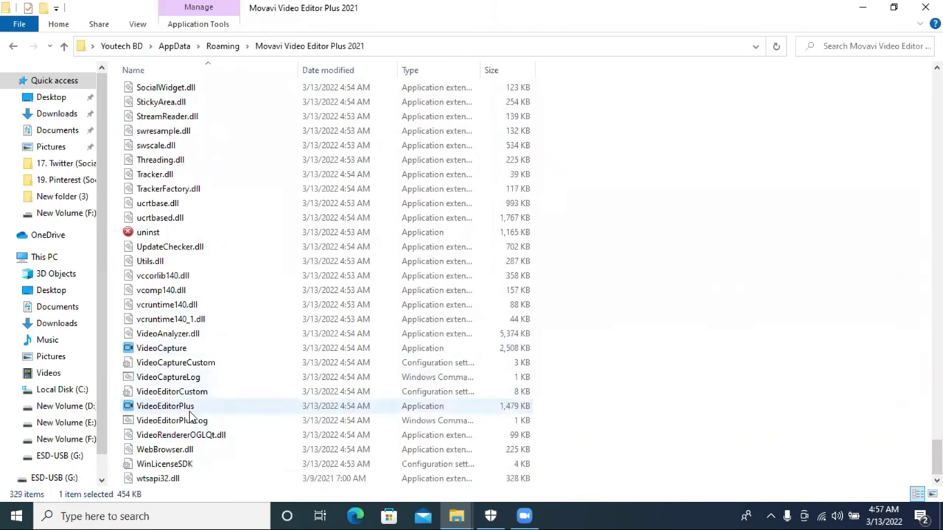
pyautogui.doubleClick(187, 407)
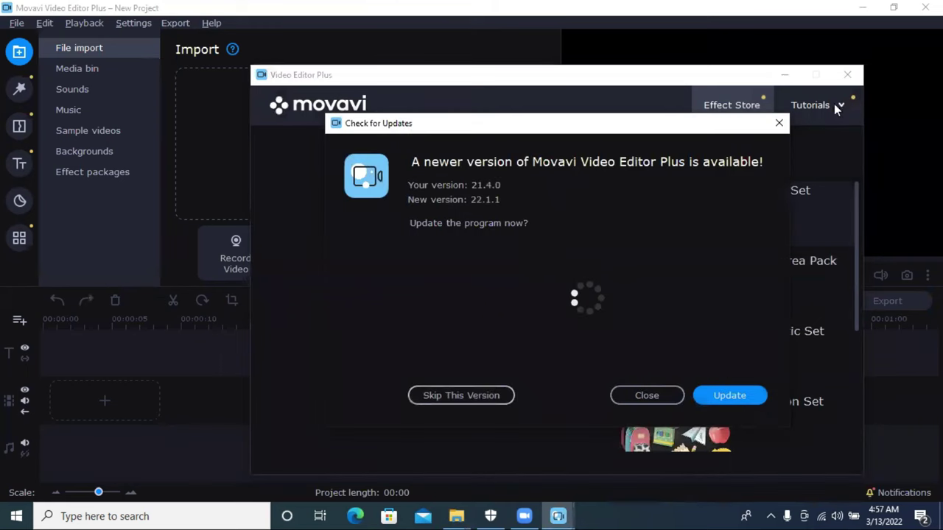
# Step: Close the Check for Updates notice and Effect Store, cancel Add Files, and show the Media Bin
pyautogui.click(626, 398)
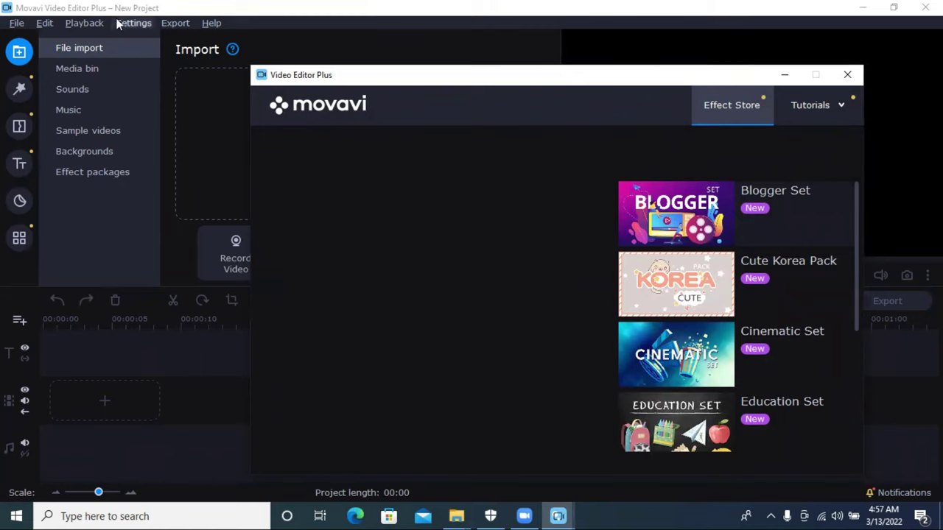
pyautogui.click(846, 77)
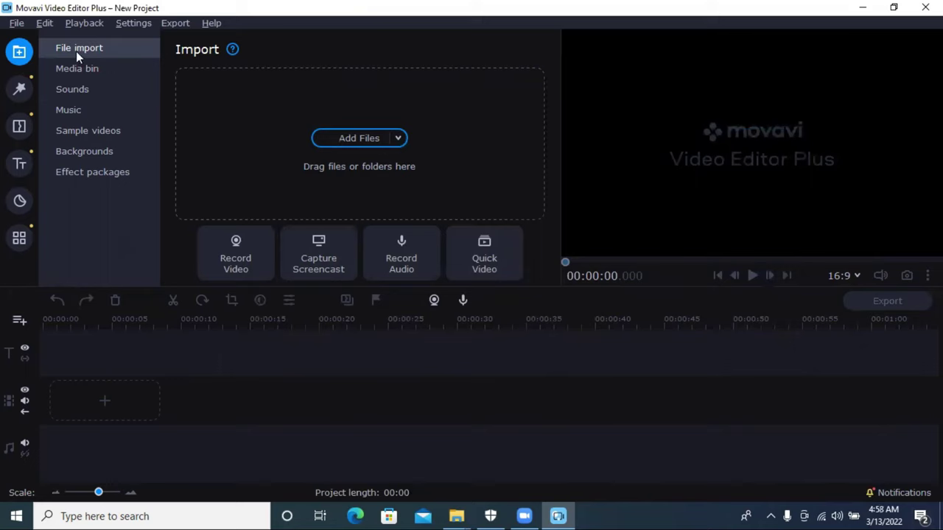
pyautogui.click(342, 139)
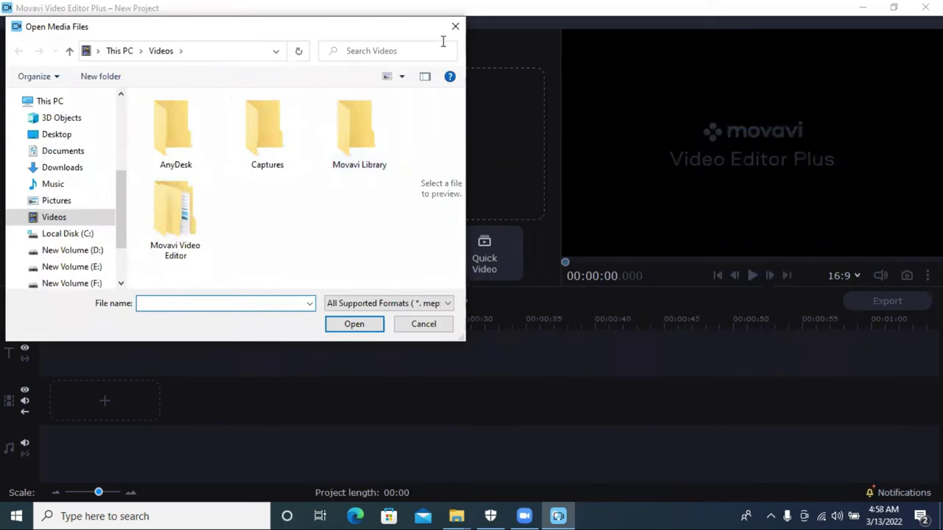
pyautogui.press('Escape')
pyautogui.click(77, 69)
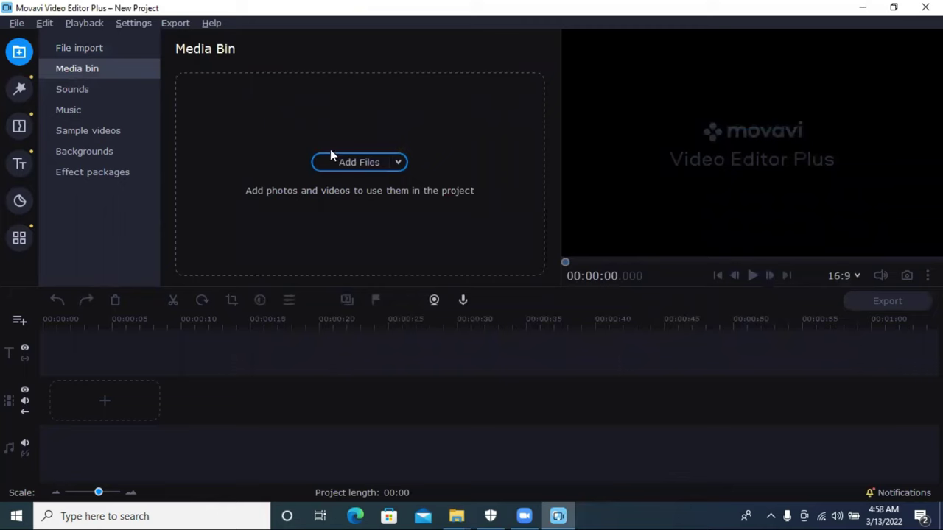
# Step: Browse the built-in Sounds and Music libraries
pyautogui.click(115, 94)
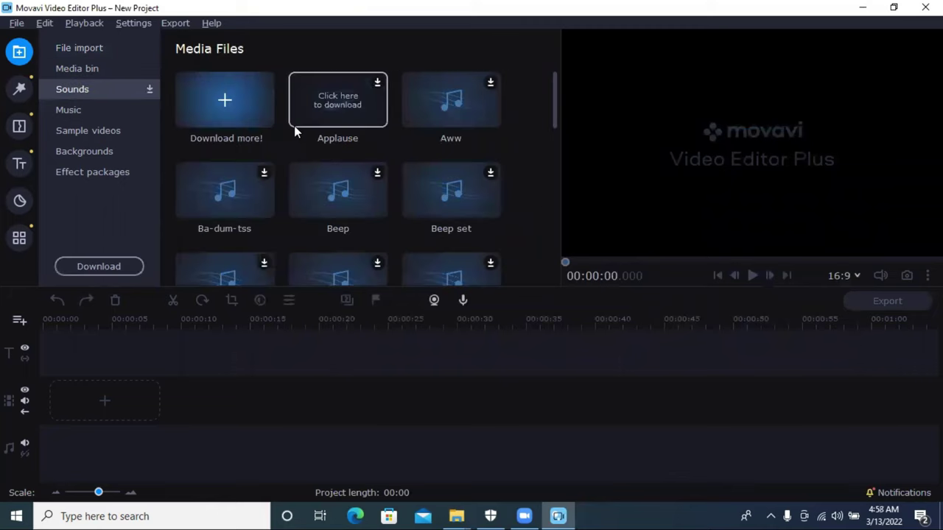
pyautogui.scroll(-1, 353, 195)
pyautogui.scroll(-10, 355, 196)
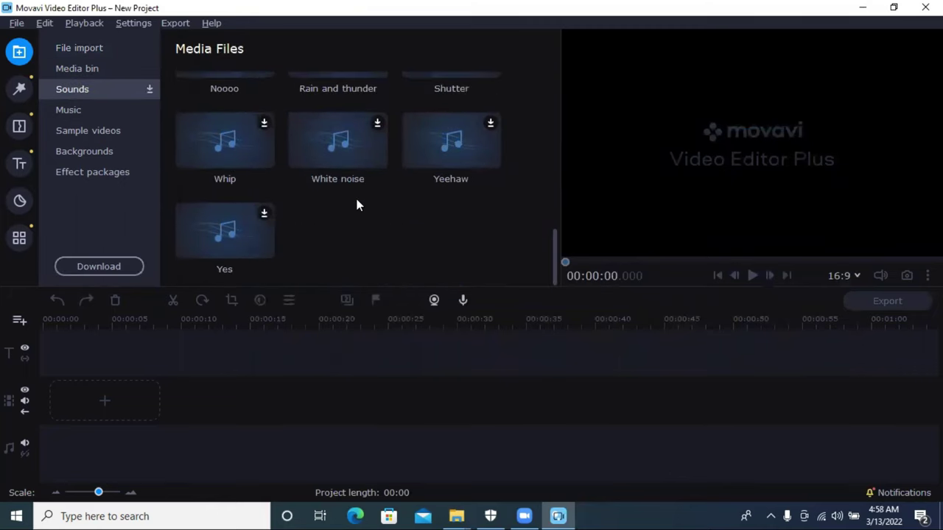
pyautogui.scroll(5, 355, 195)
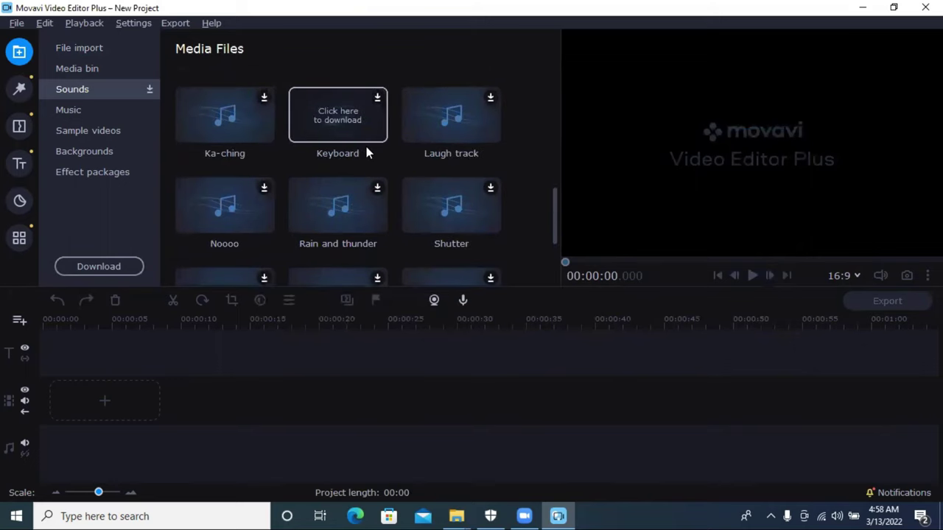
pyautogui.click(68, 110)
pyautogui.scroll(-5, 382, 154)
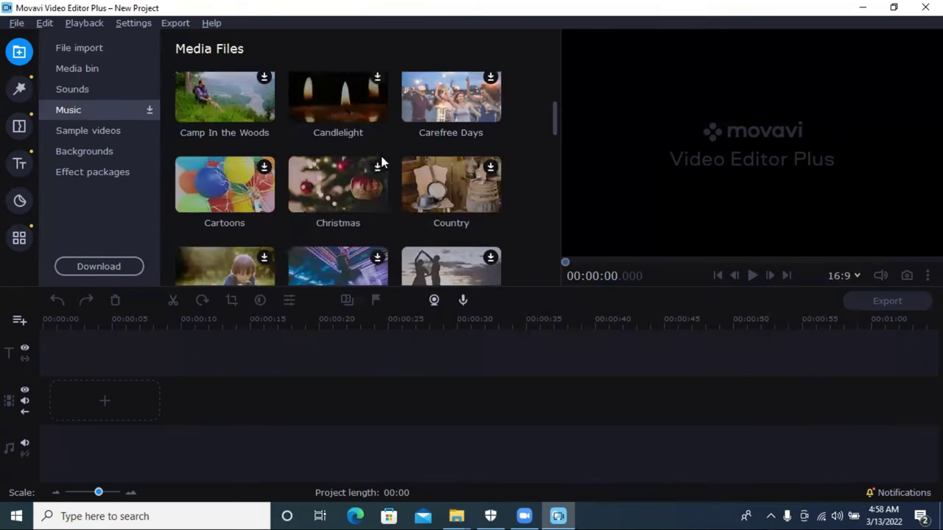
pyautogui.scroll(-15, 377, 164)
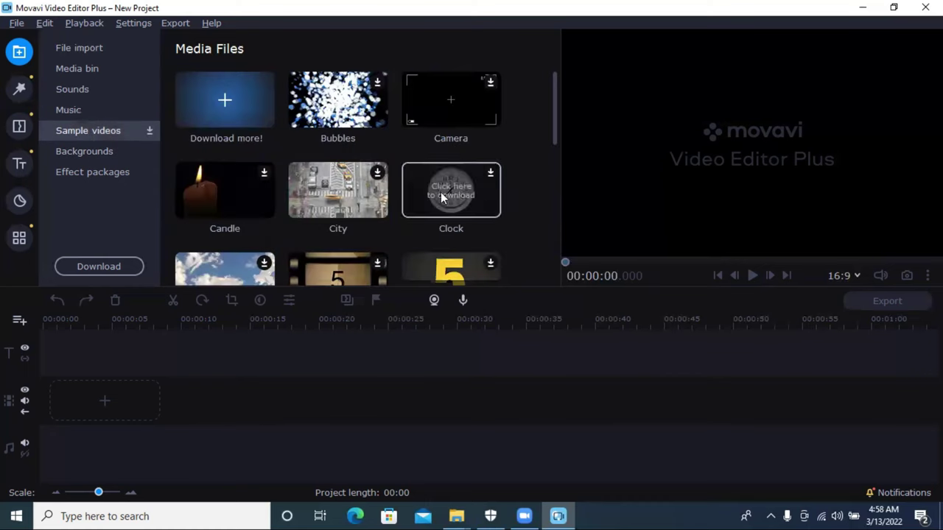
pyautogui.scroll(-8, 441, 193)
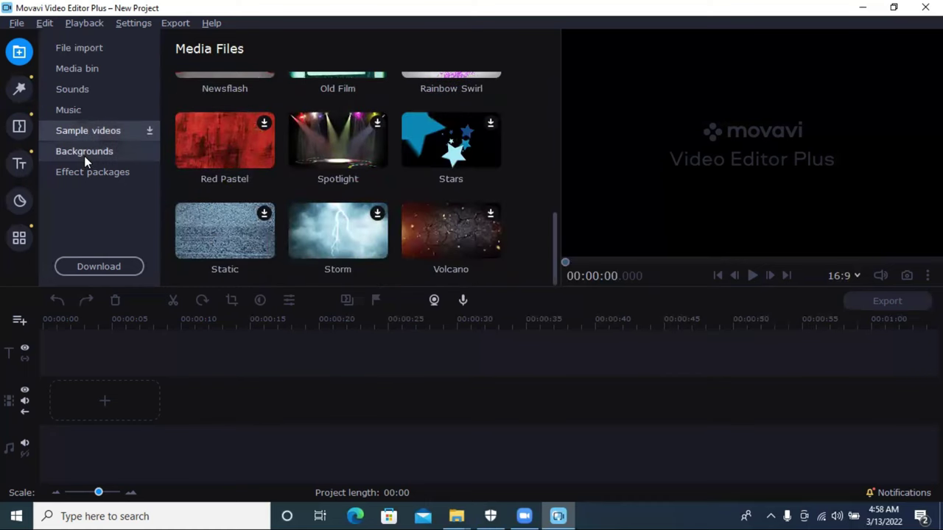
# Step: Look through the Backgrounds, then open the Effect packages catalogue
pyautogui.click(102, 150)
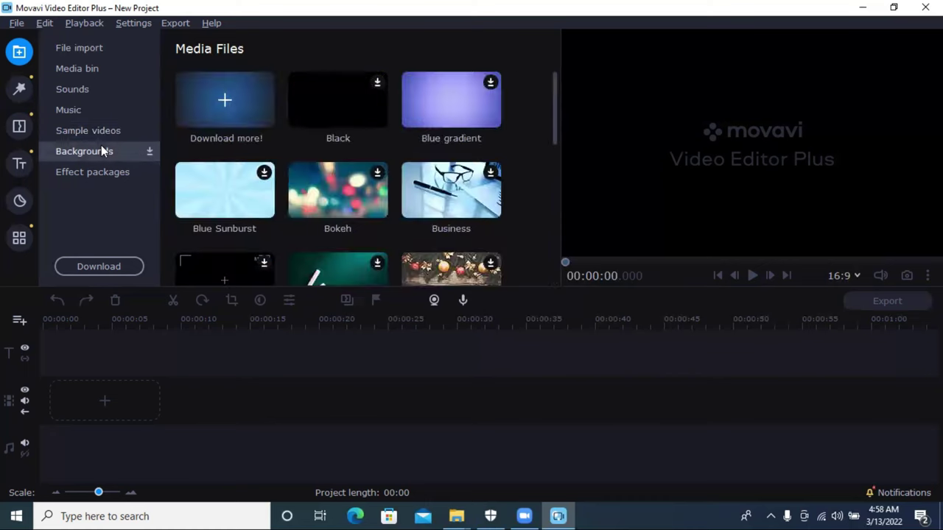
pyautogui.scroll(-6, 377, 154)
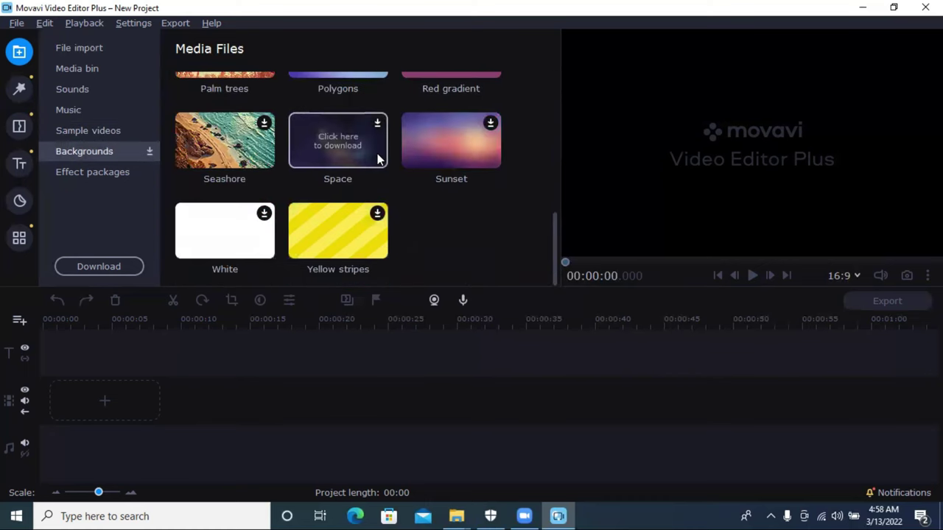
pyautogui.scroll(4, 332, 168)
pyautogui.scroll(2, 346, 174)
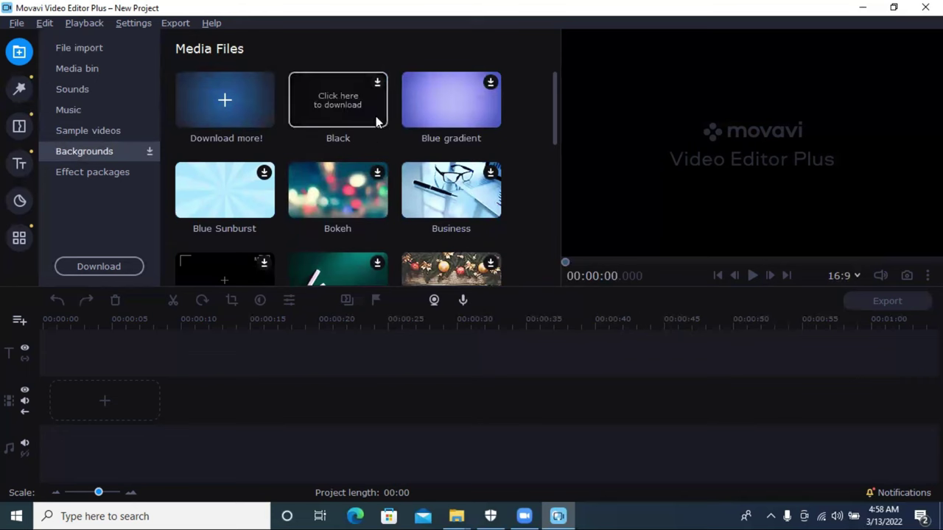
pyautogui.click(126, 173)
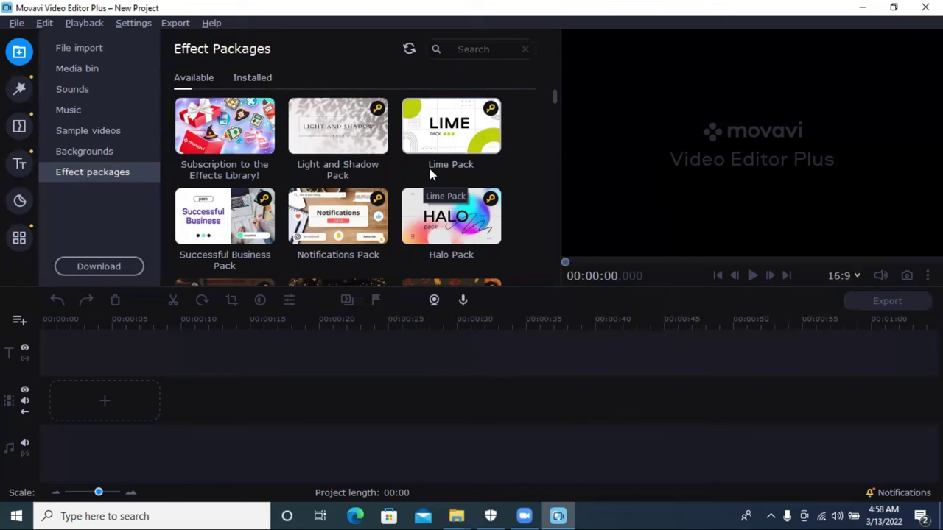
# Step: Start activating the New York Style Pack, cancel without a key, then open Filters
pyautogui.scroll(-3, 429, 171)
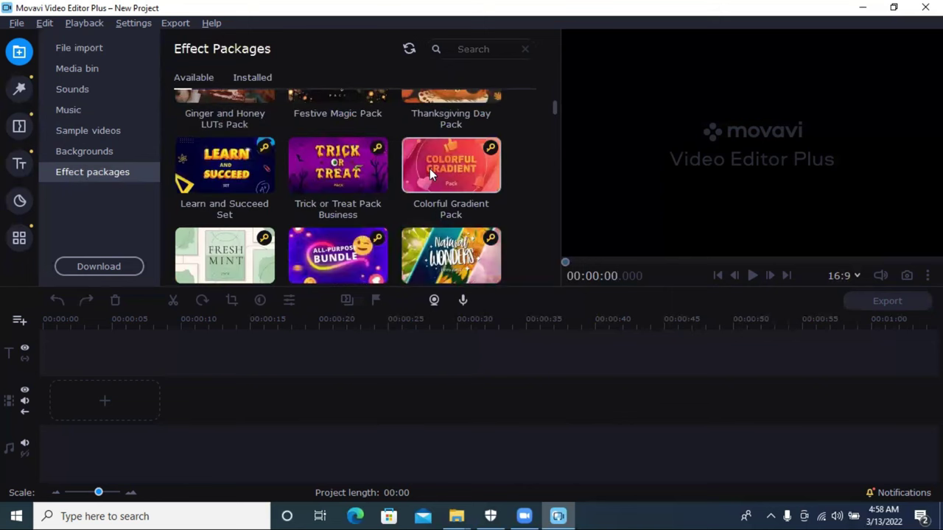
pyautogui.scroll(-5, 430, 169)
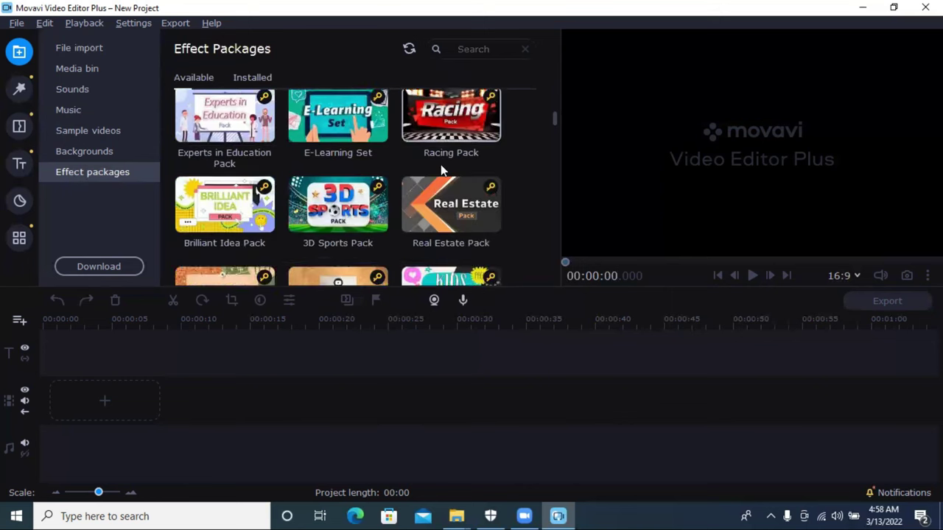
pyautogui.scroll(-8, 440, 175)
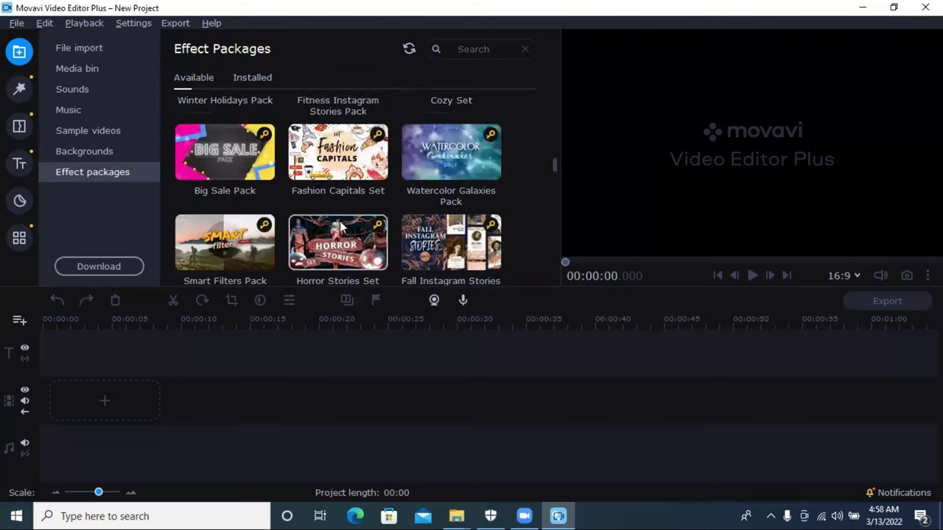
pyautogui.scroll(-1, 342, 227)
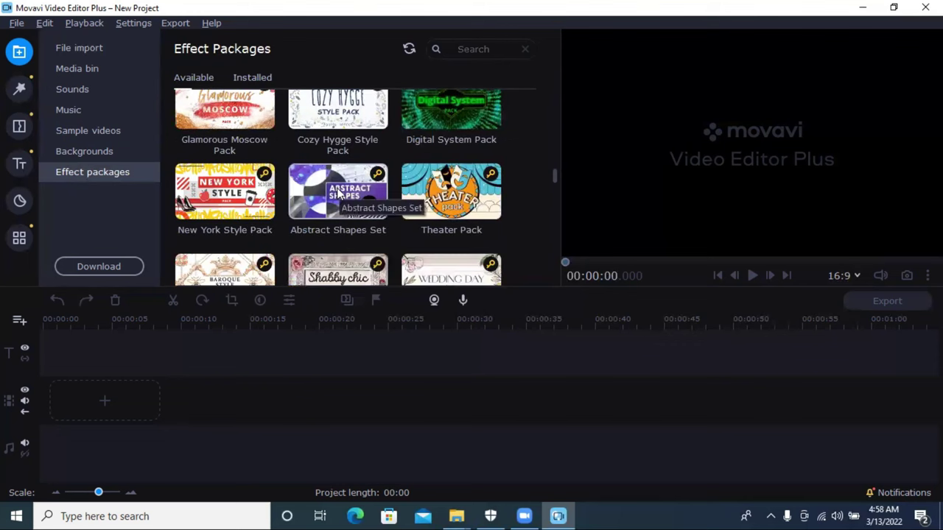
pyautogui.click(264, 176)
pyautogui.click(400, 238)
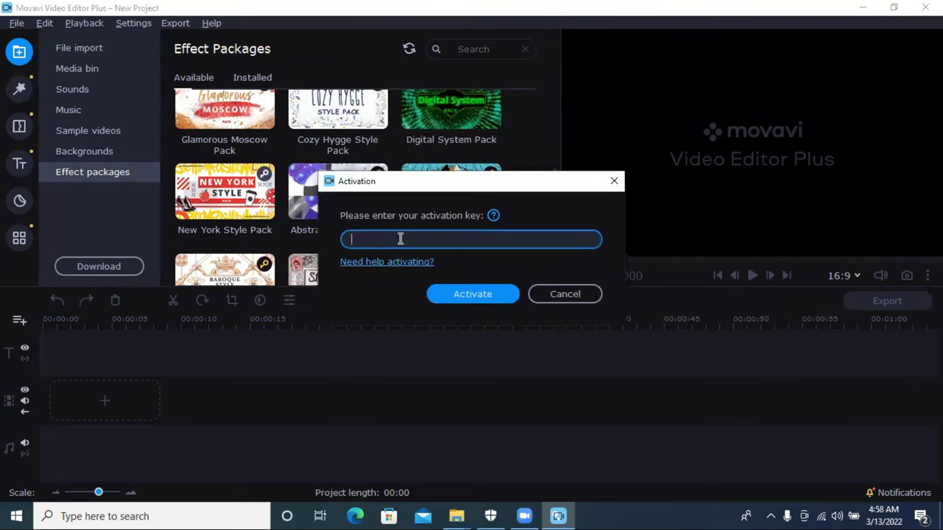
pyautogui.click(564, 294)
pyautogui.scroll(-6, 413, 210)
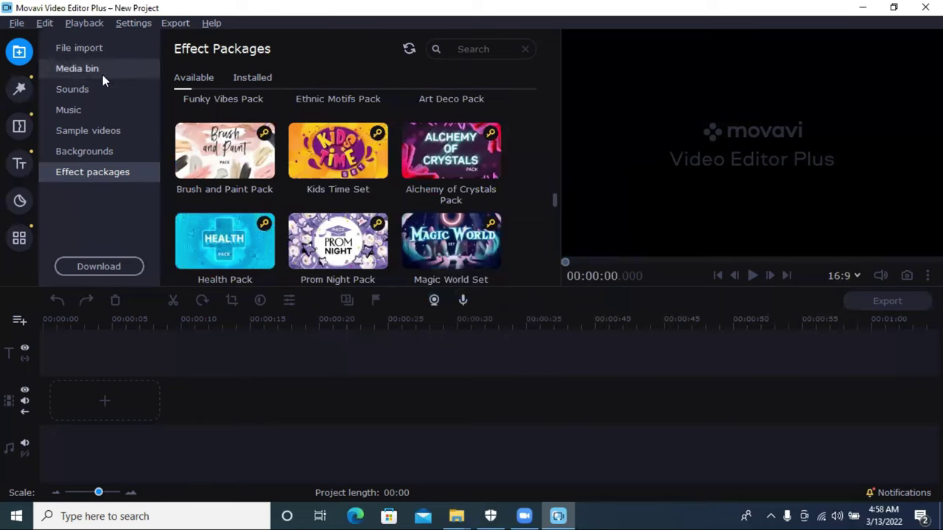
pyautogui.click(21, 88)
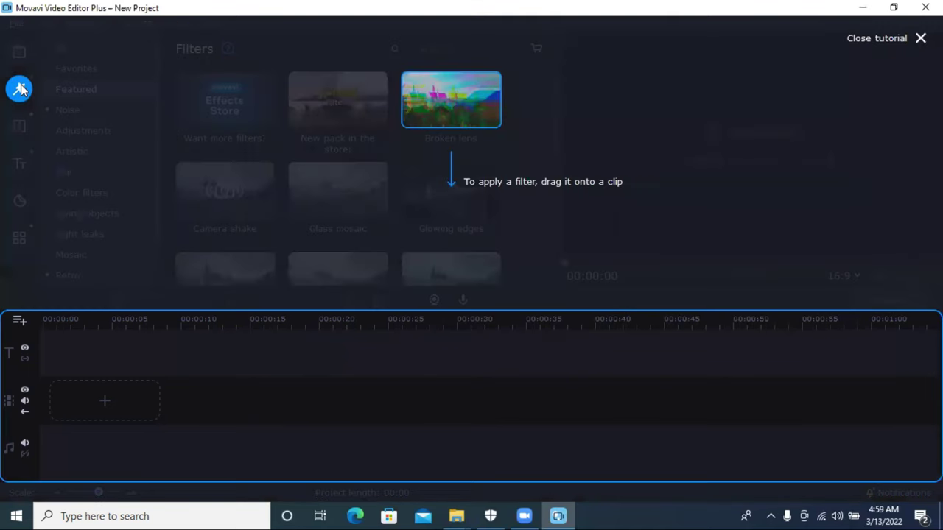
# Step: Dismiss the Filters tutorial and view the Noise, Adjustments, Artistic and Blur filters
pyautogui.click(423, 109)
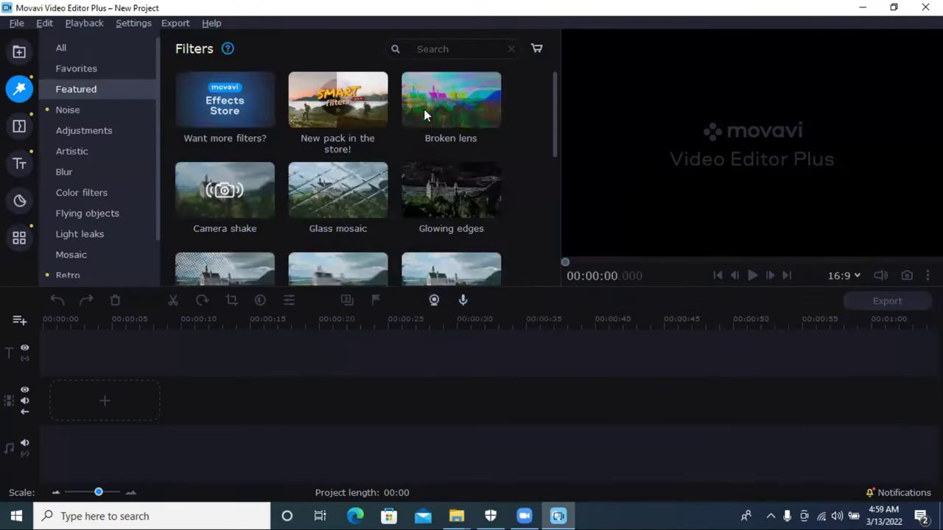
pyautogui.scroll(-1, 196, 126)
pyautogui.scroll(-7, 349, 125)
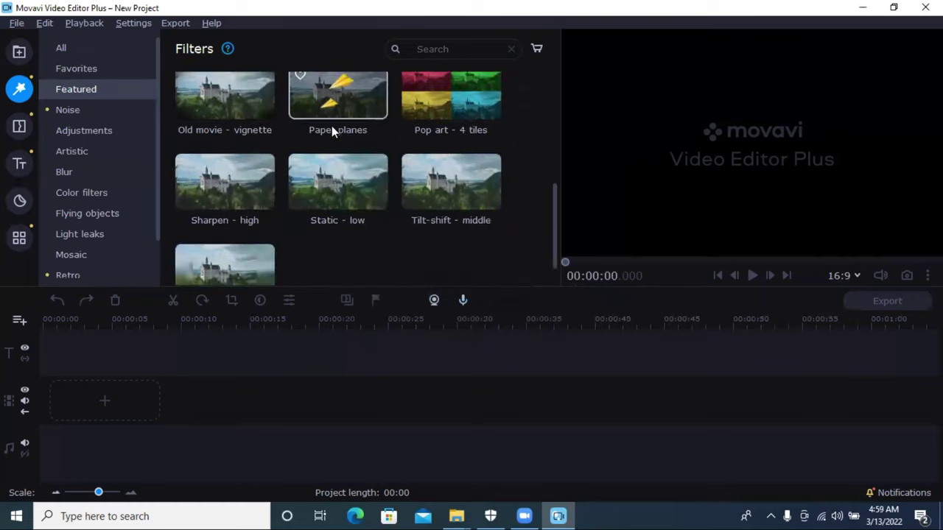
pyautogui.click(73, 108)
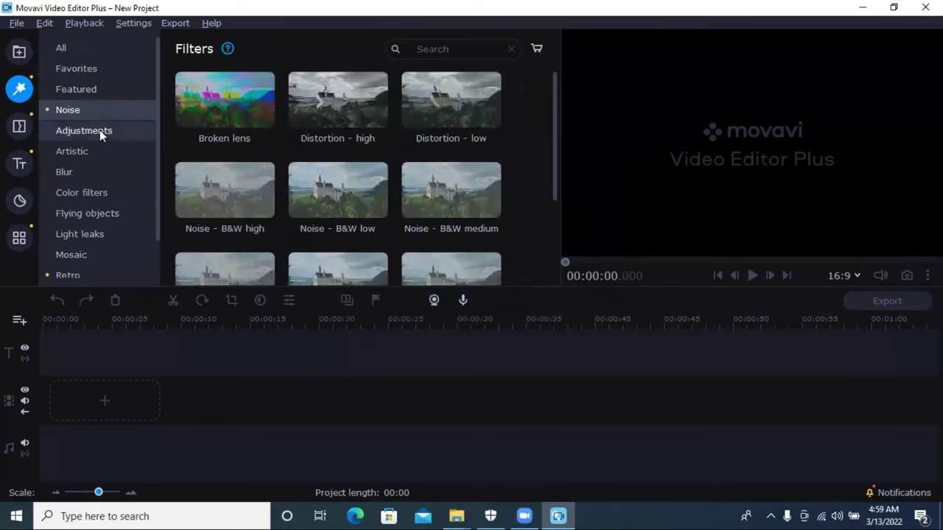
pyautogui.click(99, 130)
pyautogui.click(86, 156)
pyautogui.click(93, 174)
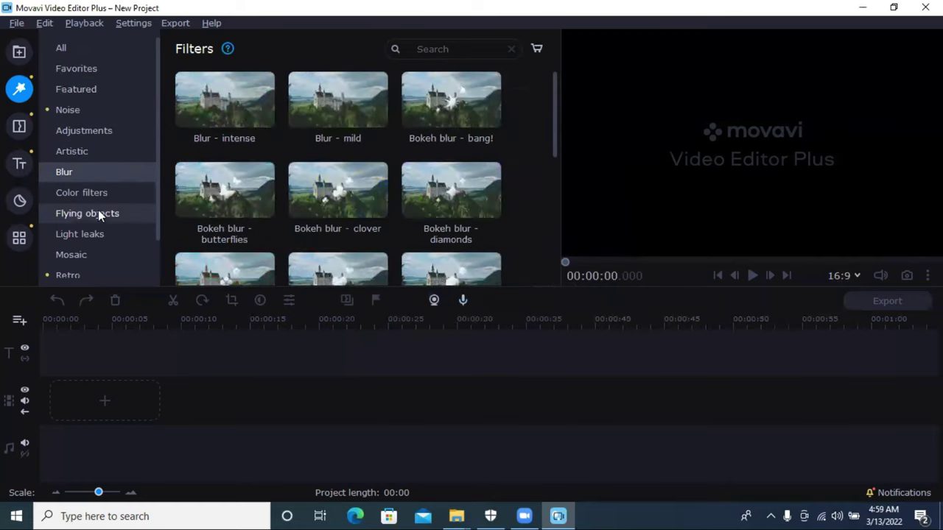
# Step: View the Flying objects, Light leaks and Color filters, then open Transitions
pyautogui.click(98, 211)
pyautogui.click(100, 236)
pyautogui.click(92, 193)
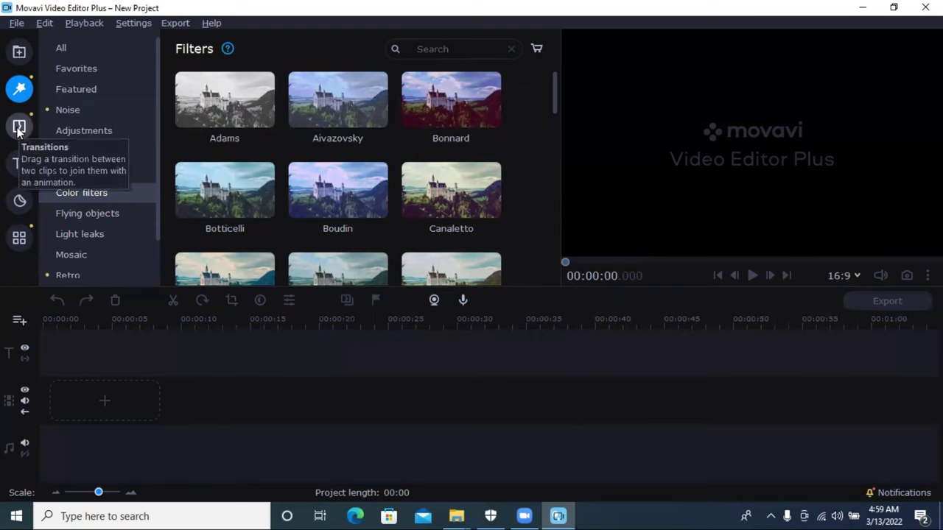
pyautogui.scroll(-2, 429, 102)
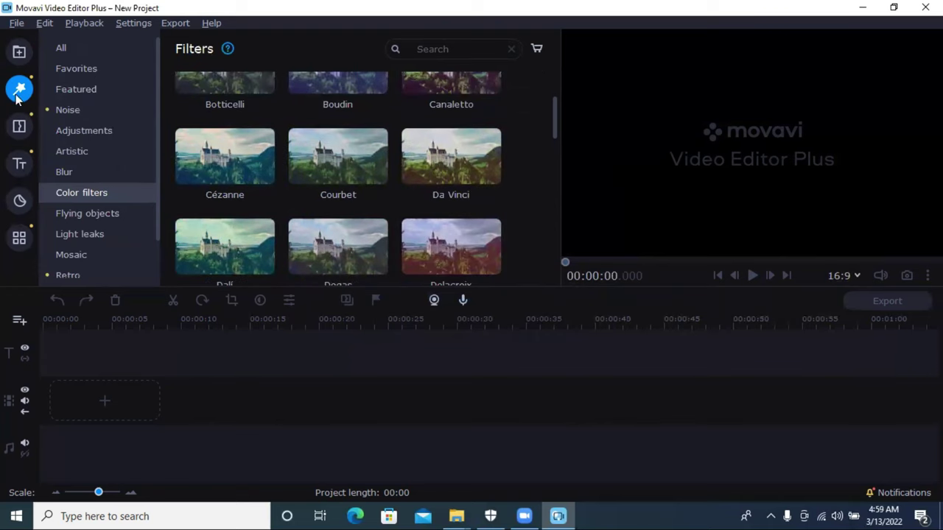
pyautogui.scroll(2, 250, 173)
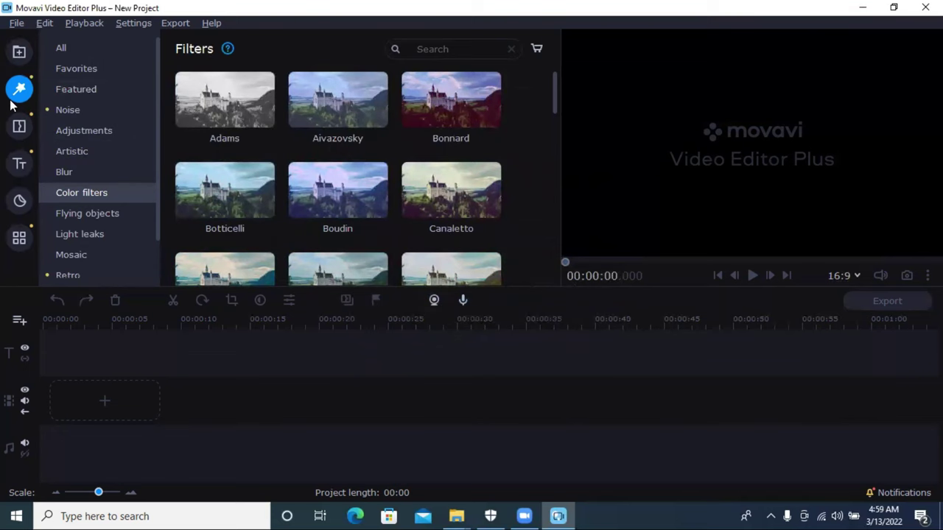
pyautogui.click(20, 126)
# Step: Dismiss the Transitions tutorial and view the Parallax and Artistic transitions
pyautogui.click(428, 106)
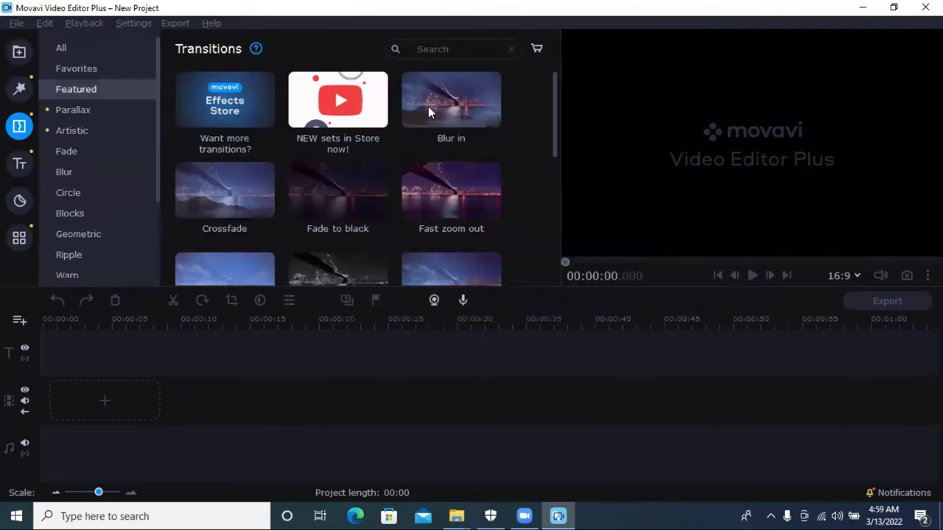
pyautogui.scroll(-2, 358, 204)
pyautogui.scroll(1, 358, 206)
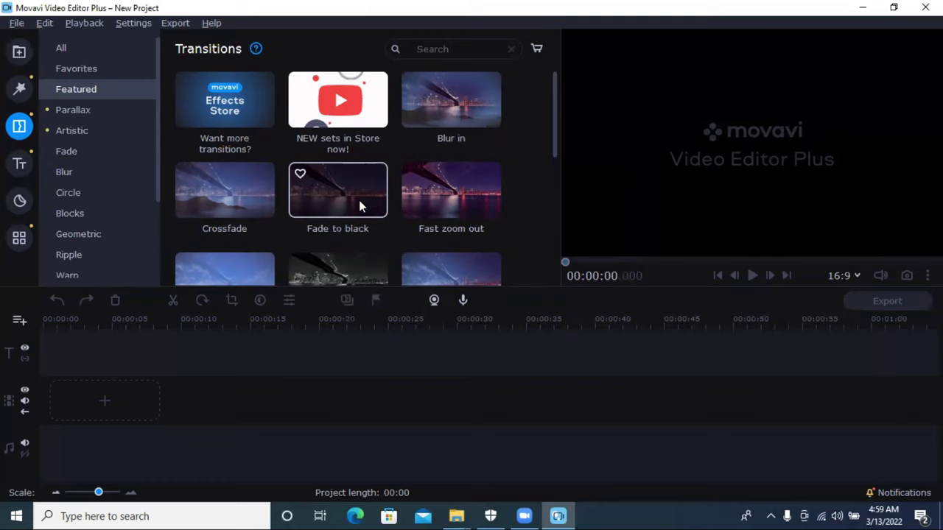
pyautogui.click(100, 112)
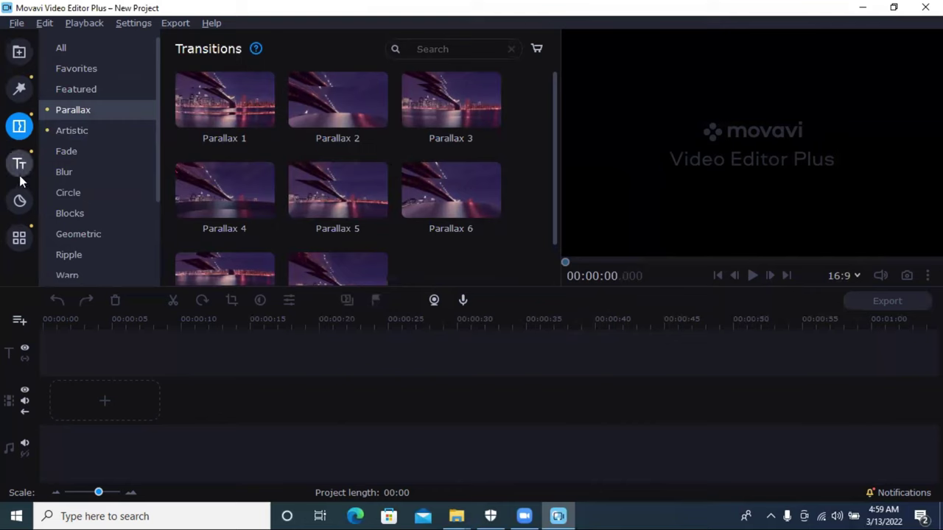
pyautogui.click(62, 129)
# Step: View the Fade and Blur transitions, return to Featured, then open Titles
pyautogui.click(77, 151)
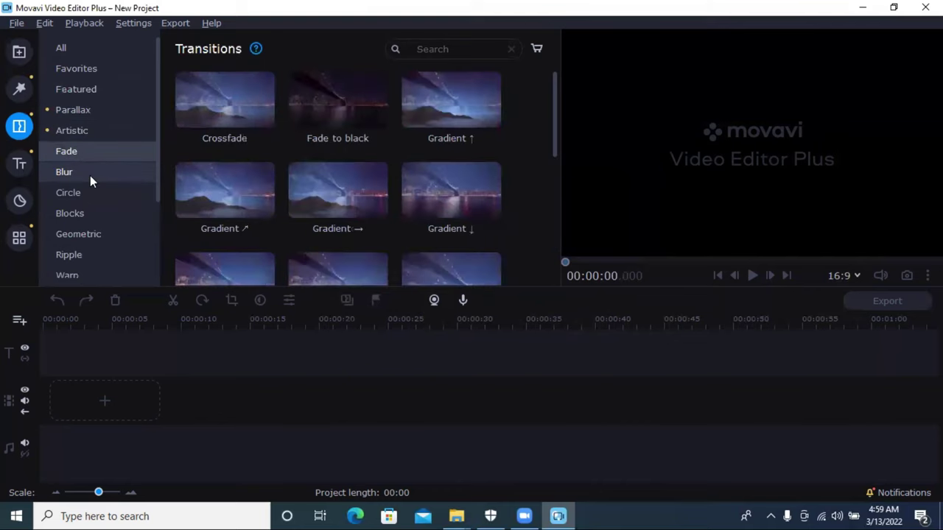
pyautogui.click(89, 175)
pyautogui.click(110, 118)
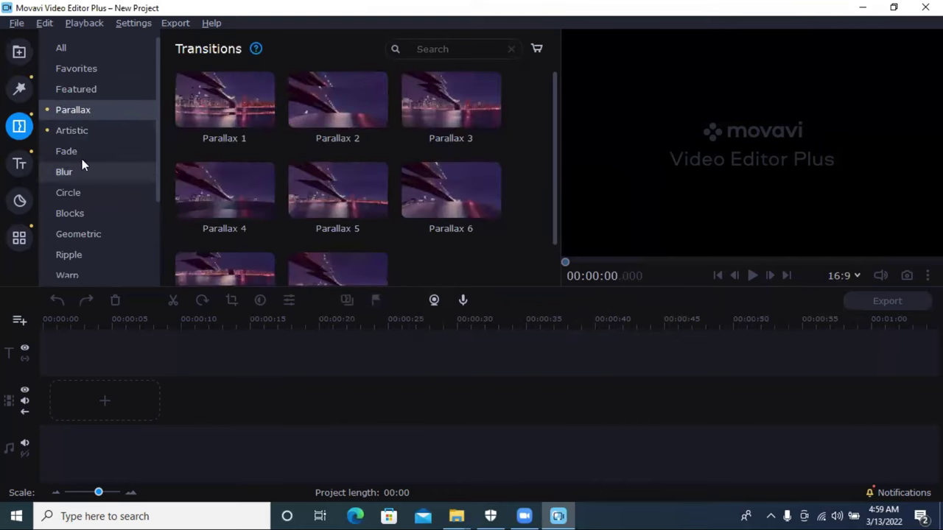
pyautogui.click(75, 88)
pyautogui.scroll(-5, 412, 198)
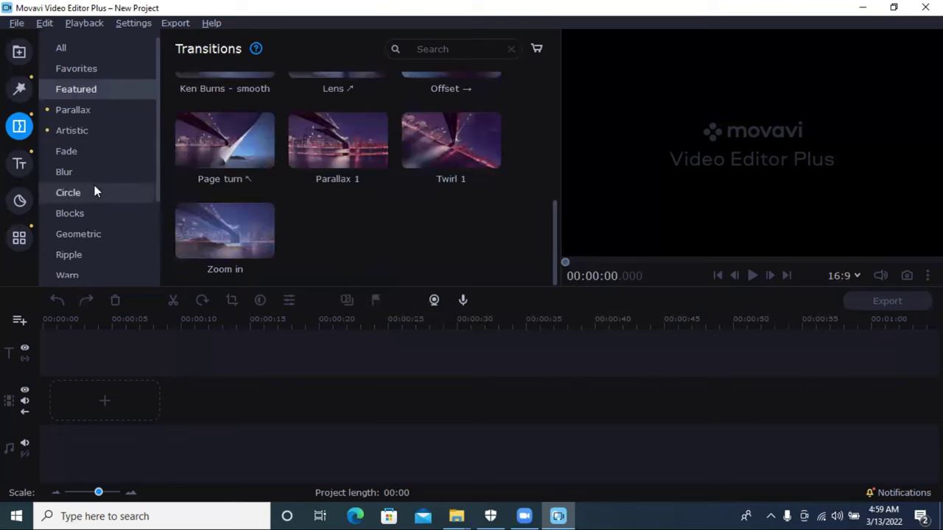
pyautogui.click(20, 166)
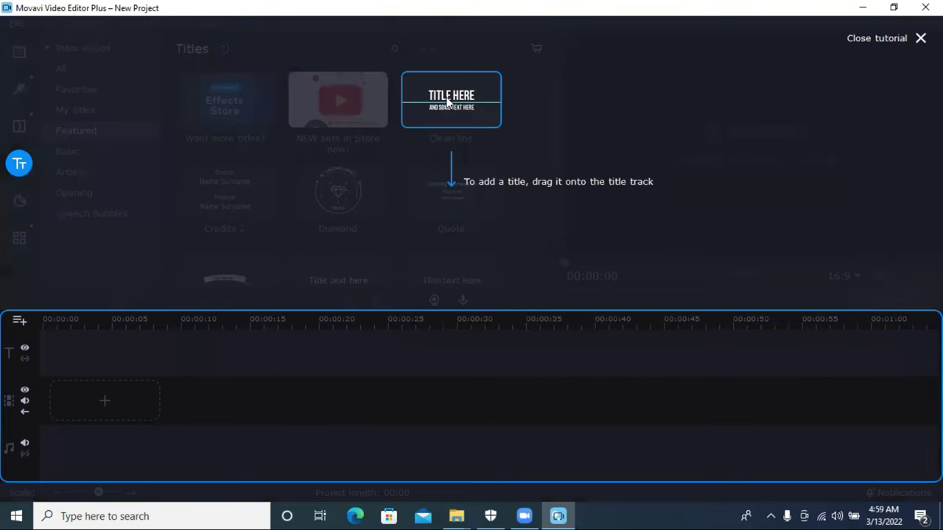
# Step: Dismiss the Titles hint and view the Basic, Artistic and Speech bubbles titles
pyautogui.click(447, 102)
pyautogui.scroll(-5, 391, 210)
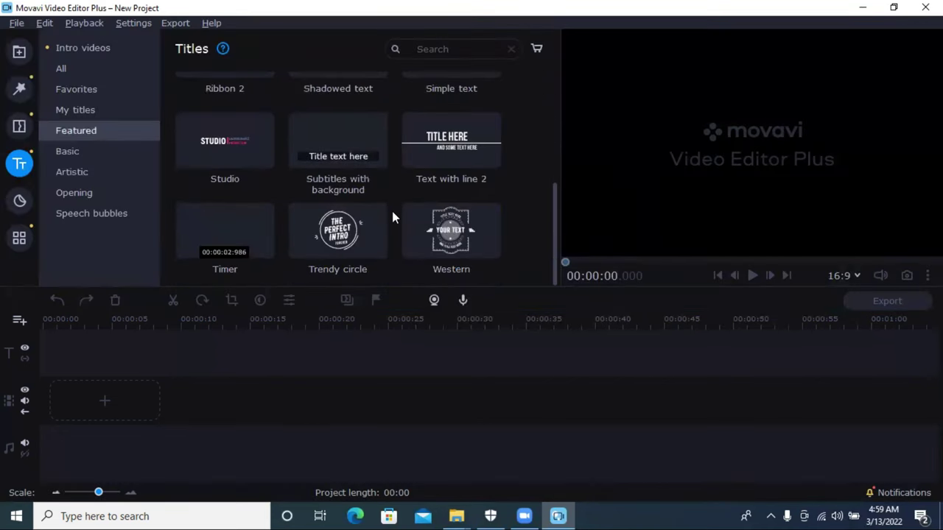
pyautogui.scroll(1, 298, 219)
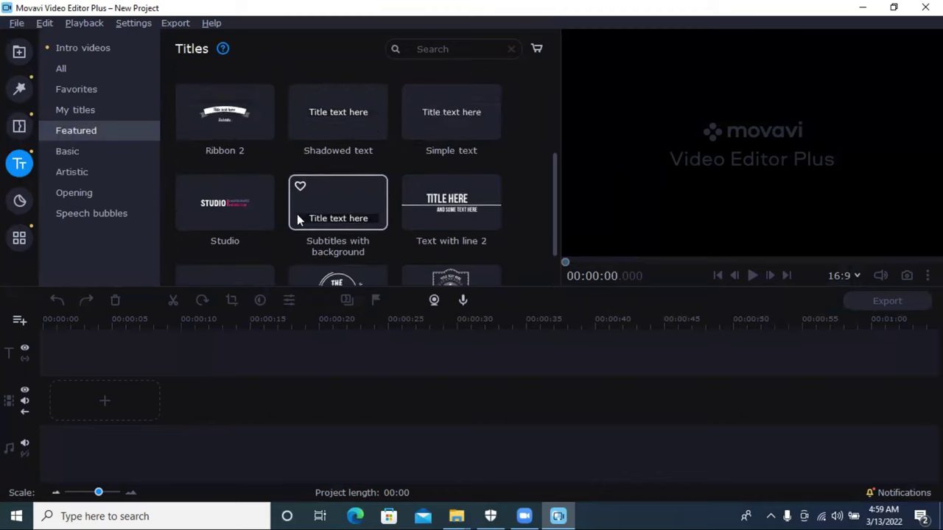
pyautogui.scroll(2, 291, 199)
pyautogui.scroll(-3, 344, 224)
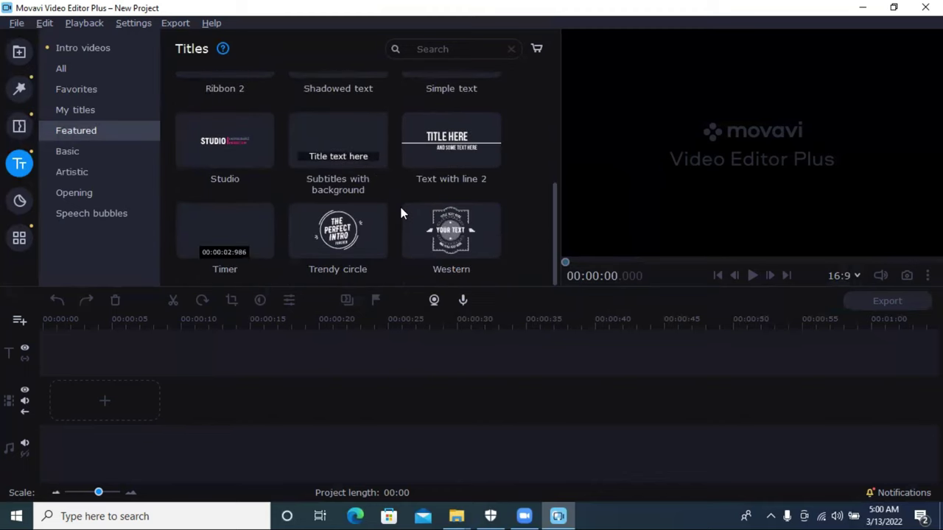
pyautogui.click(76, 149)
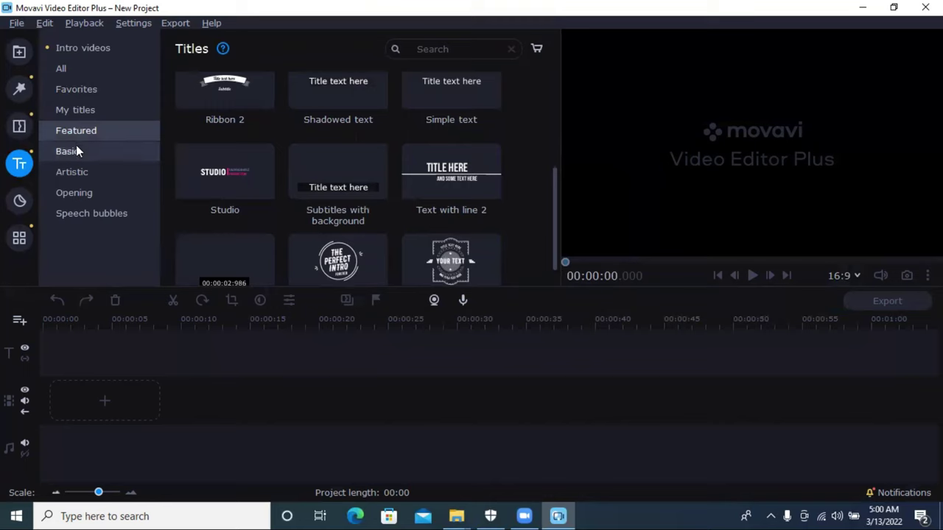
pyautogui.click(83, 175)
pyautogui.click(100, 224)
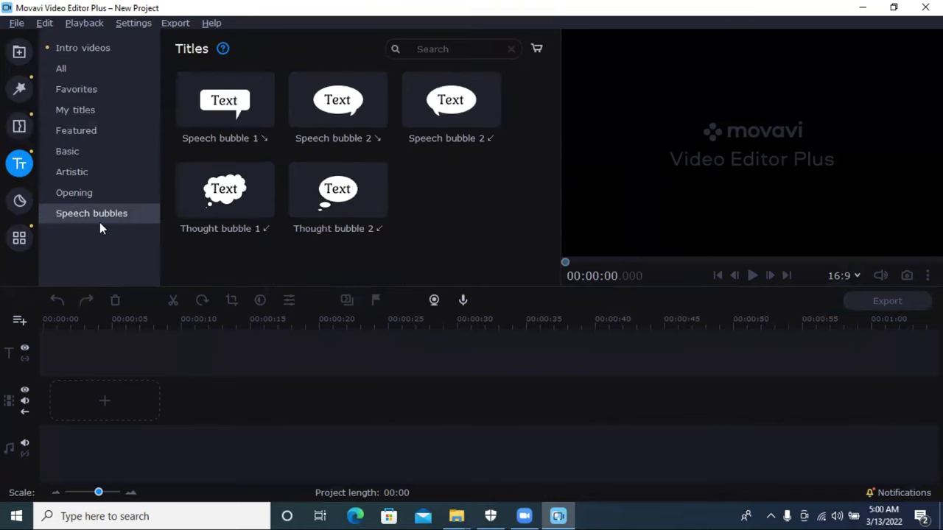
# Step: View My titles, Favorites, All and Intro videos titles, then open Stickers
pyautogui.click(84, 114)
pyautogui.click(84, 94)
pyautogui.click(85, 70)
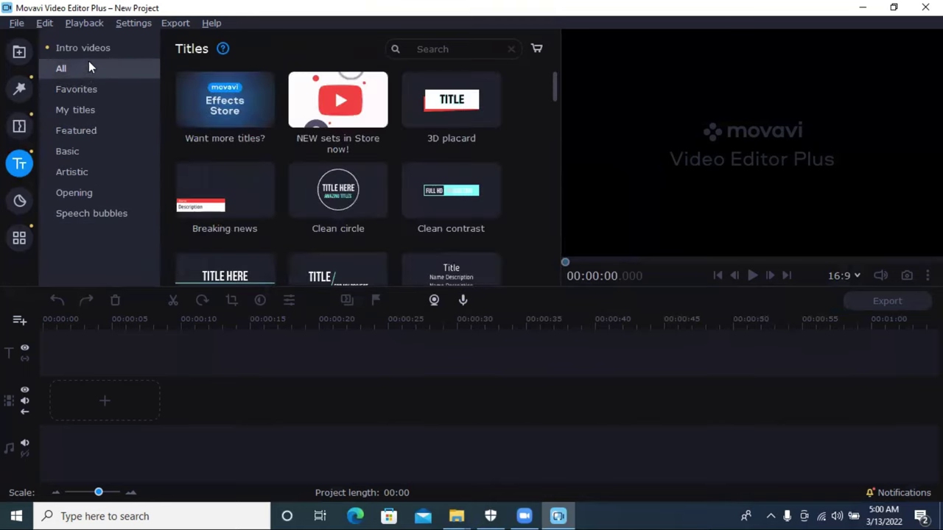
pyautogui.click(86, 51)
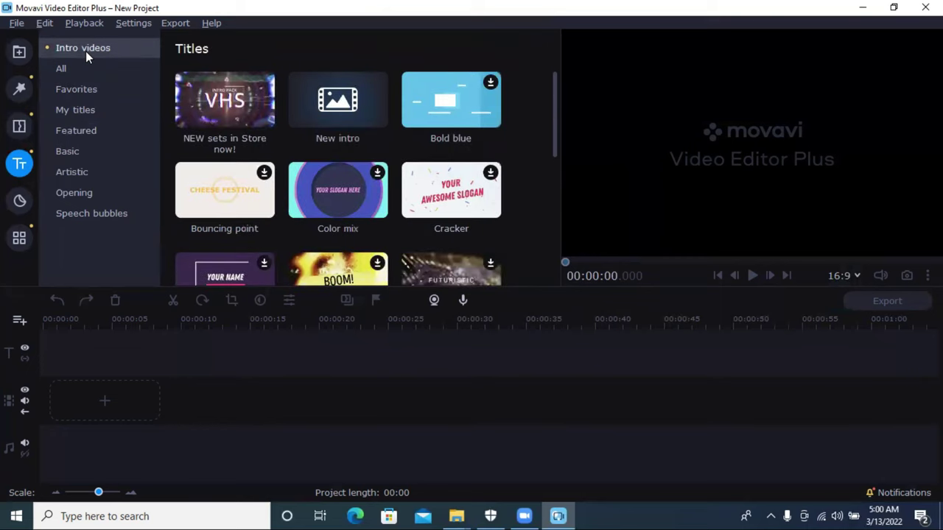
pyautogui.scroll(-5, 319, 173)
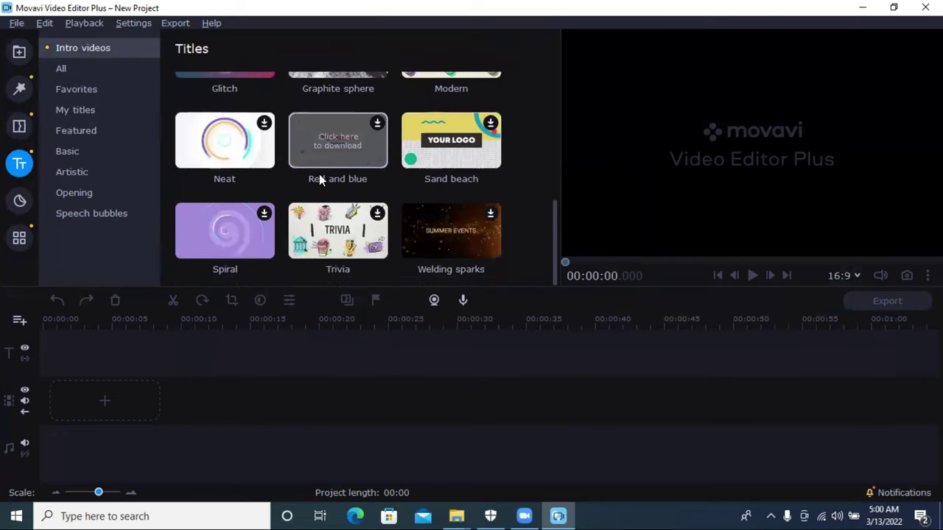
pyautogui.scroll(3, 319, 173)
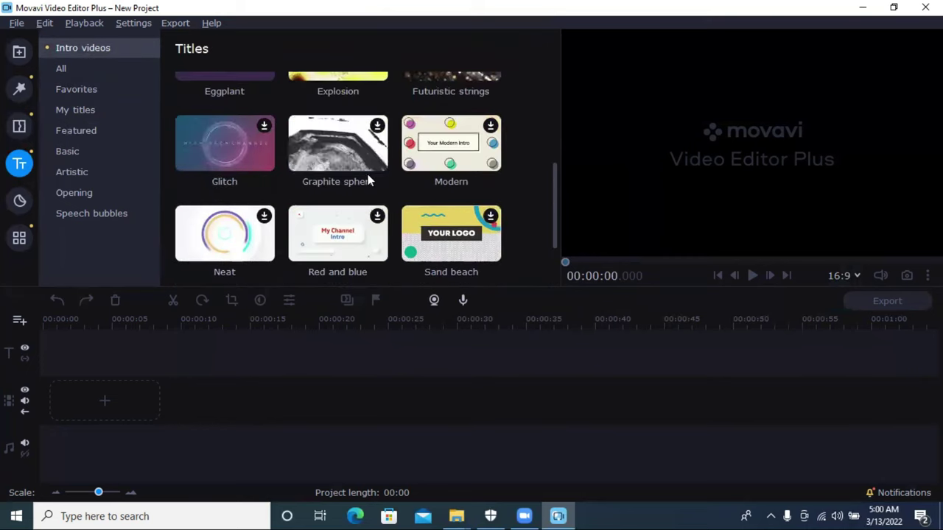
pyautogui.scroll(2, 319, 176)
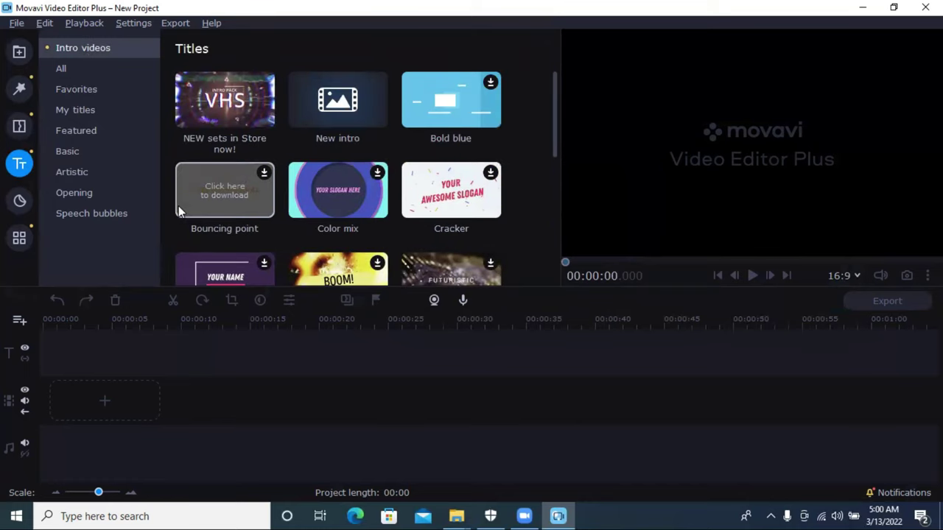
pyautogui.click(19, 200)
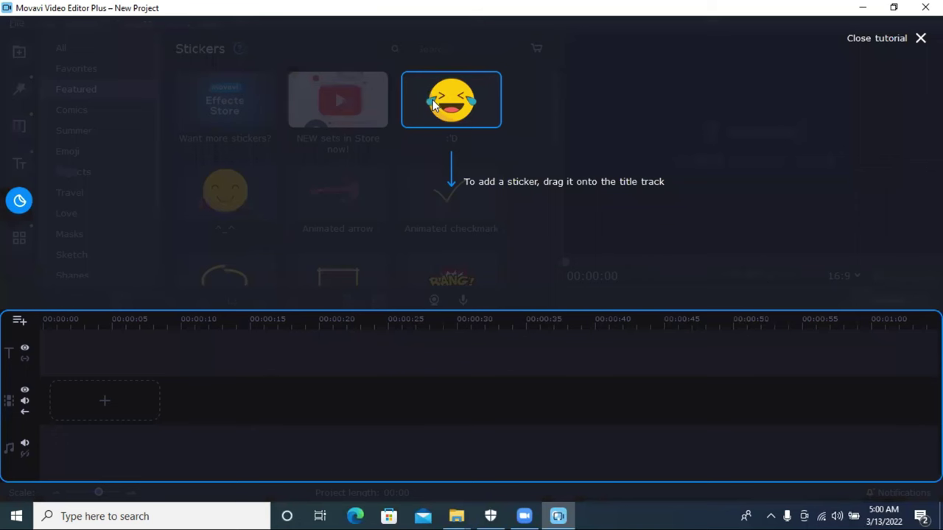
# Step: Dismiss the Stickers hint and view Comics, Summer, Emoji, Love, Masks, Sketch and Shapes stickers
pyautogui.click(434, 105)
pyautogui.scroll(-6, 308, 169)
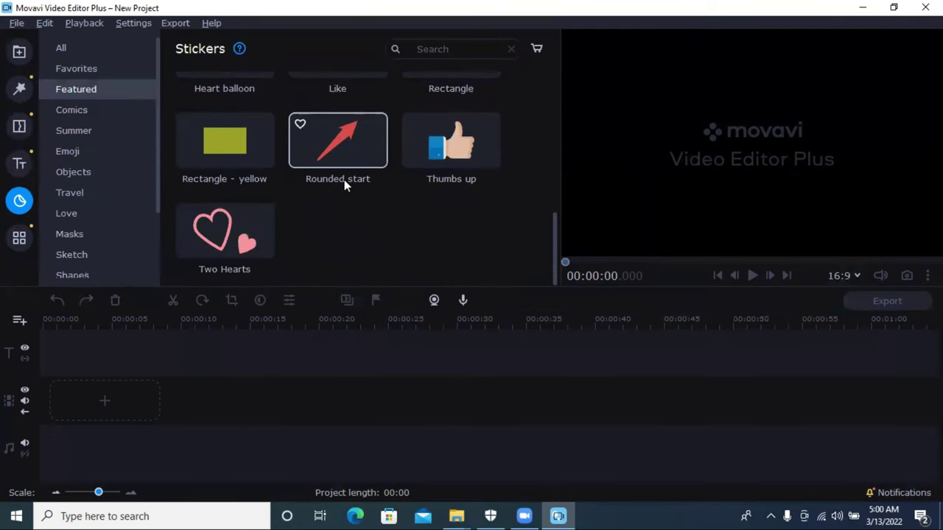
pyautogui.scroll(6, 397, 158)
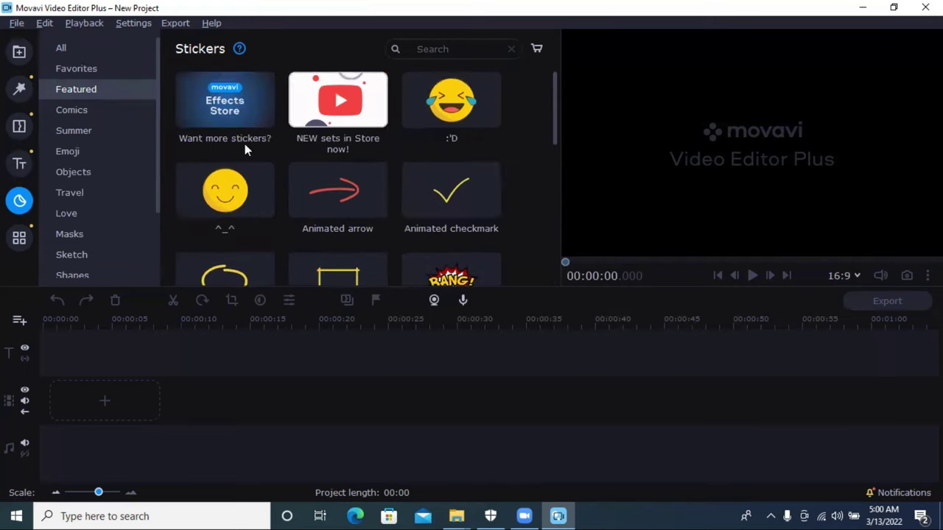
pyautogui.click(99, 109)
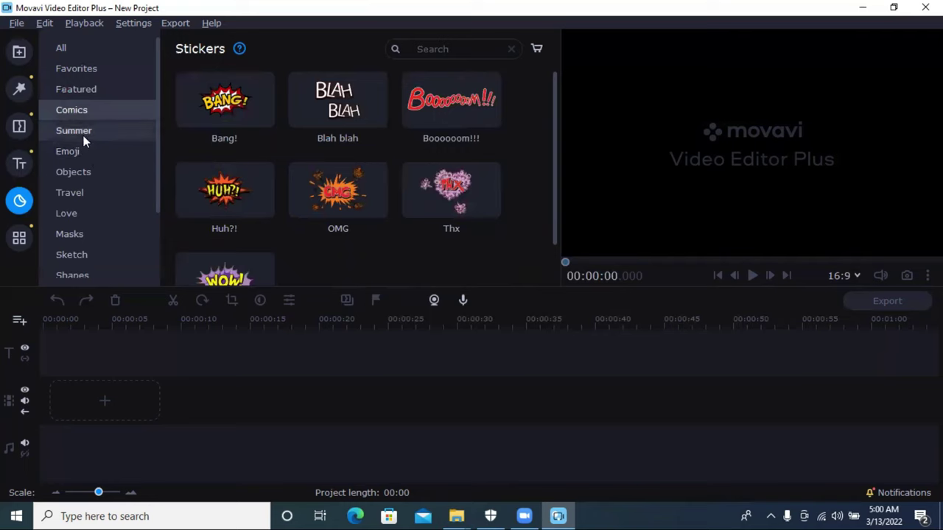
pyautogui.click(84, 134)
pyautogui.click(82, 155)
pyautogui.click(88, 212)
pyautogui.click(92, 235)
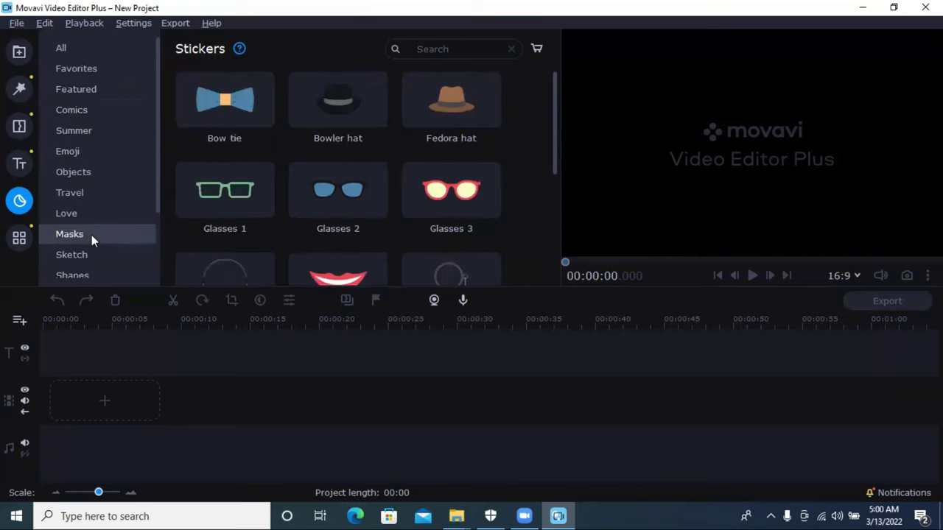
pyautogui.click(91, 253)
pyautogui.click(92, 274)
# Step: Open All Tools, view the Video Editing and Audio Editing tools, then go to File import
pyautogui.click(19, 237)
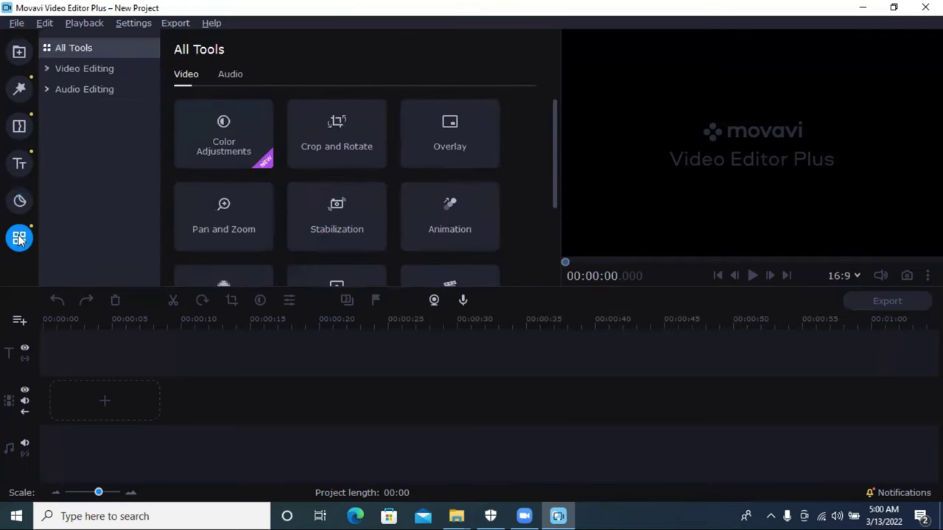
pyautogui.scroll(-3, 292, 165)
pyautogui.scroll(3, 294, 164)
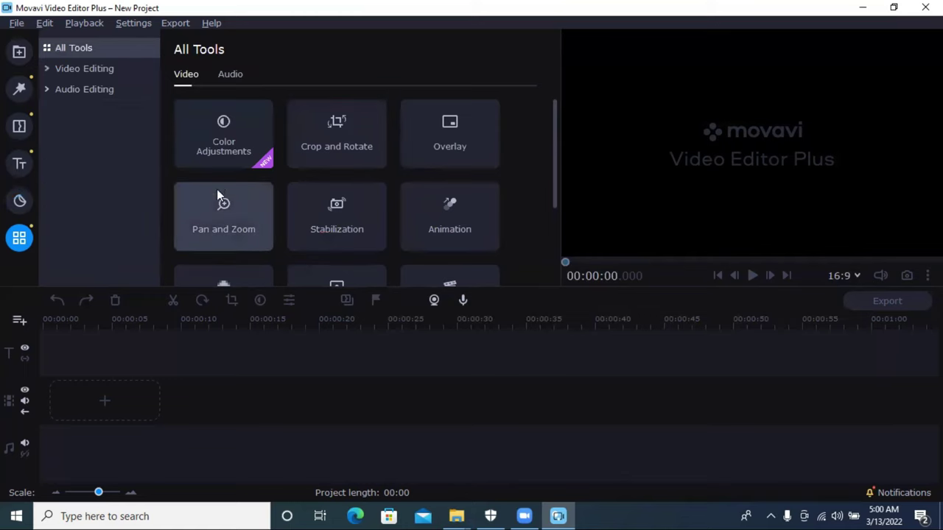
pyautogui.click(77, 70)
pyautogui.click(85, 89)
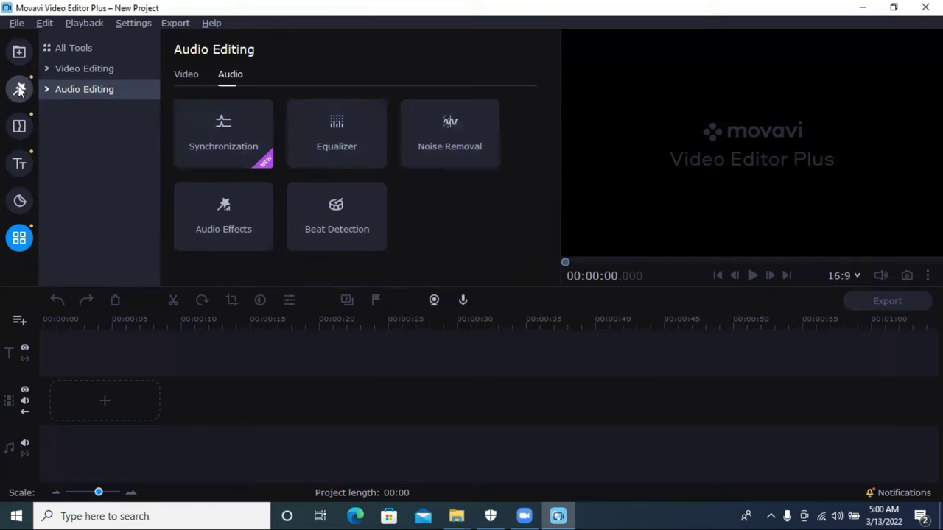
pyautogui.click(18, 52)
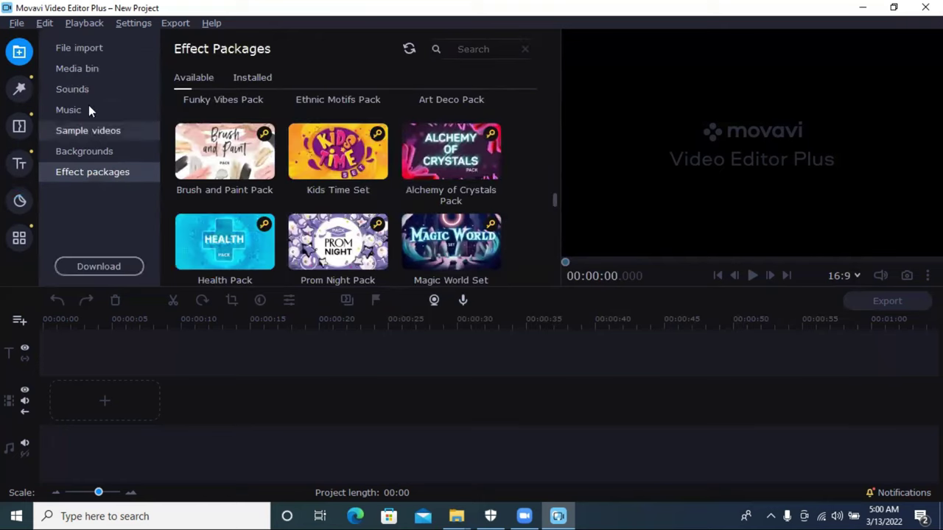
pyautogui.click(102, 49)
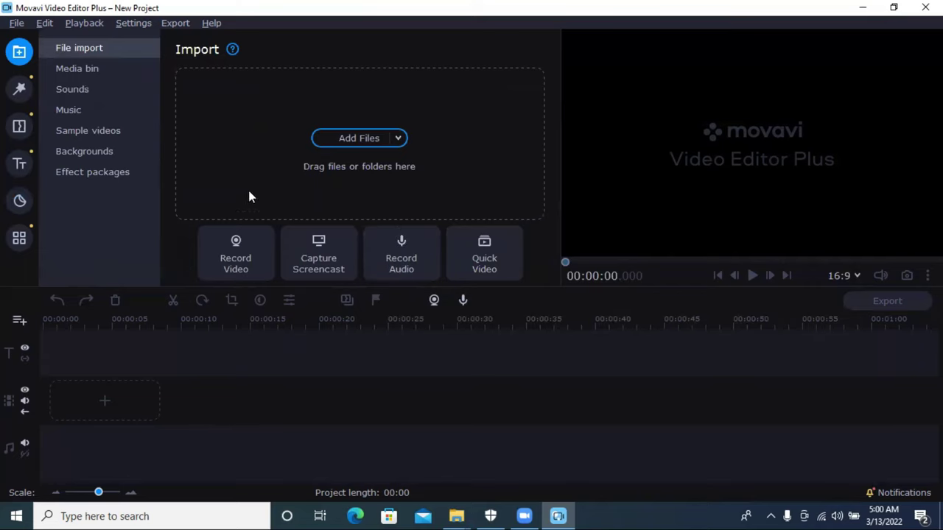
# Step: Import video1449980151.mp4 and video2449980151.mp4 from Documents > Zoom > 2022-03-10
pyautogui.click(350, 138)
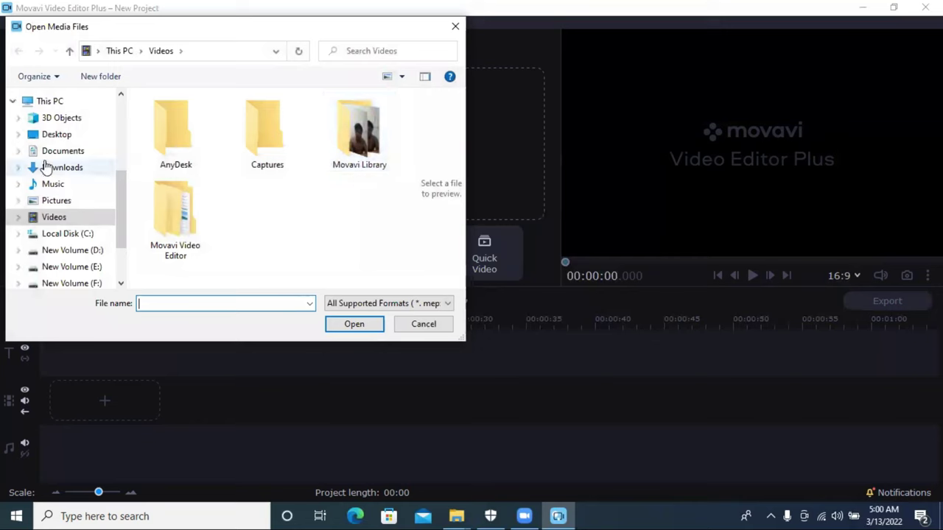
pyautogui.click(62, 151)
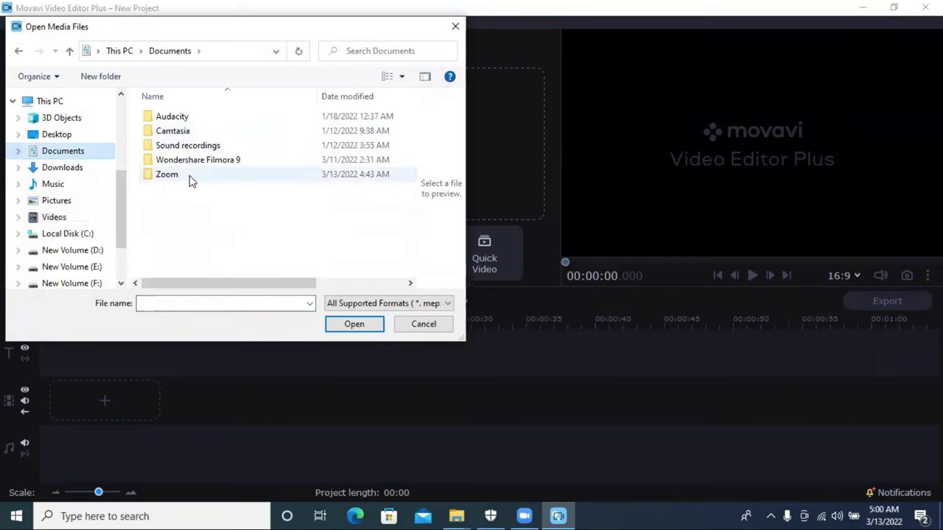
pyautogui.doubleClick(189, 176)
pyautogui.doubleClick(177, 150)
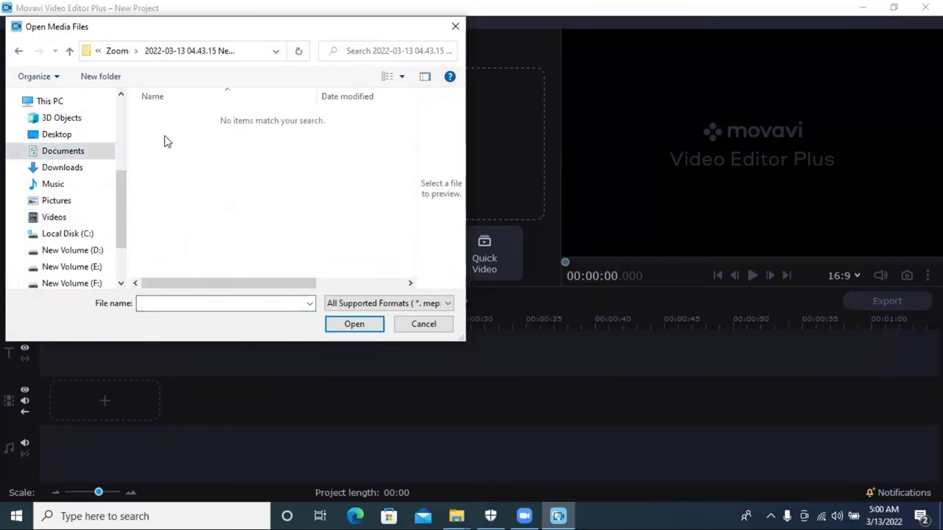
pyautogui.click(69, 51)
pyautogui.doubleClick(207, 131)
pyautogui.click(69, 51)
pyautogui.doubleClick(219, 116)
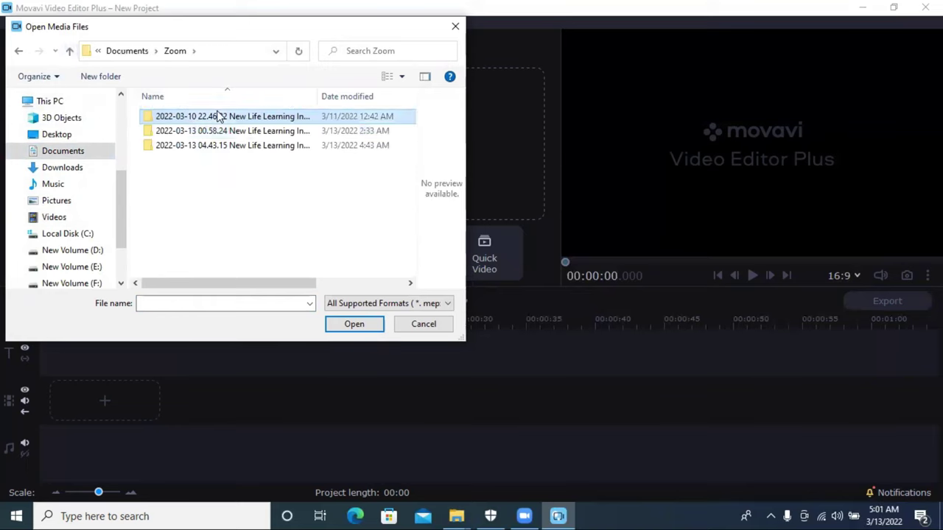
pyautogui.click(185, 160)
pyautogui.moveTo(228, 204); pyautogui.dragTo(185, 140)
pyautogui.click(355, 324)
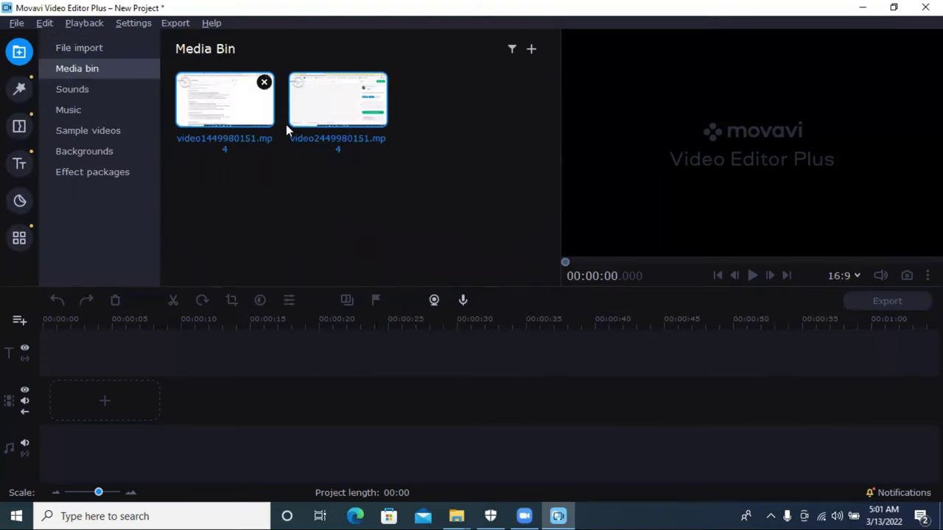
# Step: Add the second video to the timeline, keeping the project's current aspect ratio
pyautogui.moveTo(321, 123); pyautogui.dragTo(184, 394)
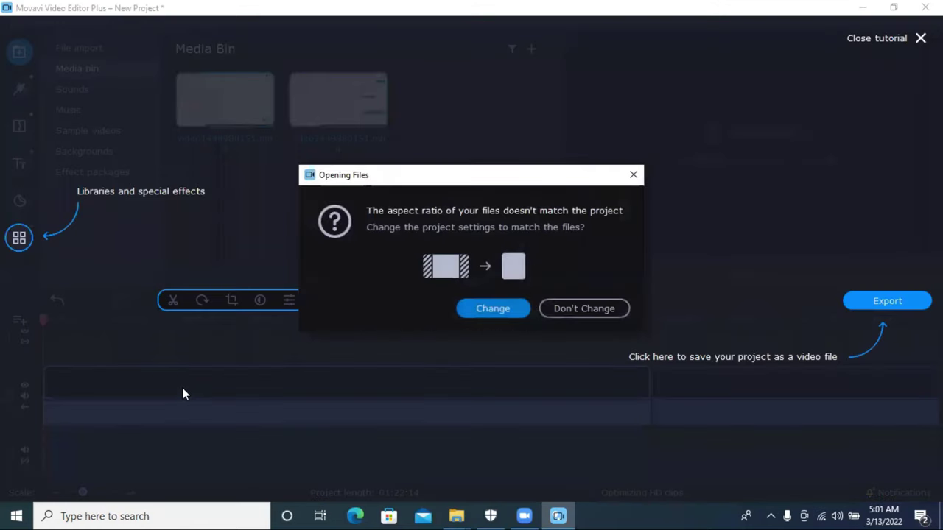
pyautogui.click(567, 313)
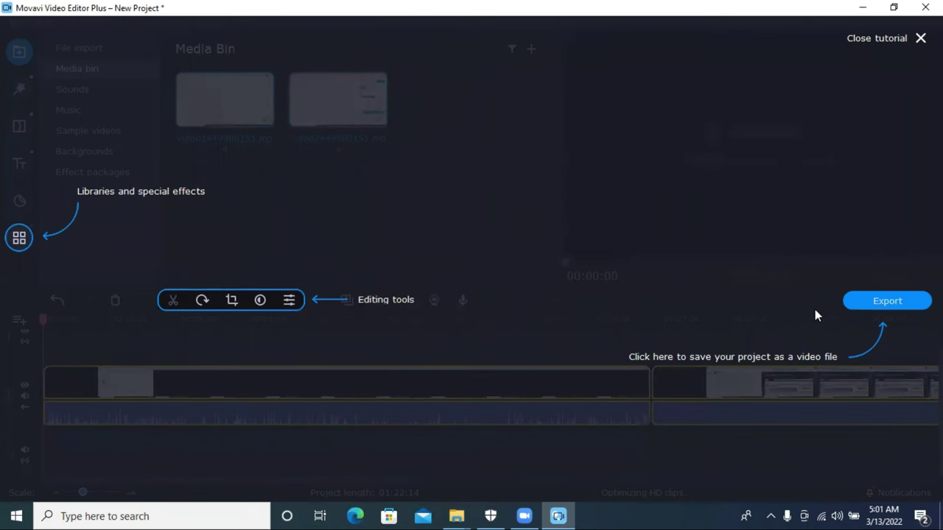
pyautogui.click(742, 321)
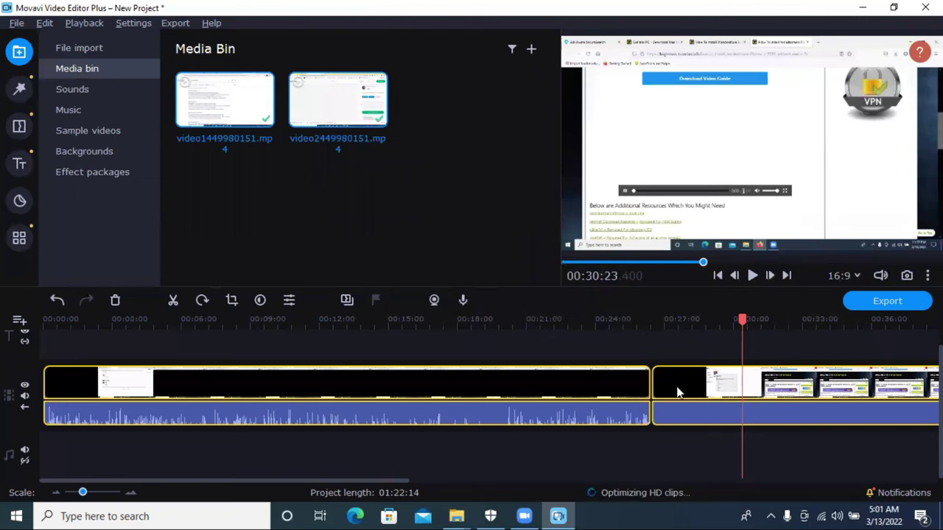
# Step: Select the second clip on the timeline and delete it
pyautogui.click(681, 390)
pyautogui.click(513, 392)
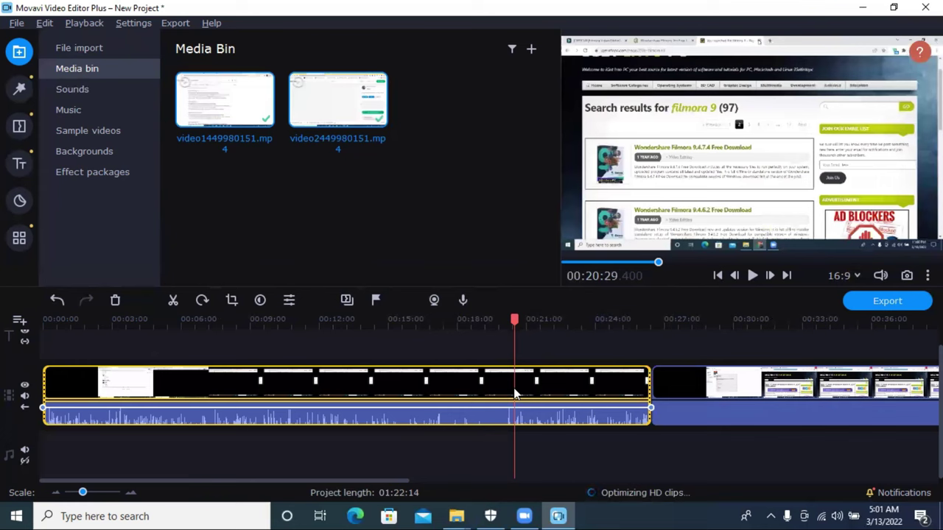
pyautogui.click(707, 392)
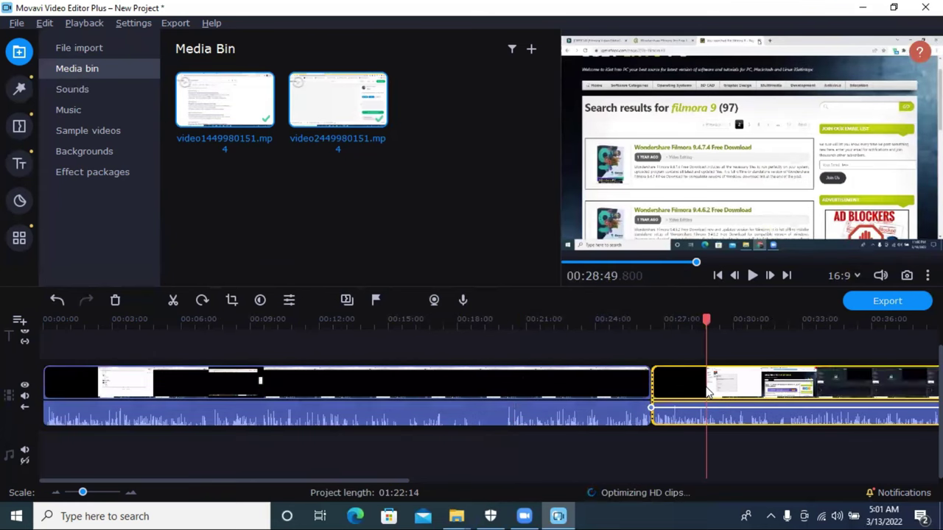
pyautogui.press('Delete')
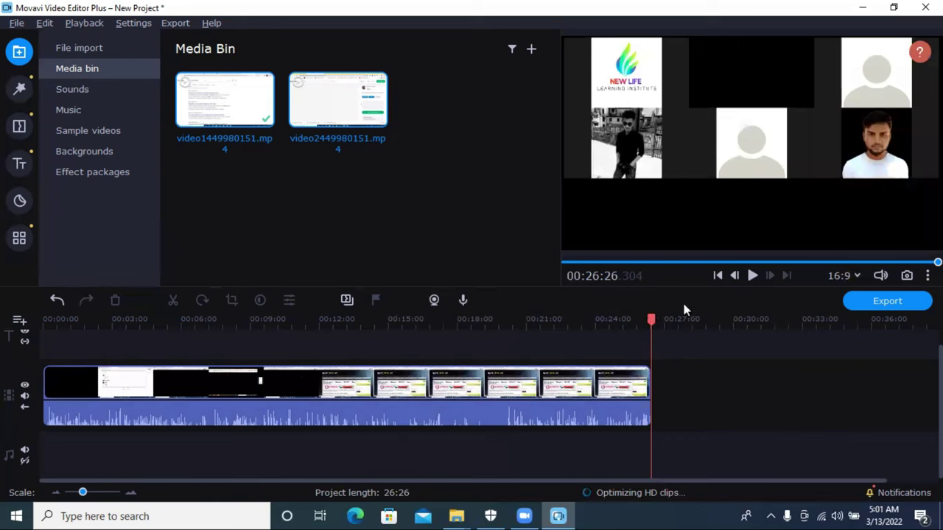
# Step: Split the clip at 26:07 and delete the short leftover end piece
pyautogui.moveTo(651, 321); pyautogui.dragTo(644, 321)
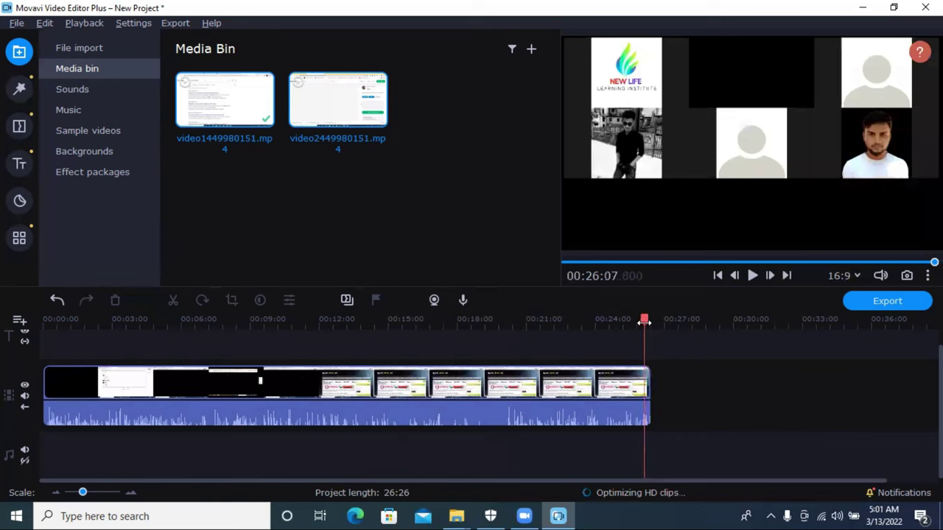
pyautogui.click(640, 409)
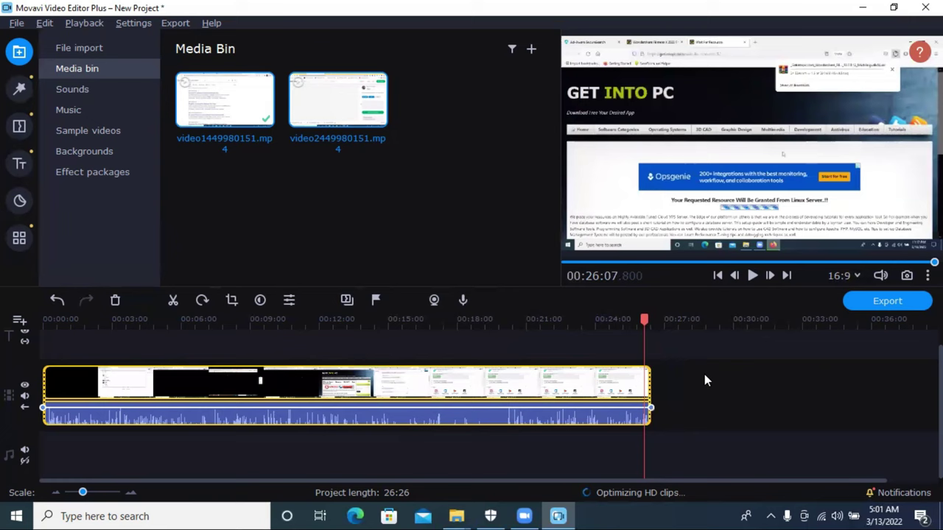
pyautogui.moveTo(678, 429); pyautogui.dragTo(540, 342)
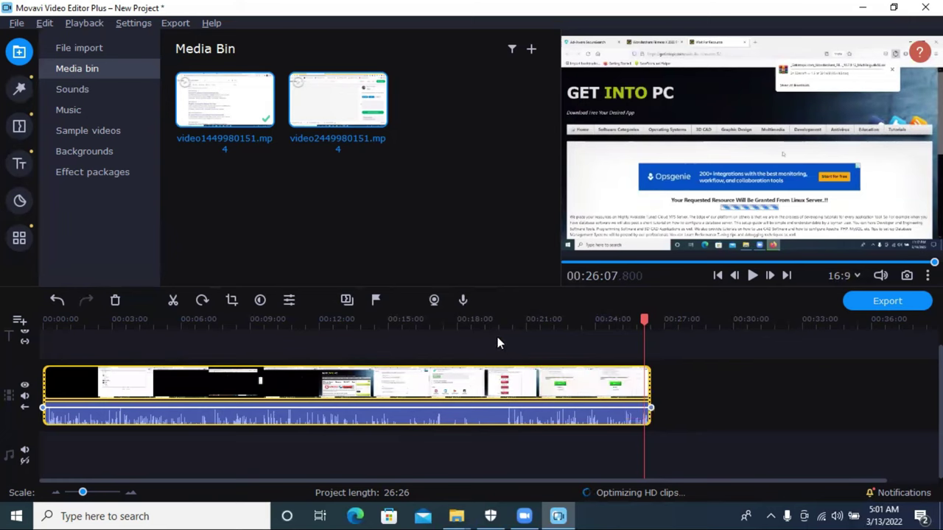
pyautogui.click(173, 301)
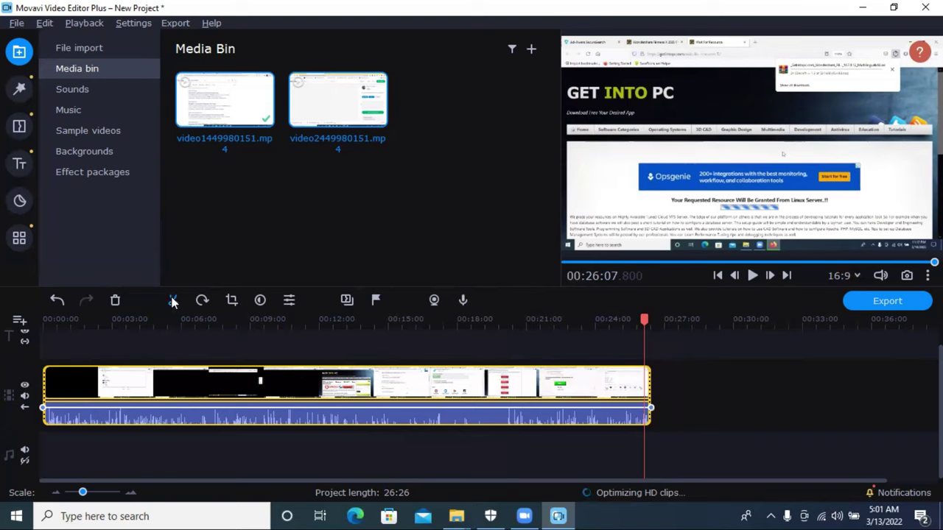
pyautogui.click(648, 401)
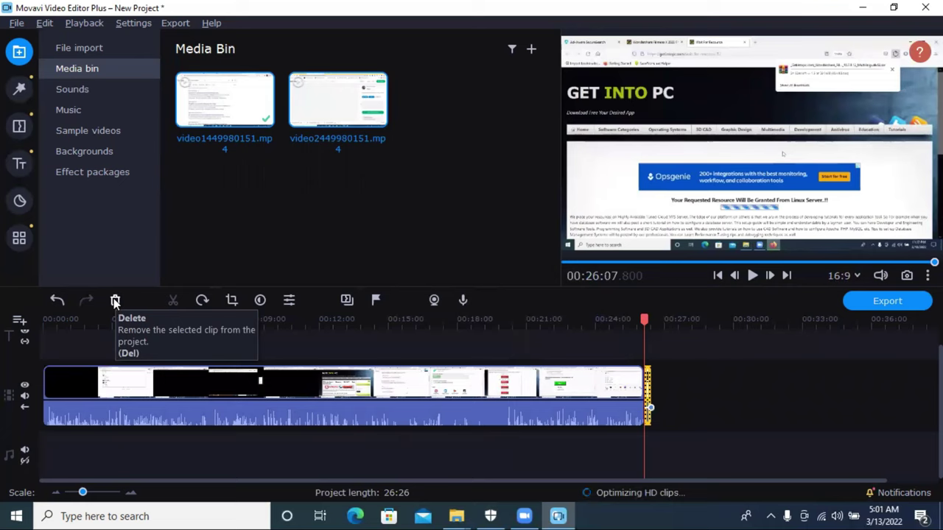
pyautogui.click(113, 298)
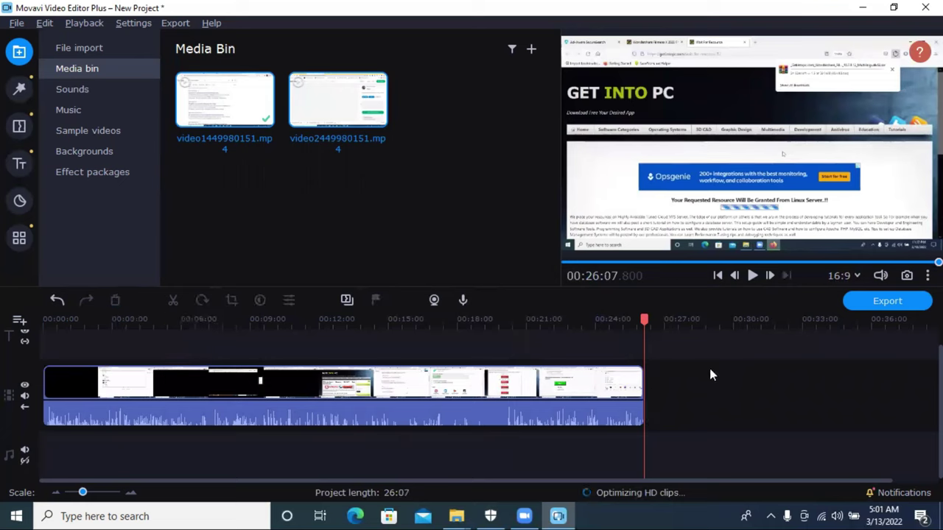
# Step: Raise the crop frame's bottom edge slightly in Crop and Rotate and apply it
pyautogui.click(557, 387)
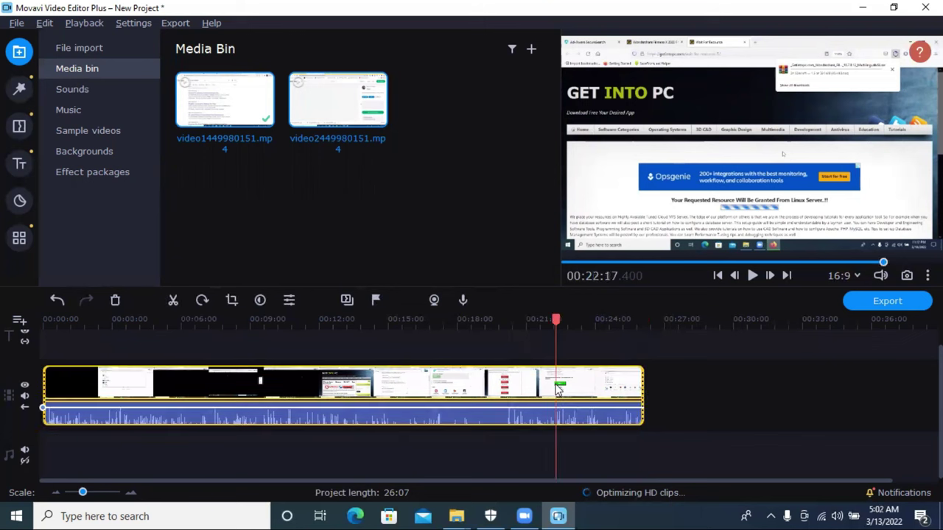
pyautogui.click(230, 300)
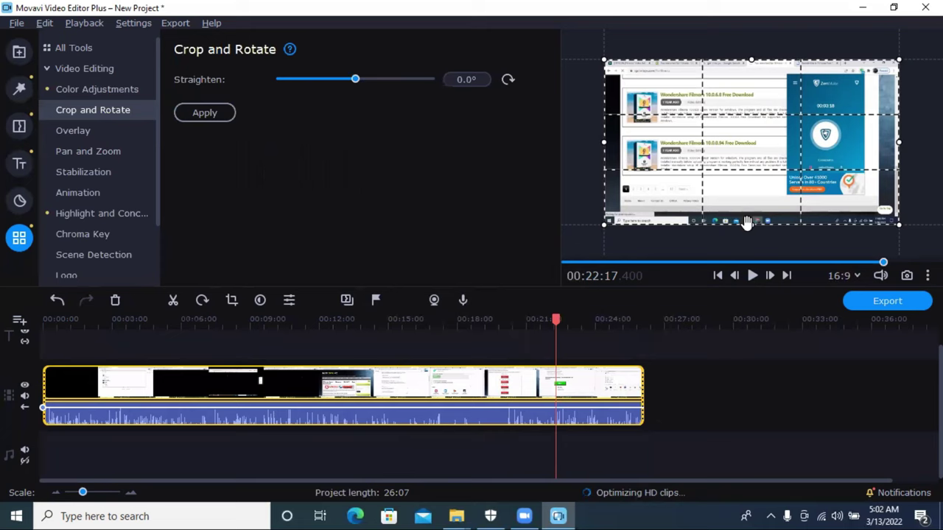
pyautogui.moveTo(753, 223); pyautogui.dragTo(752, 212)
pyautogui.click(207, 117)
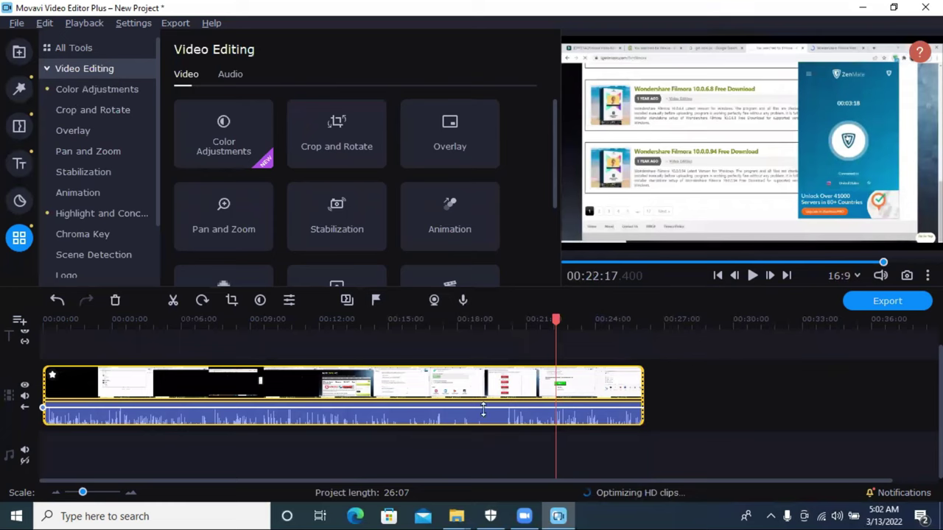
# Step: Browse Color Adjustments, Crop and Rotate, Pan and Zoom, Animation, Highlight and Conceal, Scene Detection and Chroma Key
pyautogui.click(258, 302)
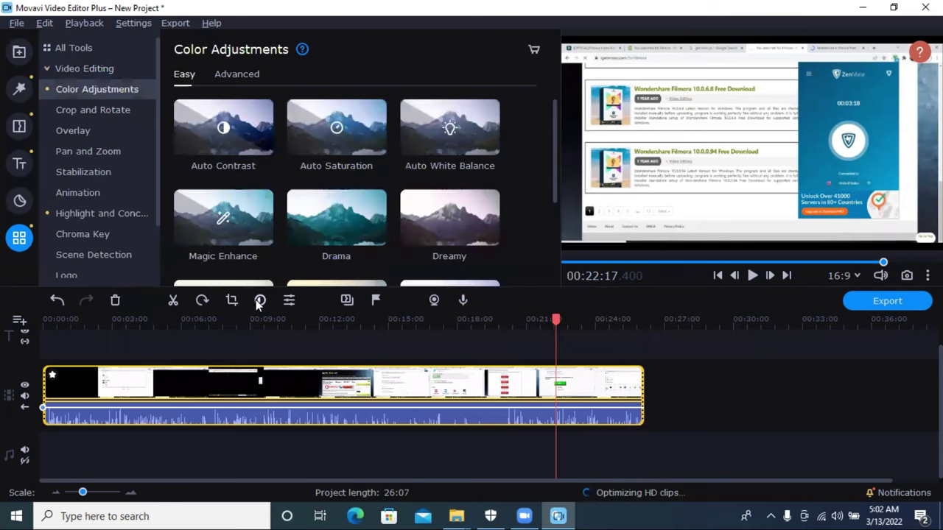
pyautogui.click(80, 110)
pyautogui.click(88, 151)
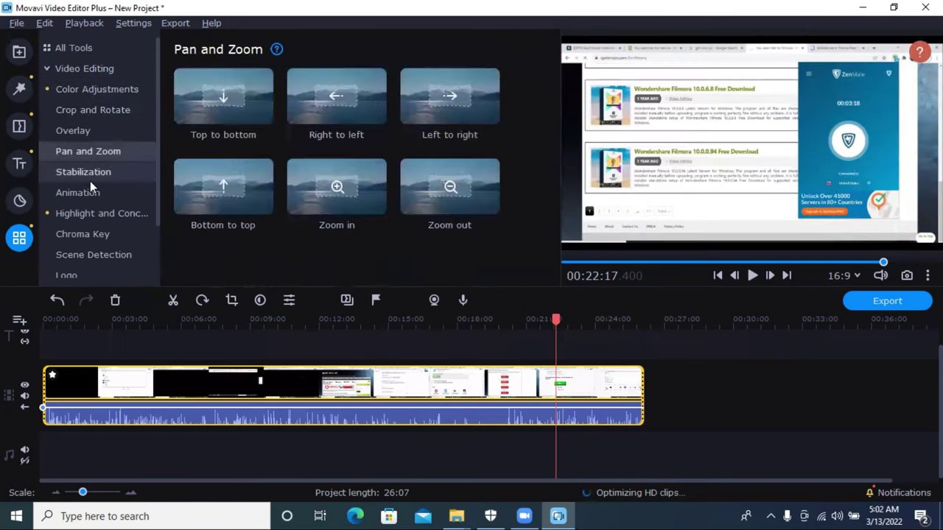
pyautogui.click(86, 196)
pyautogui.click(98, 215)
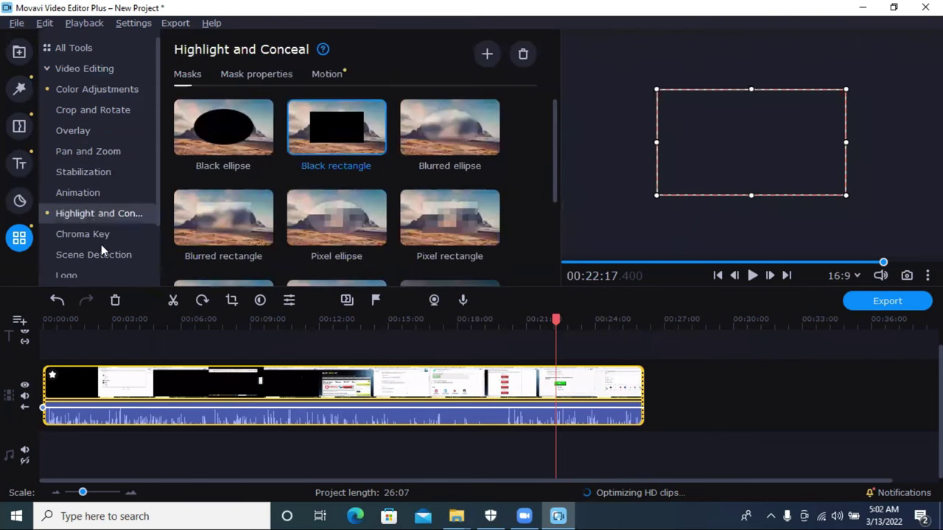
pyautogui.click(94, 254)
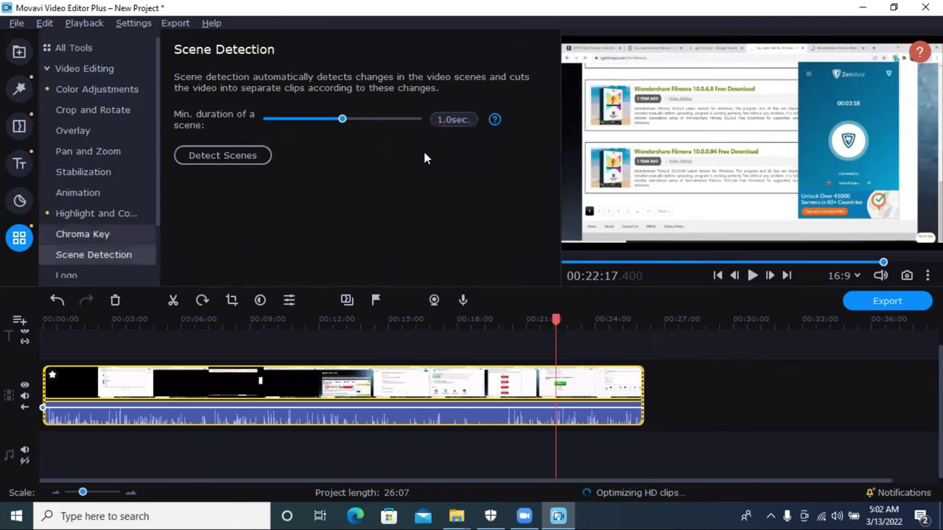
pyautogui.press('Up')
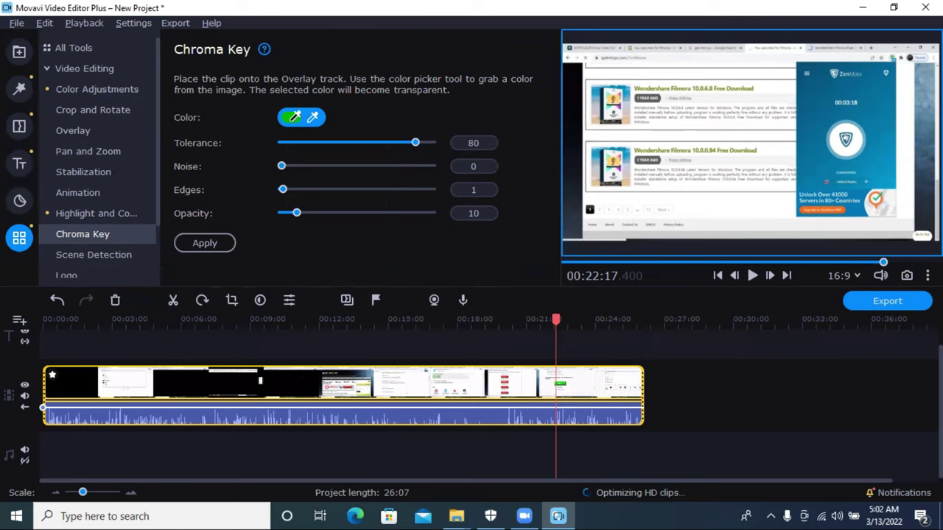
# Step: Revisit Highlight and Conceal, Animation and overlays, then return to Color Adjustments
pyautogui.click(94, 213)
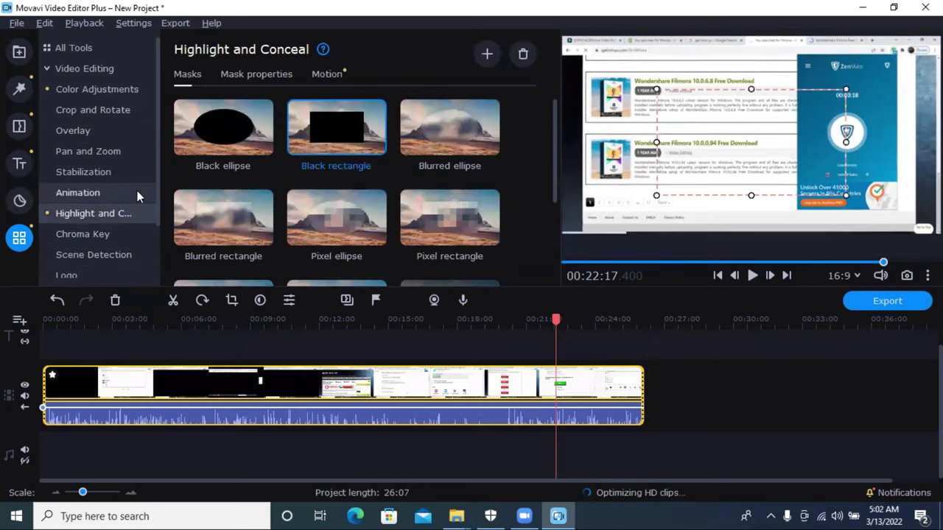
pyautogui.click(77, 192)
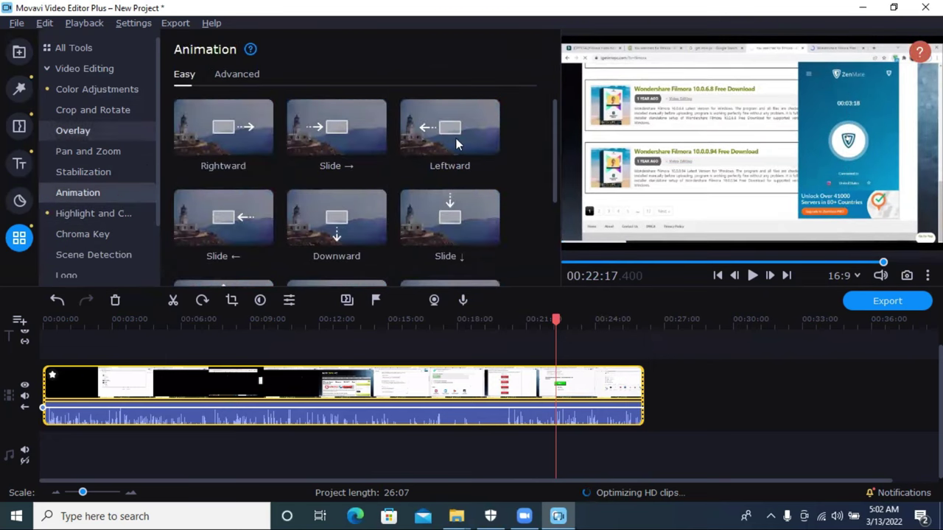
pyautogui.click(125, 126)
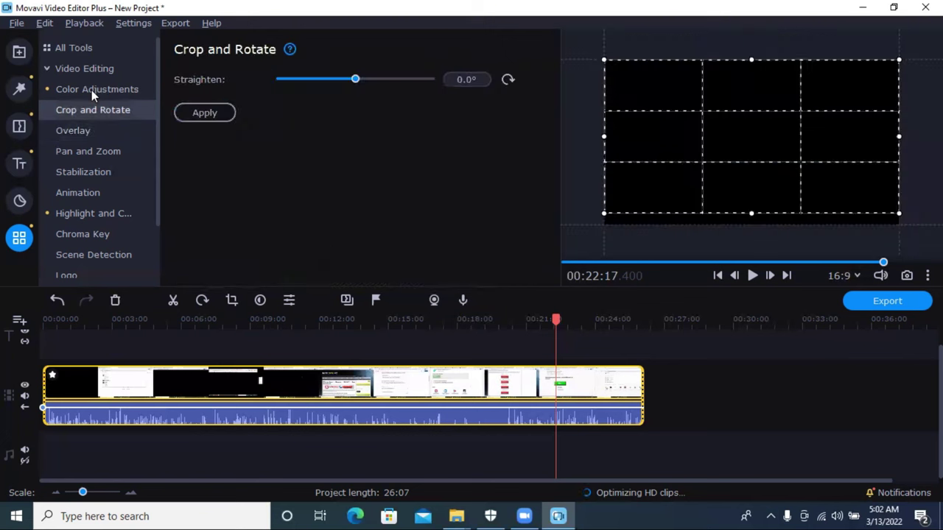
pyautogui.press('Up')
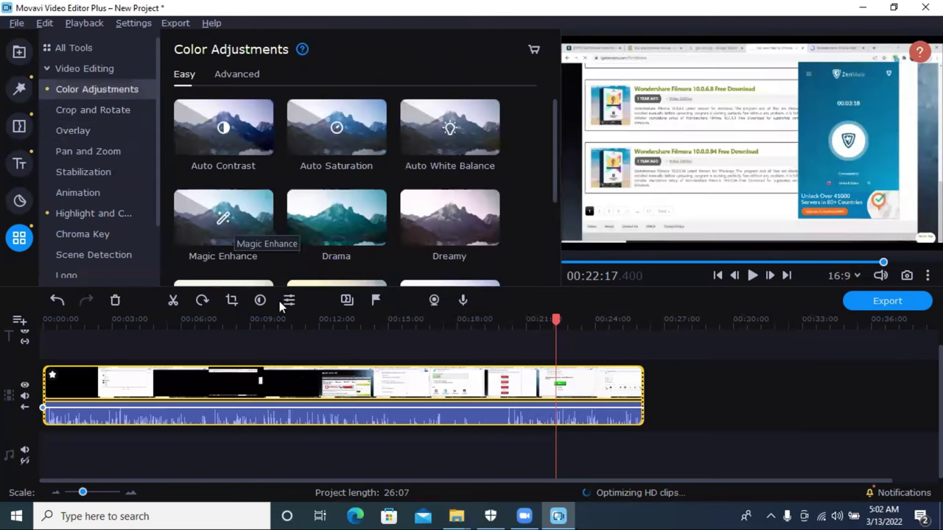
pyautogui.click(288, 300)
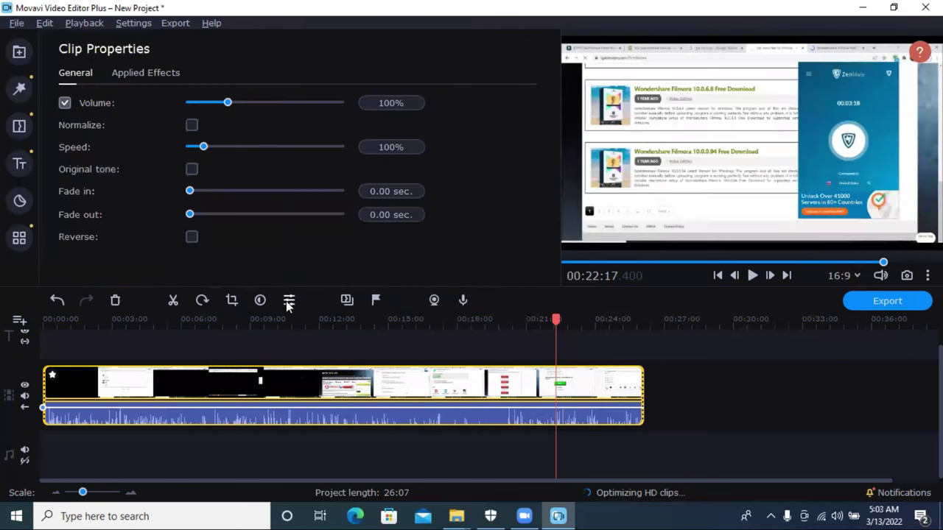
# Step: Confirm Crop appears under Applied Effects, then go back to the General properties
pyautogui.click(144, 73)
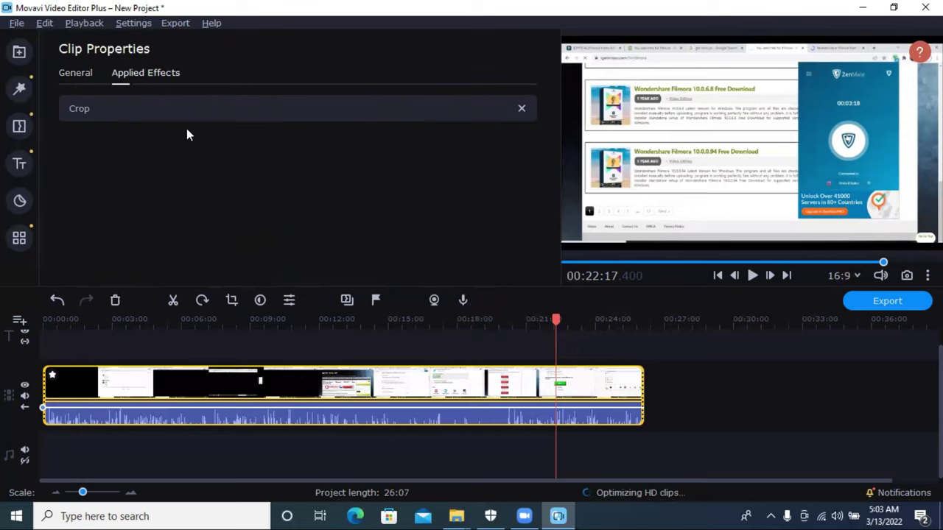
pyautogui.click(70, 73)
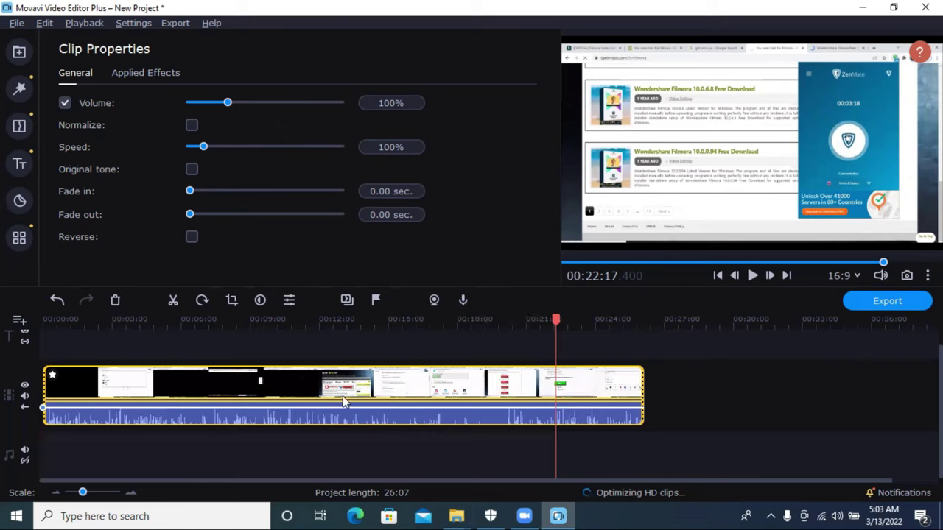
# Step: Add a title track above the recorded clip
pyautogui.click(20, 322)
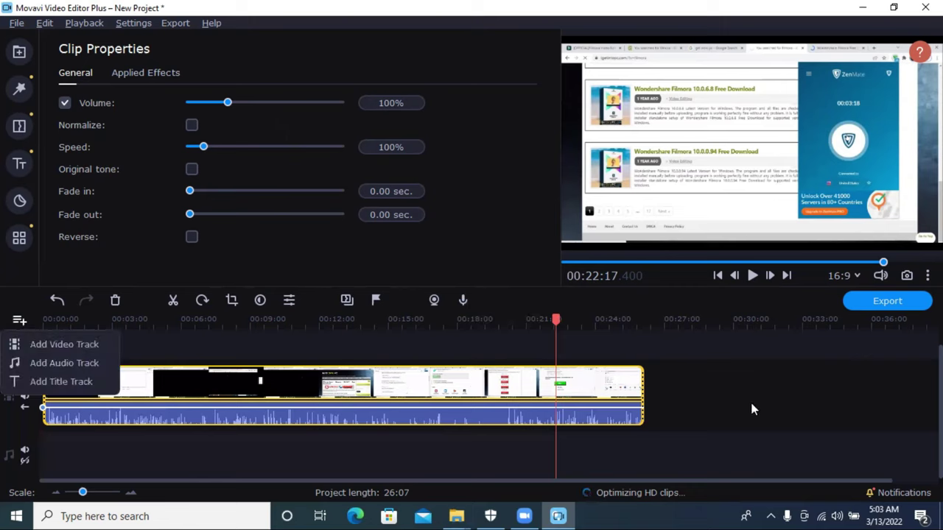
pyautogui.click(700, 403)
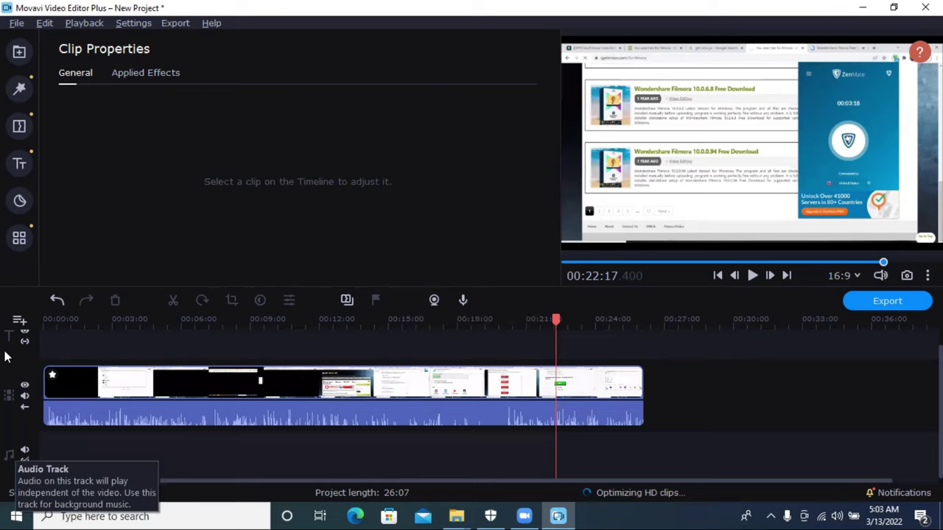
pyautogui.click(19, 319)
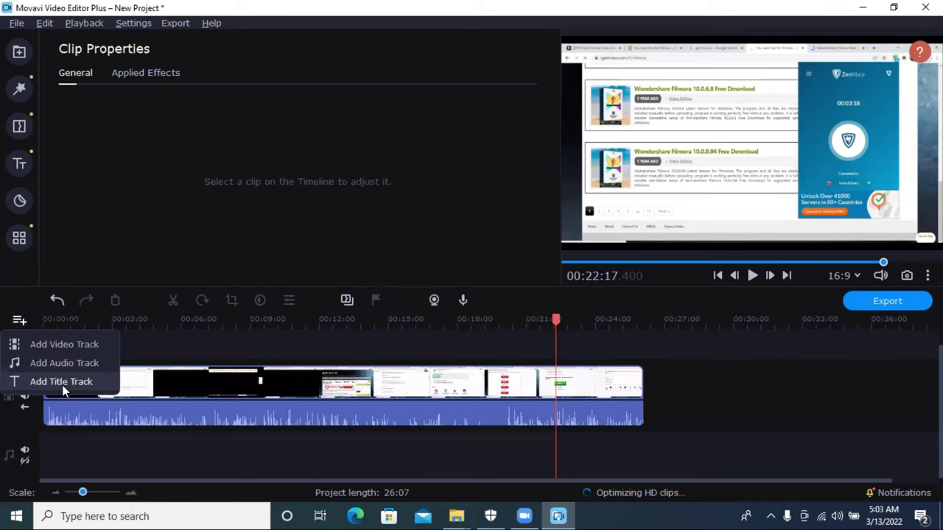
pyautogui.click(63, 383)
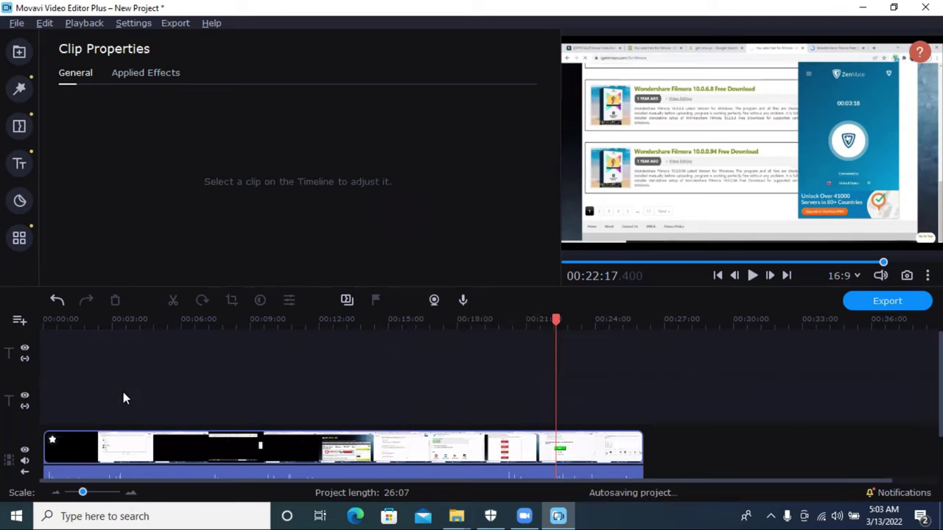
# Step: Add a new video track and an extra audio track to the timeline
pyautogui.click(20, 319)
pyautogui.click(29, 343)
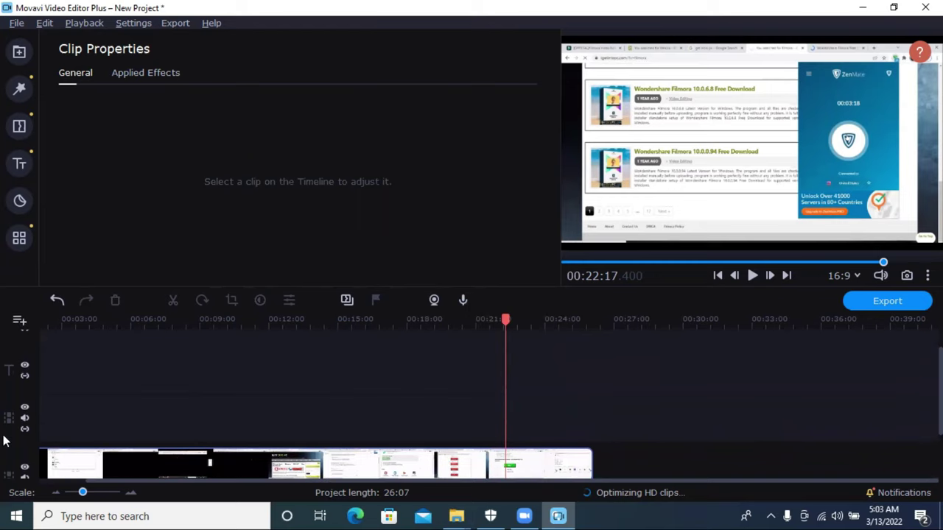
pyautogui.scroll(-2, 472, 412)
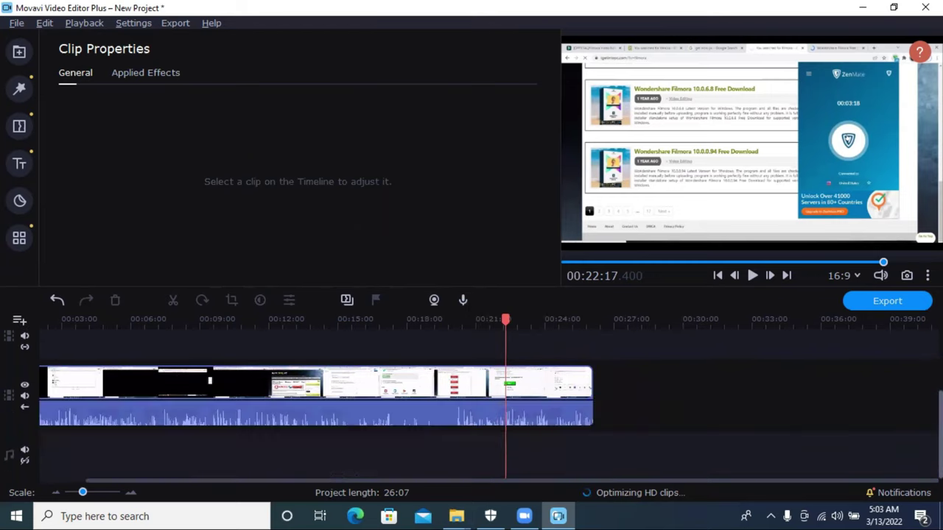
pyautogui.scroll(2, 471, 412)
pyautogui.scroll(-2, 30, 353)
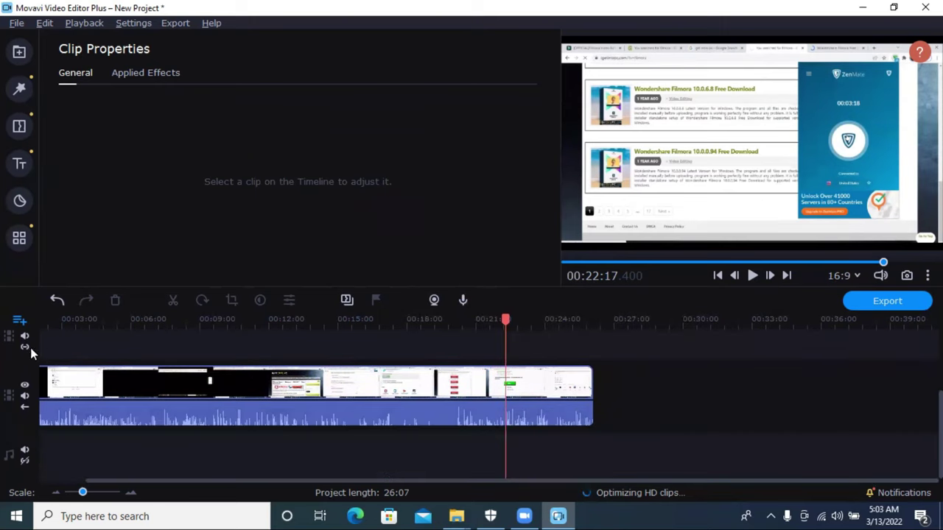
pyautogui.click(46, 360)
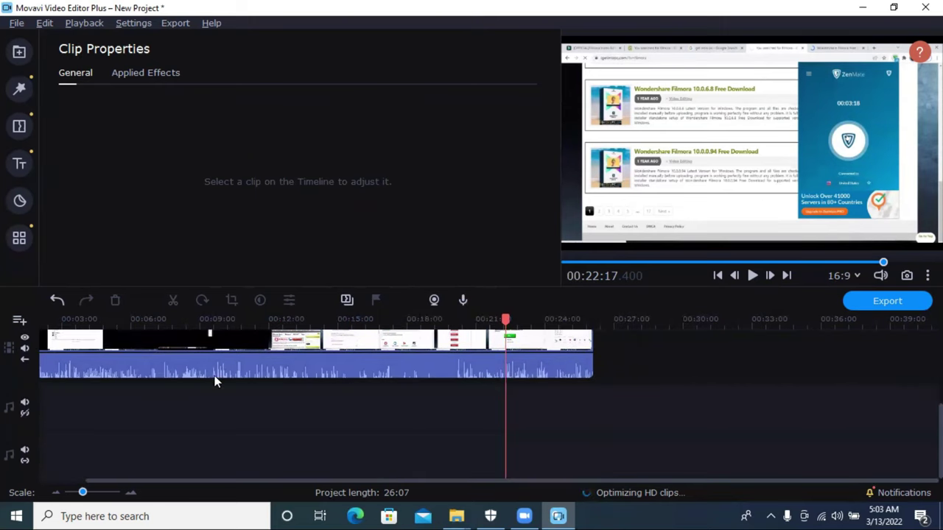
pyautogui.hscroll(-1, 128, 433)
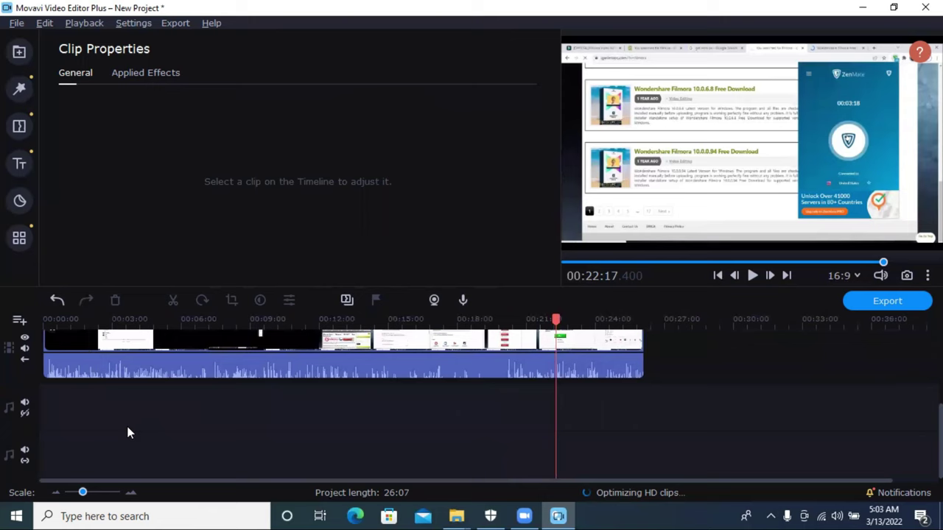
pyautogui.scroll(4, 127, 433)
pyautogui.scroll(-3, 342, 398)
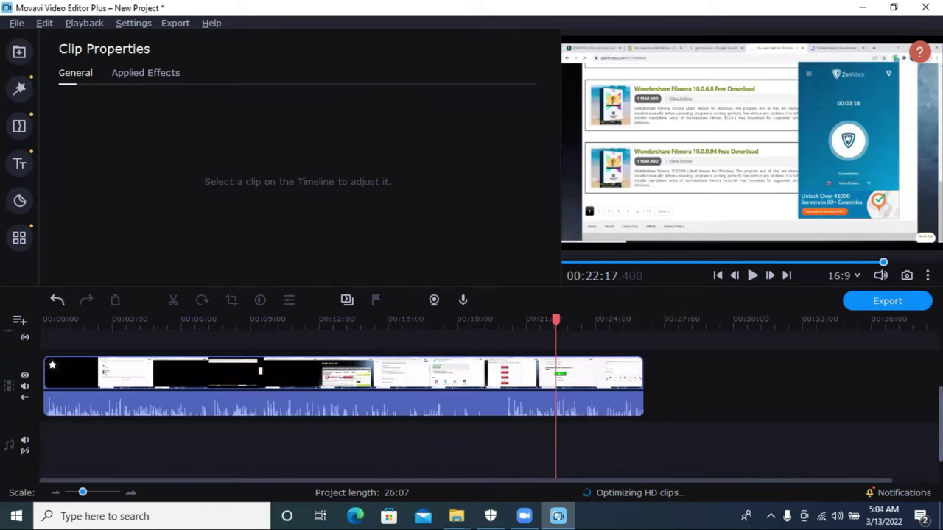
pyautogui.scroll(1, 663, 394)
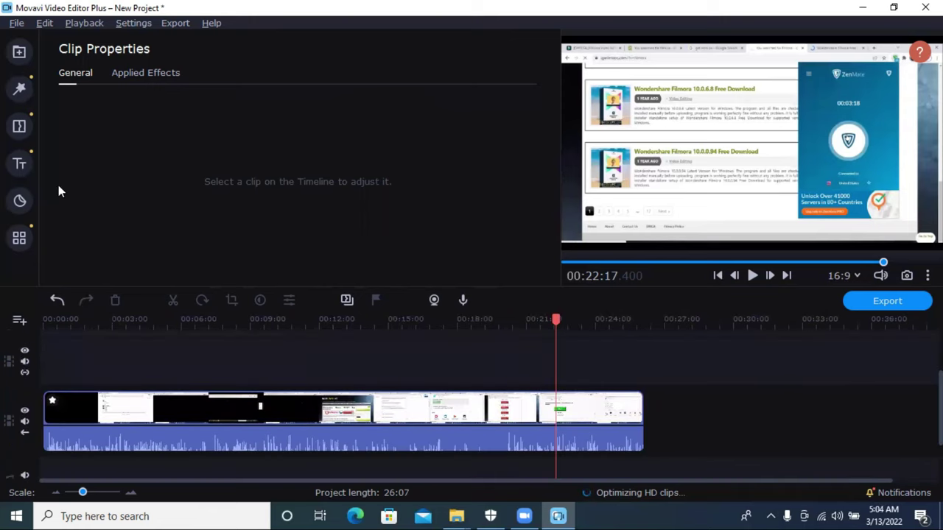
# Step: Split the clip at 0:12 and delete the short opening piece
pyautogui.click(24, 50)
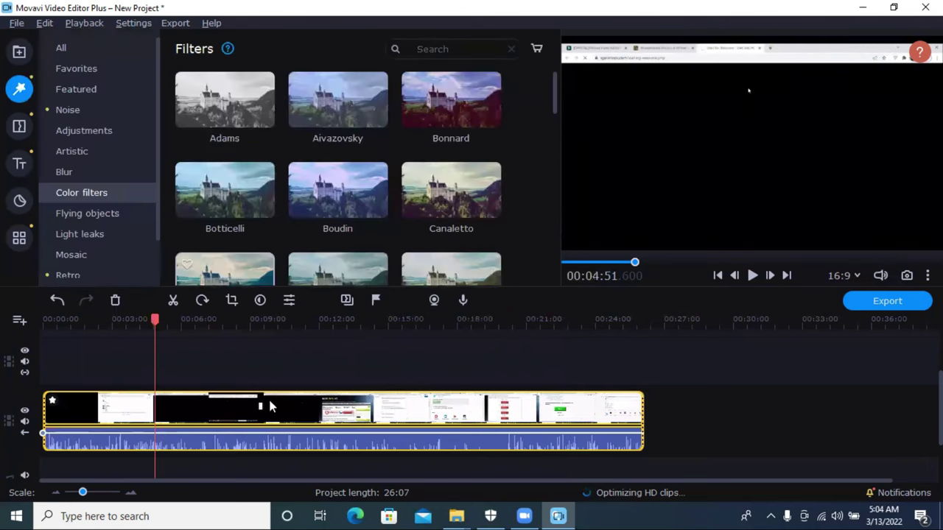
pyautogui.moveTo(153, 319); pyautogui.dragTo(47, 328)
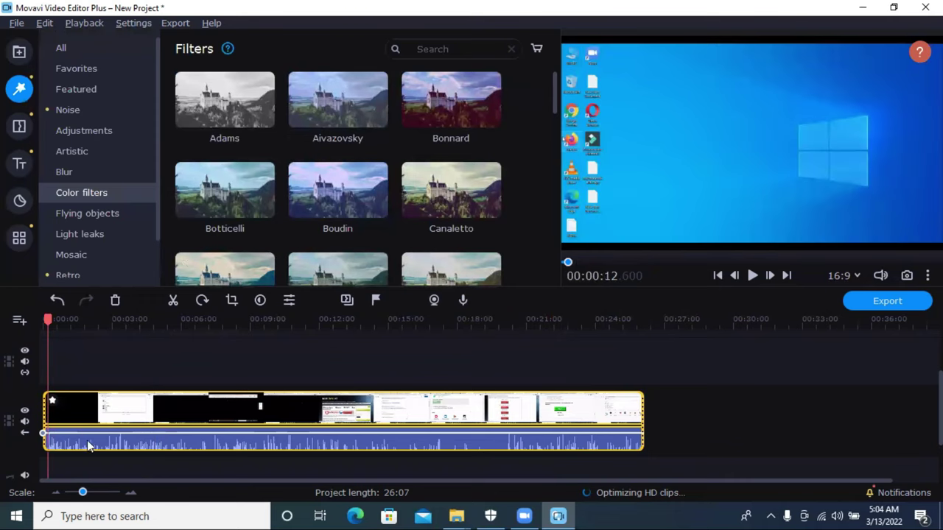
pyautogui.click(171, 302)
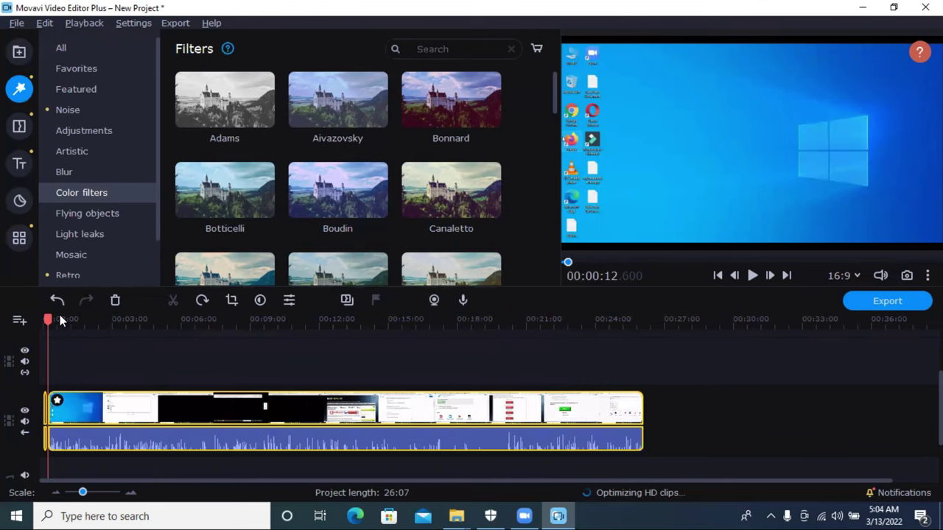
pyautogui.click(115, 301)
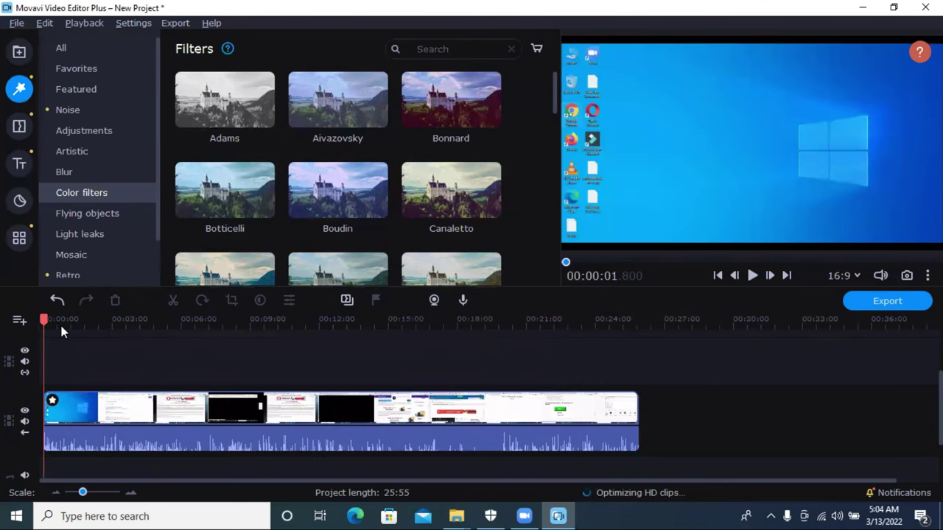
# Step: Split the clip at about 6:54 and again at about 15:39
pyautogui.click(200, 322)
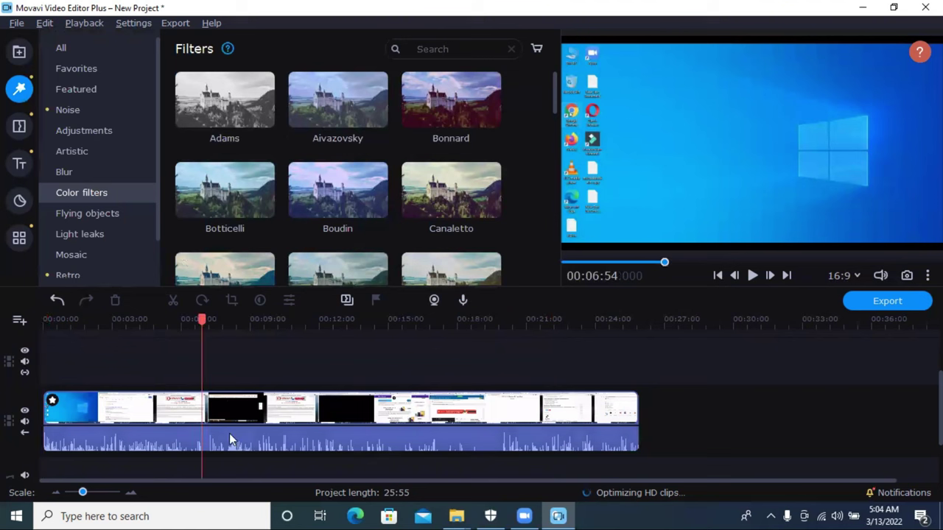
pyautogui.click(229, 433)
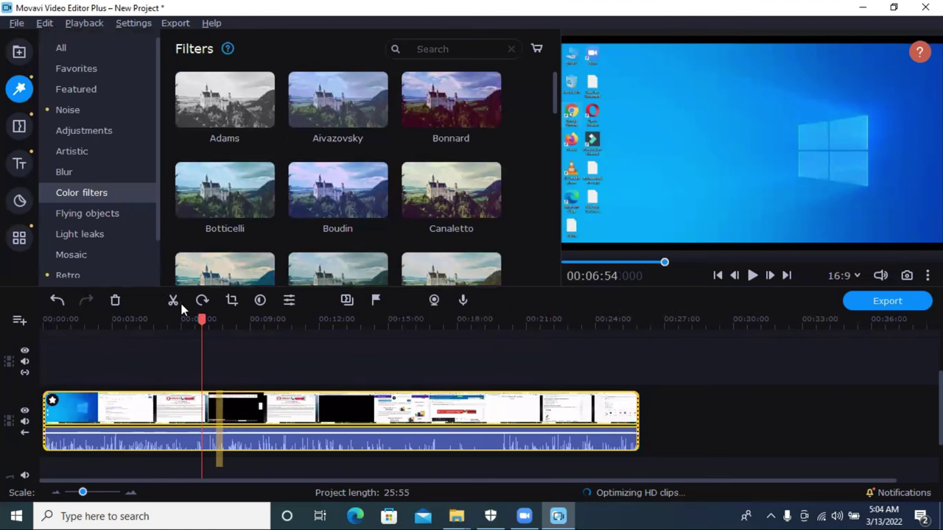
pyautogui.click(174, 302)
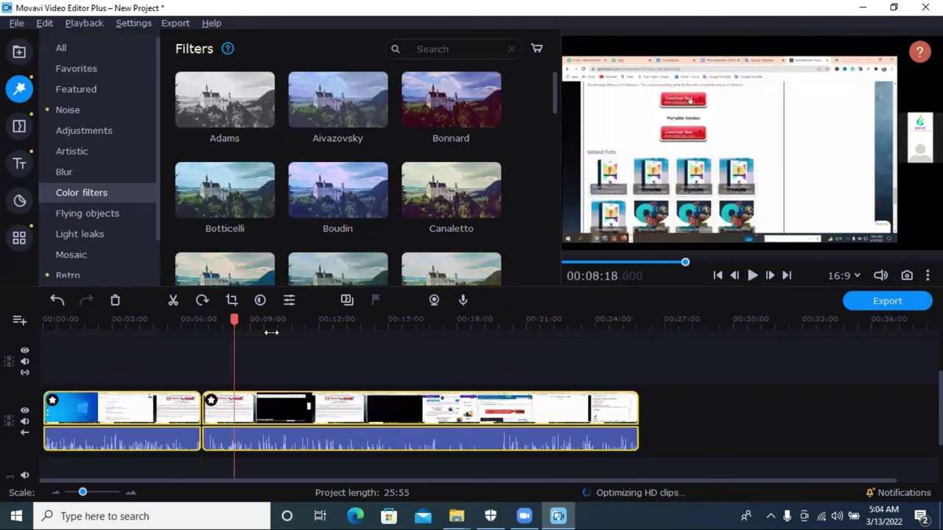
pyautogui.click(404, 335)
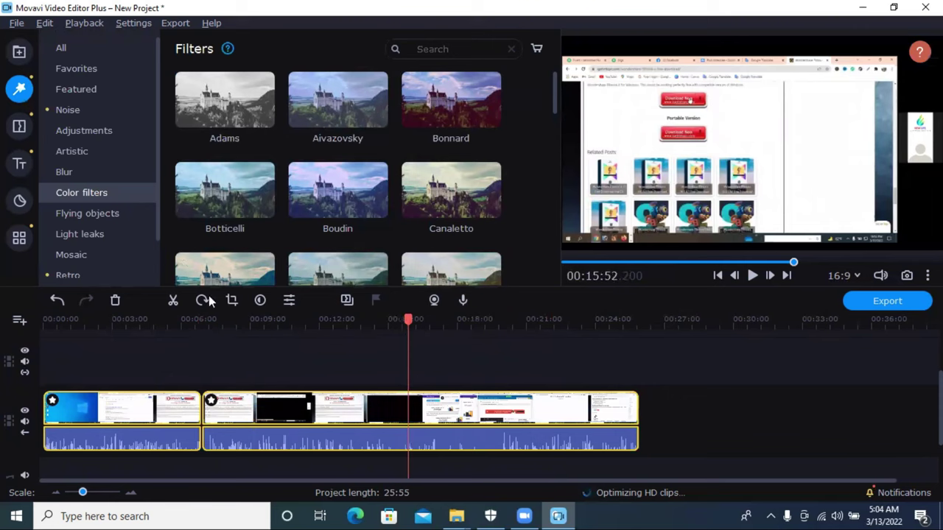
pyautogui.click(173, 300)
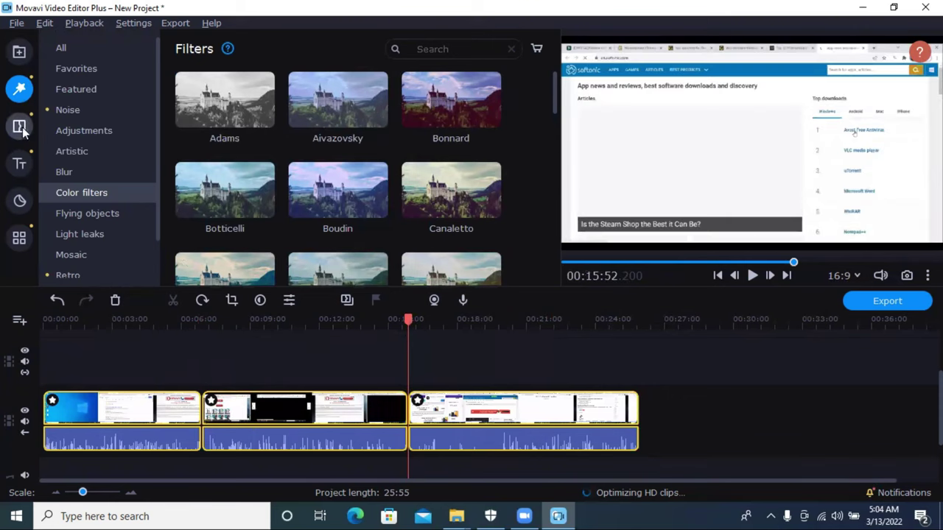
# Step: Place the Page turn transition between the first and second clips
pyautogui.click(23, 132)
pyautogui.moveTo(272, 155); pyautogui.dragTo(222, 417)
pyautogui.click(209, 428)
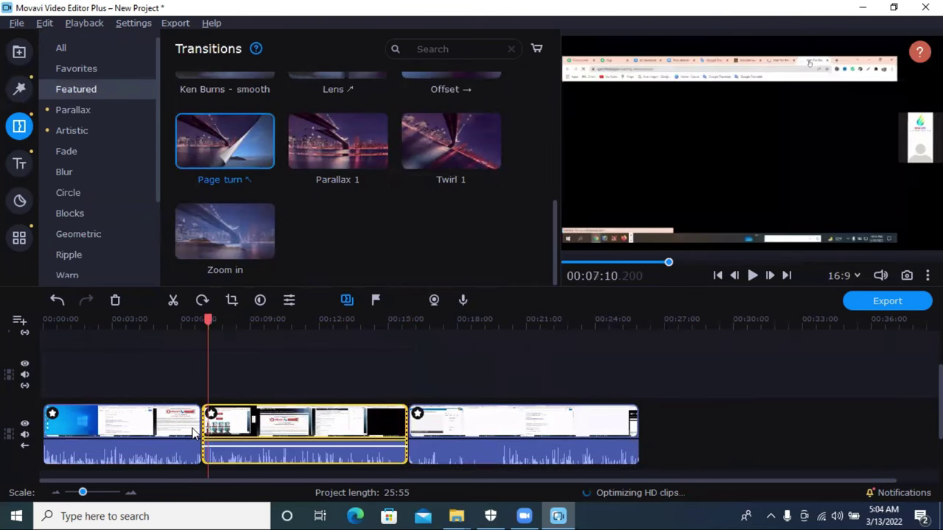
pyautogui.click(193, 420)
pyautogui.moveTo(209, 155); pyautogui.dragTo(194, 434)
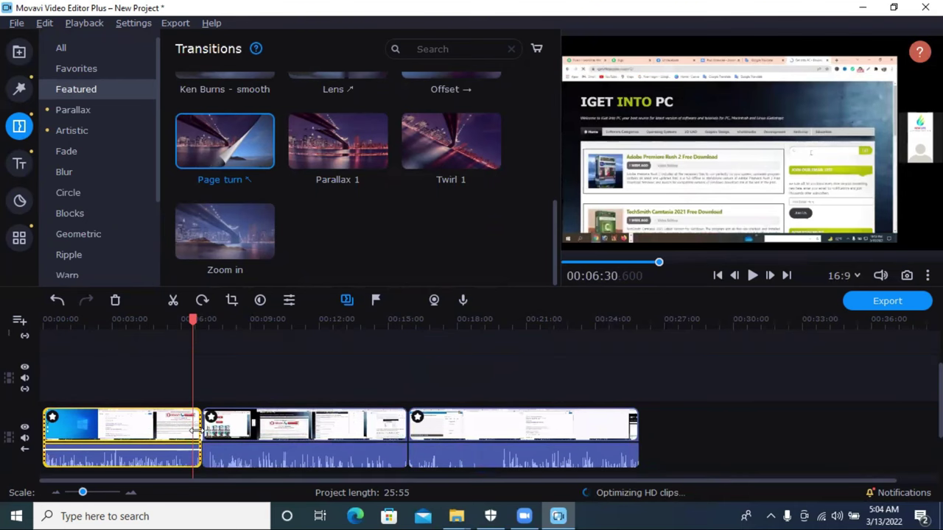
pyautogui.click(204, 435)
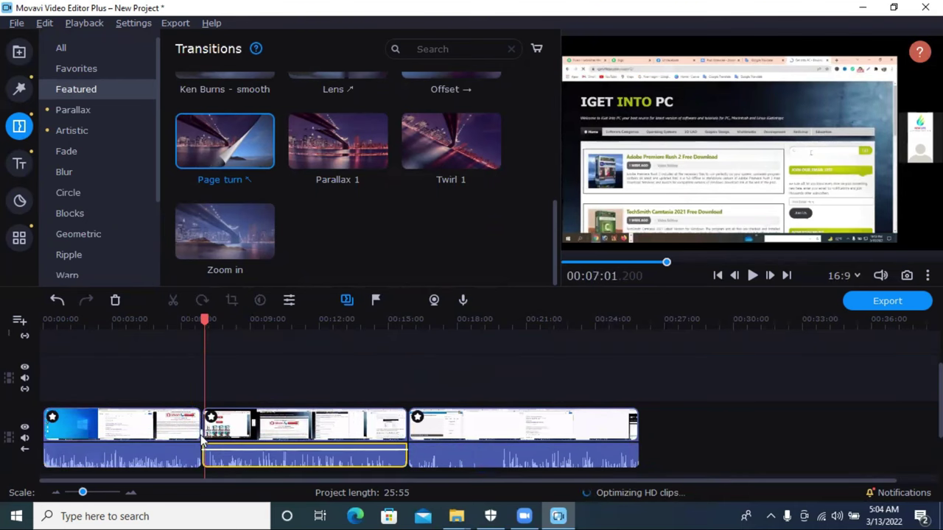
# Step: Add Artistic > Brush - smooth between the second and third clips
pyautogui.scroll(1, 360, 155)
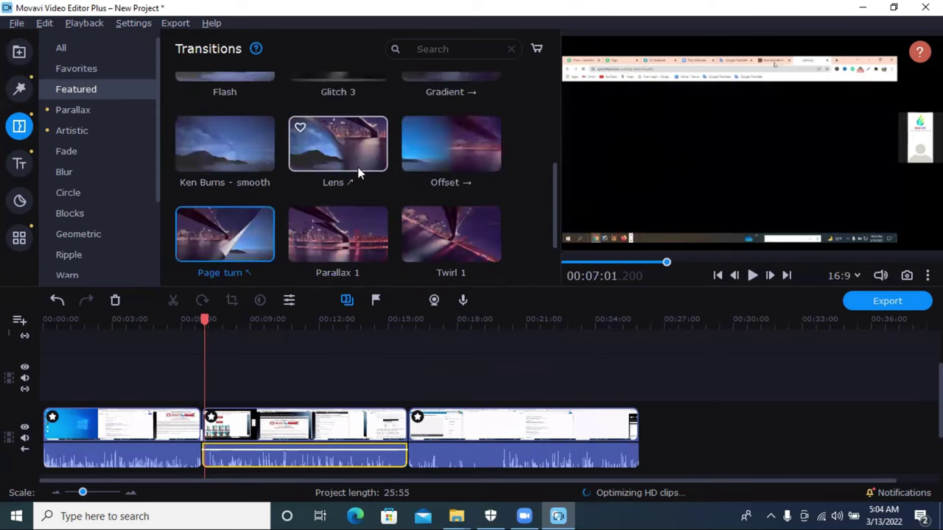
pyautogui.scroll(1, 461, 144)
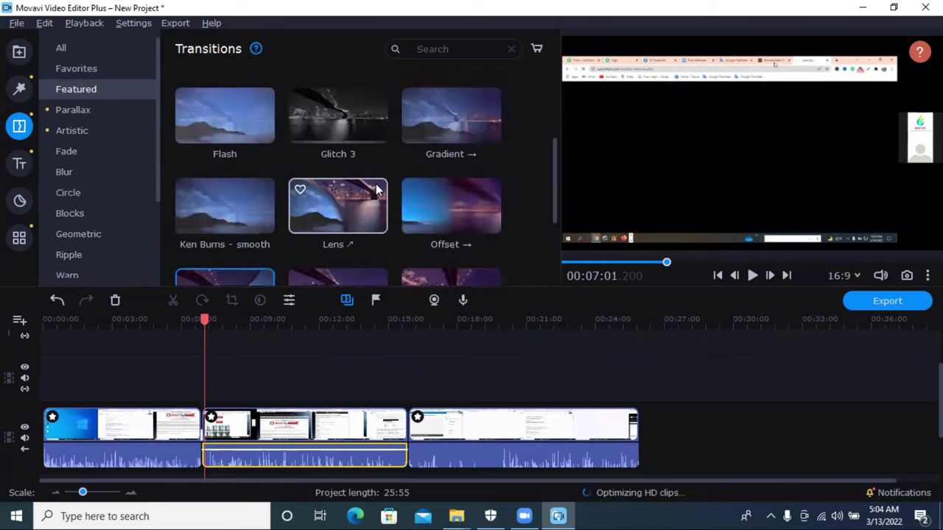
pyautogui.click(68, 191)
pyautogui.click(71, 168)
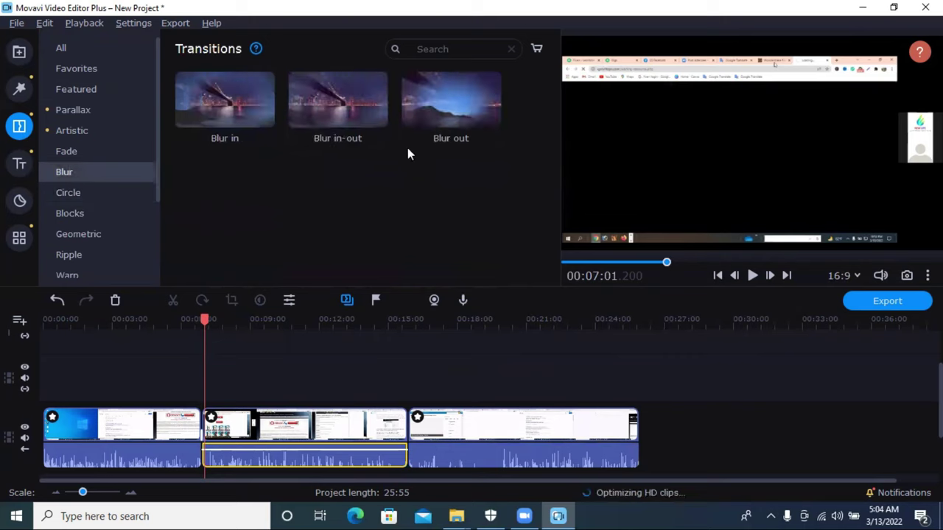
pyautogui.click(84, 151)
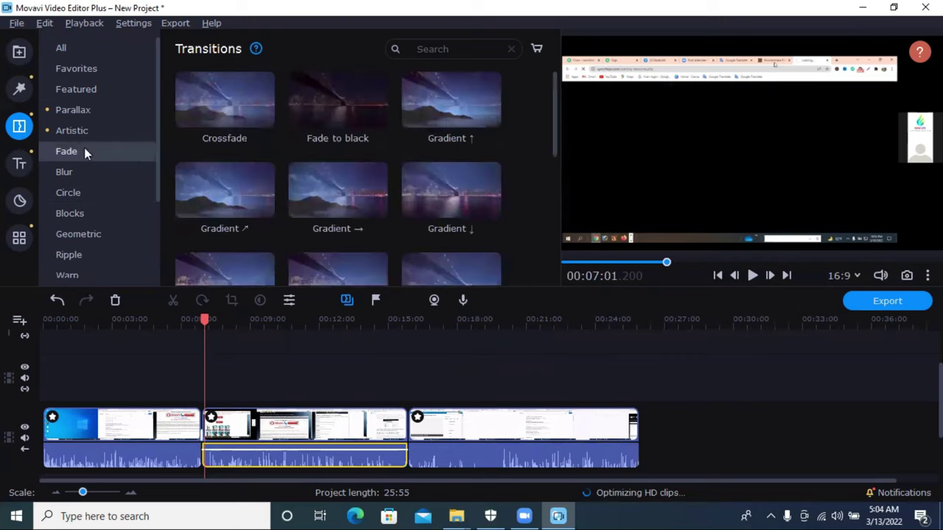
pyautogui.click(70, 130)
pyautogui.moveTo(336, 96)
pyautogui.mouseDown()
pyautogui.moveTo(416, 379)
pyautogui.moveTo(407, 422)
pyautogui.mouseUp()
# Step: Preview the first transition from about 6:50, then pause
pyautogui.moveTo(200, 318); pyautogui.dragTo(200, 319)
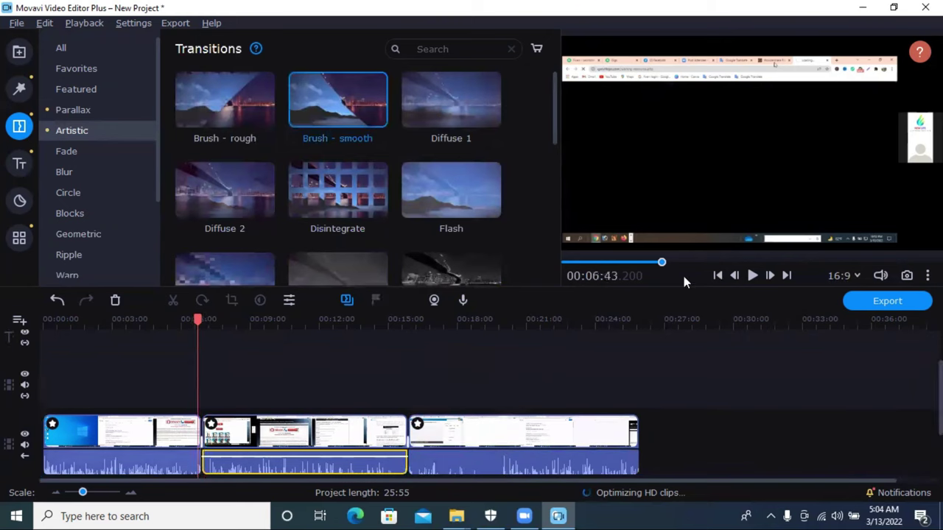
pyautogui.click(751, 275)
pyautogui.click(752, 276)
# Step: Play the preview and drag the volume slider down to mute it
pyautogui.click(751, 276)
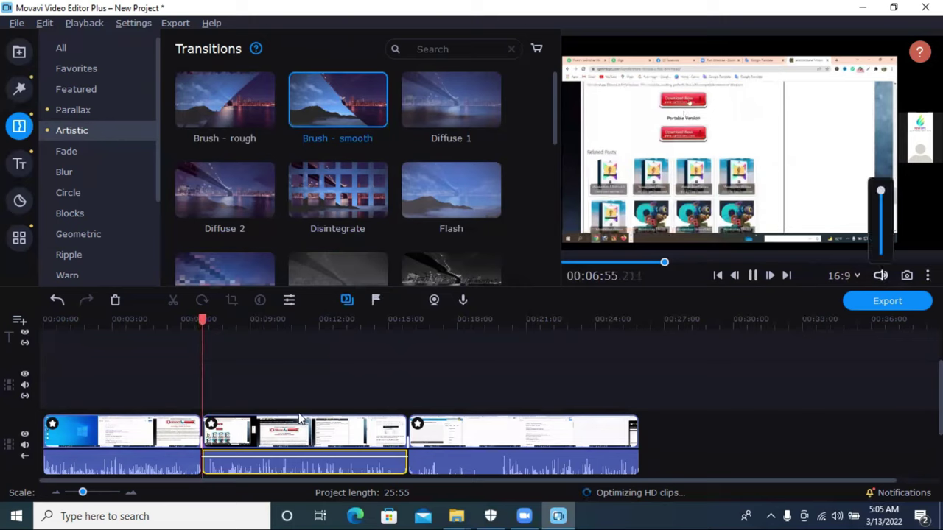
pyautogui.moveTo(202, 320); pyautogui.dragTo(196, 319)
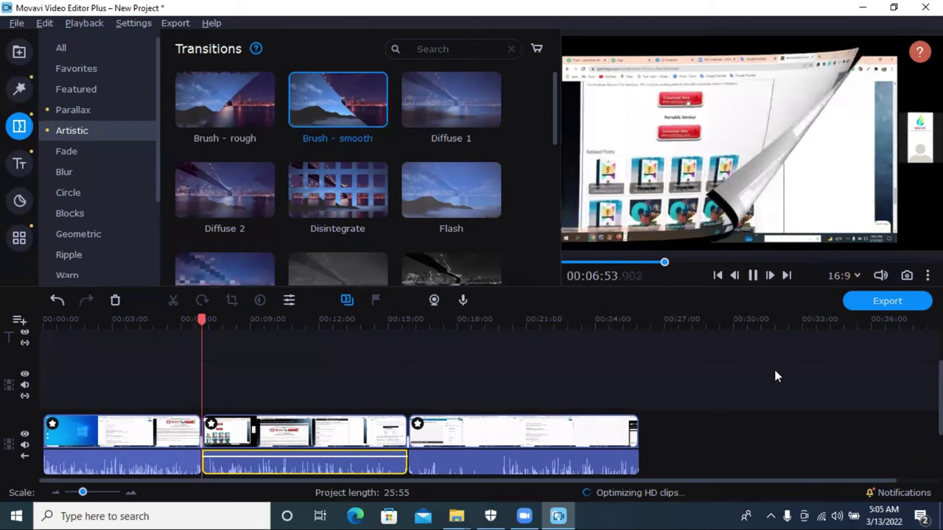
pyautogui.click(406, 322)
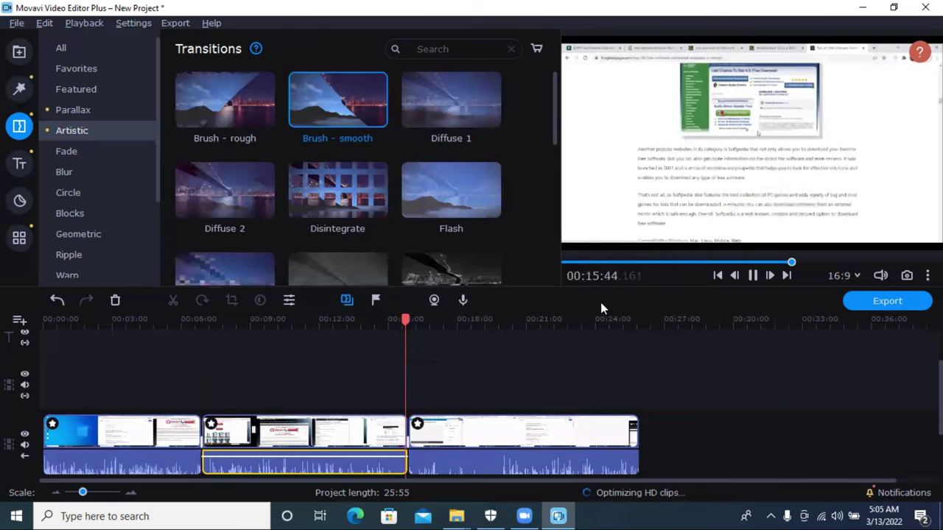
pyautogui.moveTo(878, 276)
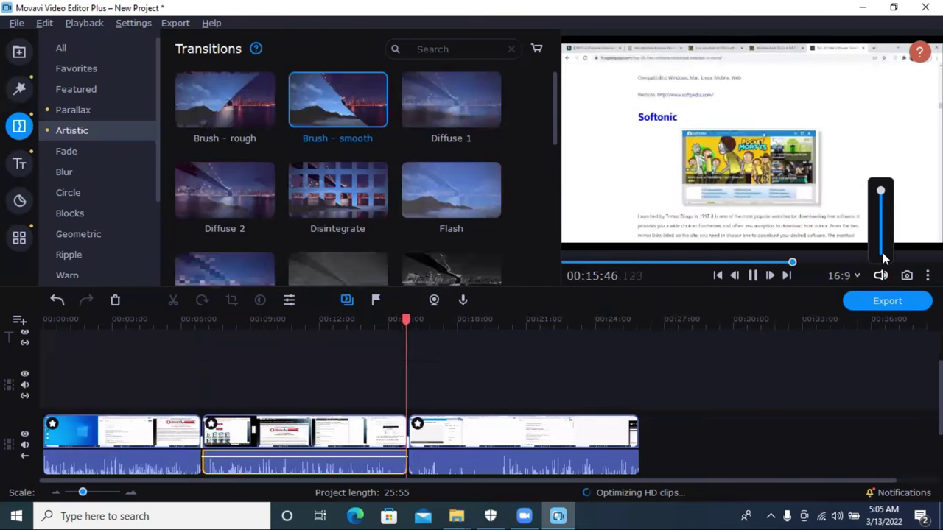
pyautogui.moveTo(880, 191); pyautogui.dragTo(882, 252)
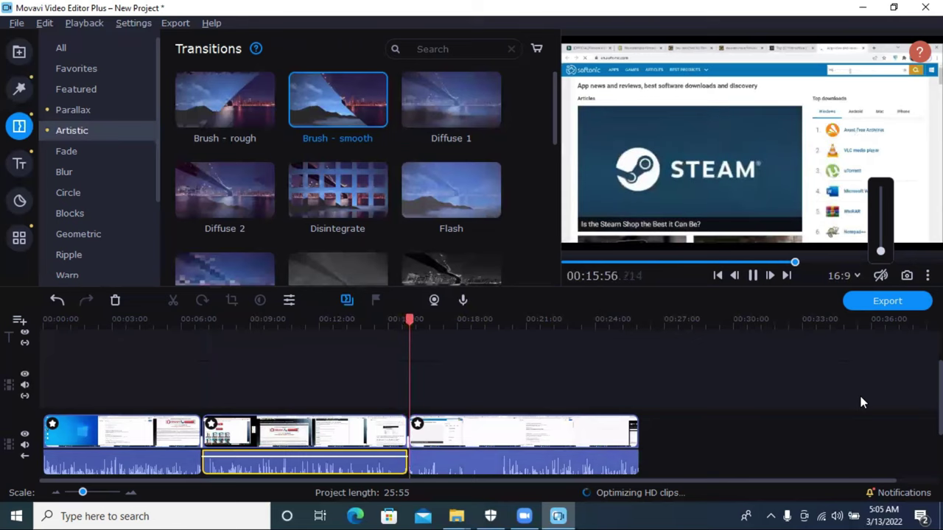
# Step: Drop the Disintegrate transition at the second/third clip join around 15:47
pyautogui.click(409, 319)
pyautogui.click(407, 319)
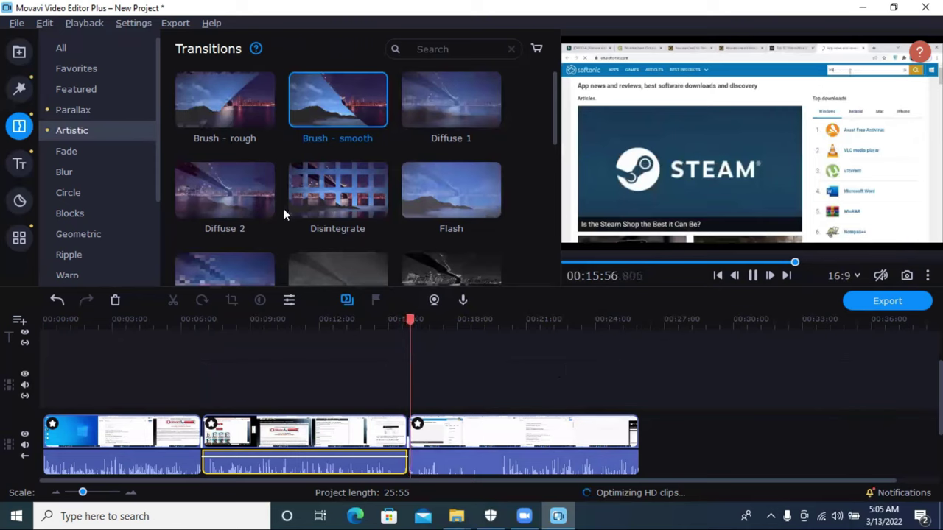
pyautogui.moveTo(338, 199); pyautogui.dragTo(405, 438)
pyautogui.moveTo(347, 226); pyautogui.dragTo(457, 440)
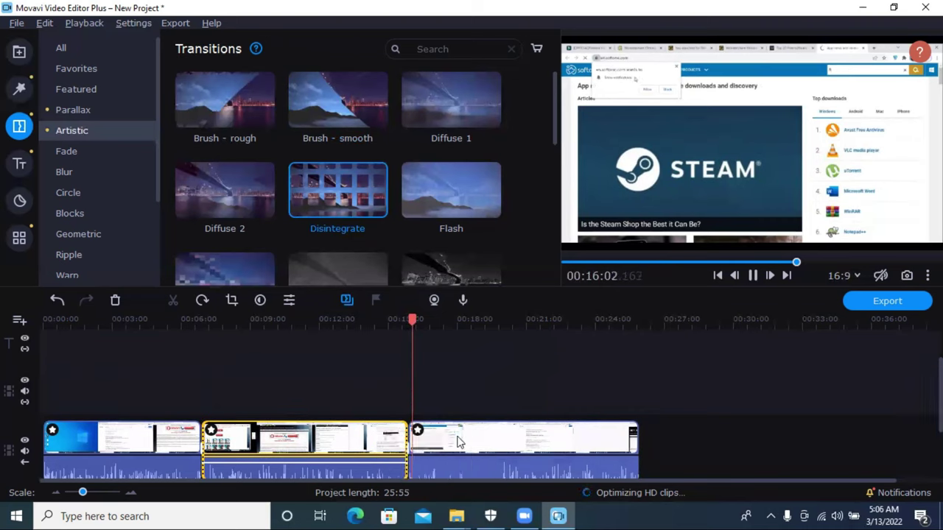
# Step: Zoom into the timeline and set the playhead at the join between the clips
pyautogui.moveTo(413, 320); pyautogui.dragTo(483, 322)
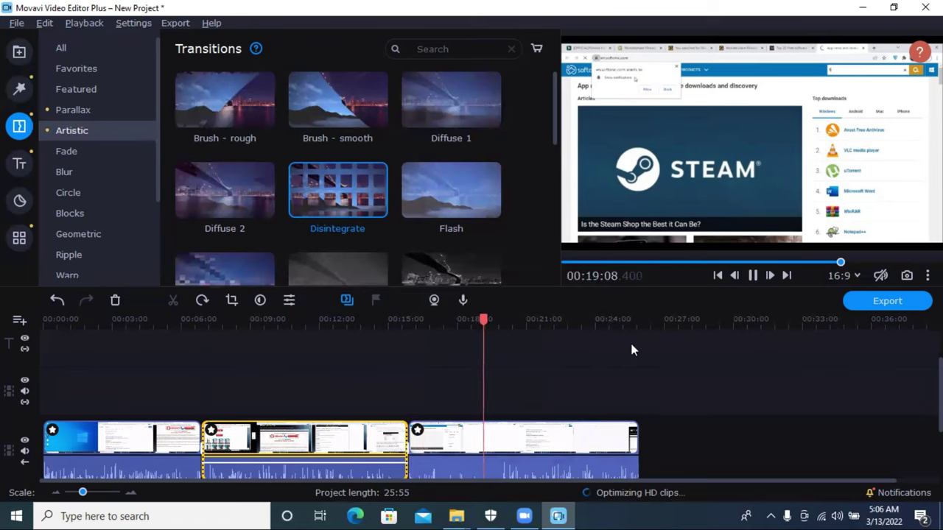
pyautogui.hscroll(2, 611, 401)
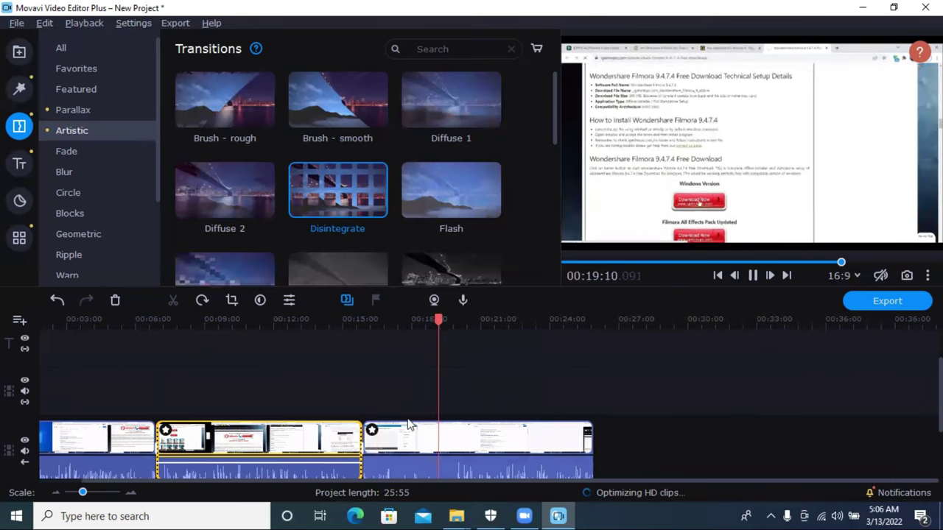
pyautogui.moveTo(220, 322); pyautogui.dragTo(376, 327)
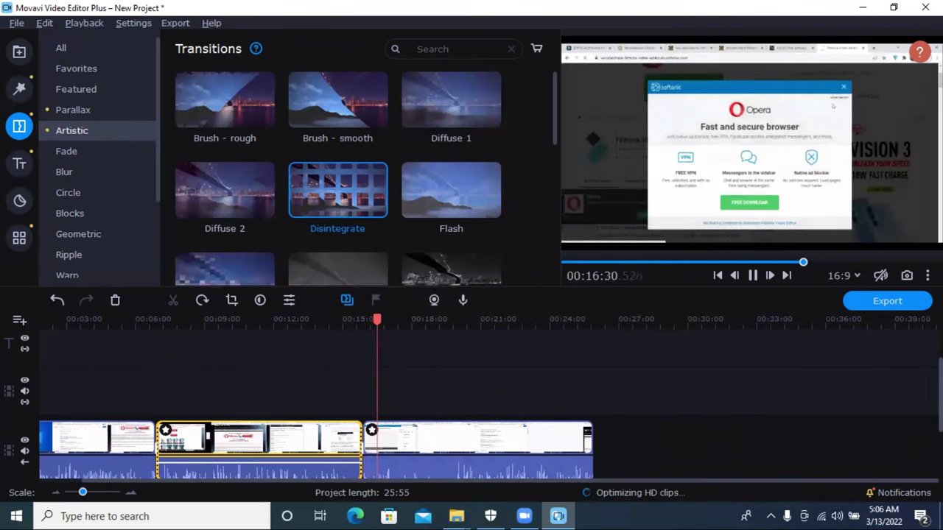
pyautogui.scroll(-2, 678, 326)
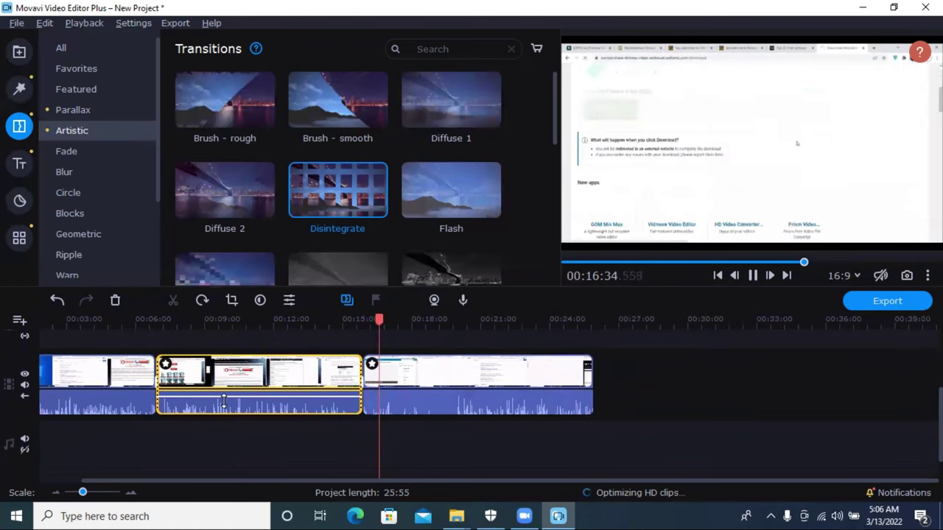
pyautogui.moveTo(86, 501); pyautogui.dragTo(93, 501)
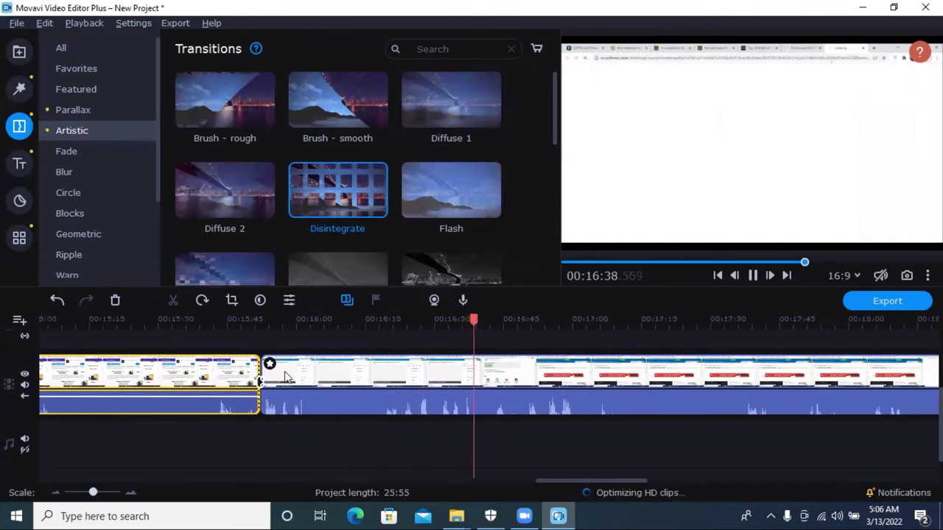
pyautogui.click(263, 382)
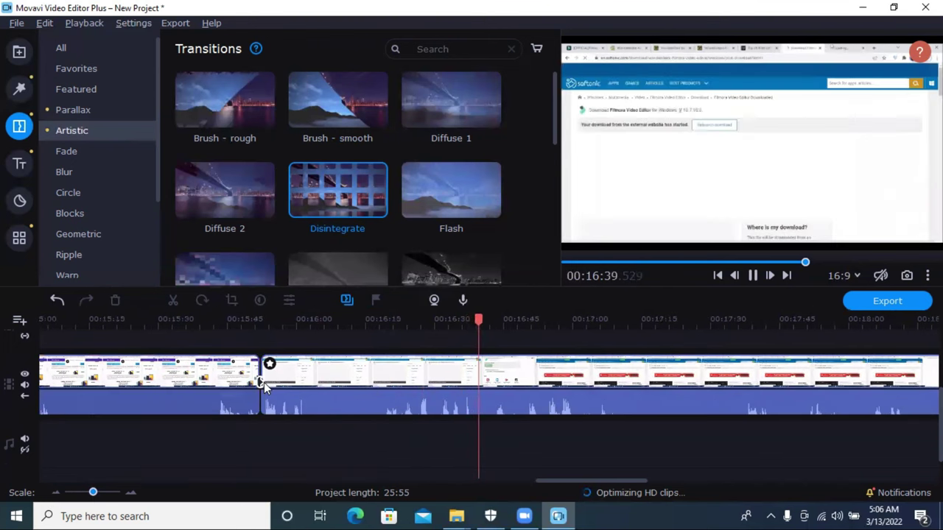
# Step: Place the Blocks > Mosaic transition onto the clip join
pyautogui.click(83, 190)
pyautogui.click(81, 216)
pyautogui.moveTo(445, 133); pyautogui.dragTo(269, 405)
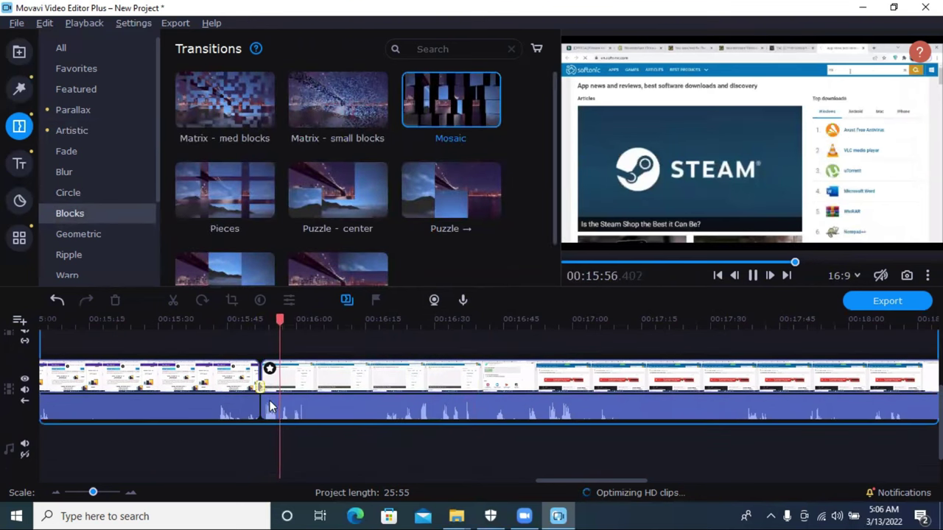
pyautogui.click(262, 386)
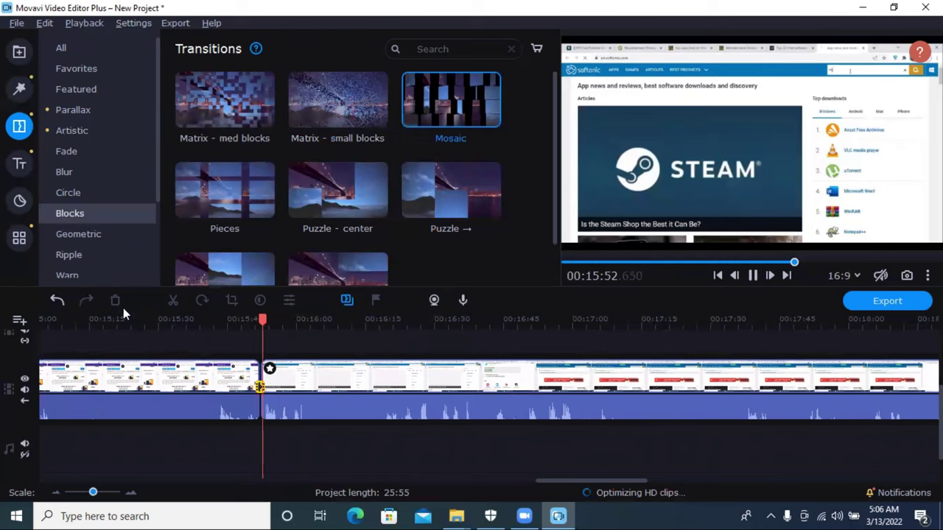
# Step: Resize the Mosaic transition by dragging its edge, leaving it shorter
pyautogui.rightClick(259, 388)
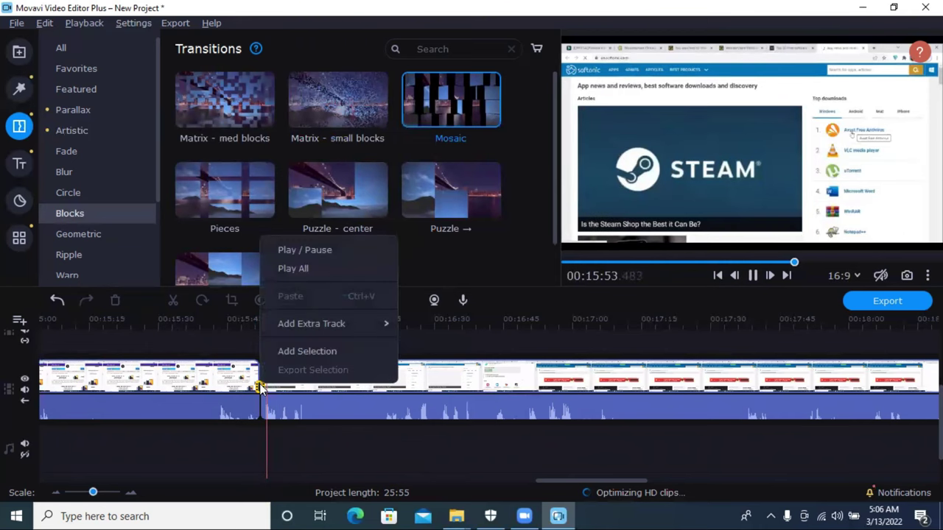
pyautogui.click(257, 387)
pyautogui.click(257, 386)
pyautogui.moveTo(257, 385); pyautogui.dragTo(231, 388)
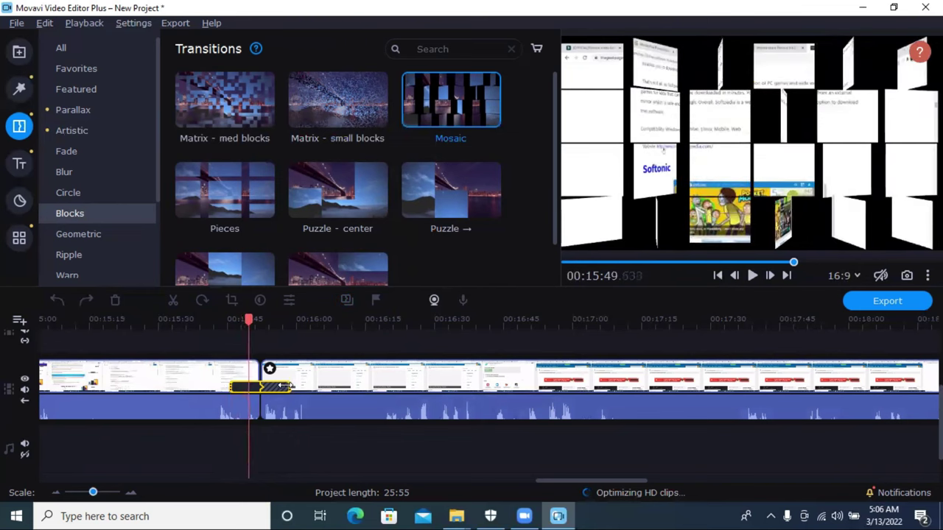
pyautogui.moveTo(289, 385); pyautogui.dragTo(276, 386)
# Step: Play the Mosaic transition in the preview, then drag-select all timeline clips
pyautogui.moveTo(287, 322); pyautogui.dragTo(245, 321)
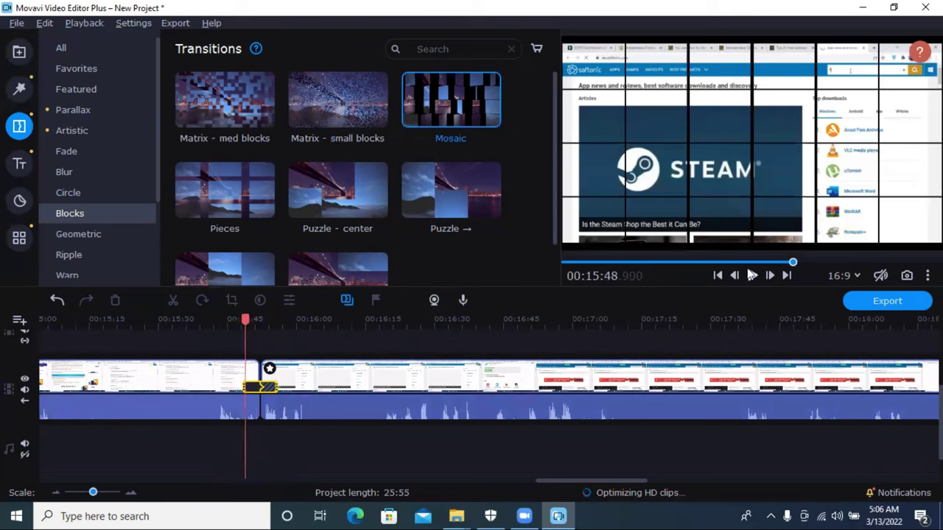
pyautogui.click(751, 275)
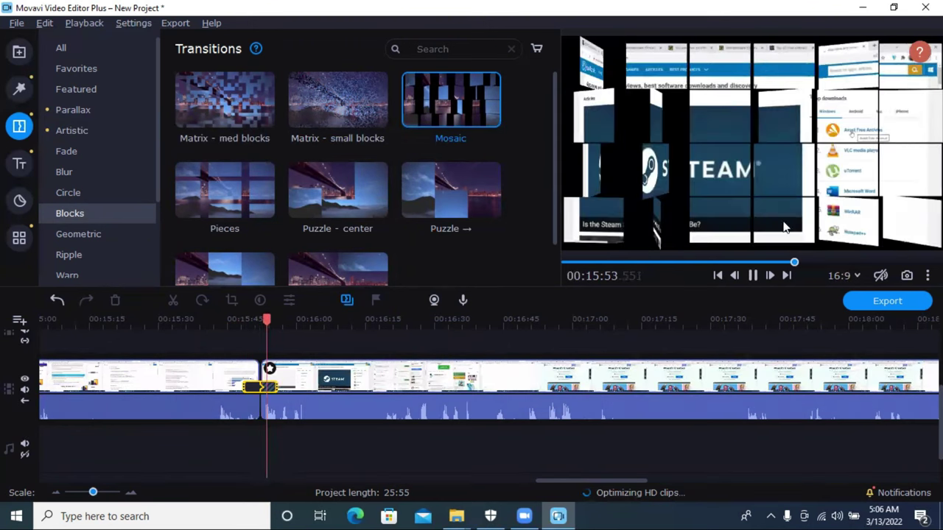
pyautogui.moveTo(392, 439); pyautogui.dragTo(1, 376)
pyautogui.moveTo(830, 394); pyautogui.dragTo(387, 360)
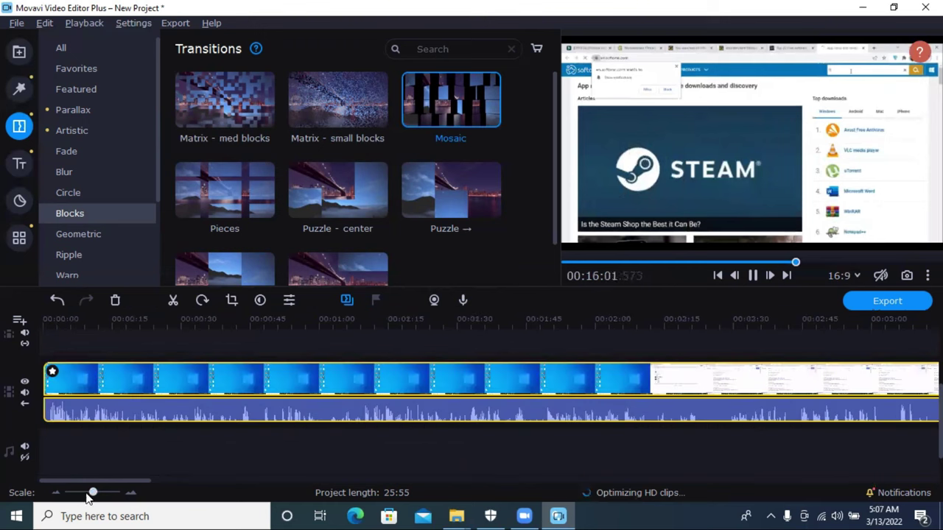
# Step: Delete every timeline clip and both old videos from the Media Bin, then open Add Files
pyautogui.click(79, 493)
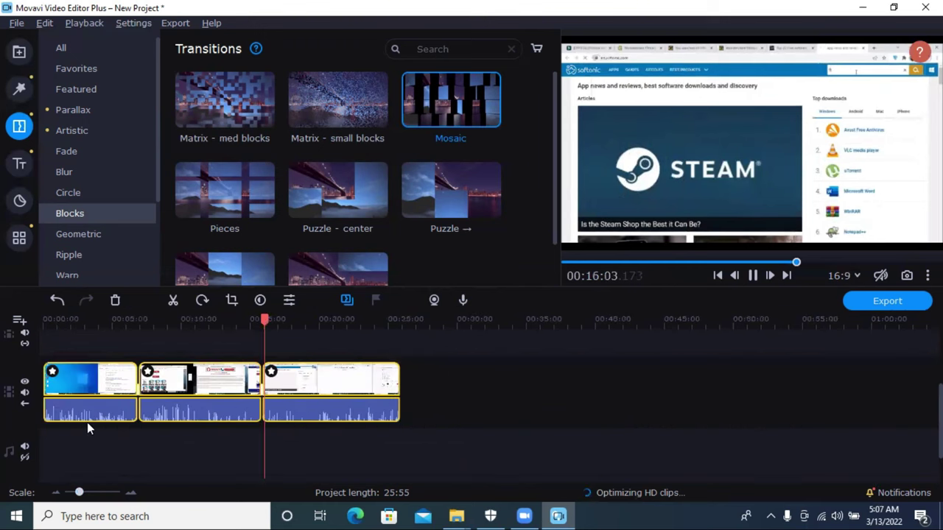
pyautogui.press('Delete')
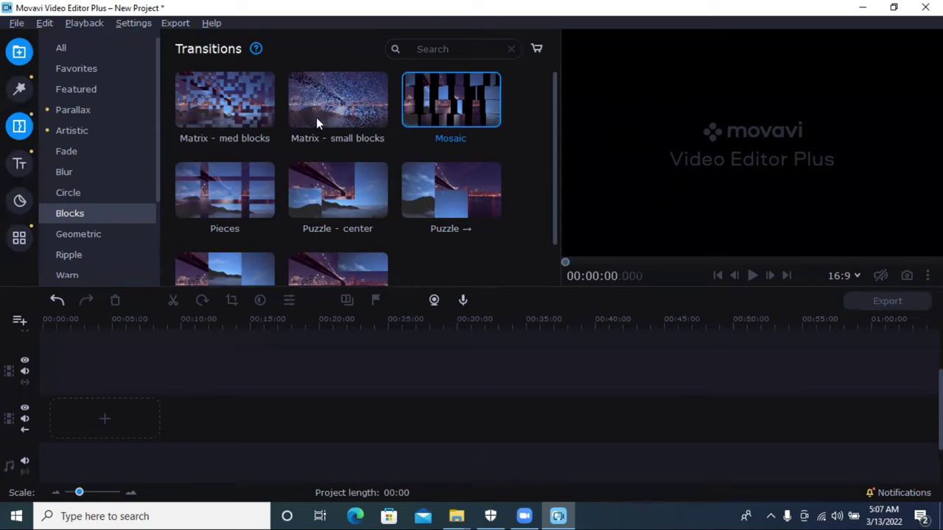
pyautogui.press('Delete')
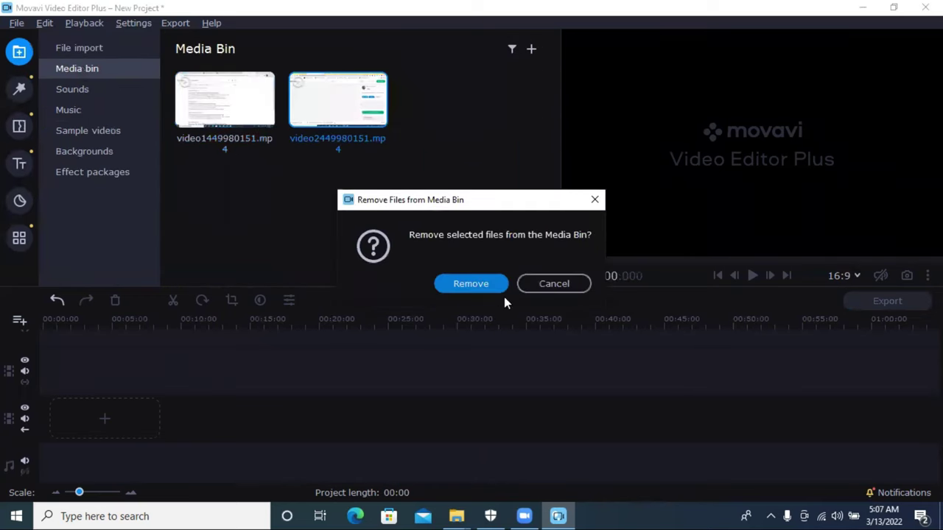
pyautogui.click(494, 283)
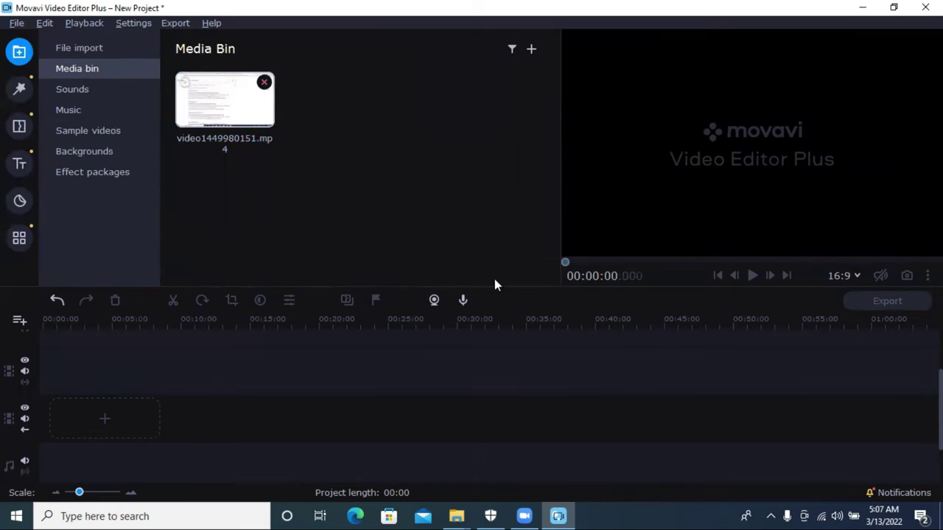
pyautogui.press('Delete')
pyautogui.press('Return')
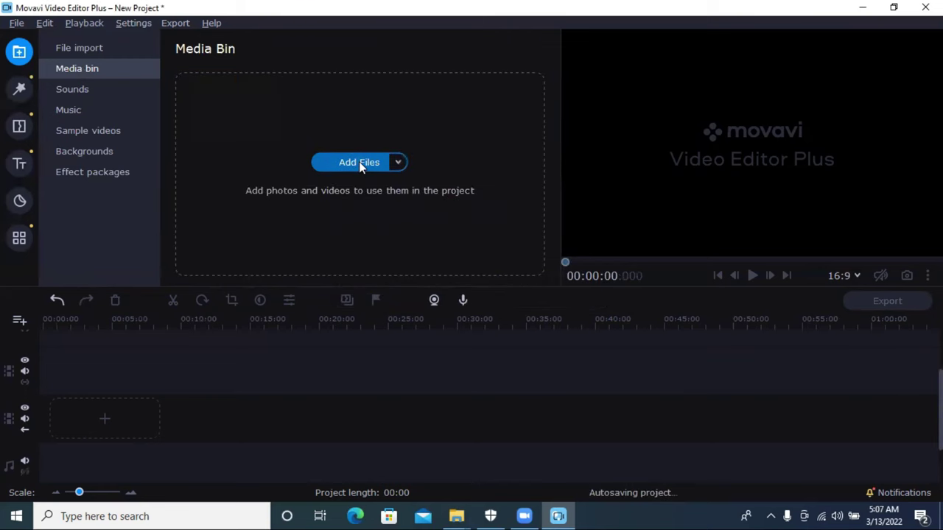
pyautogui.click(359, 162)
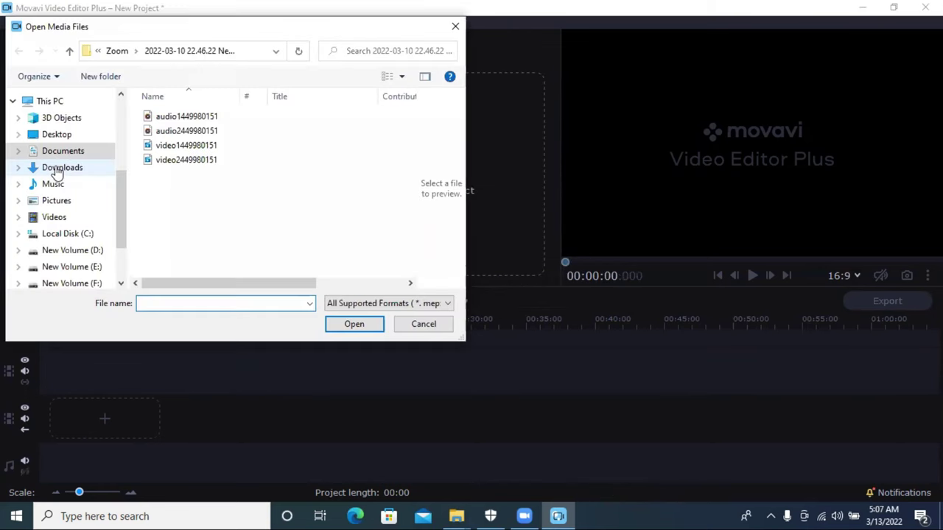
# Step: In the Downloads folder, select the two tree images
pyautogui.click(132, 170)
pyautogui.scroll(-1, 231, 174)
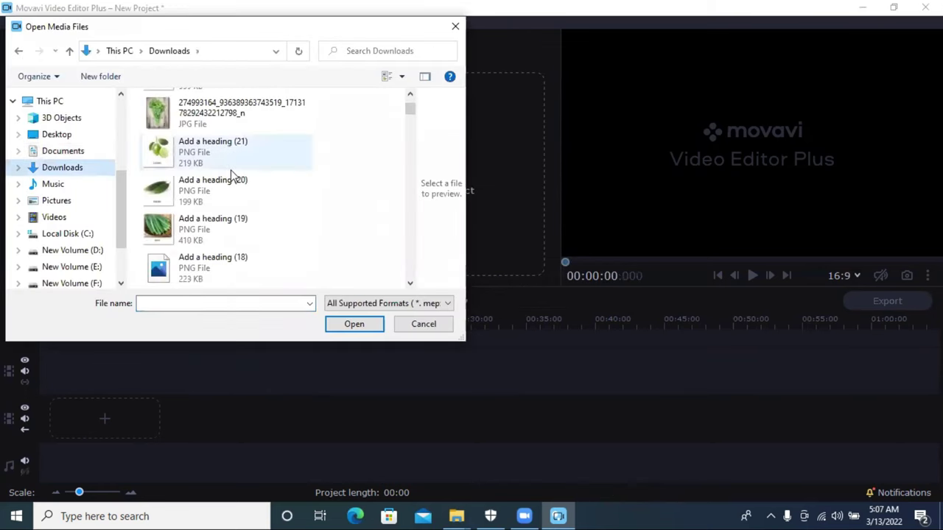
pyautogui.scroll(-5, 230, 174)
pyautogui.scroll(-6, 231, 174)
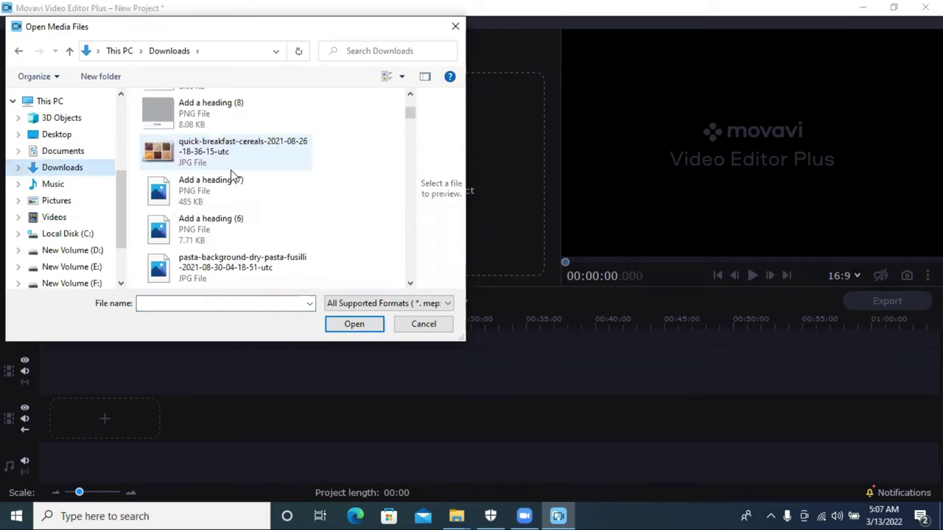
pyautogui.scroll(-4, 230, 174)
pyautogui.scroll(-4, 249, 182)
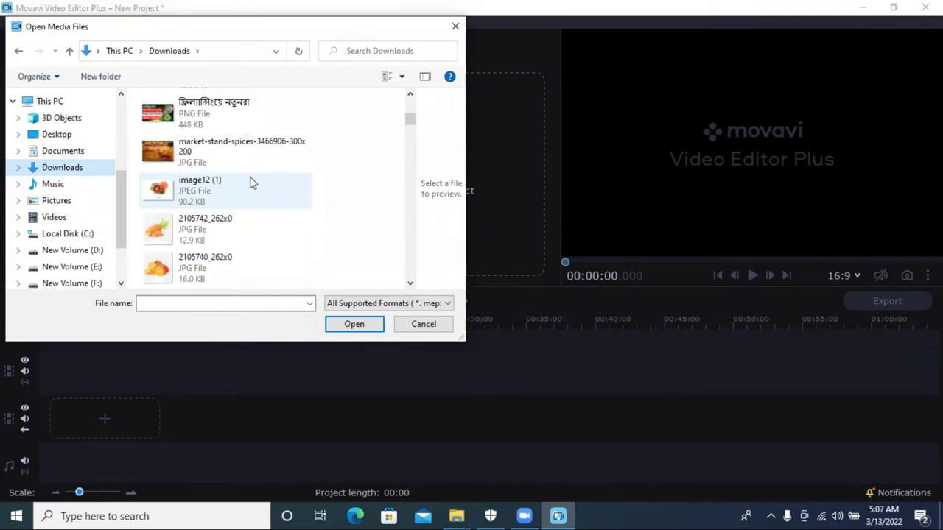
pyautogui.scroll(3, 250, 183)
pyautogui.scroll(-3, 250, 183)
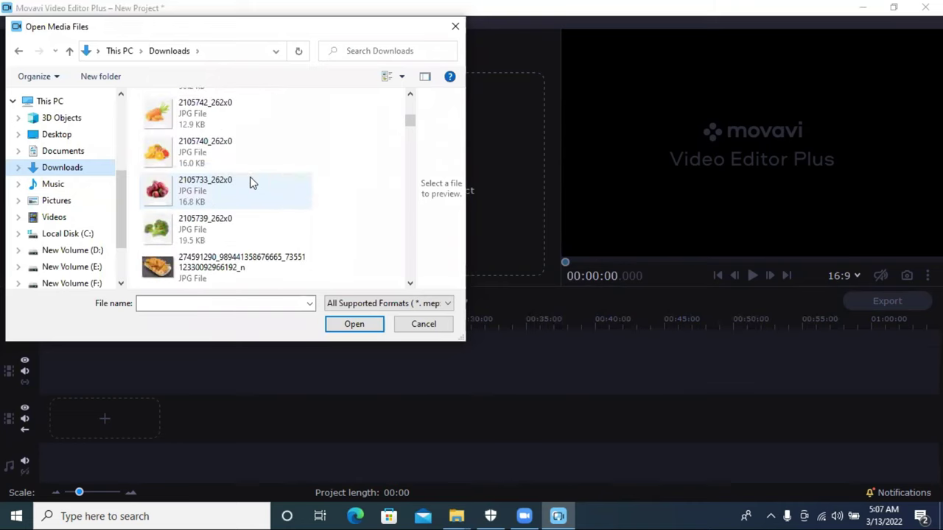
pyautogui.scroll(-3, 250, 182)
pyautogui.scroll(-3, 251, 183)
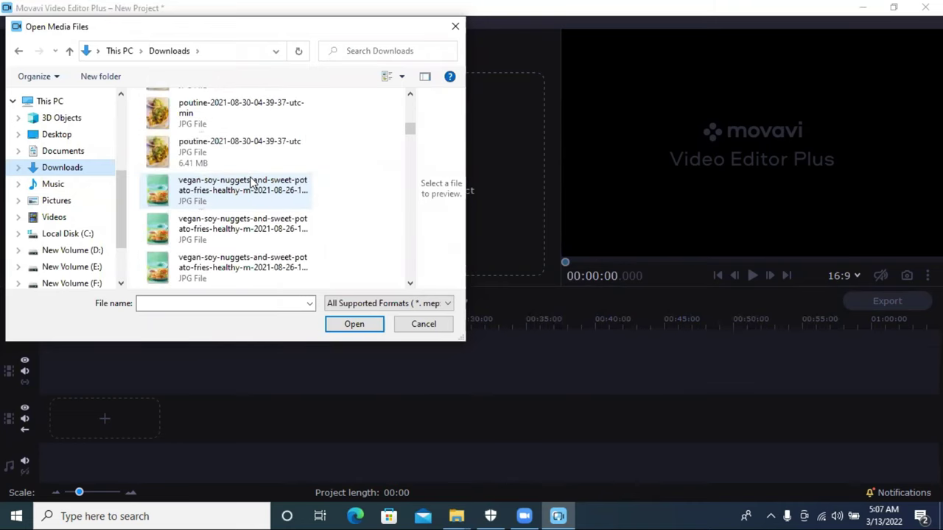
pyautogui.scroll(-3, 251, 183)
pyautogui.scroll(-3, 252, 182)
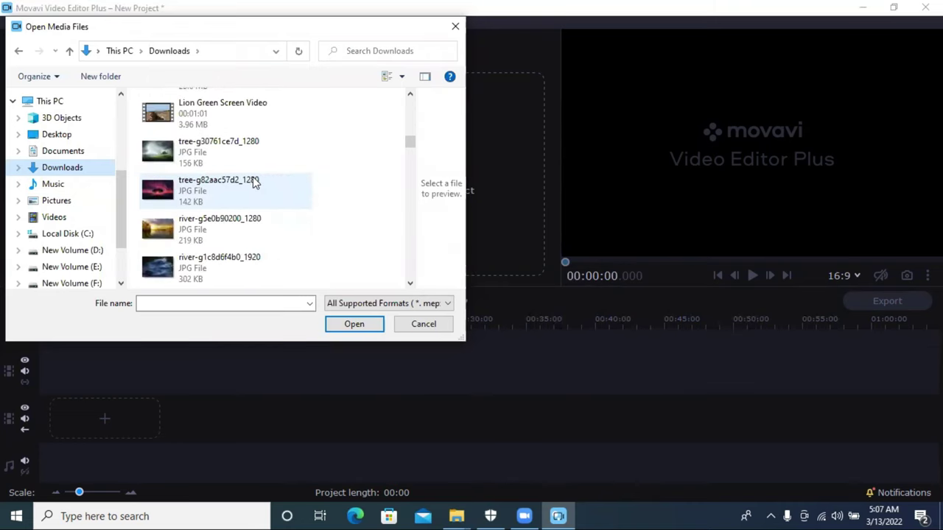
pyautogui.moveTo(140, 151); pyautogui.dragTo(173, 193)
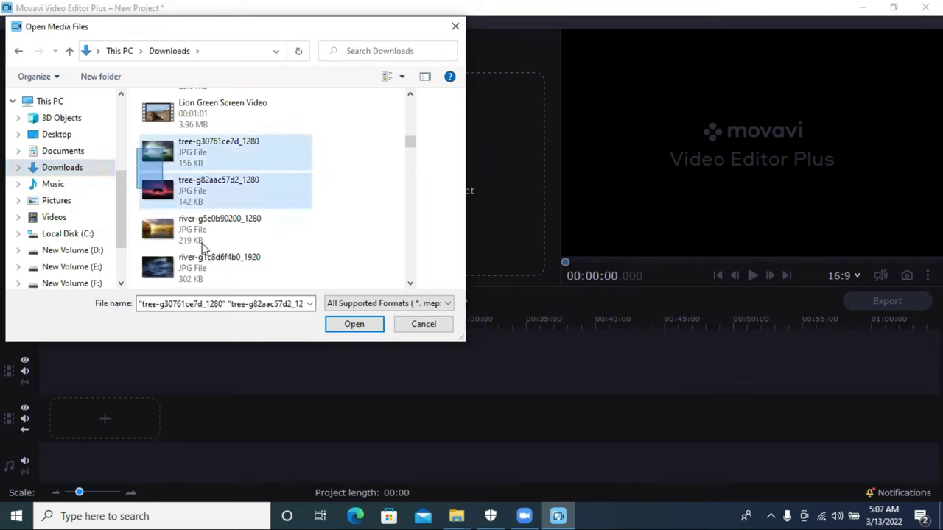
# Step: Add the river, chef, restaurant and tt images to the selection and import them
pyautogui.scroll(-3, 221, 221)
pyautogui.moveTo(216, 232); pyautogui.dragTo(343, 308)
pyautogui.scroll(-3, 316, 261)
pyautogui.click(355, 325)
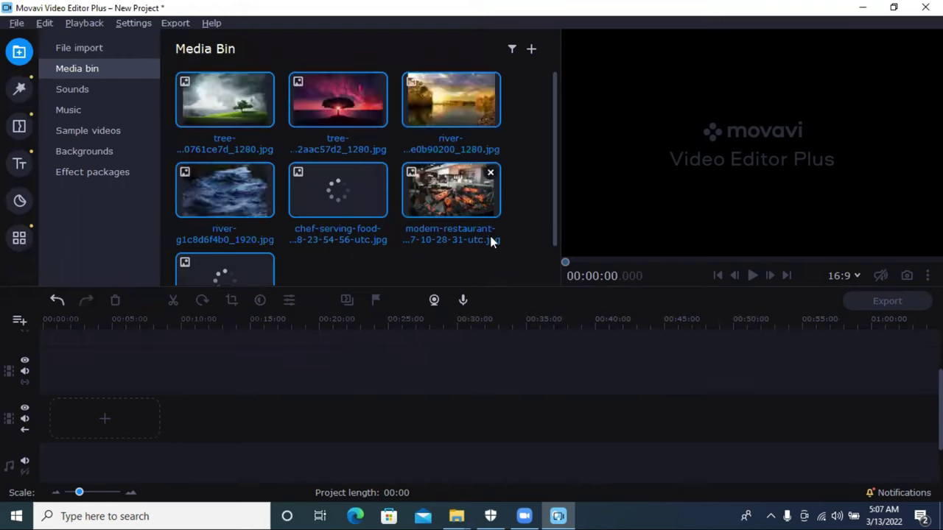
# Step: Drop all seven imported images onto the timeline, dismissing the aspect-ratio prompt
pyautogui.scroll(-2, 306, 185)
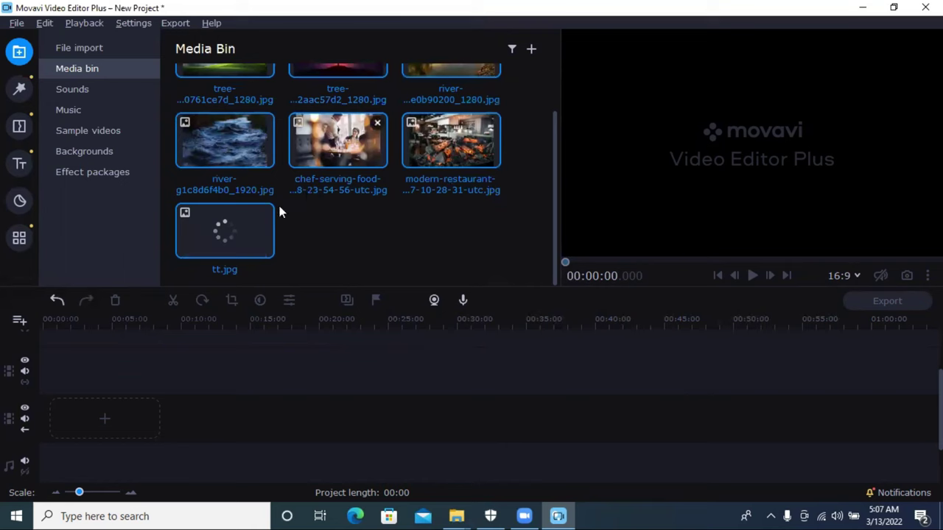
pyautogui.moveTo(248, 228); pyautogui.dragTo(22, 377)
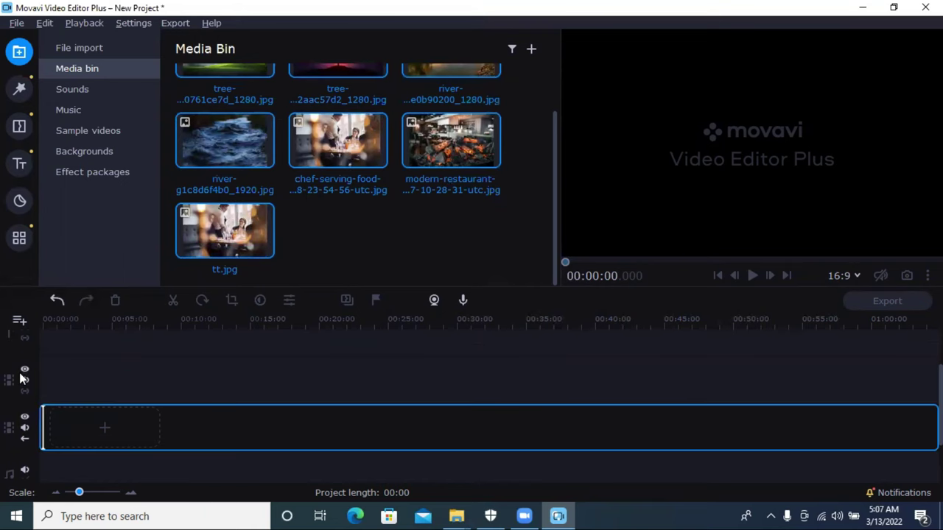
pyautogui.moveTo(182, 327); pyautogui.dragTo(184, 332)
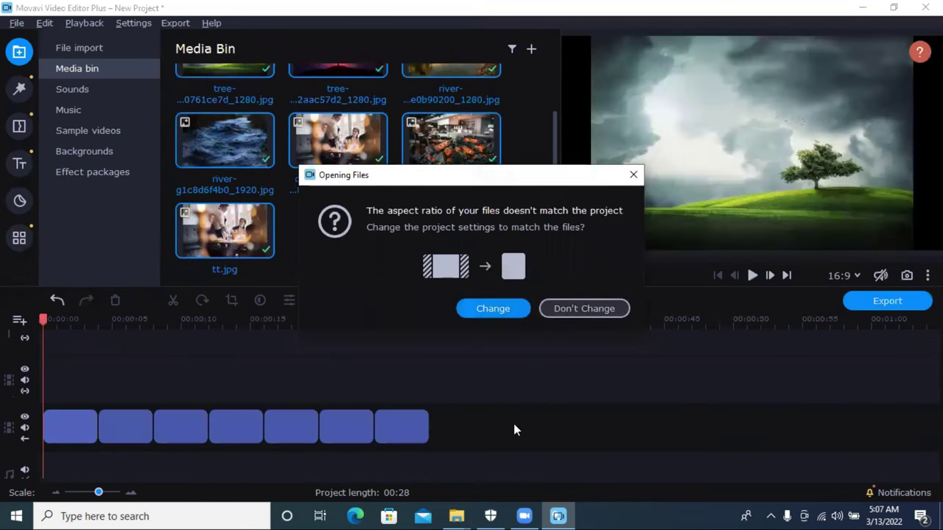
pyautogui.press('Escape')
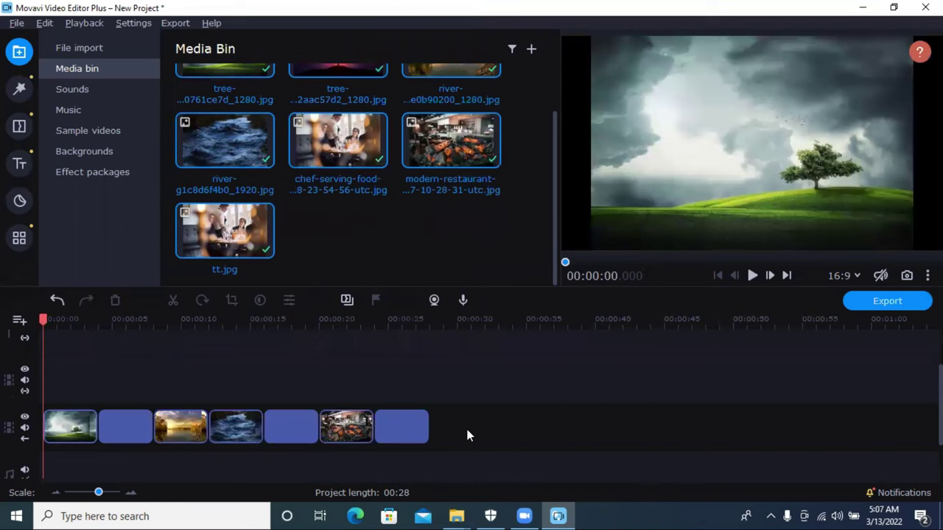
# Step: Select all timeline clips with Ctrl+A and bring up the video editing tools
pyautogui.click(465, 426)
pyautogui.hotkey('ctrl', 'a')
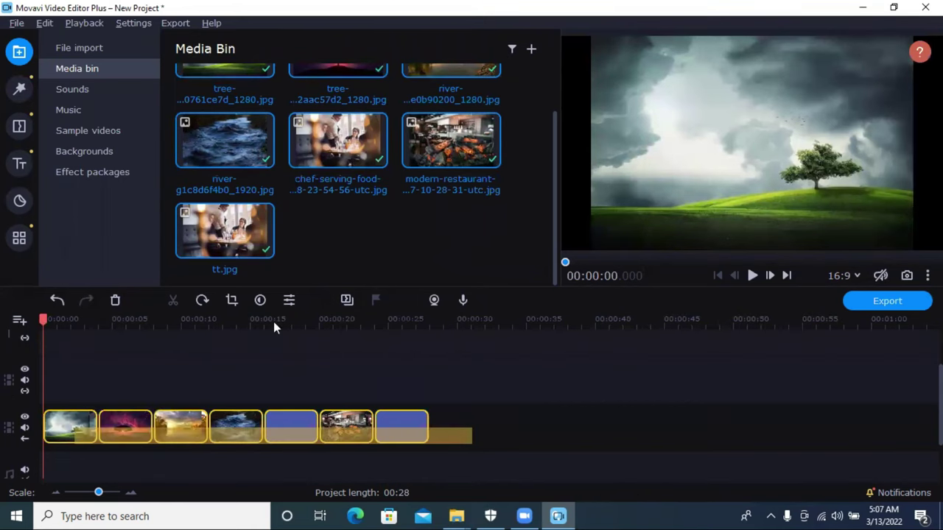
pyautogui.click(232, 300)
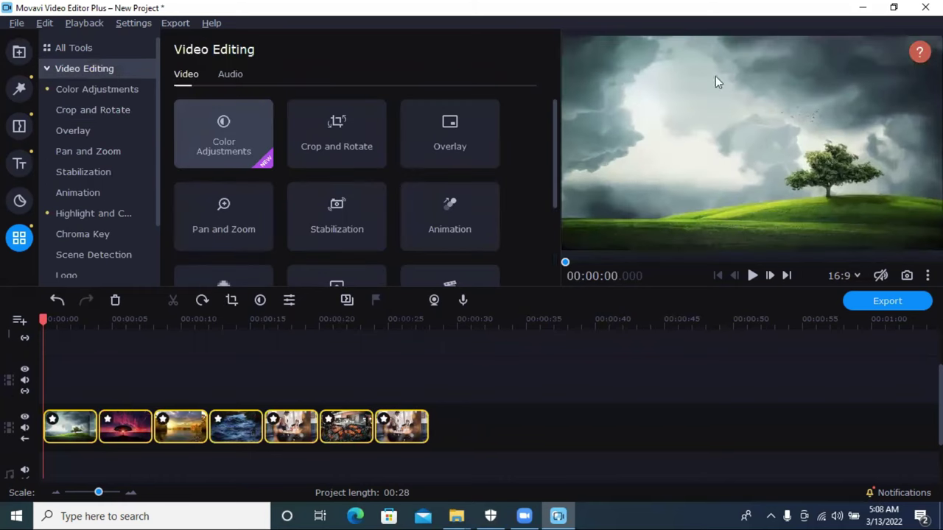
pyautogui.click(60, 320)
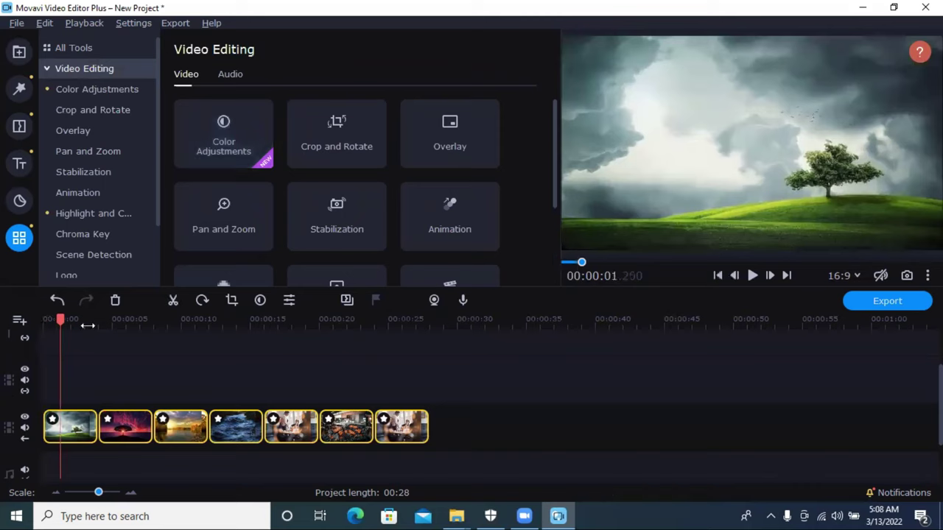
pyautogui.click(110, 330)
pyautogui.click(207, 330)
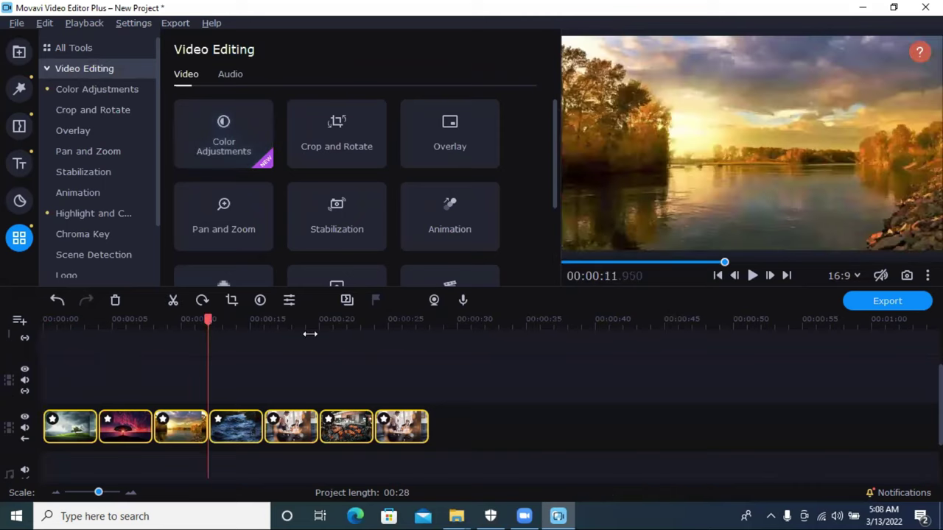
pyautogui.click(339, 342)
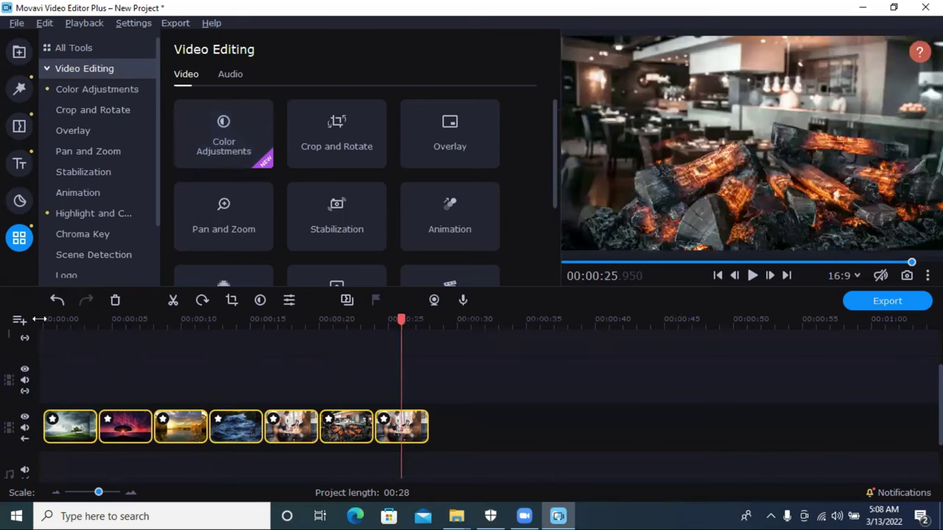
pyautogui.click(36, 324)
pyautogui.click(280, 346)
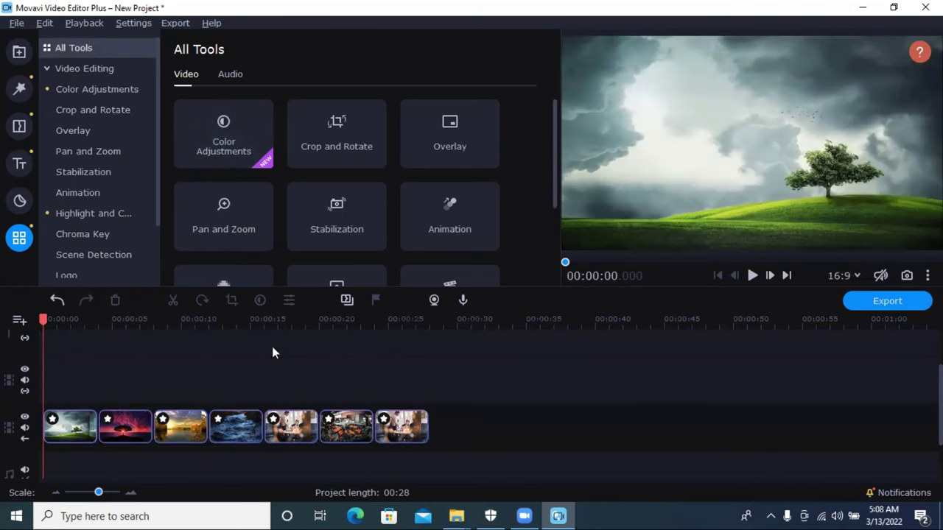
pyautogui.hotkey('ctrl', 'a')
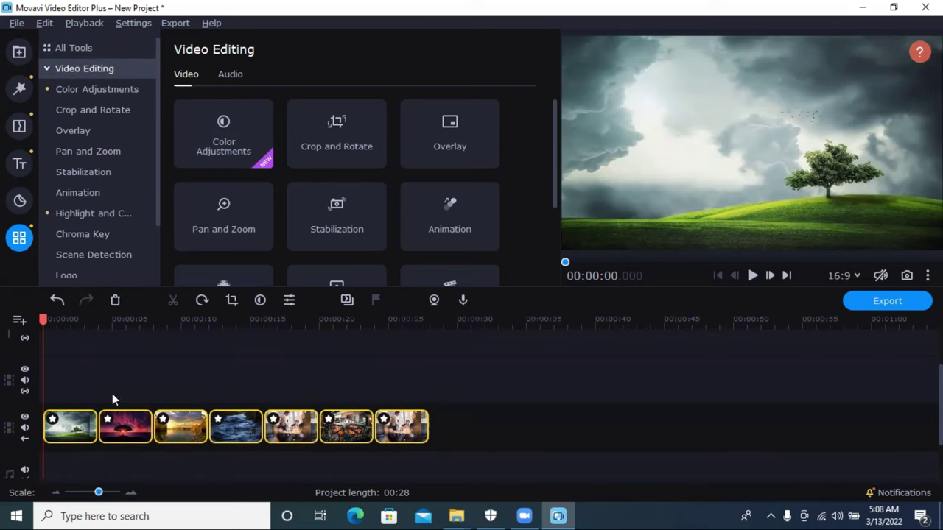
# Step: Select all seven clips and set their Clip Properties duration to 8 seconds
pyautogui.click(287, 301)
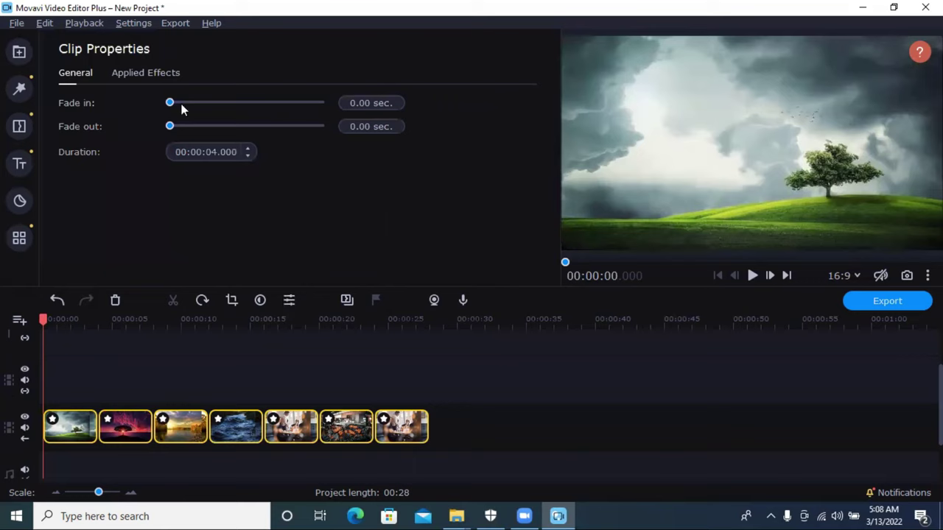
pyautogui.click(217, 152)
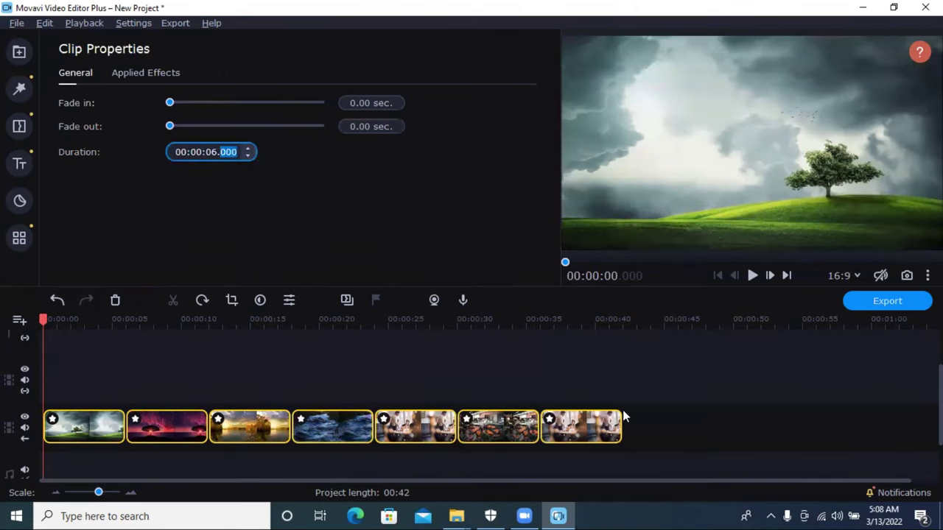
pyautogui.click(698, 417)
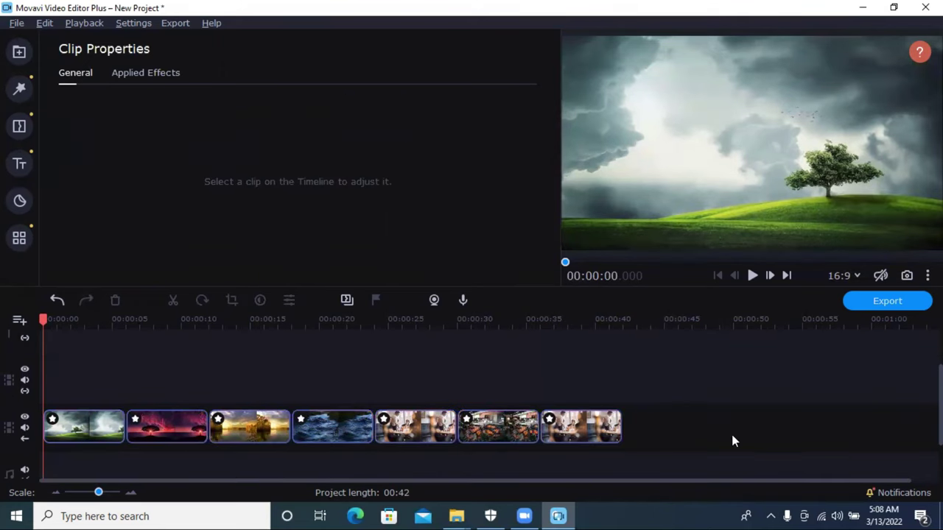
pyautogui.moveTo(641, 375); pyautogui.dragTo(61, 383)
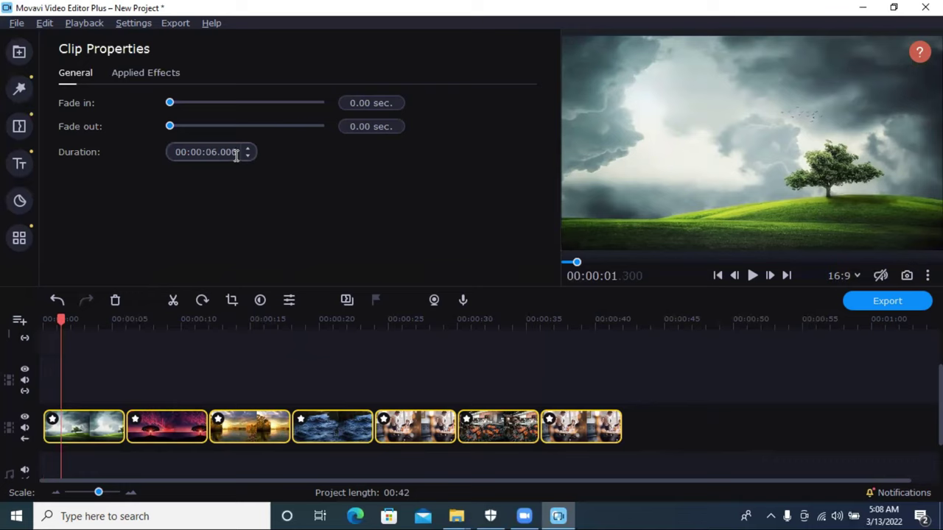
pyautogui.click(213, 153)
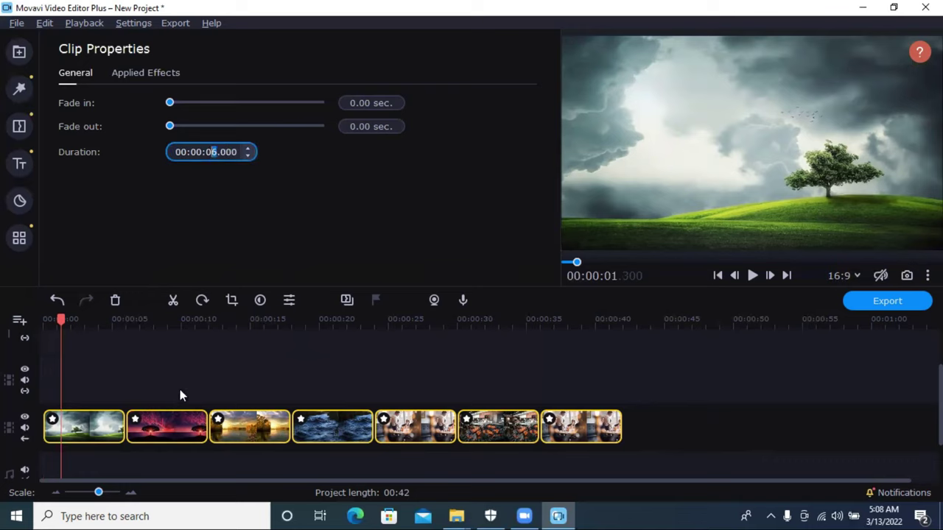
pyautogui.write('8')
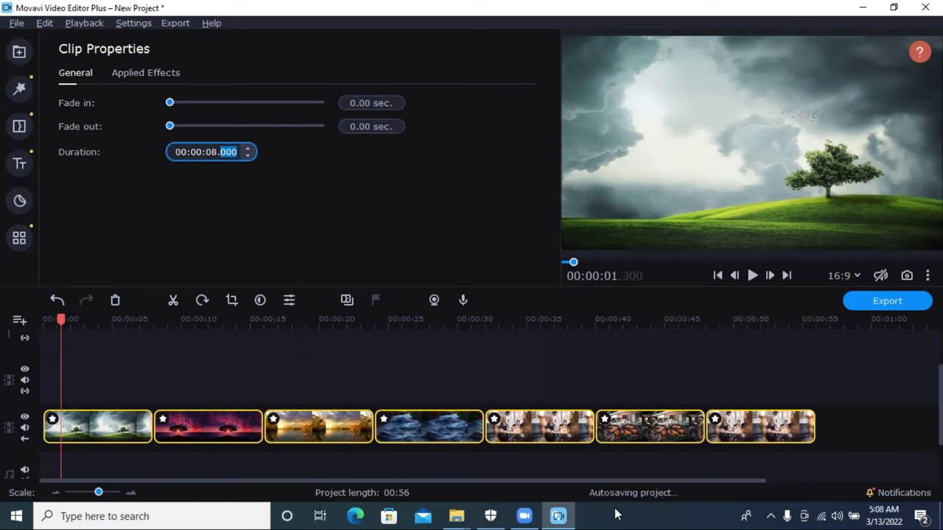
# Step: Reselect the clips, then select only the first clip with playback placed inside it
pyautogui.click(885, 425)
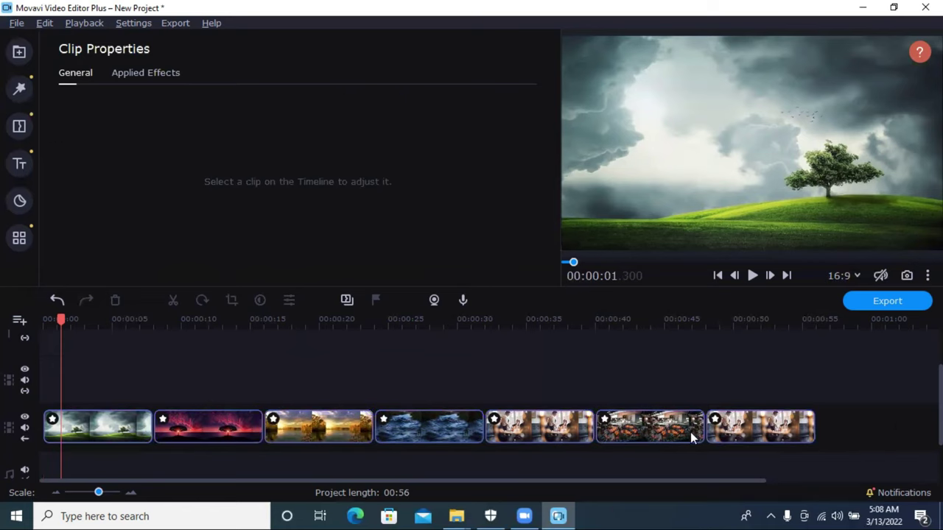
pyautogui.moveTo(876, 428); pyautogui.dragTo(133, 412)
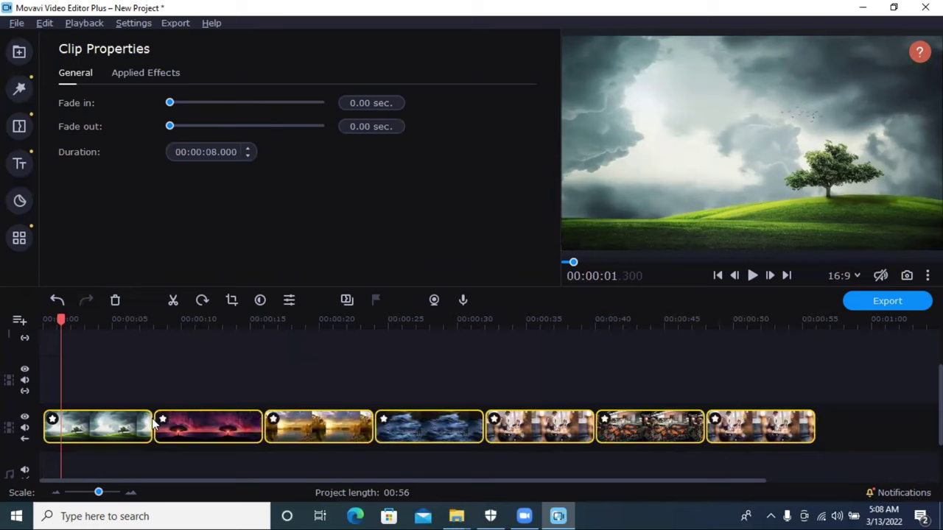
pyautogui.click(135, 433)
pyautogui.click(103, 426)
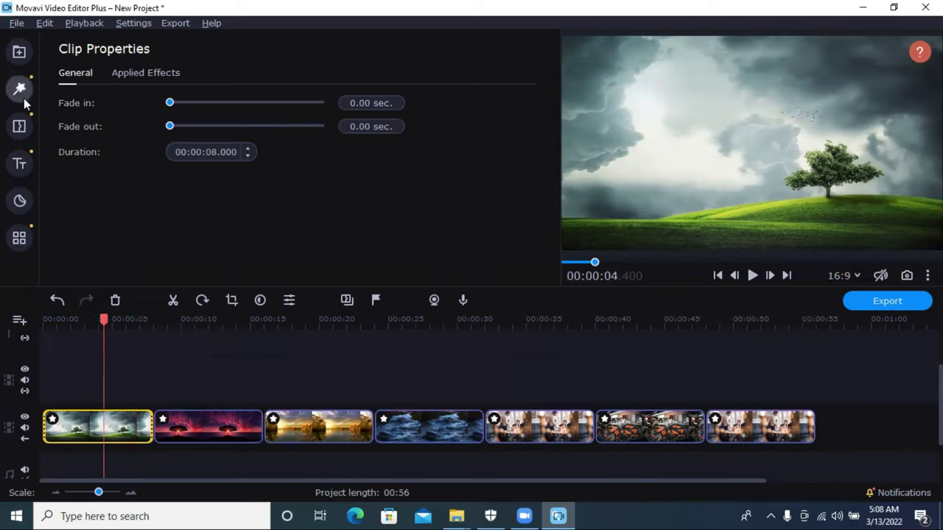
# Step: Add Matrix - small blocks between clips 1–2 and Matrix - med blocks between clips 2–3
pyautogui.click(21, 126)
pyautogui.click(71, 170)
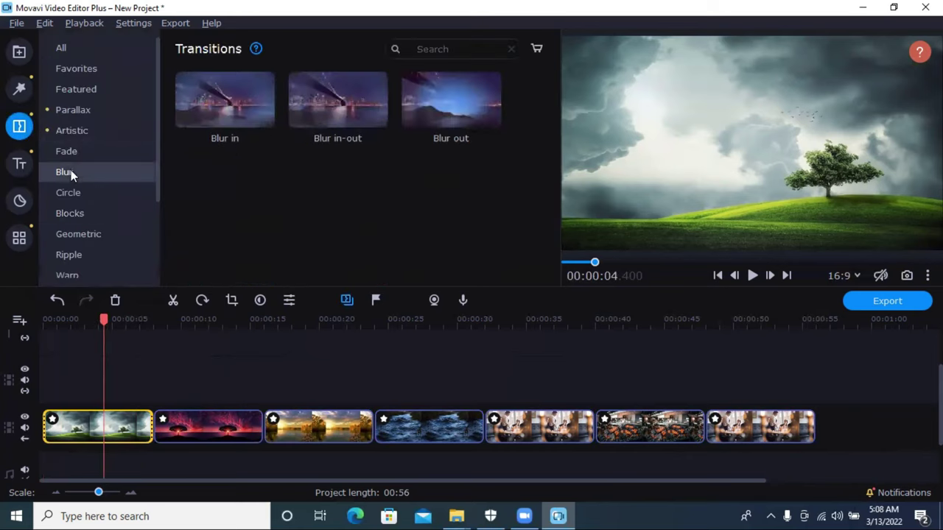
pyautogui.click(71, 131)
pyautogui.click(73, 109)
pyautogui.click(73, 89)
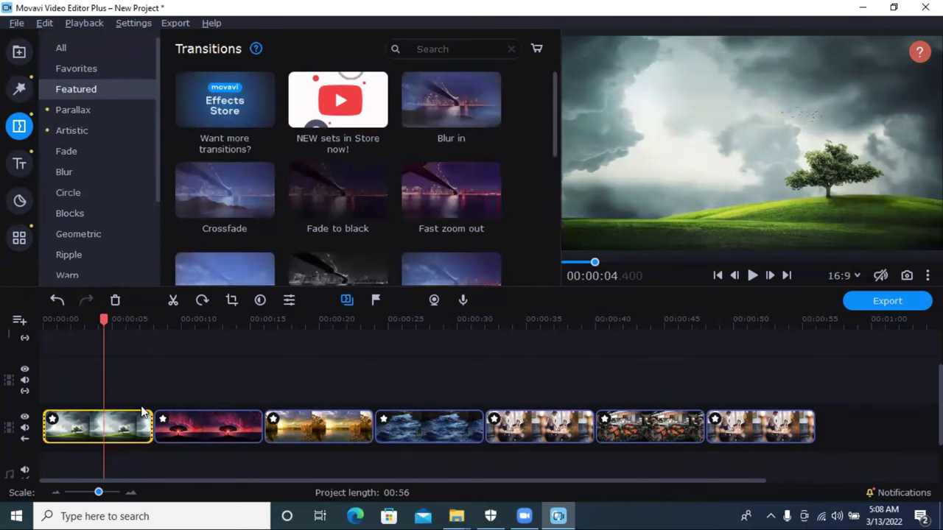
pyautogui.click(156, 431)
pyautogui.click(146, 429)
pyautogui.click(58, 150)
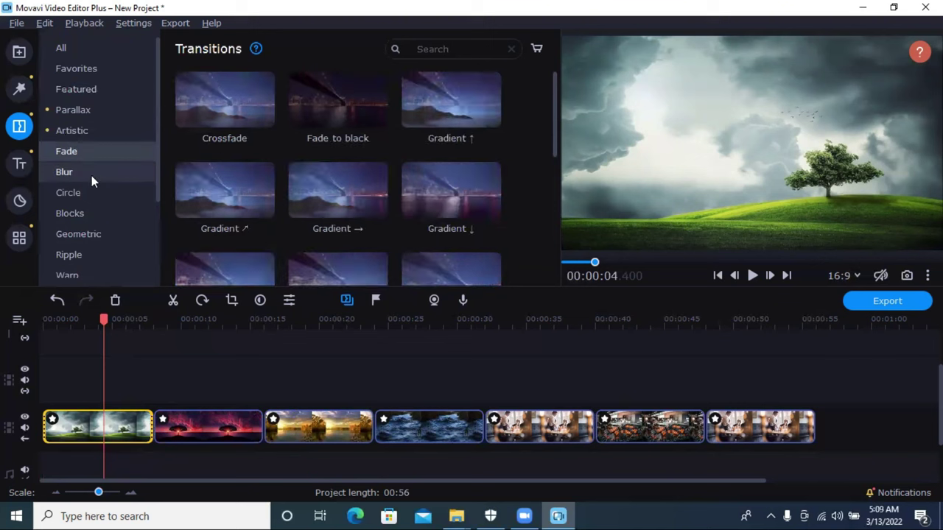
pyautogui.click(95, 211)
pyautogui.moveTo(327, 106); pyautogui.dragTo(156, 427)
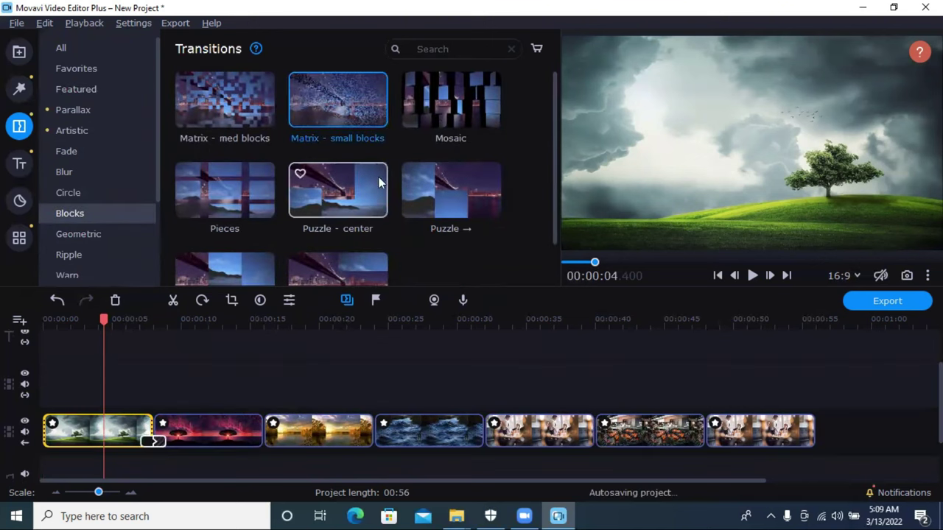
pyautogui.moveTo(238, 117); pyautogui.dragTo(263, 435)
# Step: Add the Geometric Cross 2 transition between clips 3 and 4
pyautogui.click(215, 177)
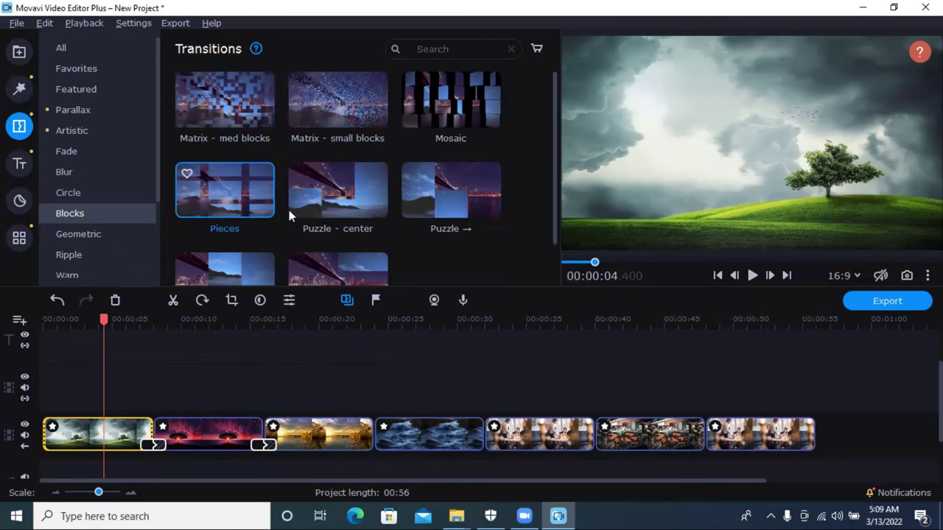
pyautogui.scroll(-1, 288, 210)
pyautogui.click(73, 235)
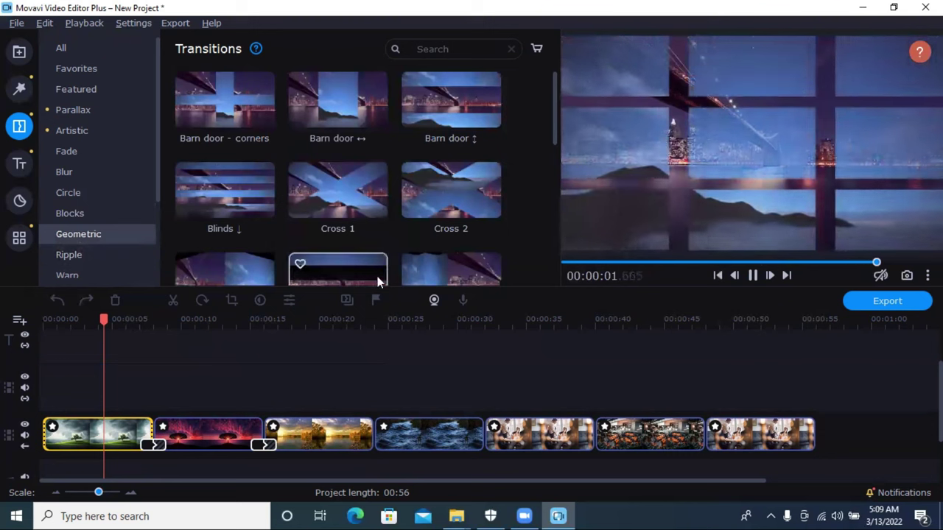
pyautogui.click(458, 210)
pyautogui.moveTo(459, 210); pyautogui.dragTo(372, 423)
# Step: Add Cube, Origami - pleats and Origami - valley at the last three joins
pyautogui.scroll(-1, 301, 250)
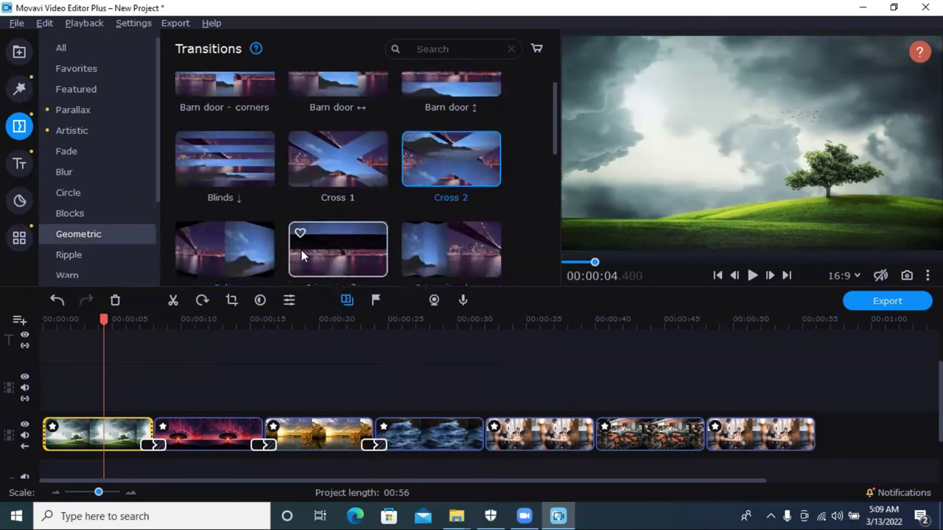
pyautogui.click(224, 219)
pyautogui.moveTo(224, 220); pyautogui.dragTo(481, 433)
pyautogui.scroll(-1, 425, 236)
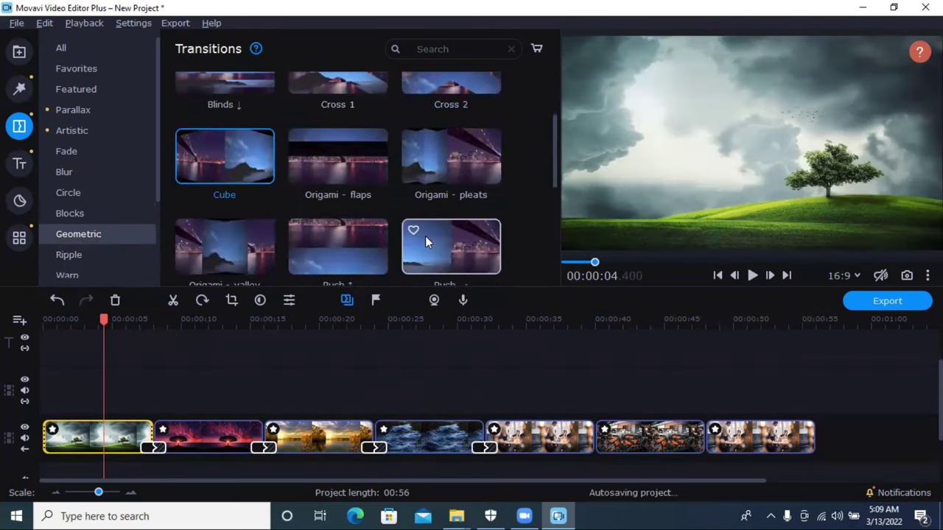
pyautogui.moveTo(439, 203); pyautogui.dragTo(592, 430)
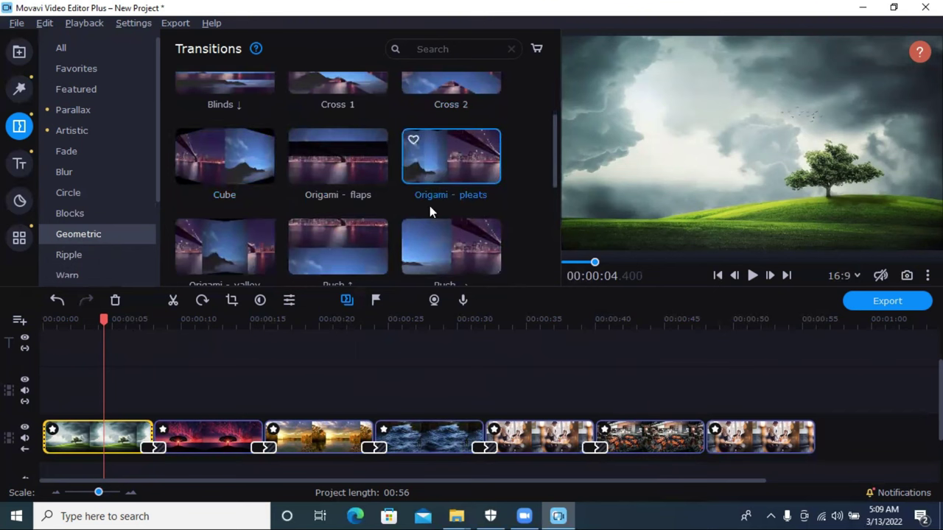
pyautogui.scroll(-1, 429, 205)
pyautogui.moveTo(264, 205); pyautogui.dragTo(726, 440)
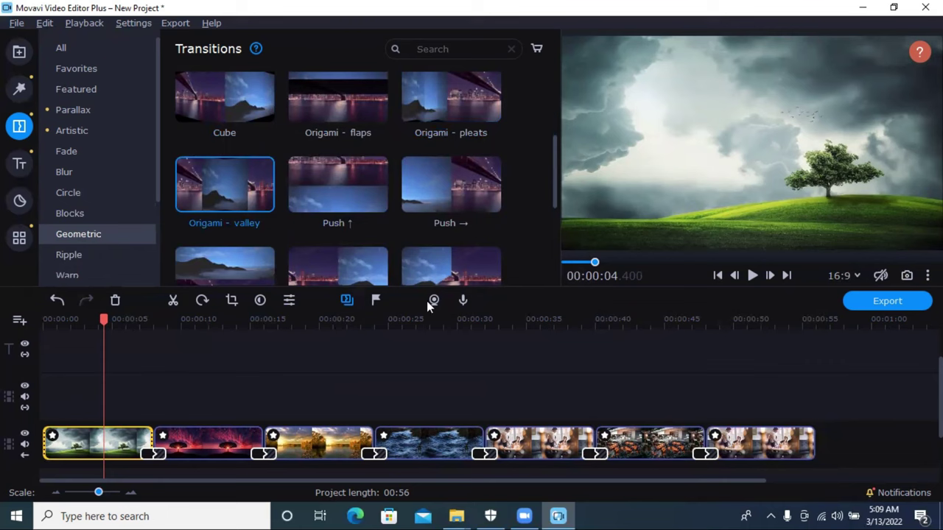
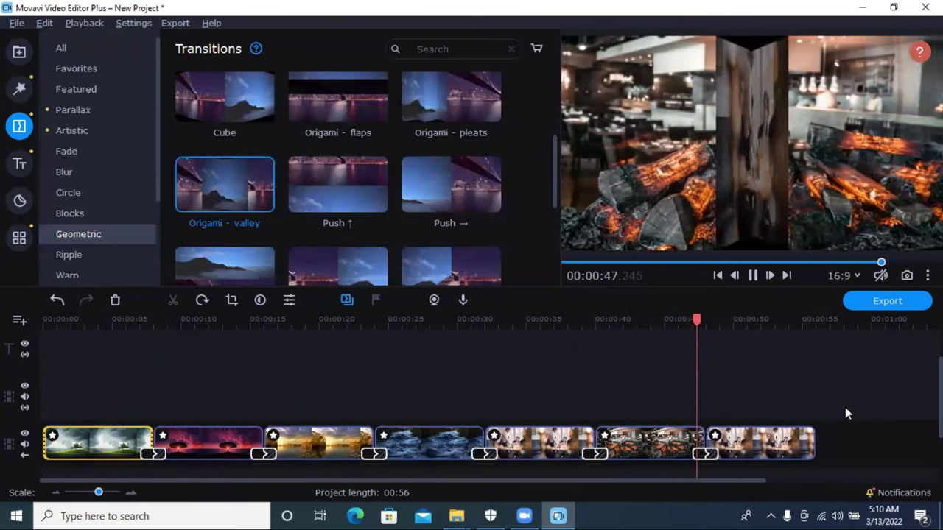
# Step: Pause the preview and browse the Blur and Circle transition categories
pyautogui.click(752, 275)
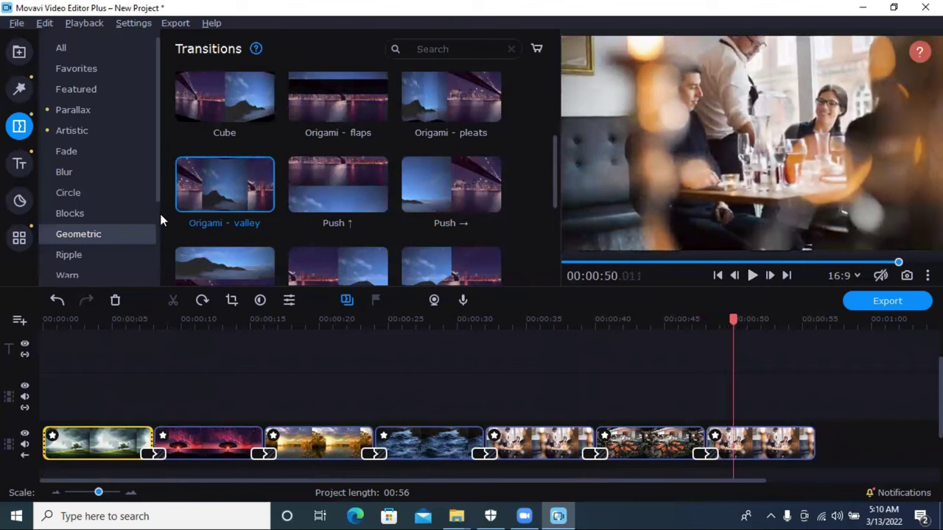
pyautogui.click(85, 171)
pyautogui.click(86, 193)
pyautogui.click(53, 170)
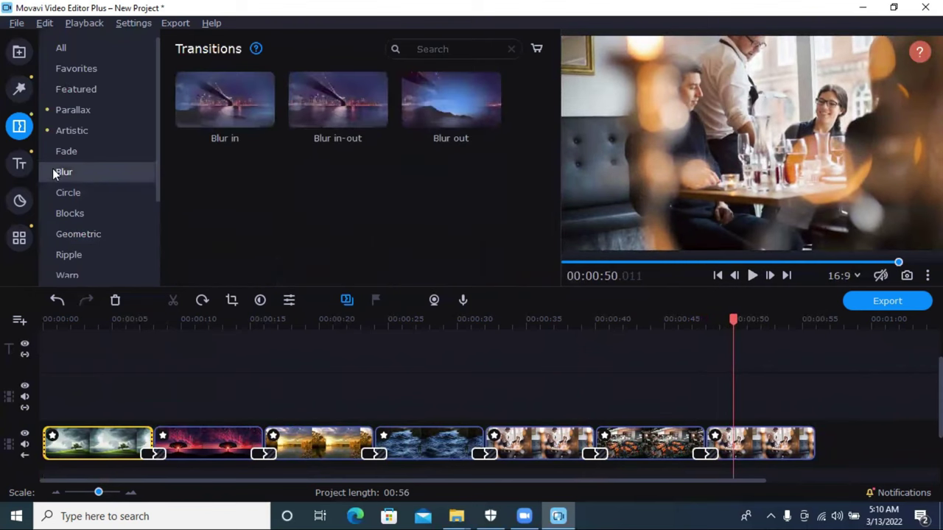
# Step: With the playhead in the first clip, browse the Blur, Artistic, Adjustments, Noise and Favourite filters
pyautogui.click(20, 87)
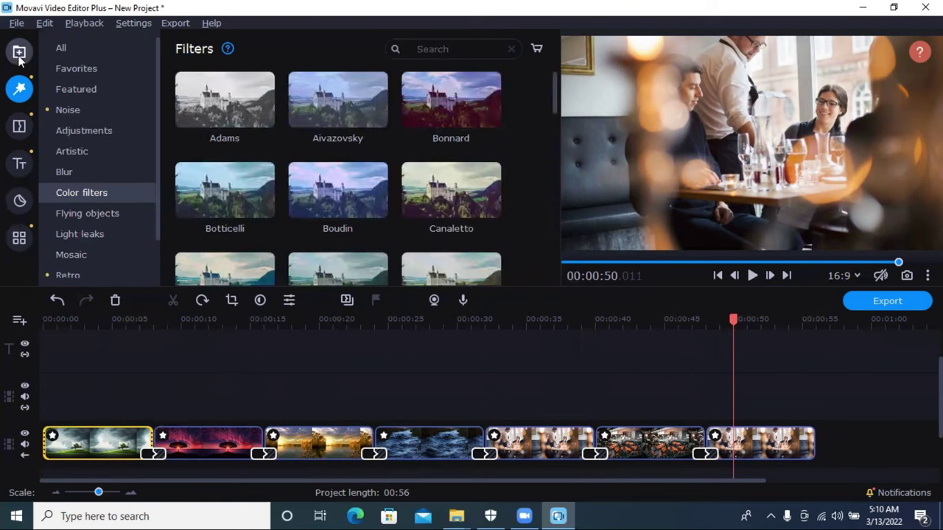
pyautogui.click(122, 442)
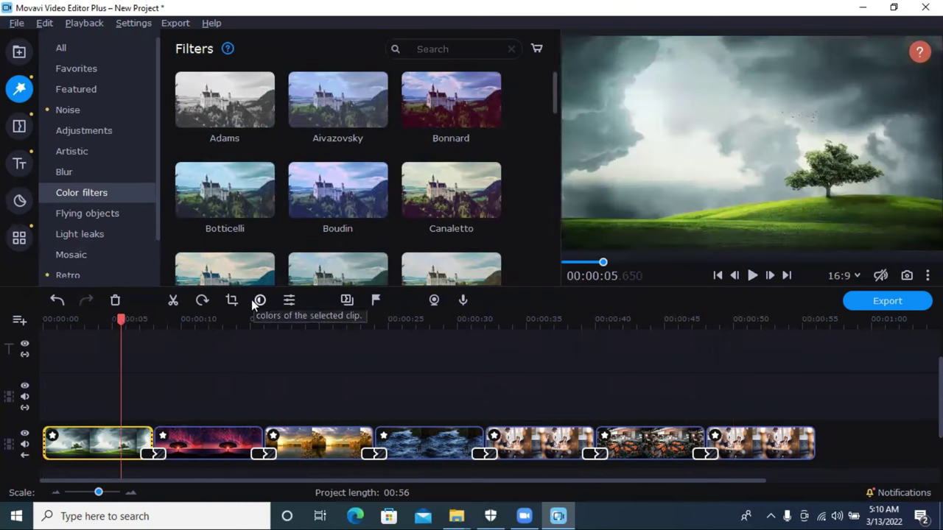
pyautogui.click(73, 172)
pyautogui.click(73, 151)
pyautogui.click(76, 132)
pyautogui.click(77, 109)
pyautogui.click(62, 69)
# Step: Look through the Transitions, Titles and Stickers libraries, then bring up the full editing tools list
pyautogui.click(20, 132)
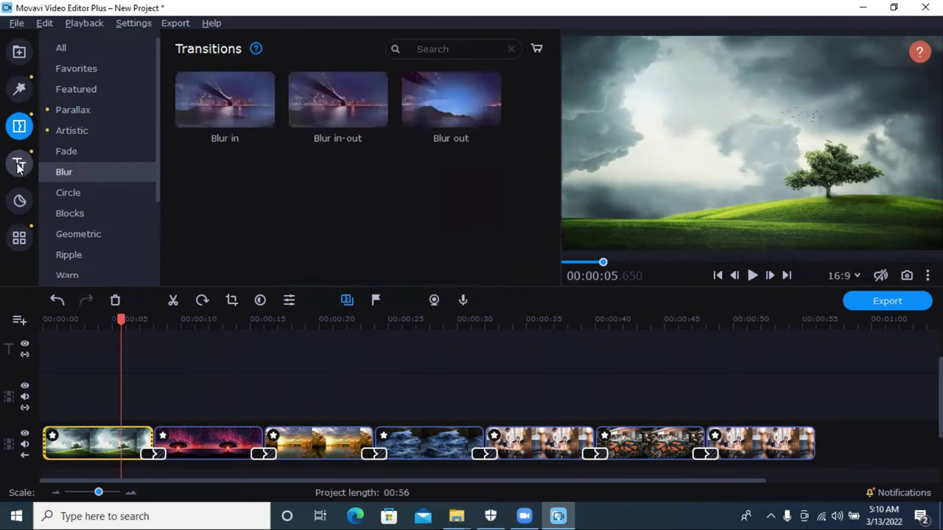
pyautogui.click(18, 165)
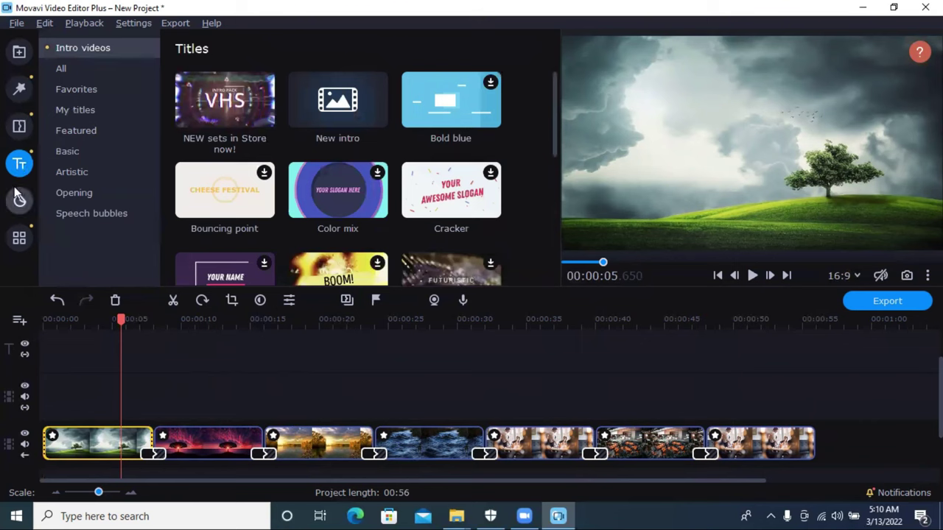
pyautogui.click(19, 198)
pyautogui.click(19, 237)
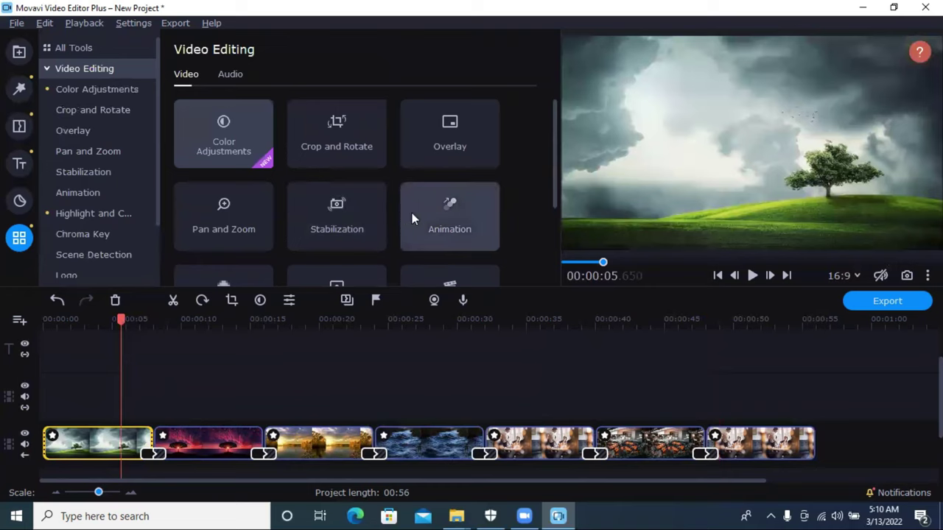
pyautogui.scroll(-2, 412, 213)
pyautogui.scroll(2, 412, 209)
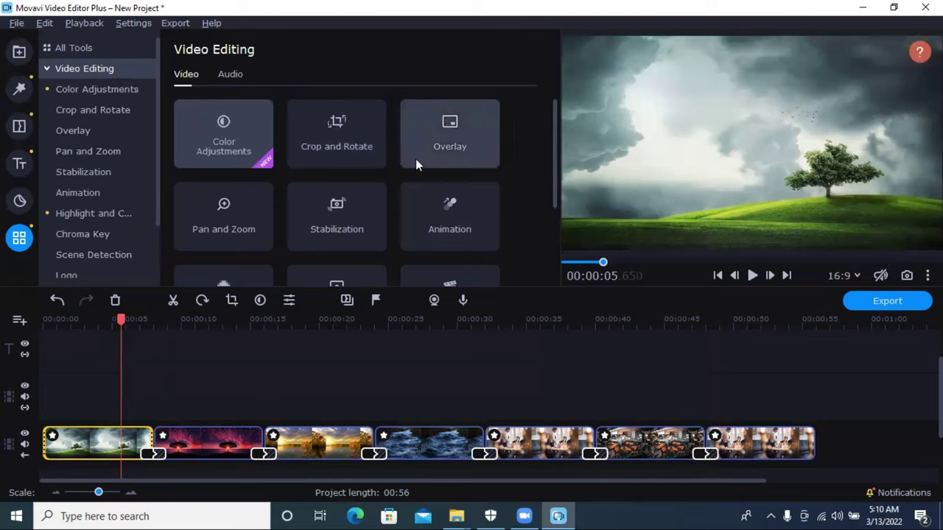
pyautogui.click(230, 225)
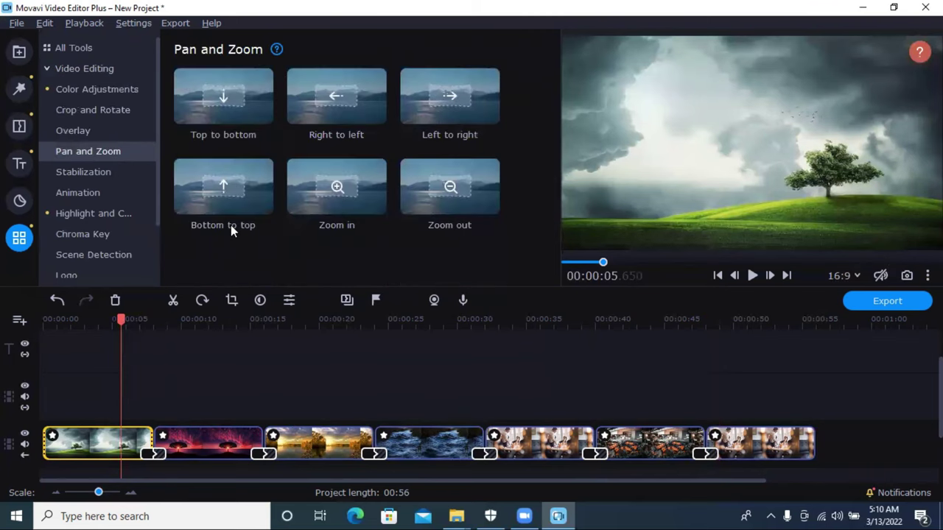
pyautogui.moveTo(240, 101); pyautogui.dragTo(81, 457)
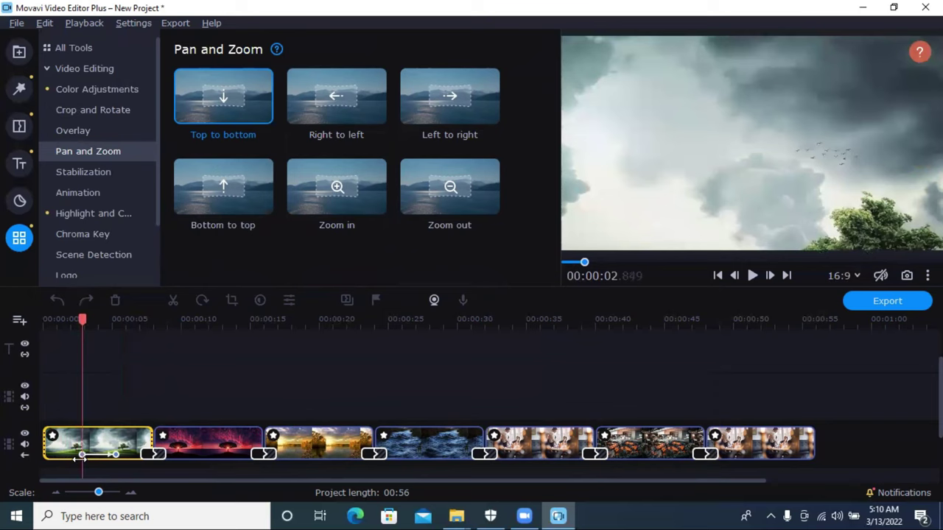
pyautogui.moveTo(76, 321); pyautogui.dragTo(43, 321)
pyautogui.click(746, 277)
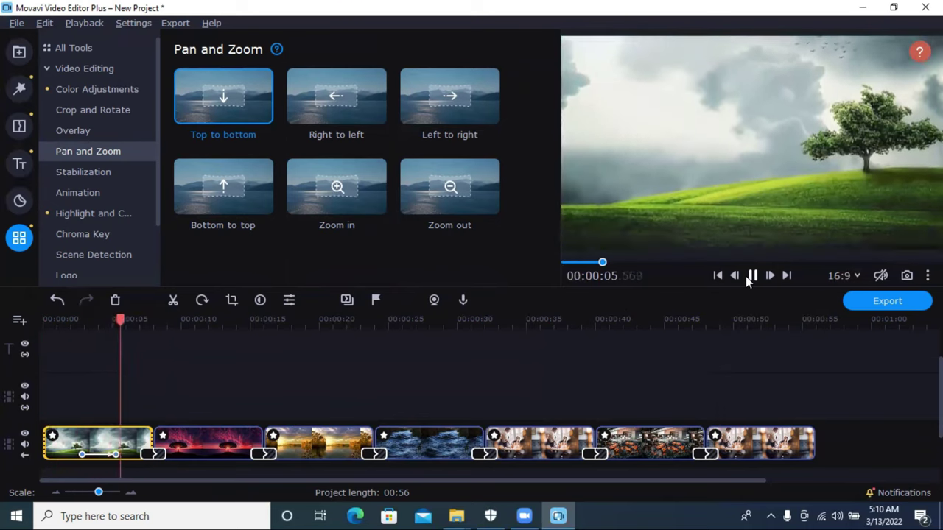
pyautogui.click(750, 276)
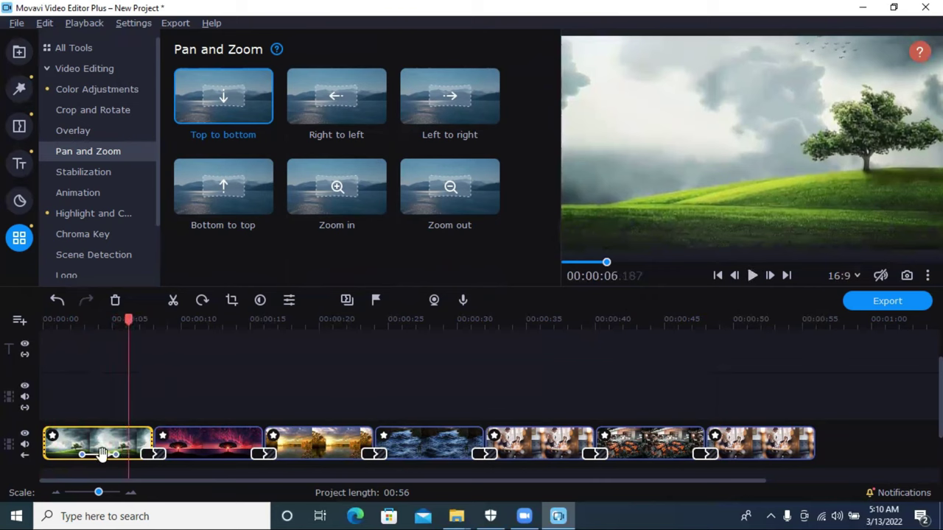
pyautogui.click(115, 300)
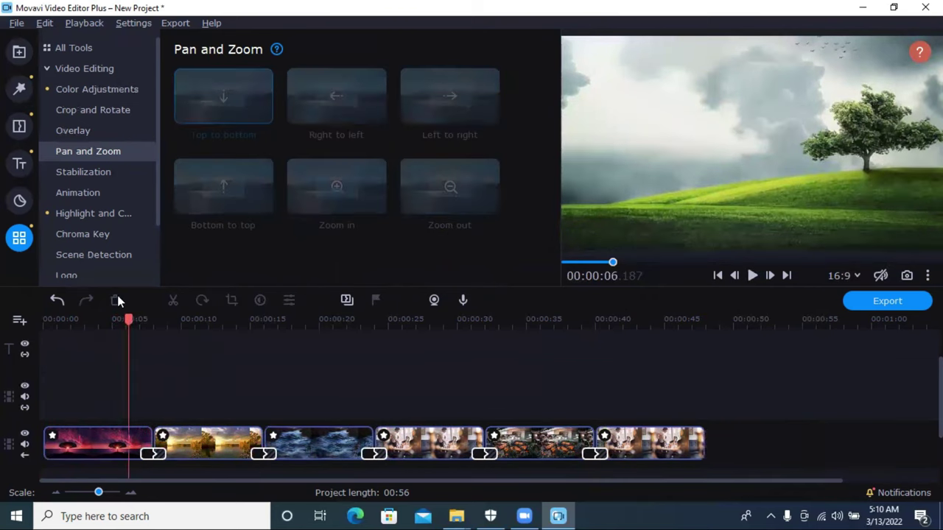
pyautogui.click(56, 301)
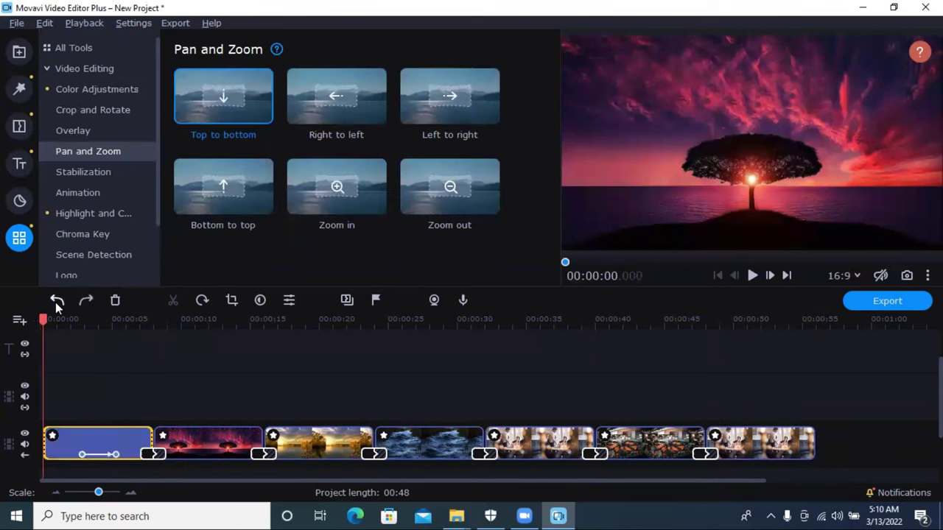
pyautogui.click(114, 454)
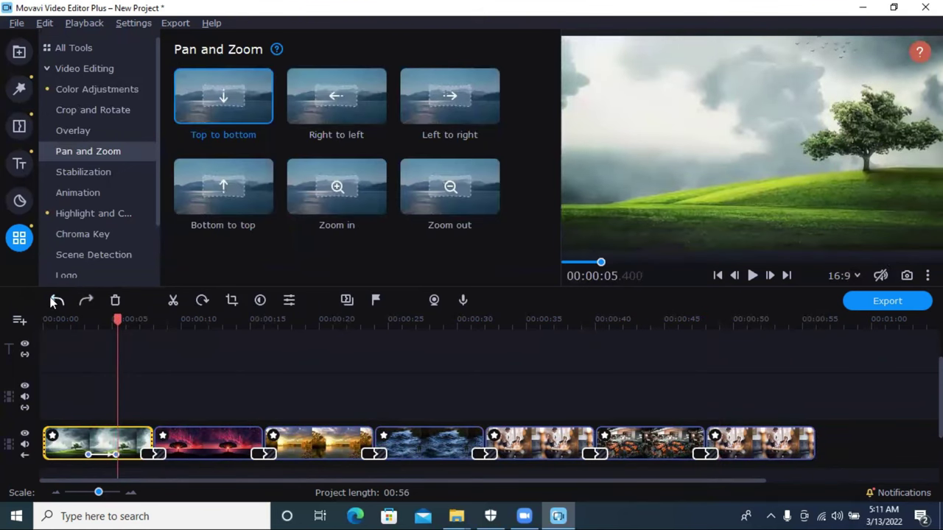
pyautogui.click(56, 301)
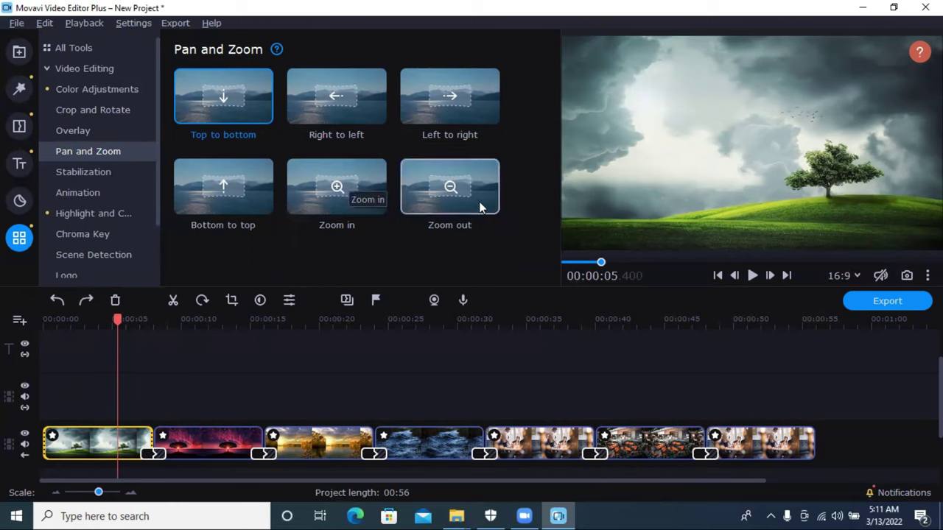
pyautogui.moveTo(437, 193); pyautogui.dragTo(80, 479)
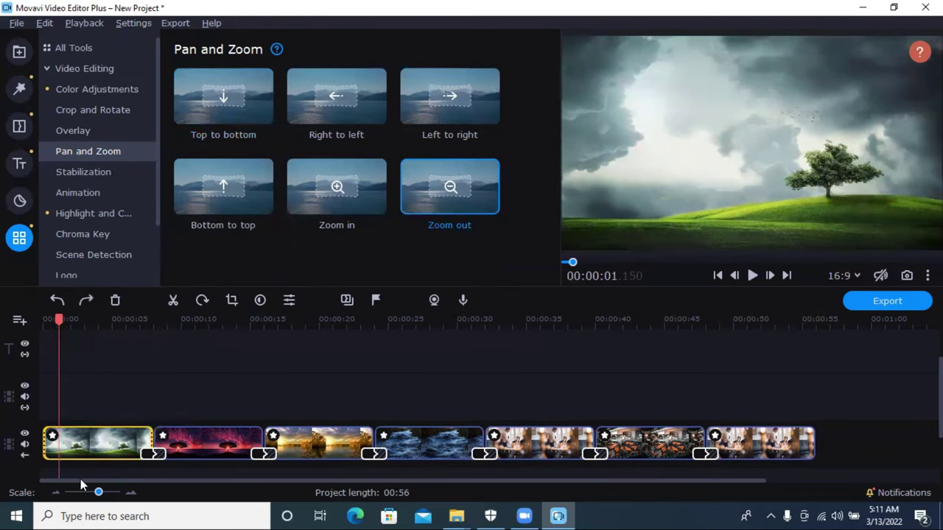
pyautogui.click(95, 450)
pyautogui.moveTo(427, 199); pyautogui.dragTo(88, 434)
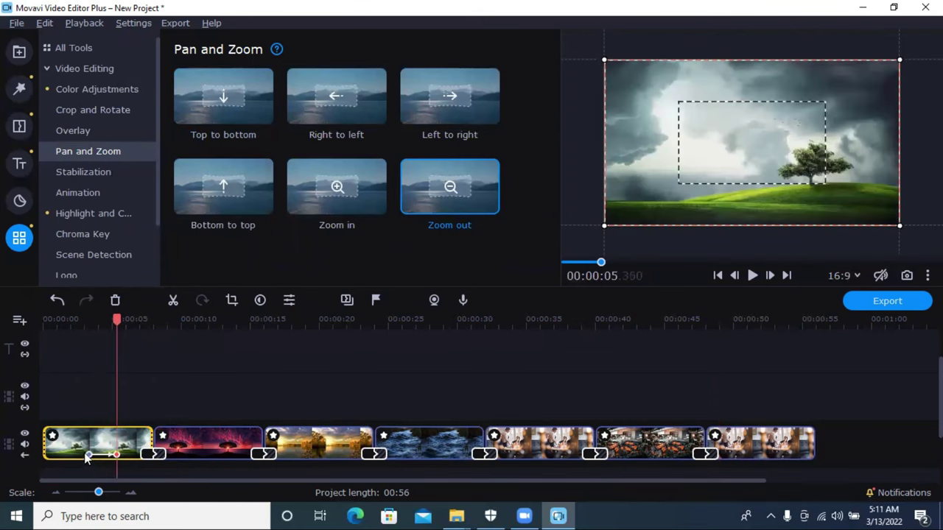
pyautogui.click(84, 455)
pyautogui.moveTo(87, 455); pyautogui.dragTo(51, 454)
pyautogui.moveTo(116, 455); pyautogui.dragTo(129, 454)
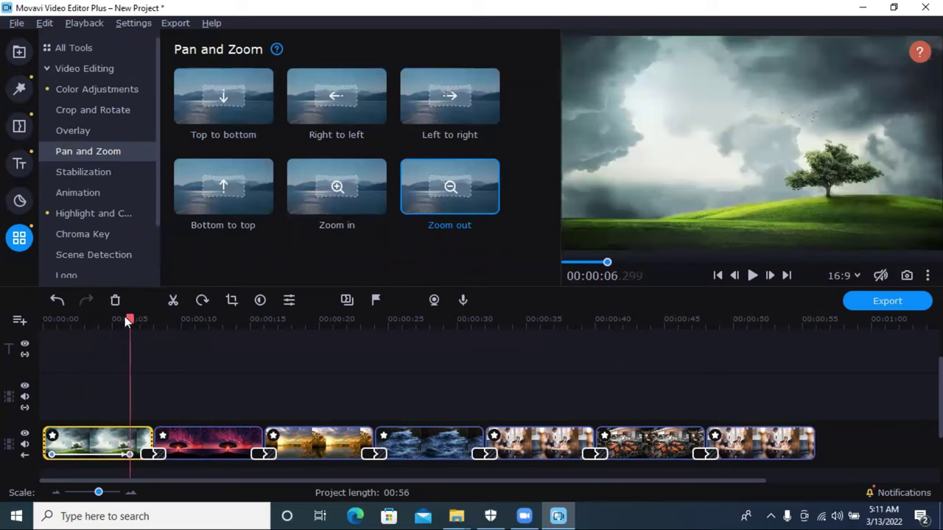
pyautogui.moveTo(129, 318); pyautogui.dragTo(33, 352)
pyautogui.click(751, 275)
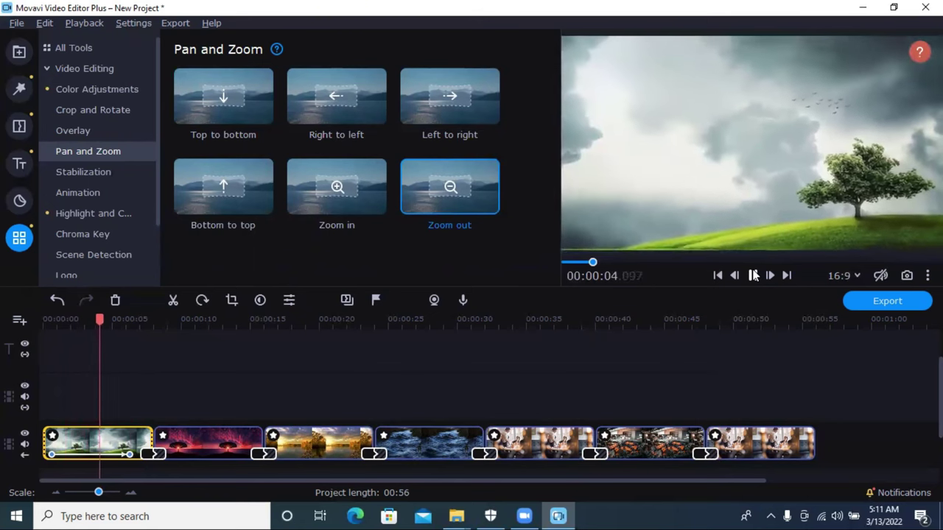
pyautogui.click(56, 299)
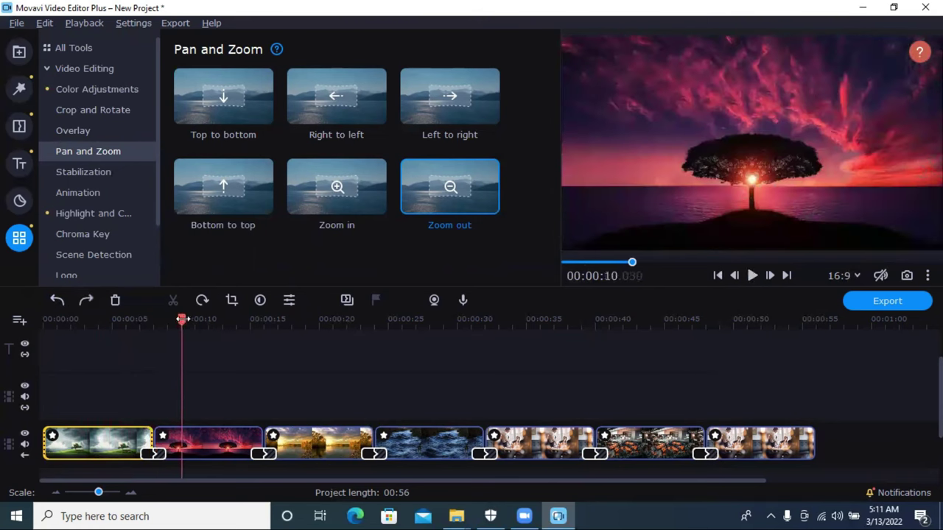
pyautogui.moveTo(130, 319); pyautogui.dragTo(7, 325)
pyautogui.moveTo(349, 196); pyautogui.dragTo(194, 423)
pyautogui.moveTo(129, 421); pyautogui.dragTo(67, 466)
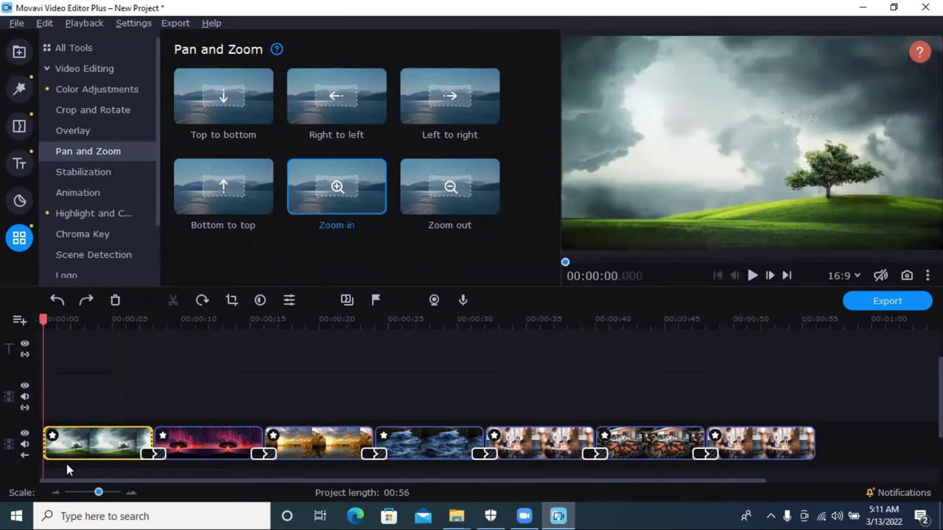
# Step: Apply the Zoom in preset to the first storm-cloud tree clip and preview it from the start
pyautogui.moveTo(370, 179); pyautogui.dragTo(139, 447)
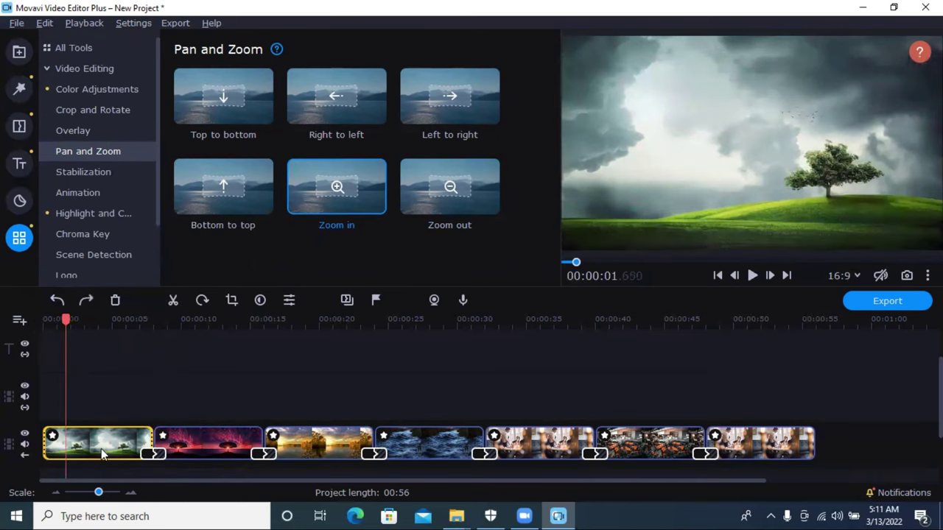
pyautogui.moveTo(320, 206); pyautogui.dragTo(140, 455)
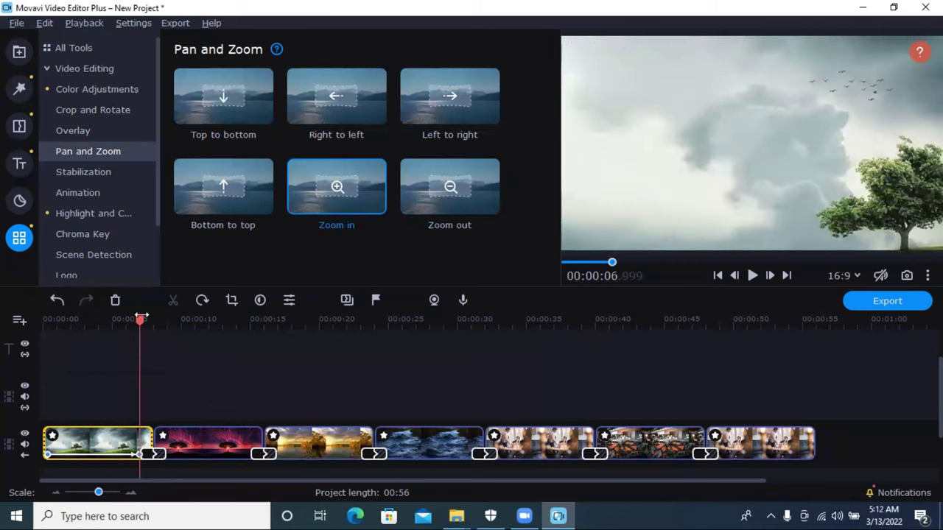
pyautogui.moveTo(138, 322); pyautogui.dragTo(29, 344)
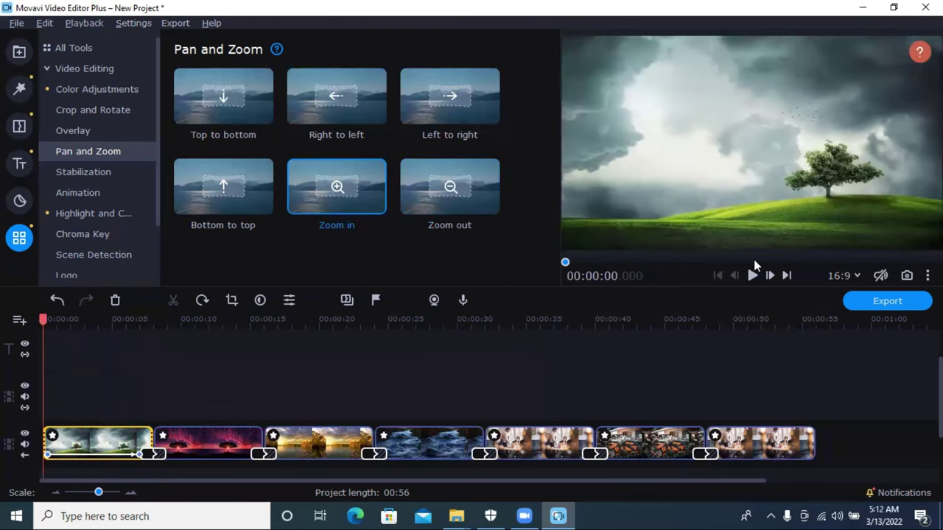
pyautogui.click(753, 274)
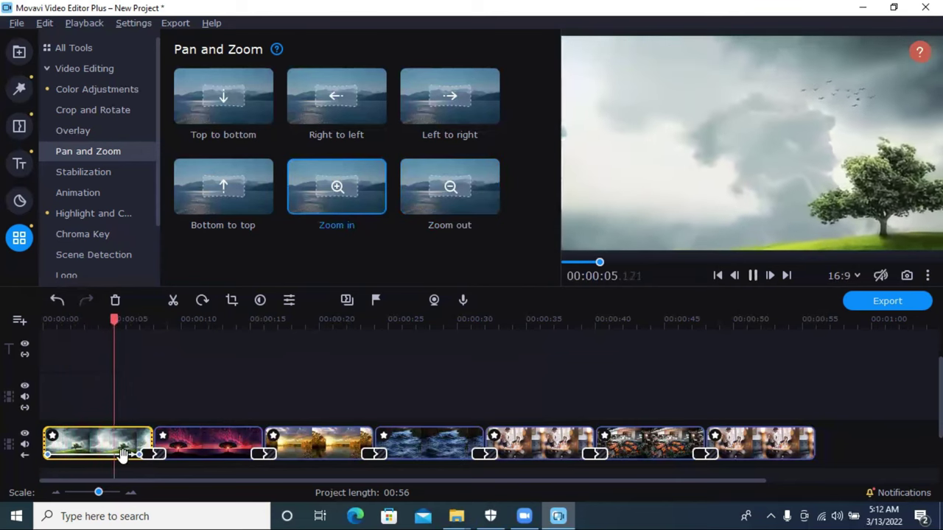
pyautogui.click(50, 453)
pyautogui.click(71, 453)
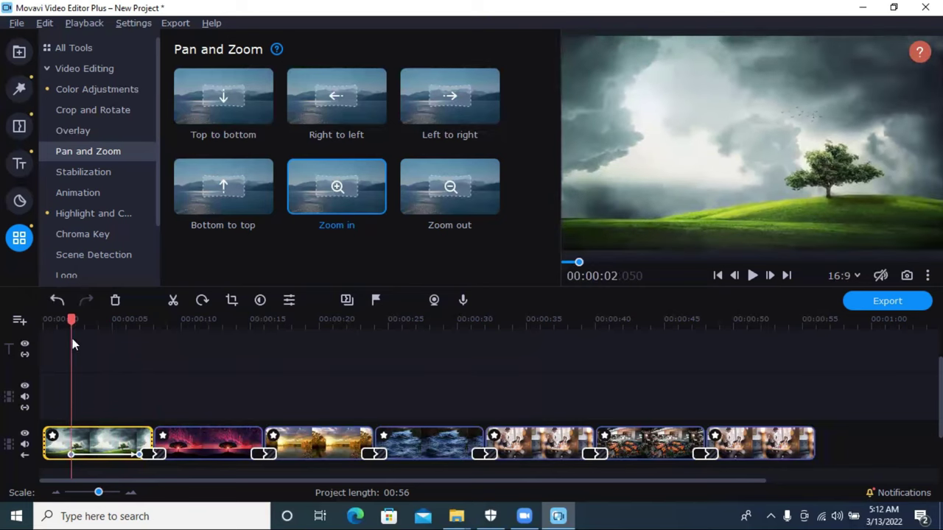
# Step: Start the zoom at the clip's beginning and enlarge its zoom frame toward both corners
pyautogui.moveTo(134, 450); pyautogui.dragTo(120, 453)
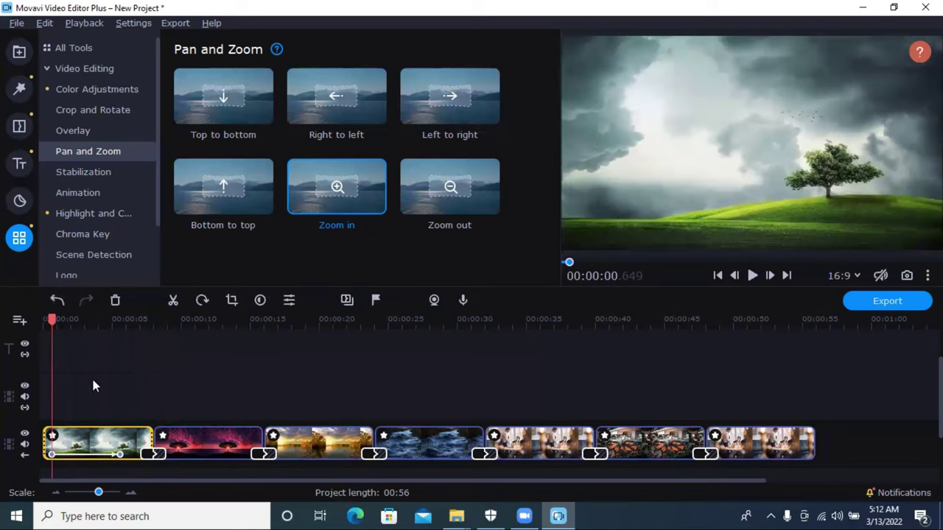
pyautogui.click(98, 450)
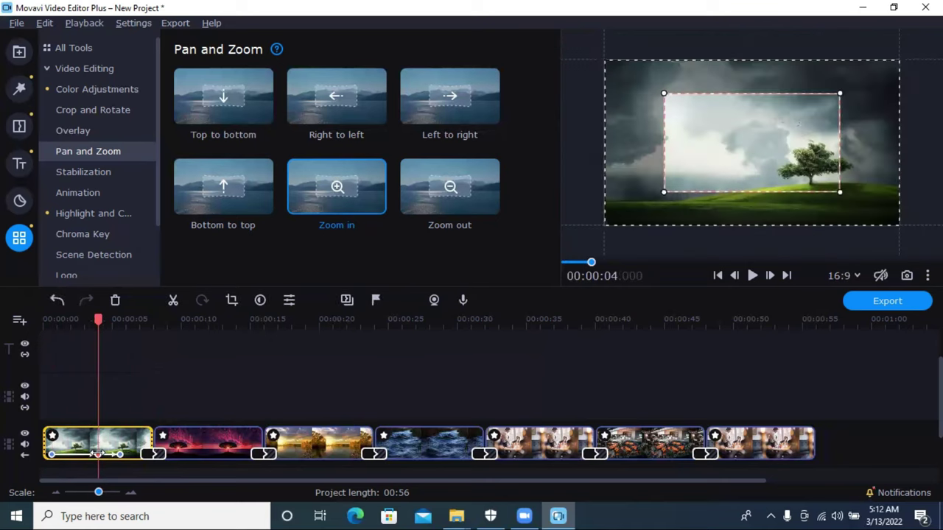
pyautogui.moveTo(663, 192); pyautogui.dragTo(625, 214)
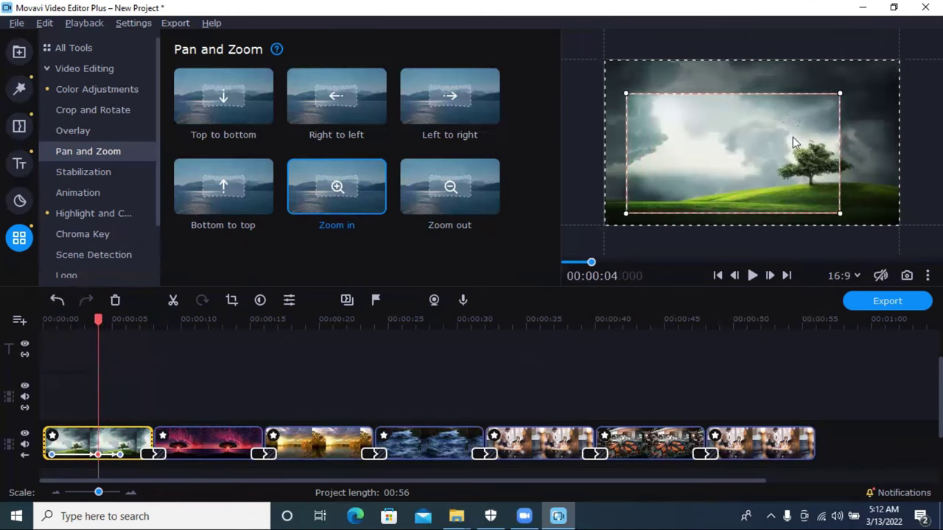
pyautogui.moveTo(837, 96); pyautogui.dragTo(884, 77)
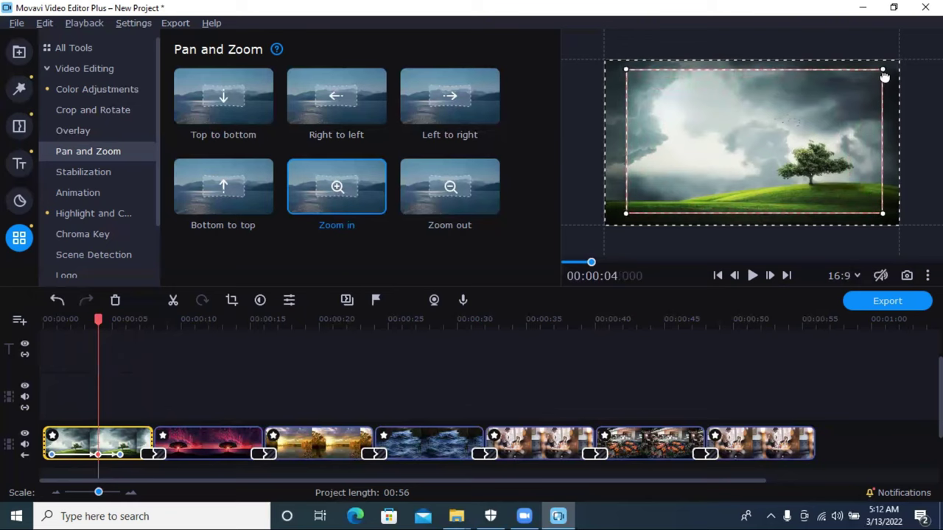
pyautogui.click(712, 373)
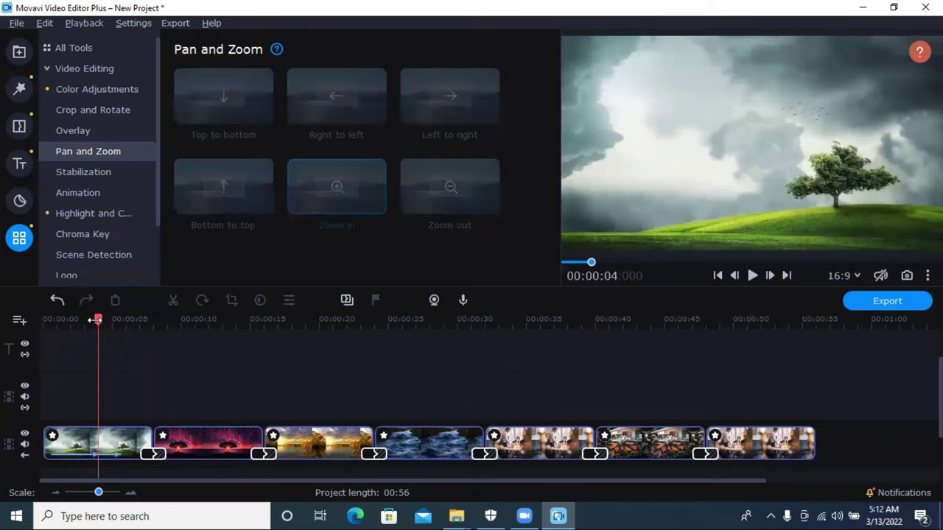
# Step: Move the first clip's zoom keyframe later and replay the opening to check it
pyautogui.moveTo(95, 320); pyautogui.dragTo(29, 321)
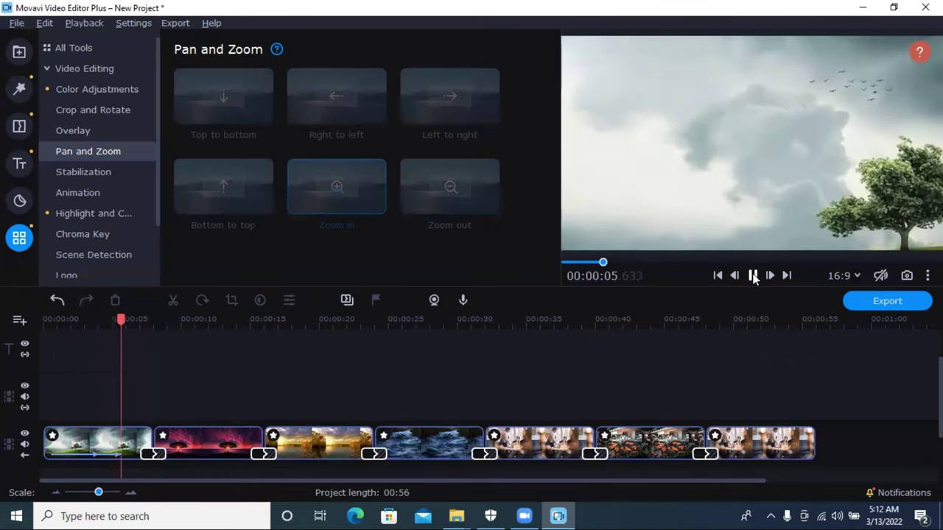
pyautogui.click(95, 455)
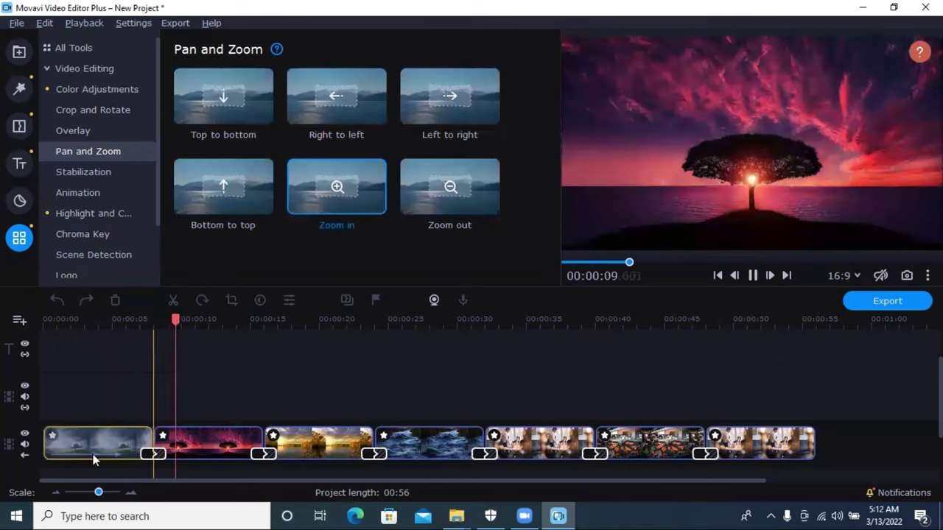
pyautogui.click(115, 462)
pyautogui.moveTo(103, 453); pyautogui.dragTo(131, 453)
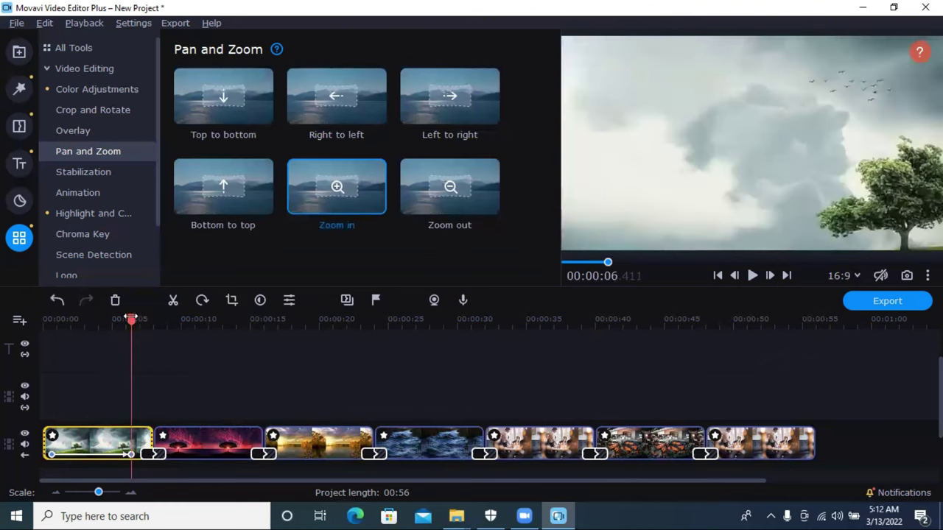
pyautogui.moveTo(131, 318); pyautogui.dragTo(22, 334)
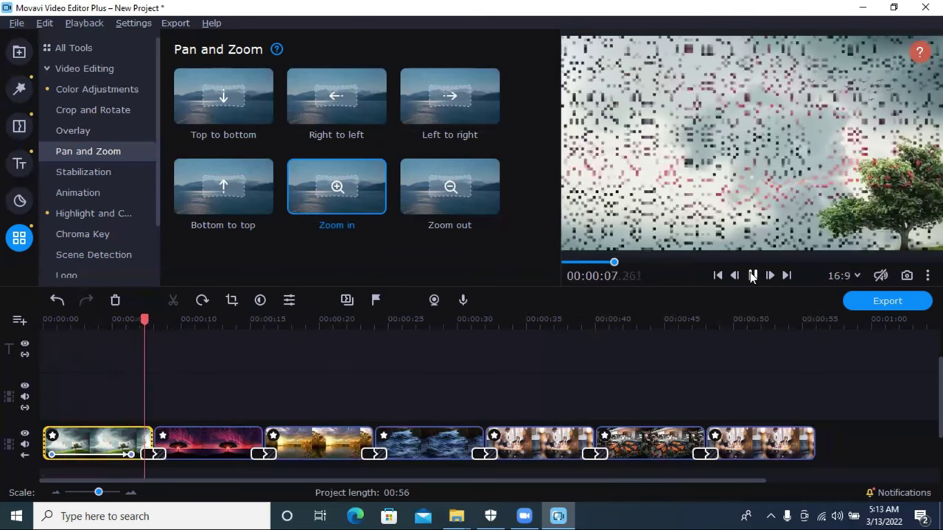
pyautogui.click(752, 275)
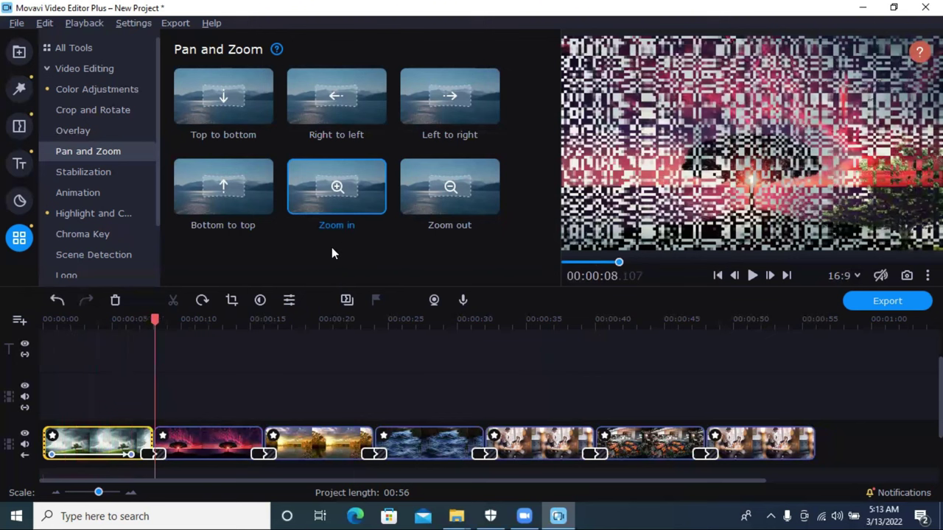
# Step: Give the red sunset tree clip a Zoom in with an enlarged frame and review it
pyautogui.moveTo(335, 219); pyautogui.dragTo(208, 436)
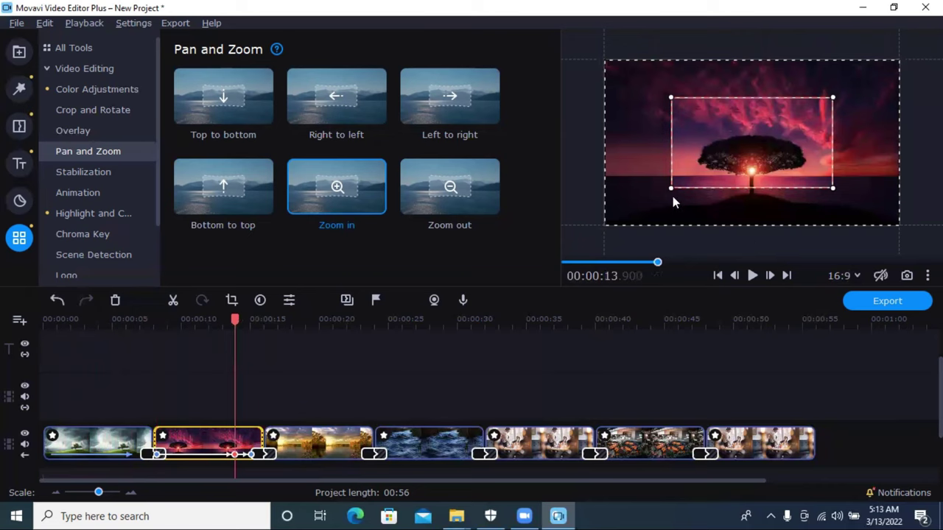
pyautogui.moveTo(667, 192); pyautogui.dragTo(628, 214)
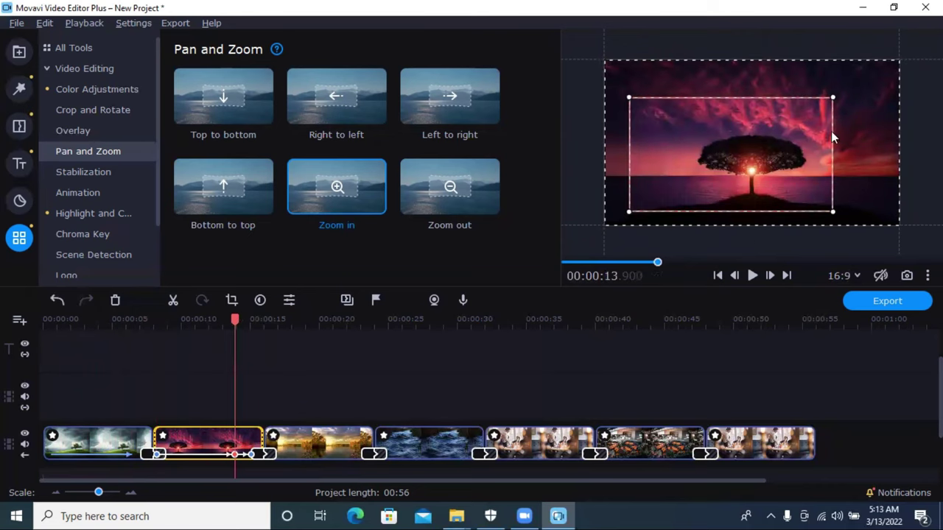
pyautogui.moveTo(830, 98); pyautogui.dragTo(886, 71)
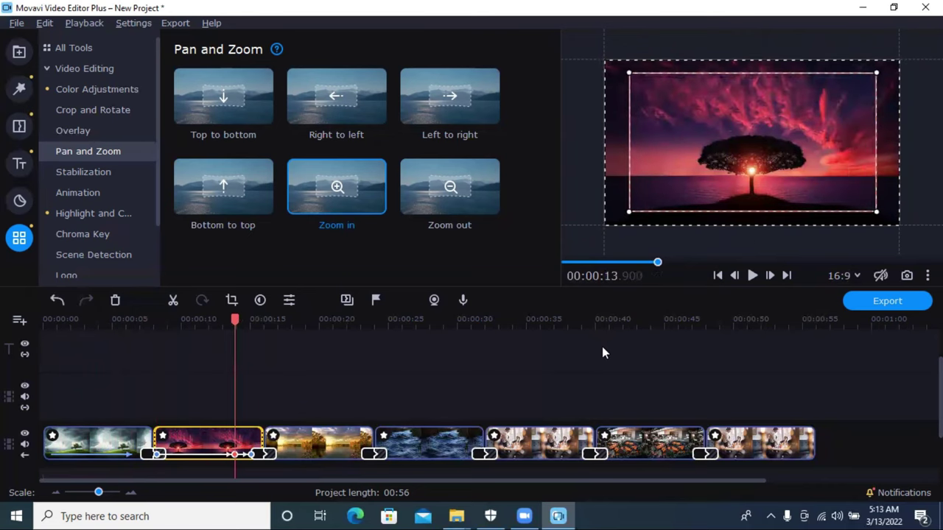
pyautogui.click(548, 367)
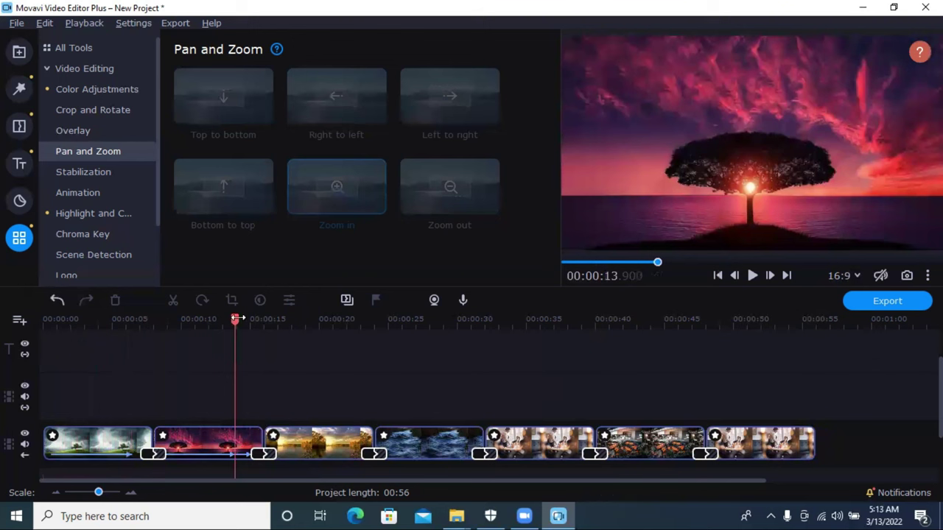
pyautogui.moveTo(237, 318); pyautogui.dragTo(157, 319)
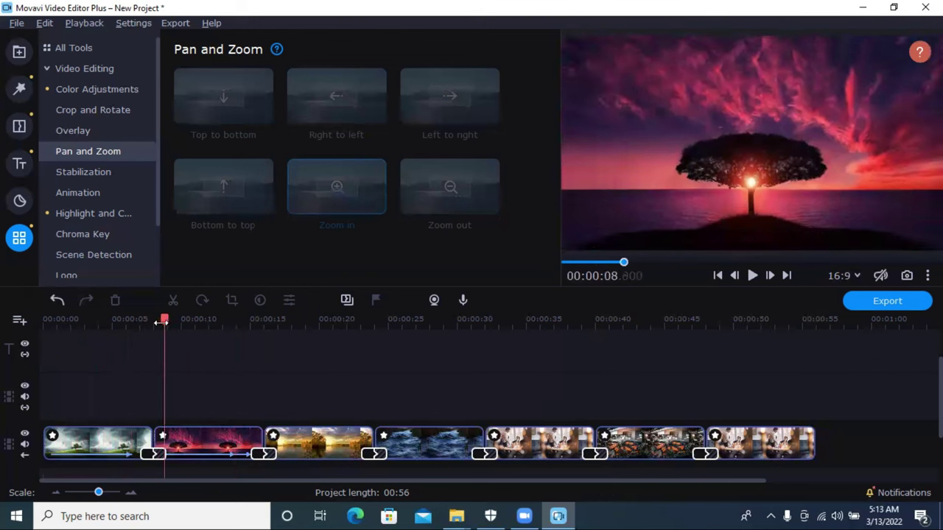
pyautogui.click(249, 440)
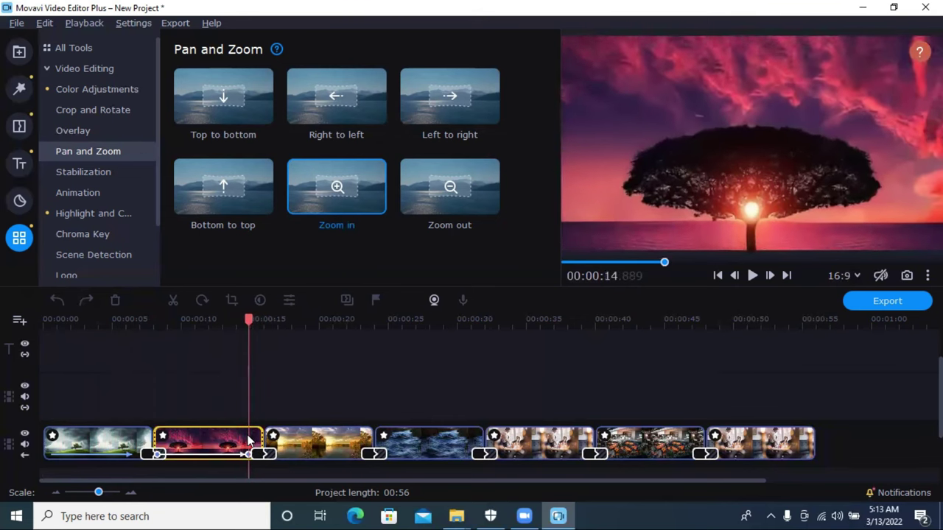
pyautogui.moveTo(248, 319); pyautogui.dragTo(152, 324)
pyautogui.click(750, 279)
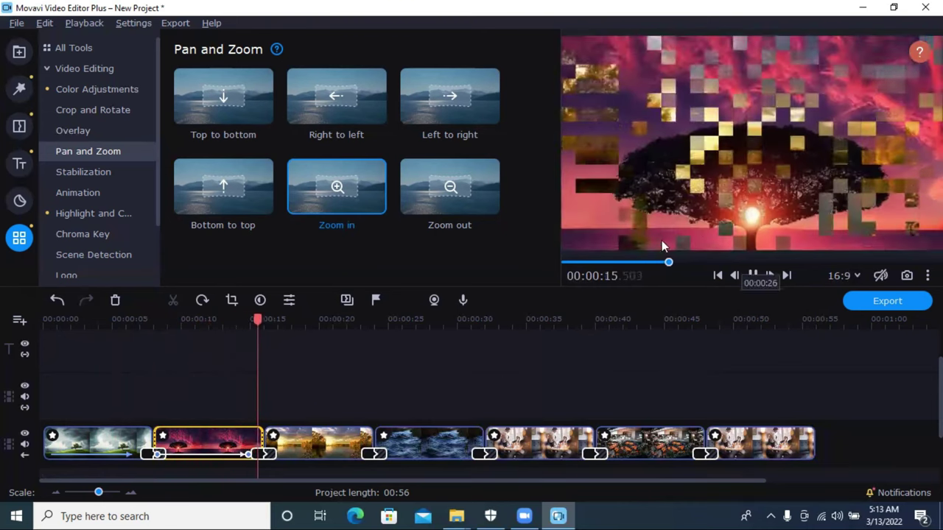
pyautogui.click(752, 275)
# Step: Zoom in the autumn lake clip with an enlarged frame, review it, then apply Zoom in to the waves clip
pyautogui.moveTo(357, 183); pyautogui.dragTo(390, 432)
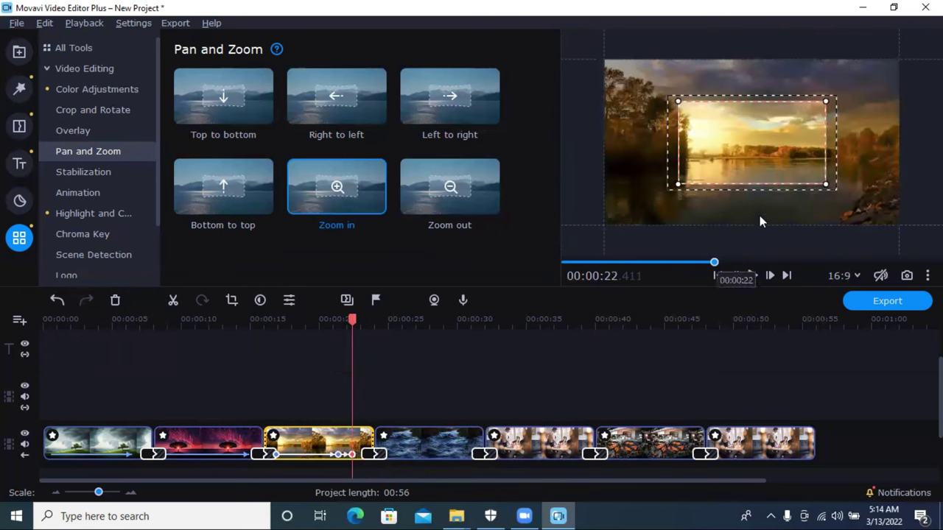
pyautogui.moveTo(819, 182); pyautogui.dragTo(875, 213)
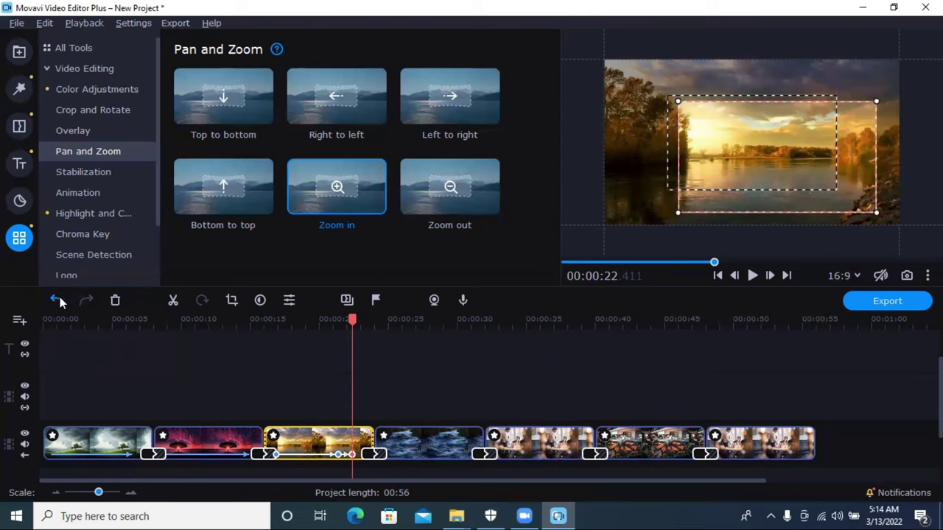
pyautogui.click(59, 299)
pyautogui.click(59, 299)
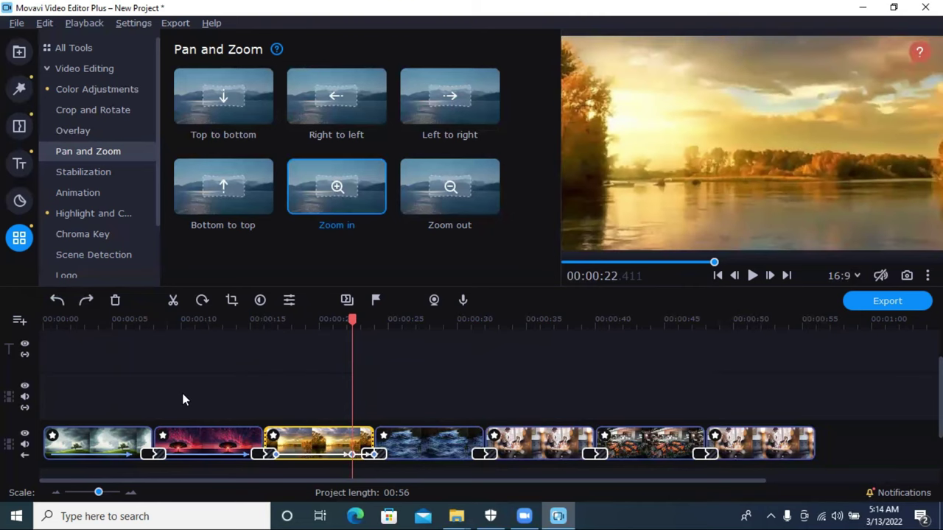
pyautogui.hotkey('ctrl', 'y')
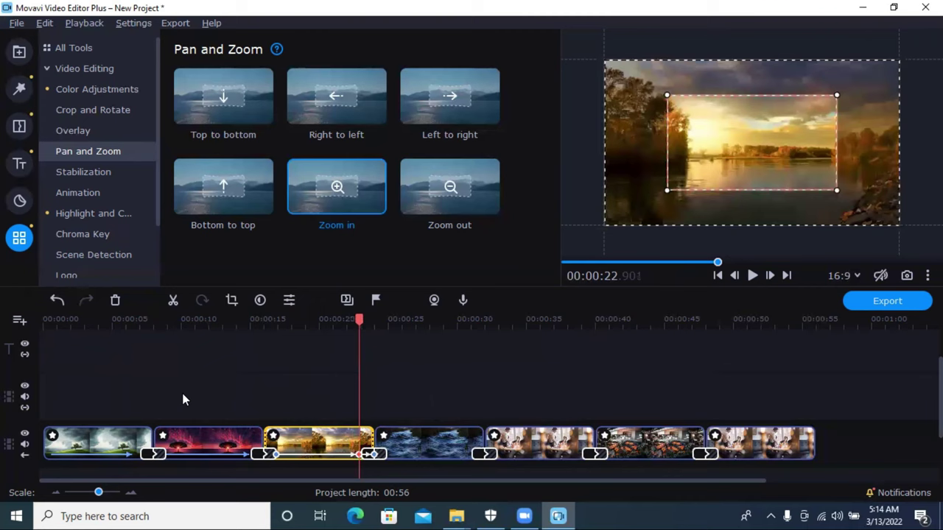
pyautogui.moveTo(669, 188); pyautogui.dragTo(616, 203)
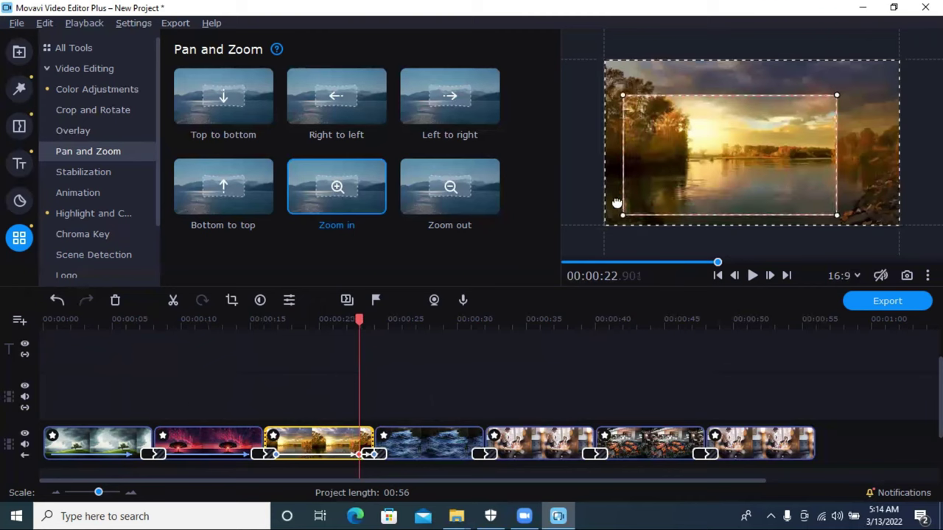
pyautogui.moveTo(838, 92); pyautogui.dragTo(880, 84)
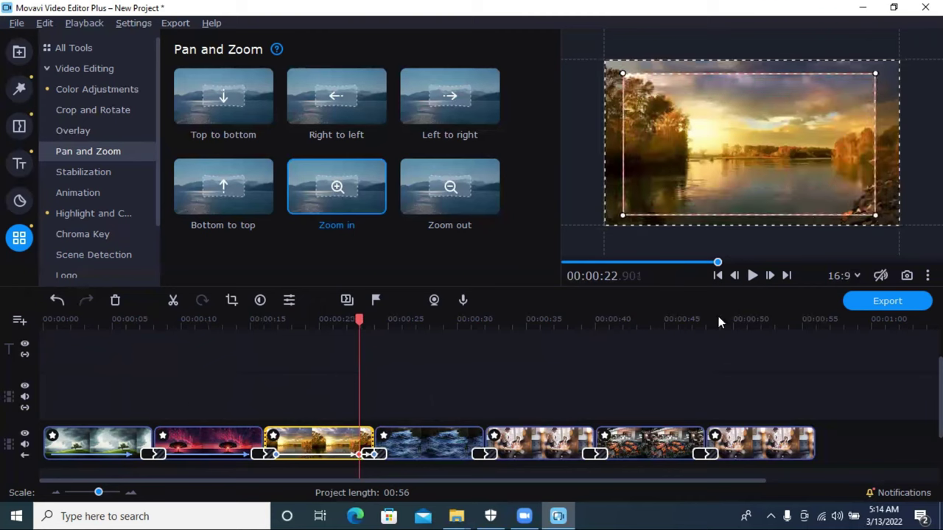
pyautogui.click(370, 404)
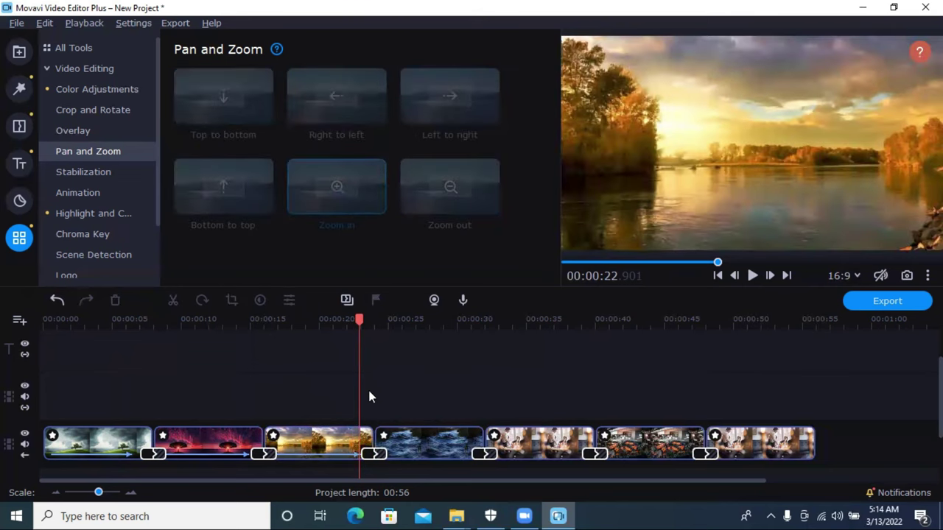
pyautogui.moveTo(361, 316); pyautogui.dragTo(265, 335)
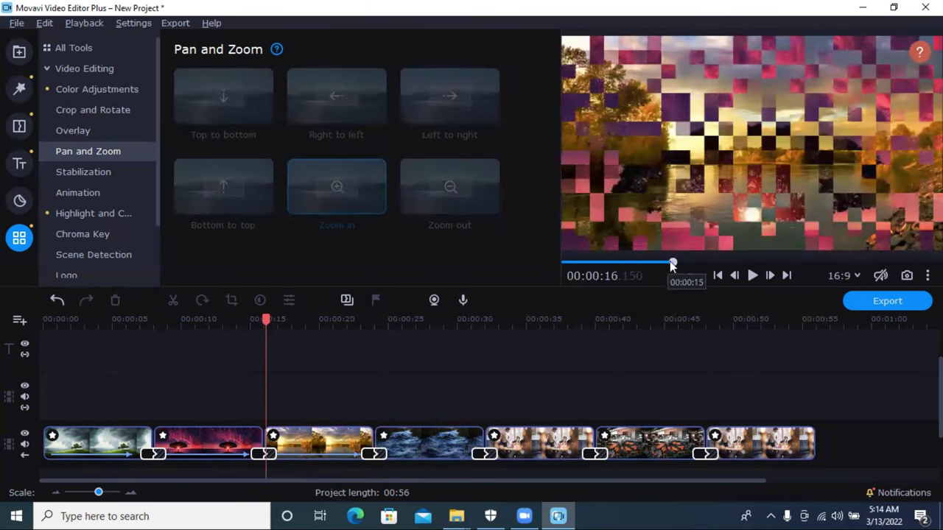
pyautogui.click(752, 275)
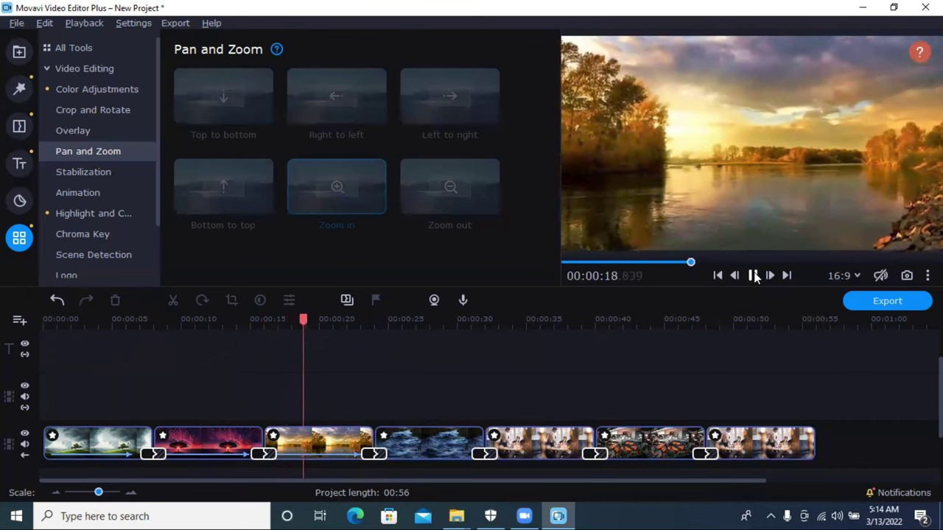
pyautogui.click(751, 275)
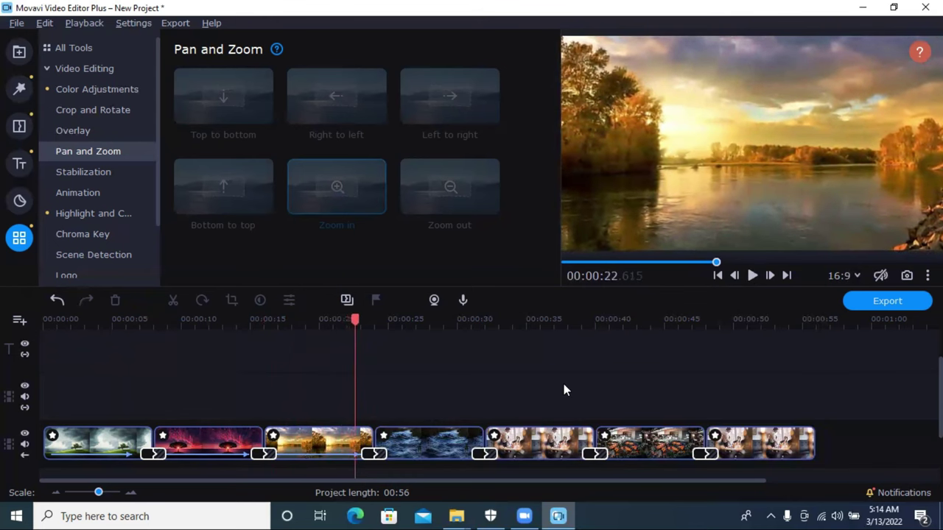
pyautogui.moveTo(320, 233); pyautogui.dragTo(383, 438)
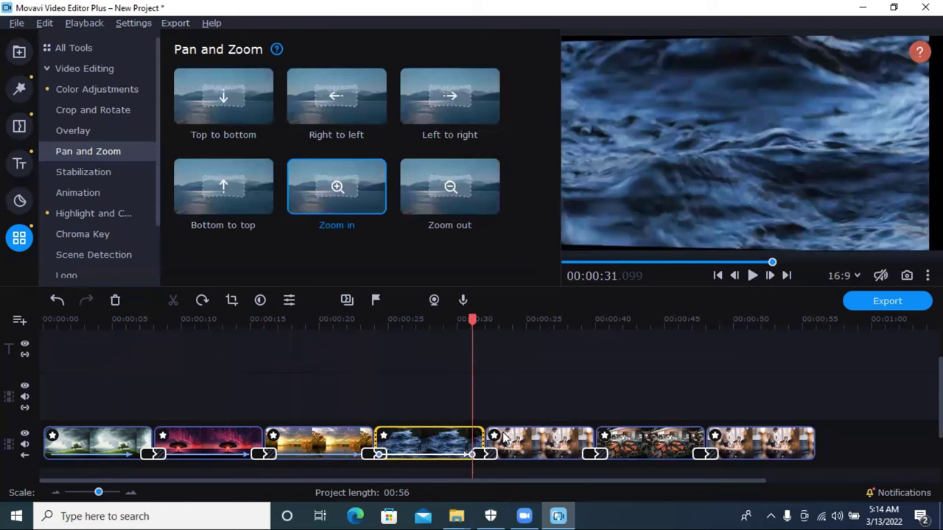
# Step: Widen the ocean waves clip's zoom frame to nearly fill the picture
pyautogui.moveTo(677, 183); pyautogui.dragTo(632, 211)
pyautogui.moveTo(827, 102); pyautogui.dragTo(889, 68)
pyautogui.click(845, 365)
# Step: Swap the order of the last two restaurant clips
pyautogui.moveTo(826, 434); pyautogui.dragTo(560, 442)
pyautogui.click(547, 442)
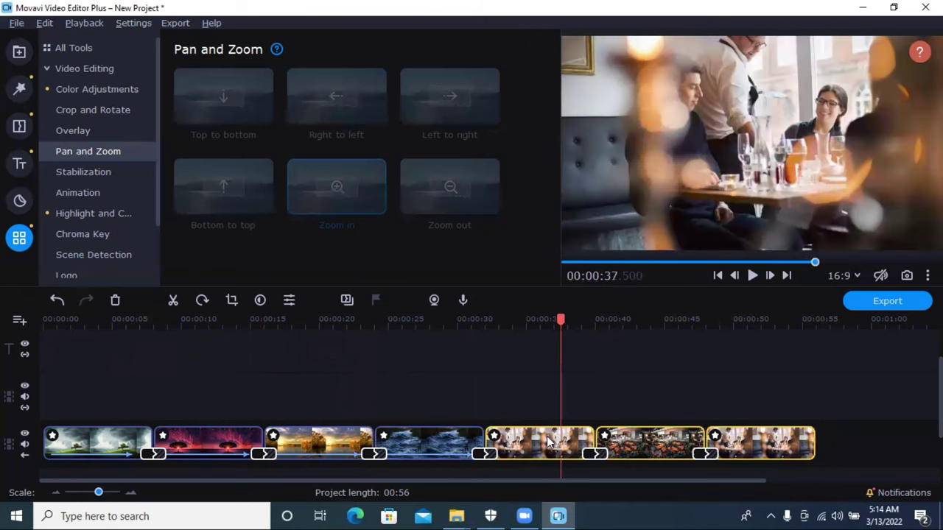
pyautogui.moveTo(773, 443); pyautogui.dragTo(611, 443)
# Step: Apply Zoom in to the first chef-serving restaurant clip, enlarge its frame, and drag Zoom in onto the next clip
pyautogui.moveTo(335, 212); pyautogui.dragTo(503, 436)
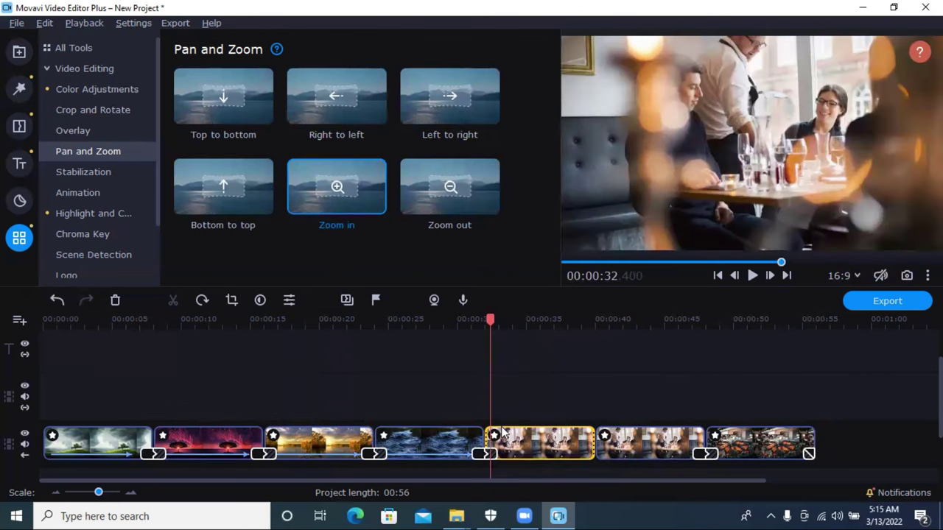
pyautogui.moveTo(377, 212); pyautogui.dragTo(502, 434)
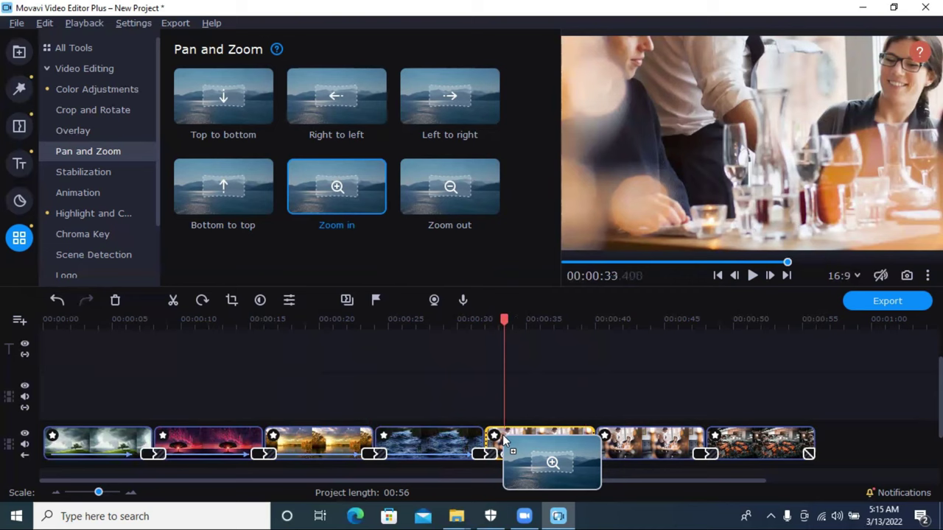
pyautogui.moveTo(502, 434); pyautogui.dragTo(502, 435)
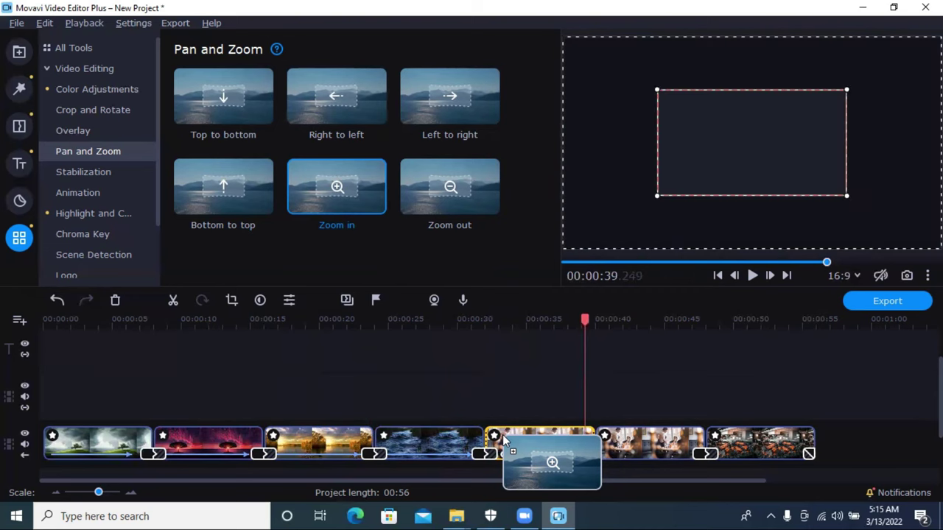
pyautogui.moveTo(663, 191); pyautogui.dragTo(630, 197)
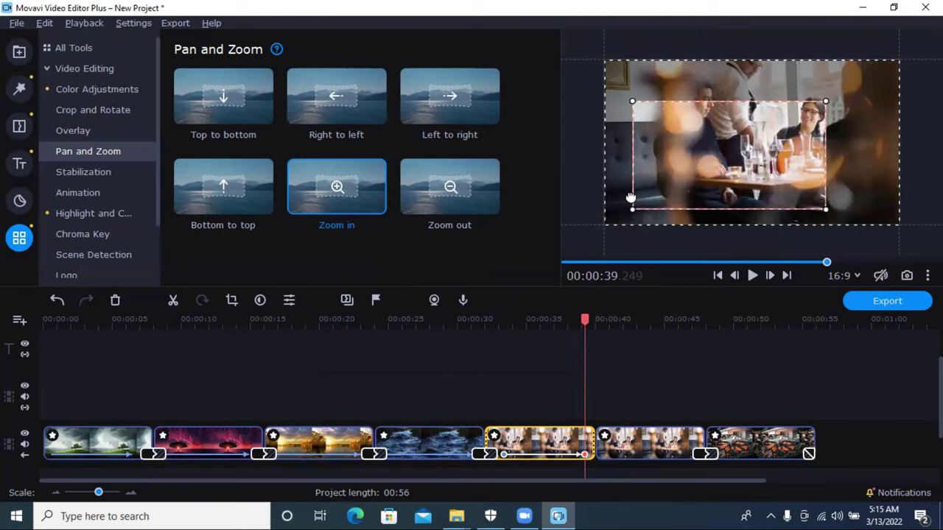
pyautogui.moveTo(825, 100); pyautogui.dragTo(884, 80)
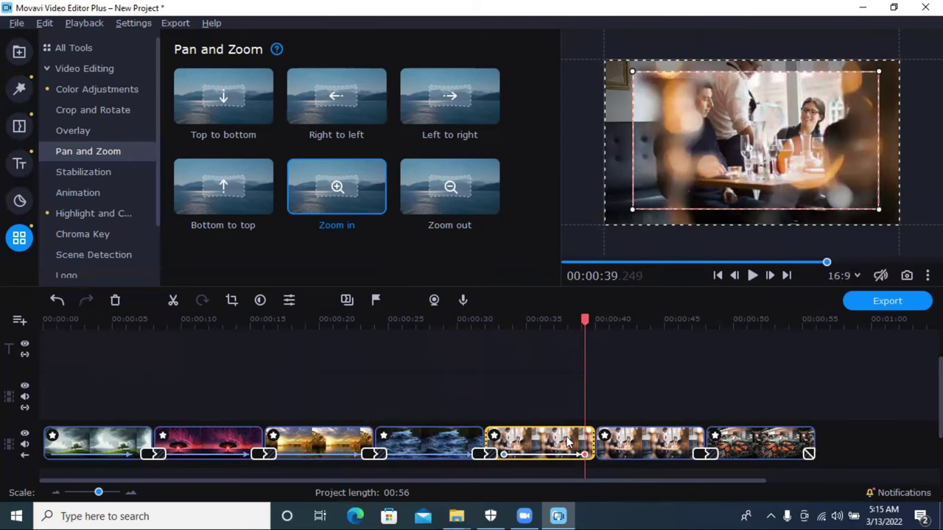
pyautogui.moveTo(585, 318)
pyautogui.mouseDown()
pyautogui.moveTo(494, 322)
pyautogui.moveTo(592, 332)
pyautogui.mouseUp()
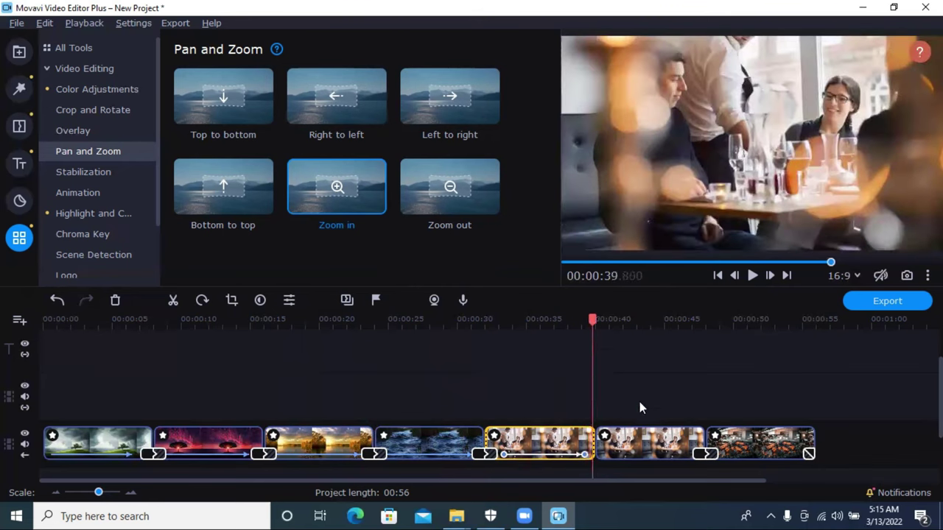
pyautogui.click(651, 440)
pyautogui.moveTo(353, 189); pyautogui.dragTo(621, 440)
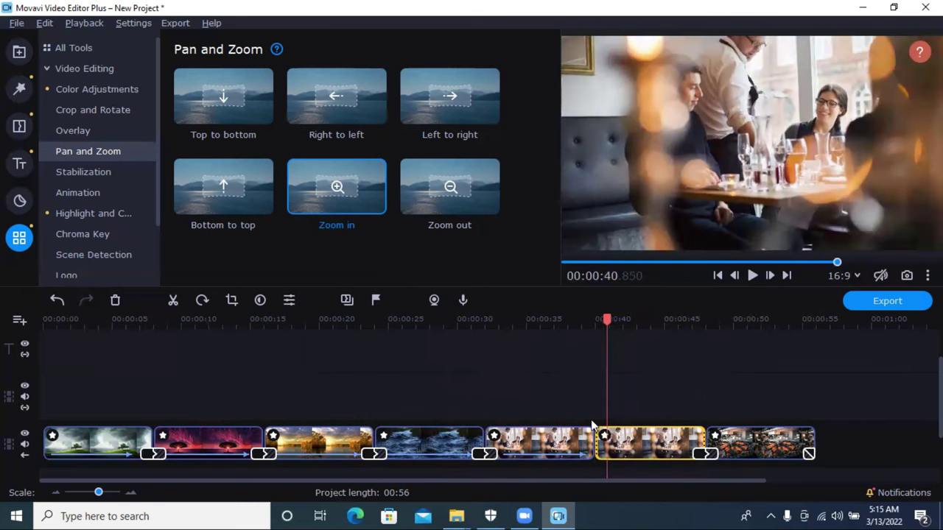
# Step: Apply Zoom in to the sixth clip and stretch its ending frame toward both corners
pyautogui.moveTo(358, 211); pyautogui.dragTo(615, 436)
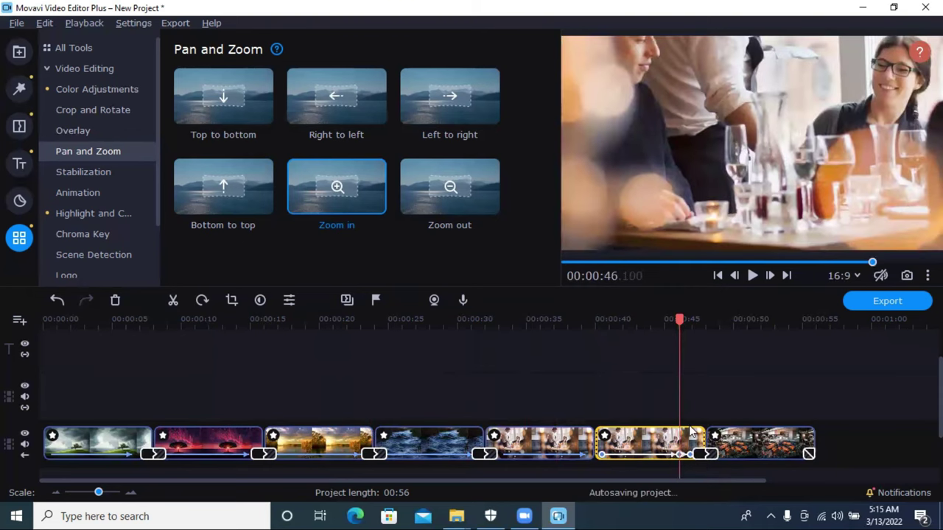
pyautogui.moveTo(670, 186); pyautogui.dragTo(624, 214)
pyautogui.moveTo(830, 99); pyautogui.dragTo(878, 78)
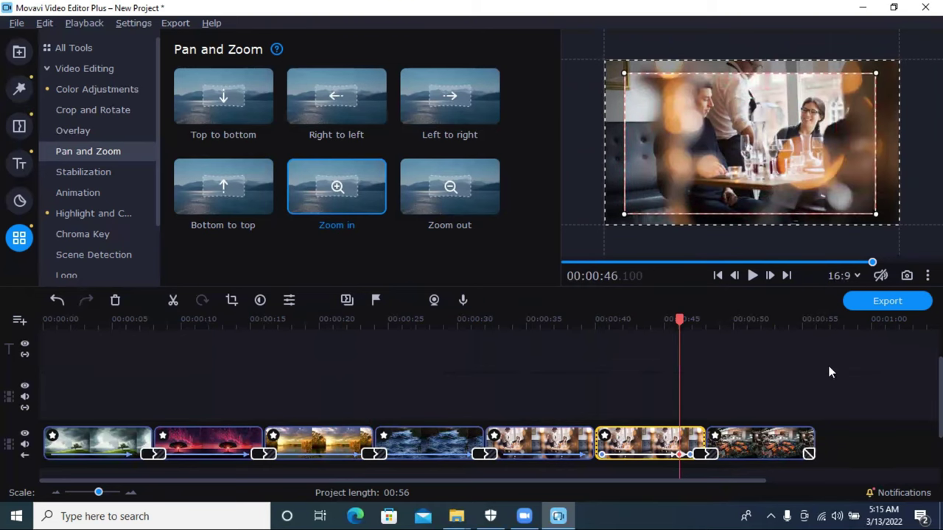
pyautogui.click(751, 442)
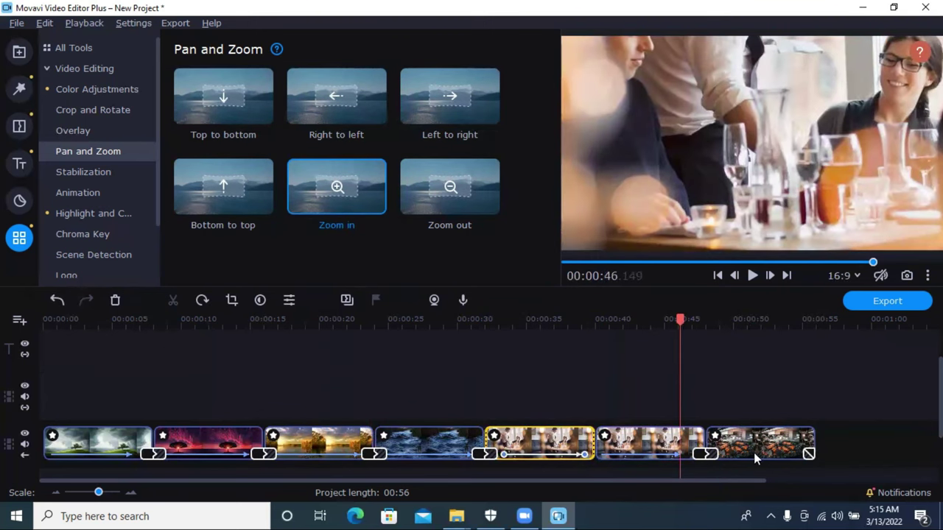
# Step: Apply Zoom out to the burning-logs clip and move its zoom end point later
pyautogui.click(753, 452)
pyautogui.moveTo(359, 204); pyautogui.dragTo(716, 434)
pyautogui.moveTo(412, 207); pyautogui.dragTo(718, 433)
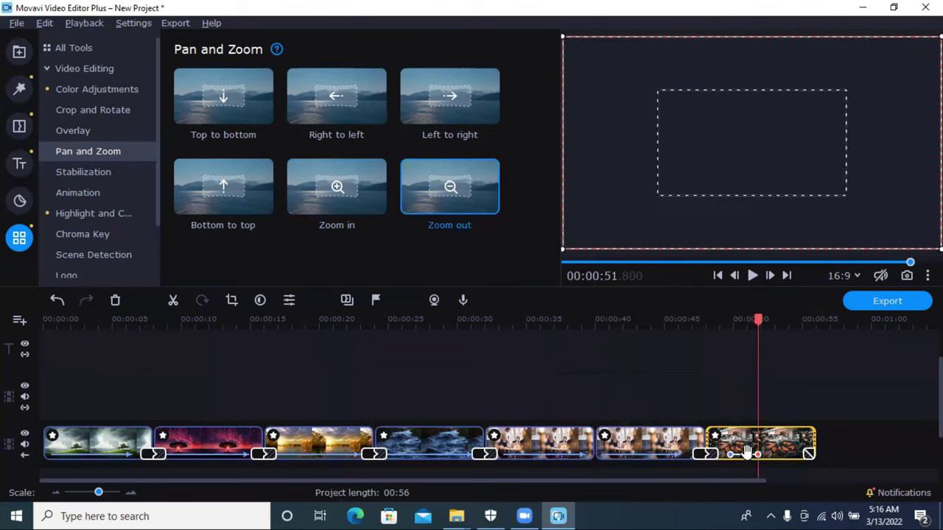
pyautogui.hotkey('ctrl', 'z')
pyautogui.moveTo(763, 458); pyautogui.dragTo(799, 454)
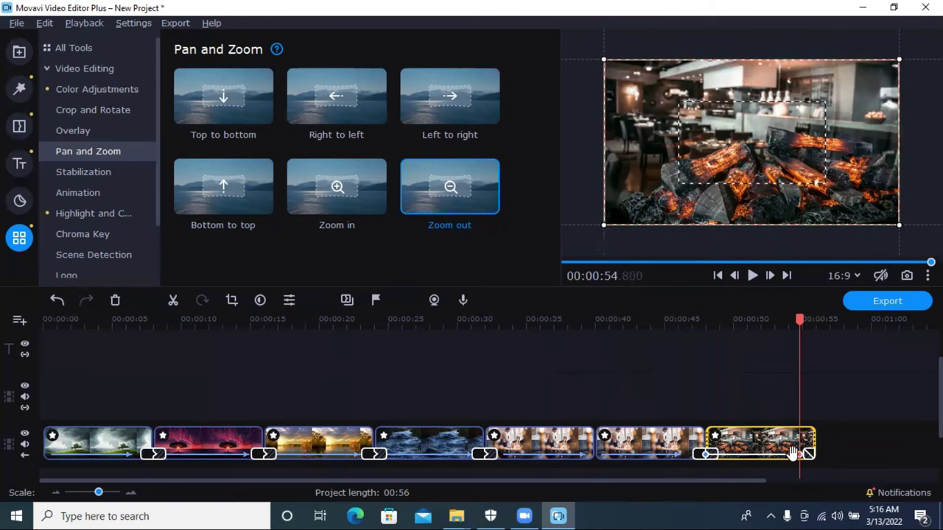
pyautogui.hotkey('ctrl', 'z')
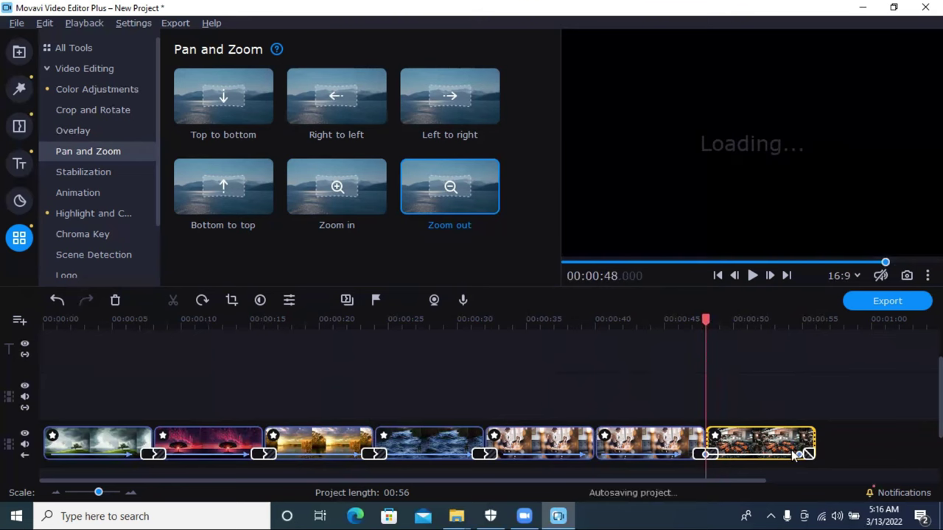
pyautogui.hotkey('ctrl', 'y')
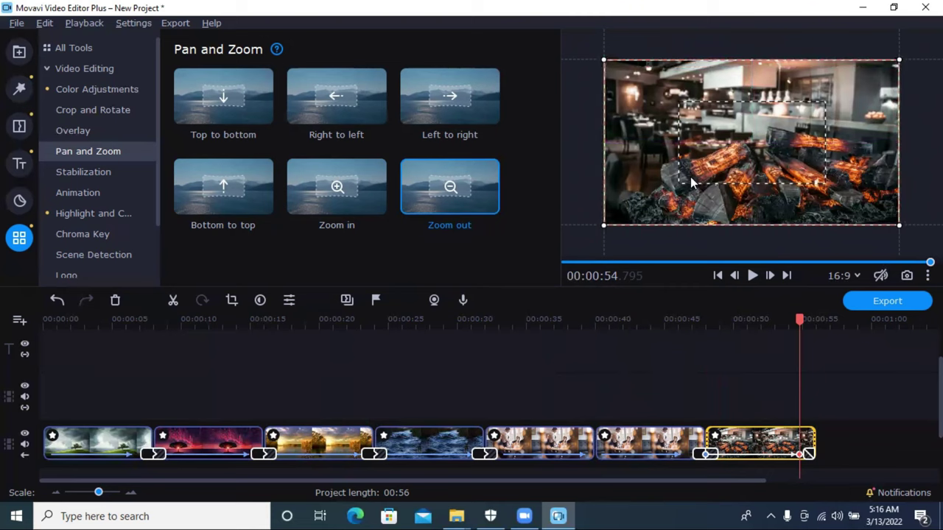
# Step: Add a zoom keyframe on the last clip, nudge it slightly earlier, and preview the zoom-out
pyautogui.click(789, 455)
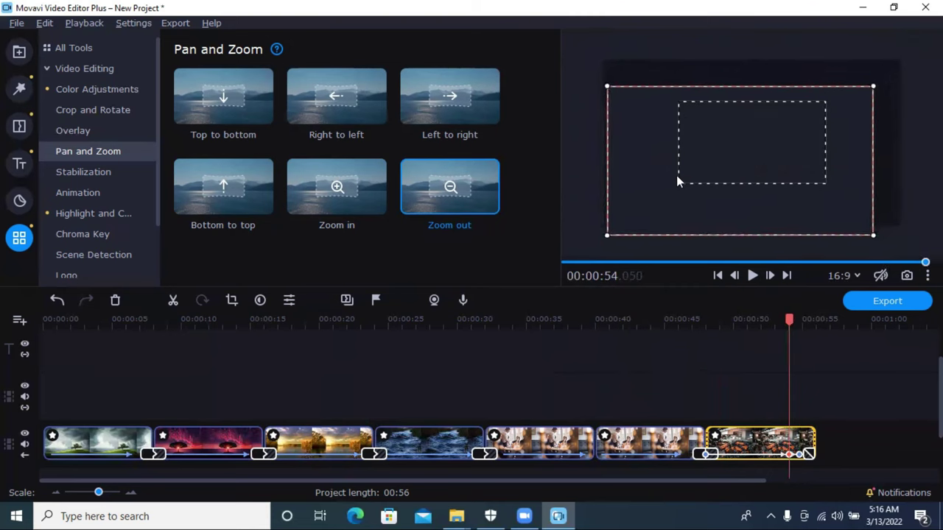
pyautogui.click(58, 300)
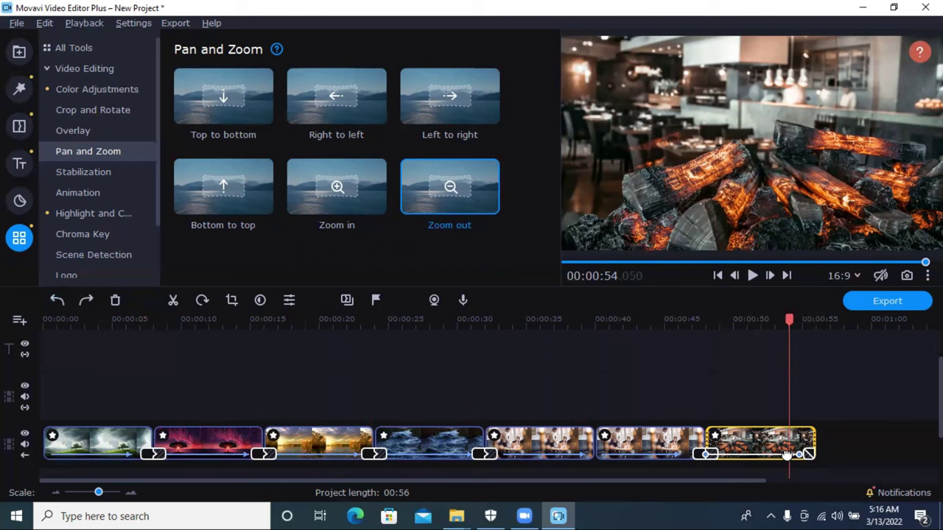
pyautogui.click(849, 442)
pyautogui.click(773, 449)
pyautogui.click(793, 454)
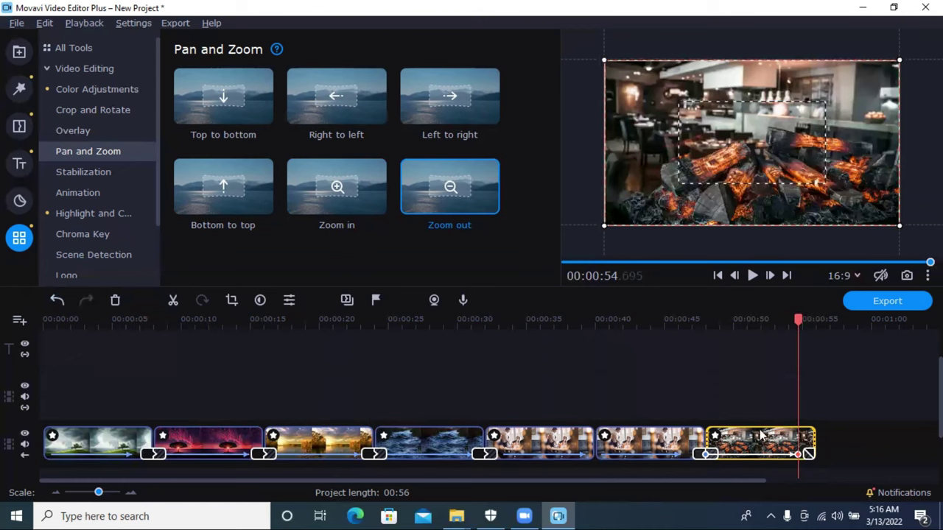
pyautogui.moveTo(795, 454); pyautogui.dragTo(787, 454)
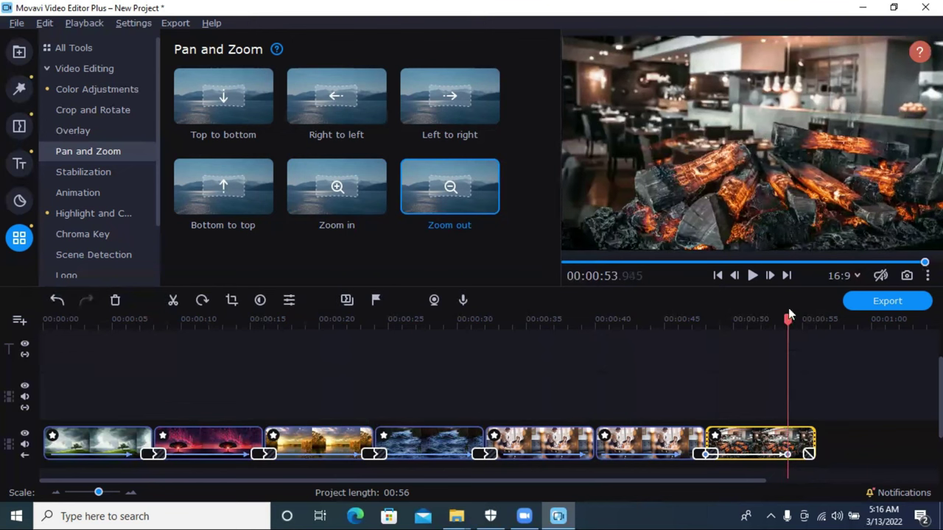
pyautogui.moveTo(785, 318); pyautogui.dragTo(13, 345)
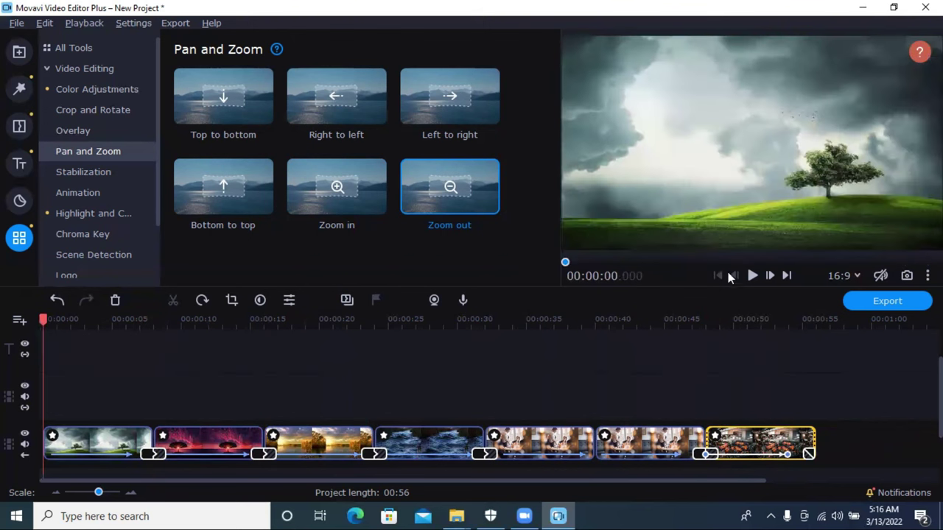
# Step: Place Blur out between the fifth and sixth clips and play through it to check
pyautogui.click(752, 276)
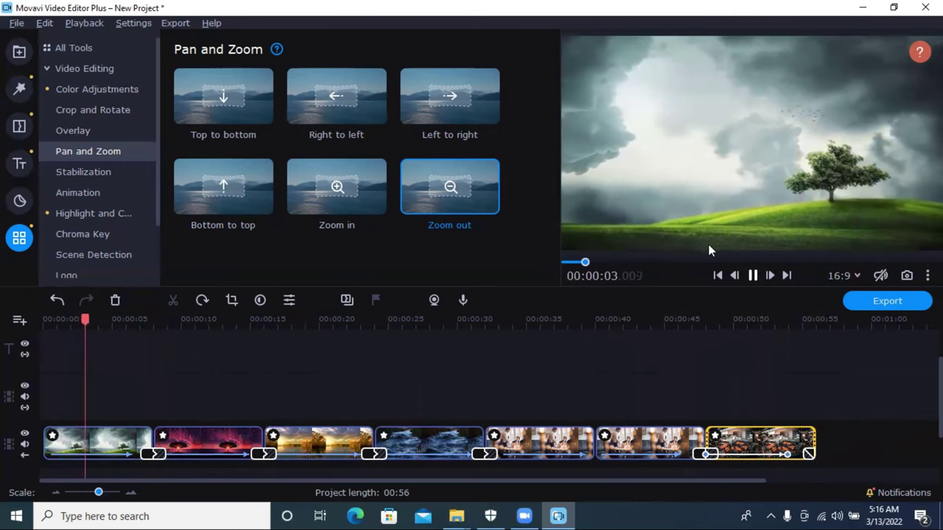
pyautogui.click(89, 134)
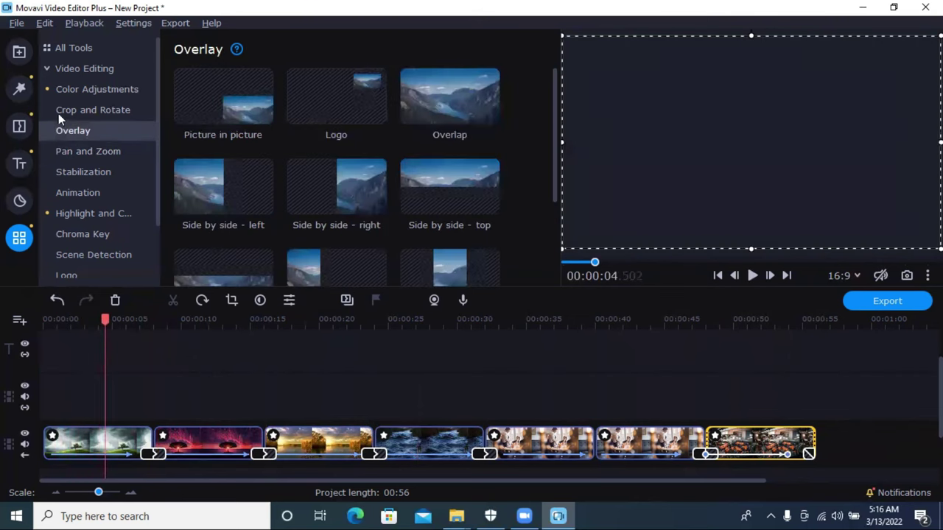
pyautogui.click(19, 126)
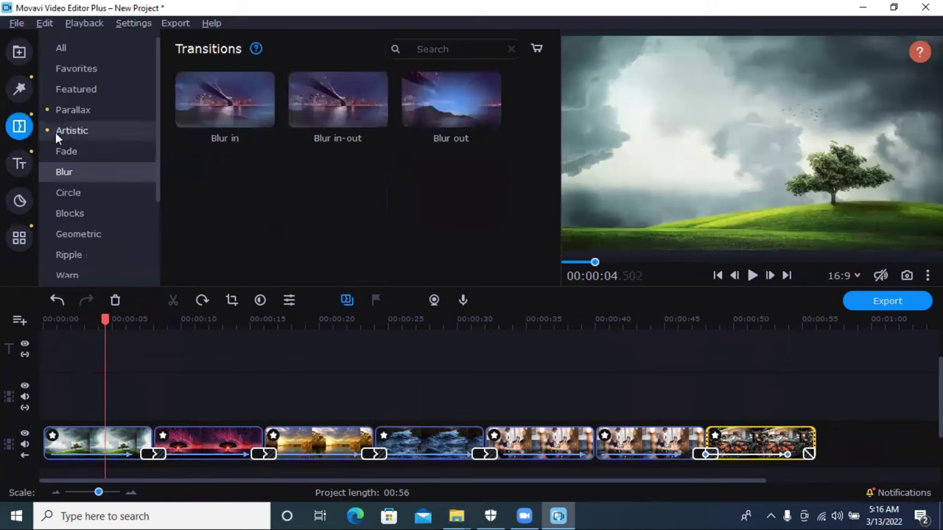
pyautogui.moveTo(451, 99); pyautogui.dragTo(613, 431)
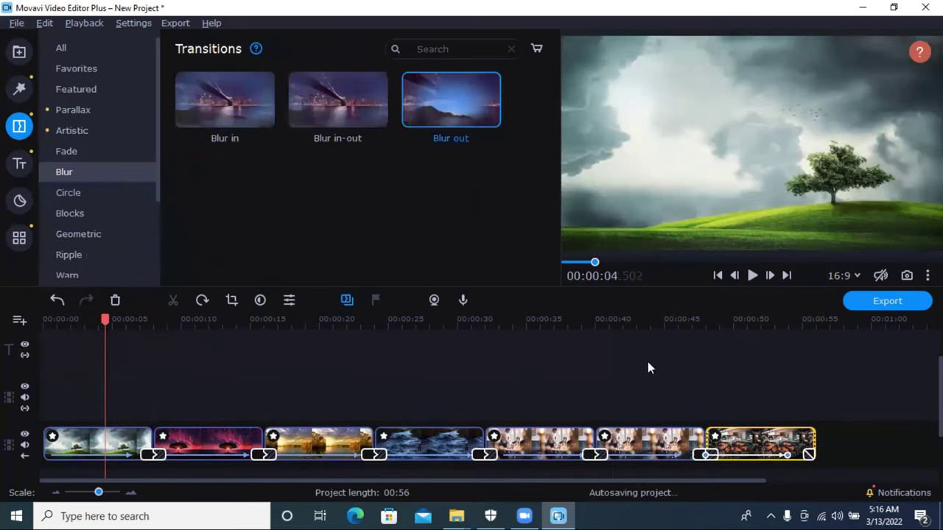
pyautogui.click(758, 273)
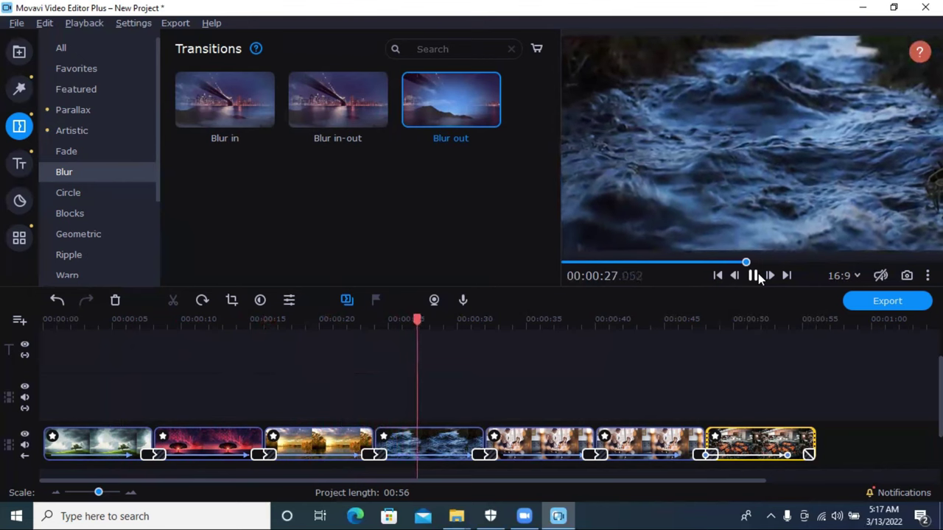
pyautogui.click(753, 275)
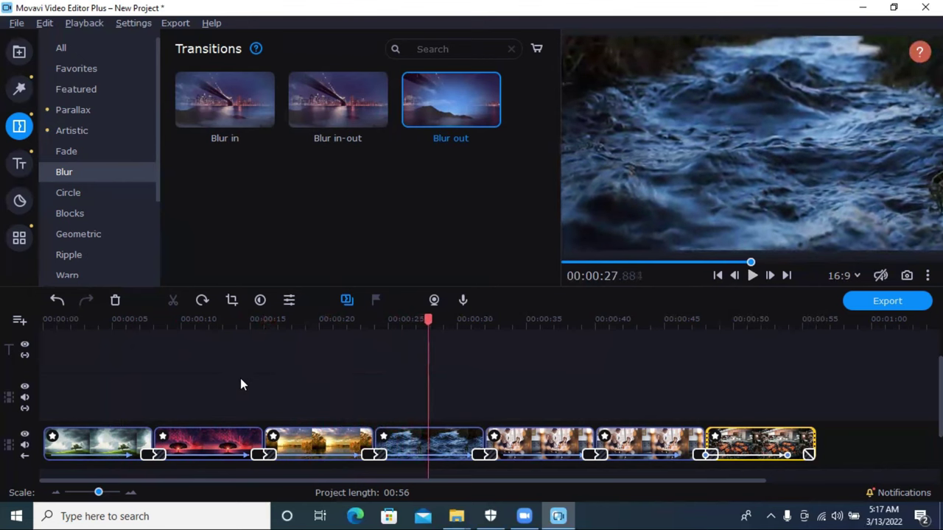
pyautogui.scroll(-3, 240, 384)
pyautogui.click(19, 88)
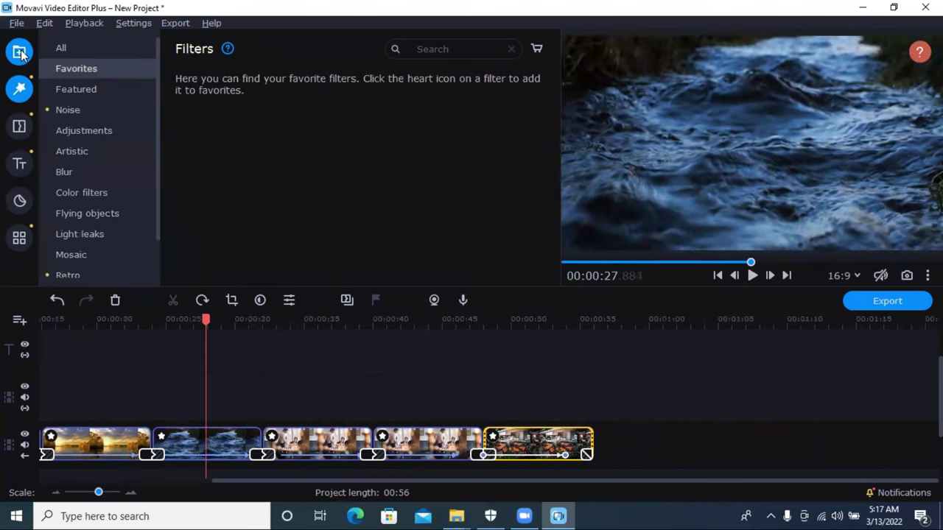
# Step: Browse the built-in sound effects and download the Boo effect
pyautogui.click(19, 53)
pyautogui.scroll(2, 272, 230)
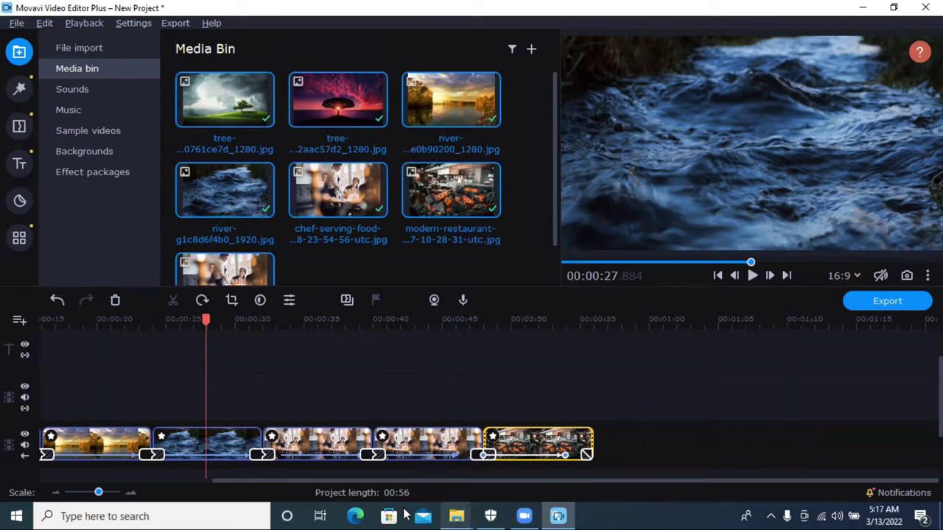
pyautogui.click(77, 90)
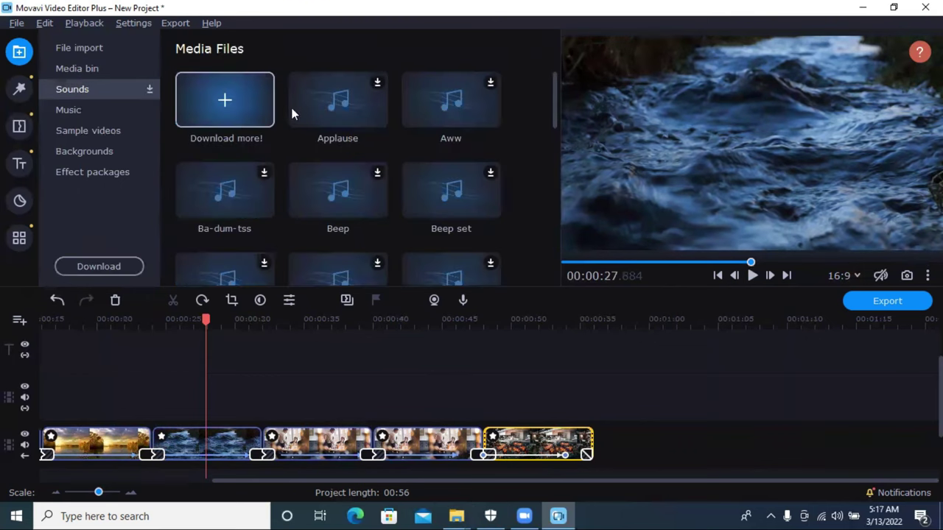
pyautogui.scroll(-1, 322, 240)
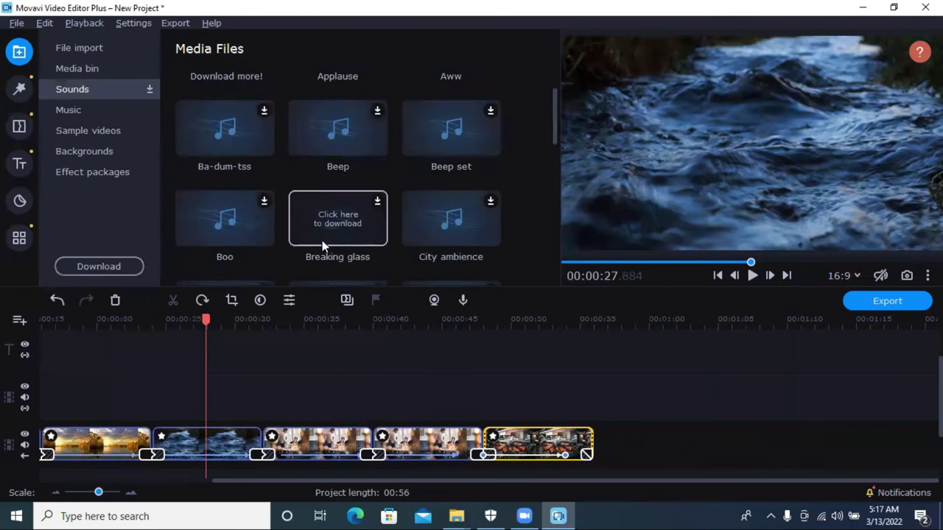
pyautogui.click(242, 222)
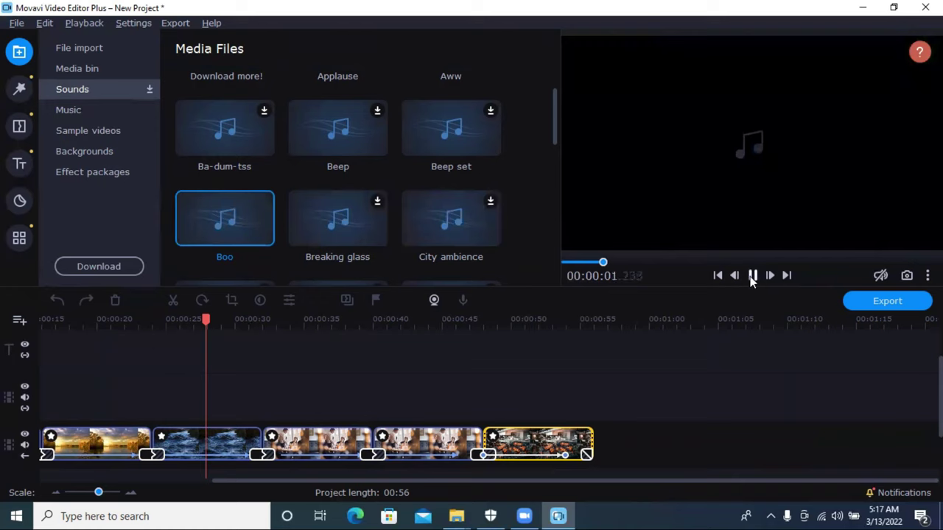
pyautogui.moveTo(886, 277)
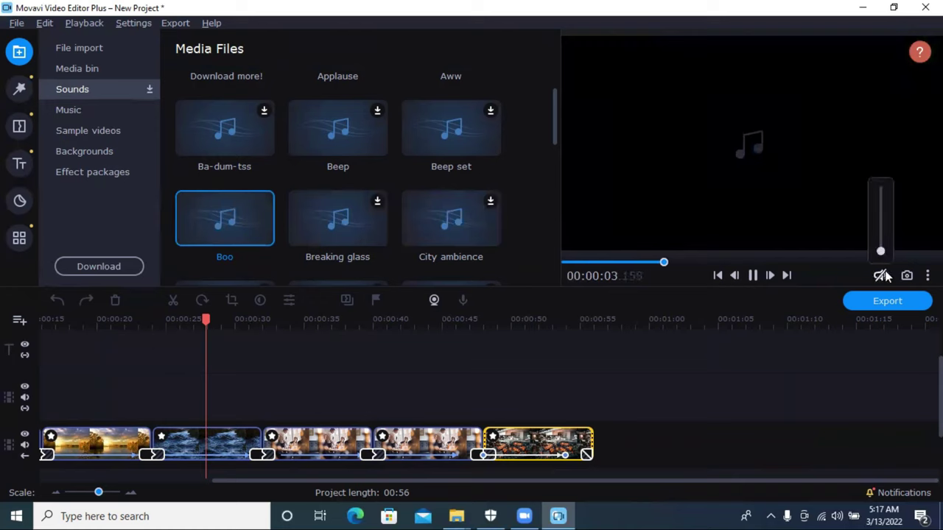
pyautogui.scroll(2, 879, 205)
pyautogui.scroll(1, 888, 193)
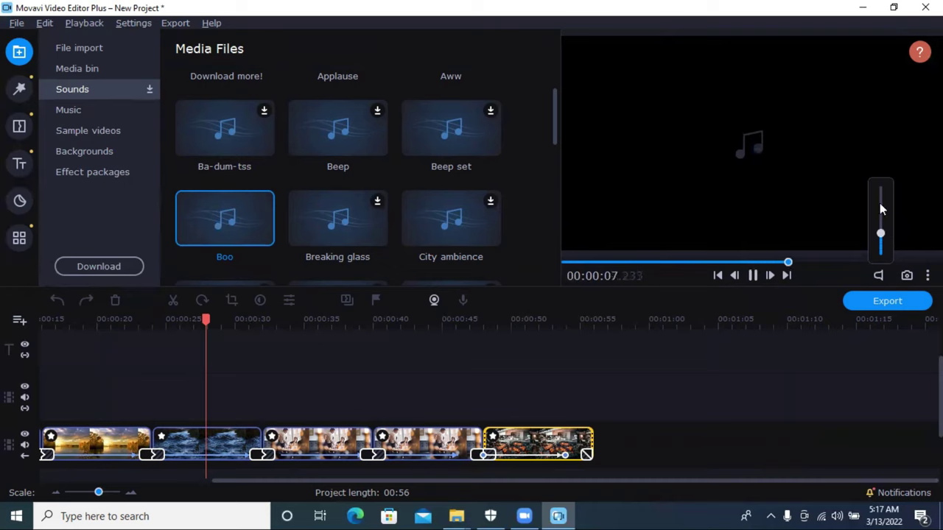
# Step: Download Bittersweet and Camp In the Woods, add Bittersweet to the timeline, then delete it
pyautogui.click(87, 111)
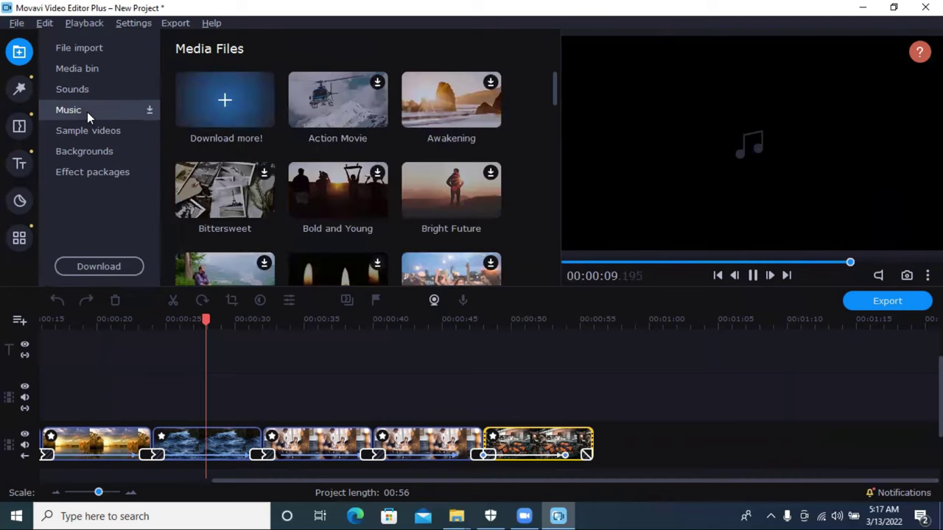
pyautogui.click(752, 275)
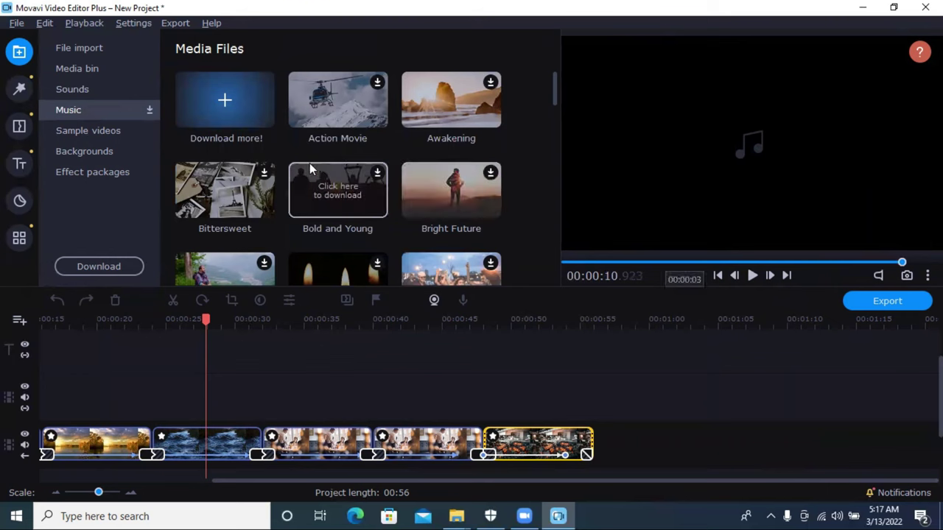
pyautogui.click(260, 204)
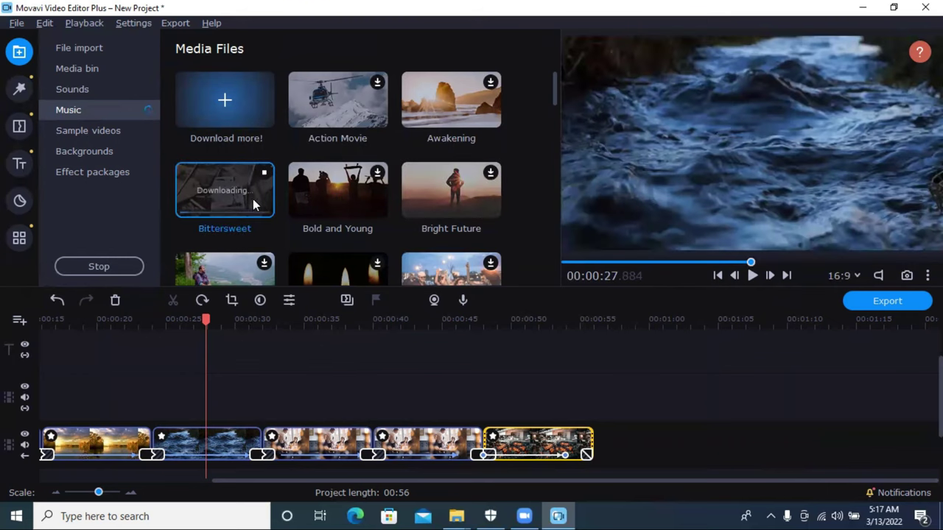
pyautogui.scroll(-1, 251, 199)
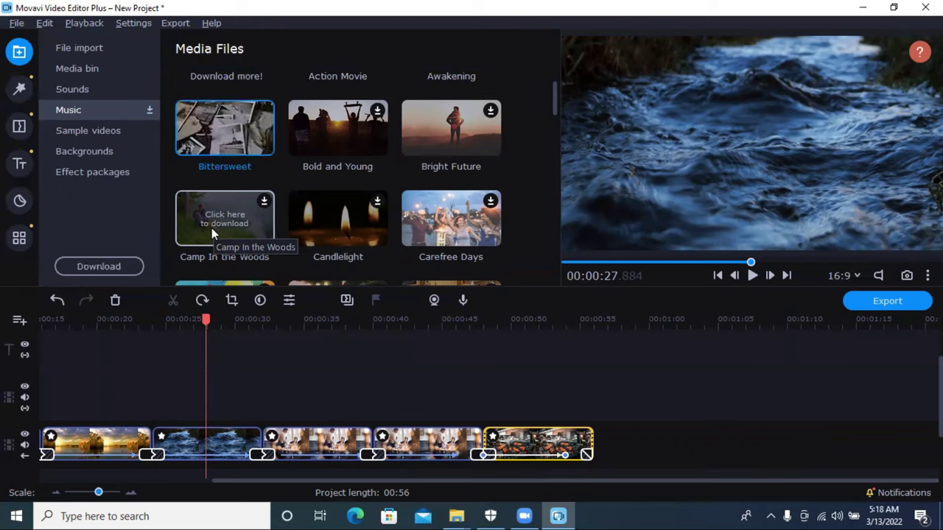
pyautogui.click(212, 230)
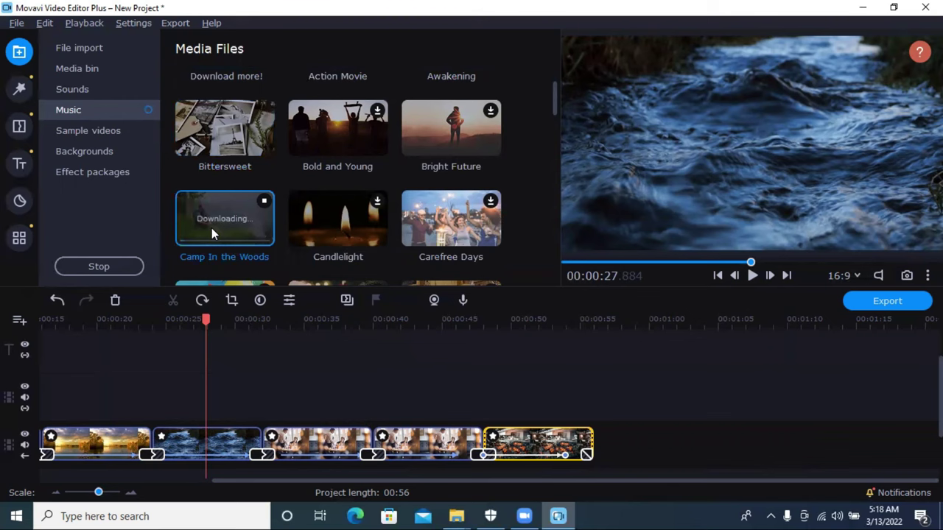
pyautogui.doubleClick(210, 140)
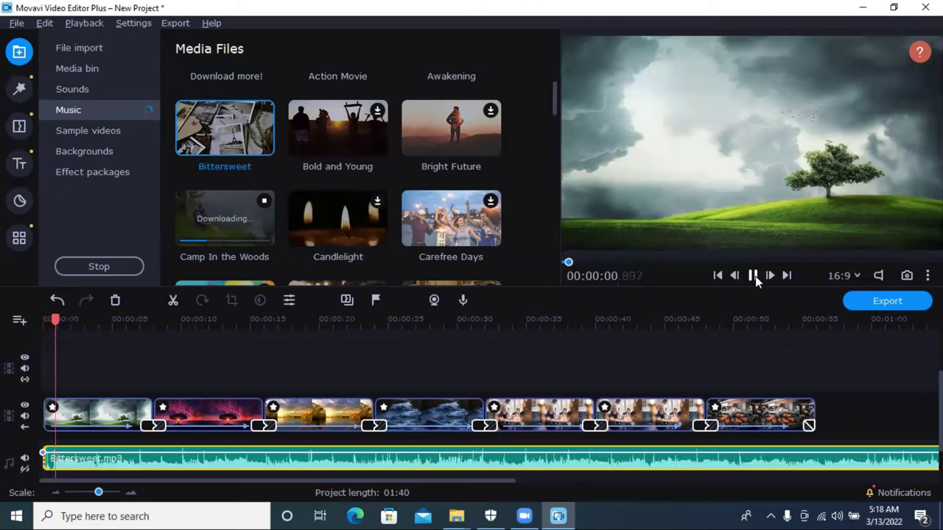
pyautogui.click(848, 469)
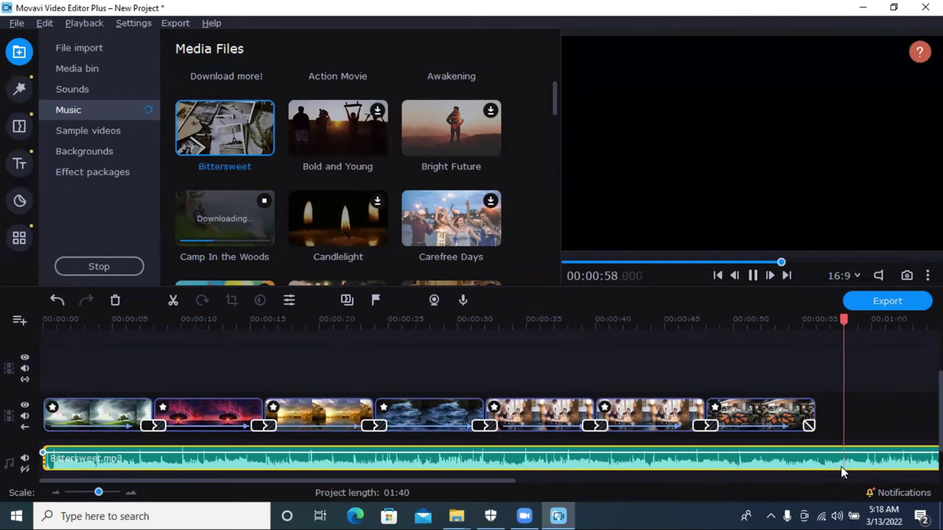
pyautogui.click(115, 300)
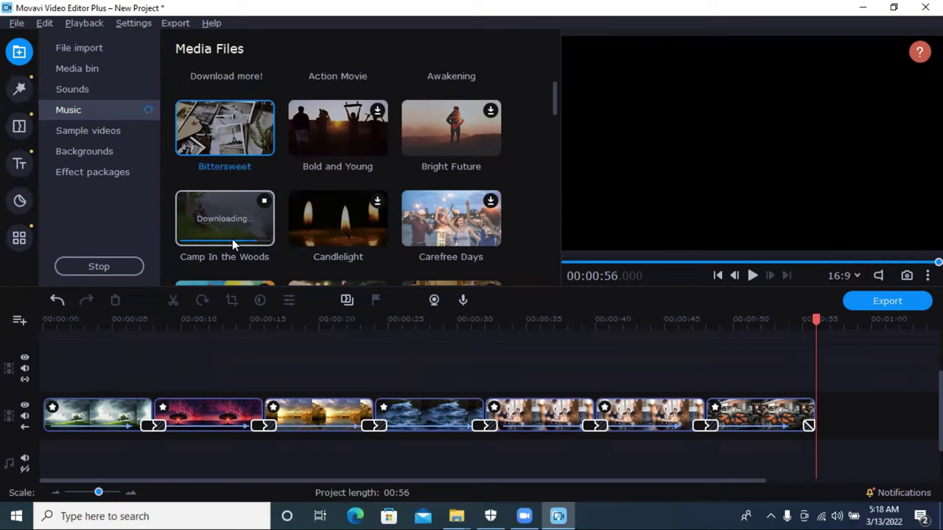
# Step: Put Camp In the Woods on the audio track, split it at 00:56 and delete the rest
pyautogui.click(232, 239)
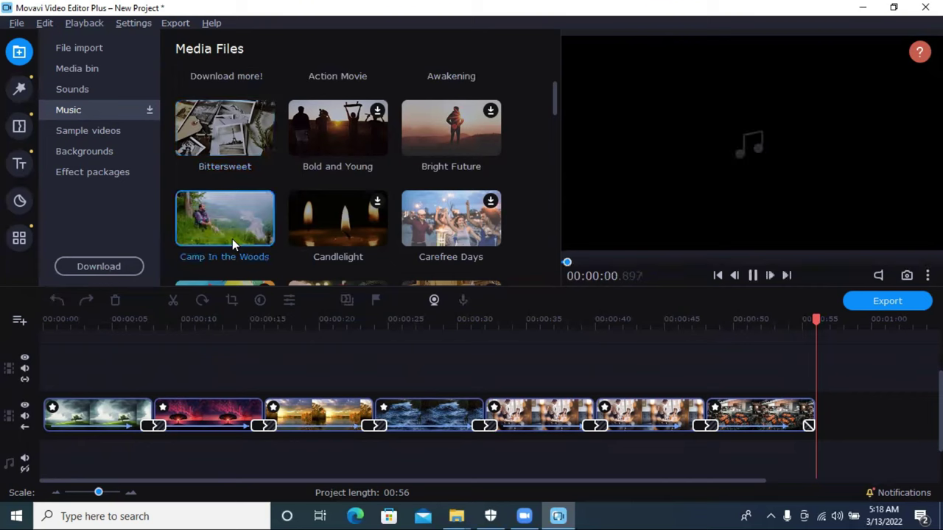
pyautogui.moveTo(231, 232); pyautogui.dragTo(51, 453)
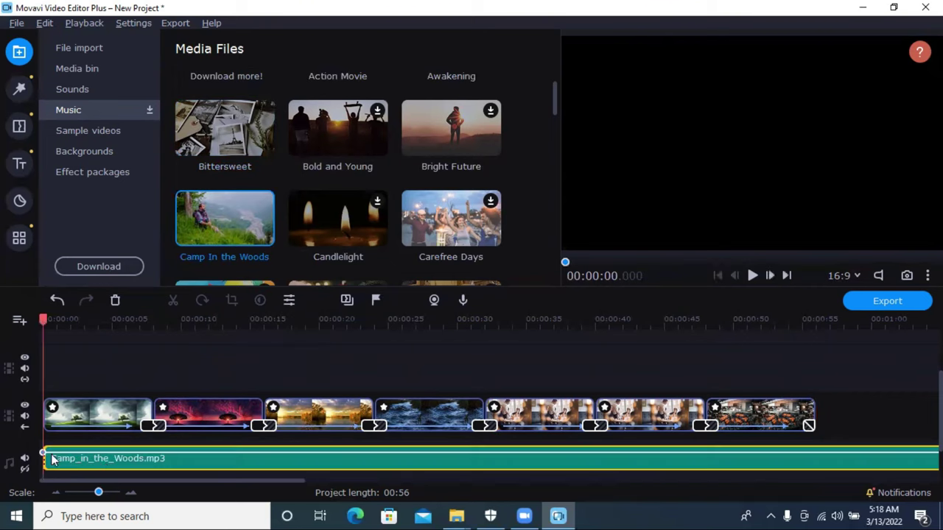
pyautogui.click(807, 324)
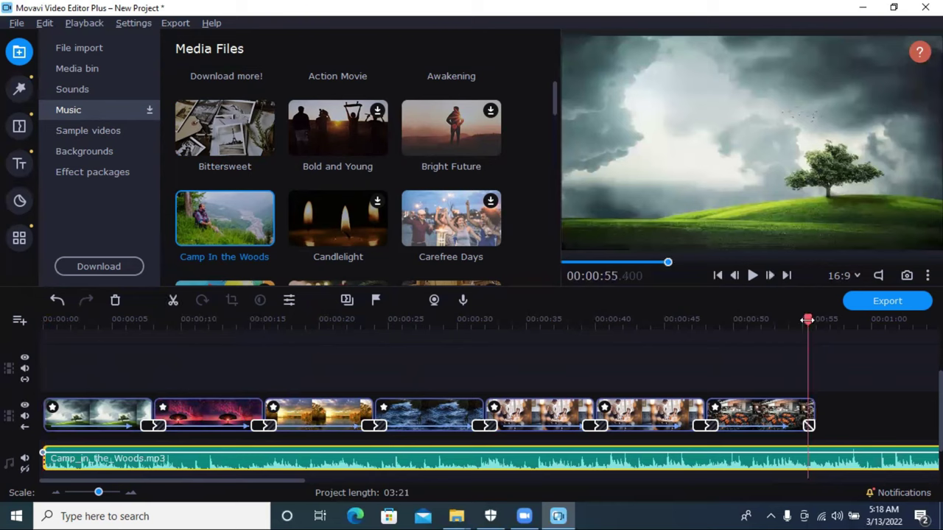
pyautogui.moveTo(806, 321); pyautogui.dragTo(816, 321)
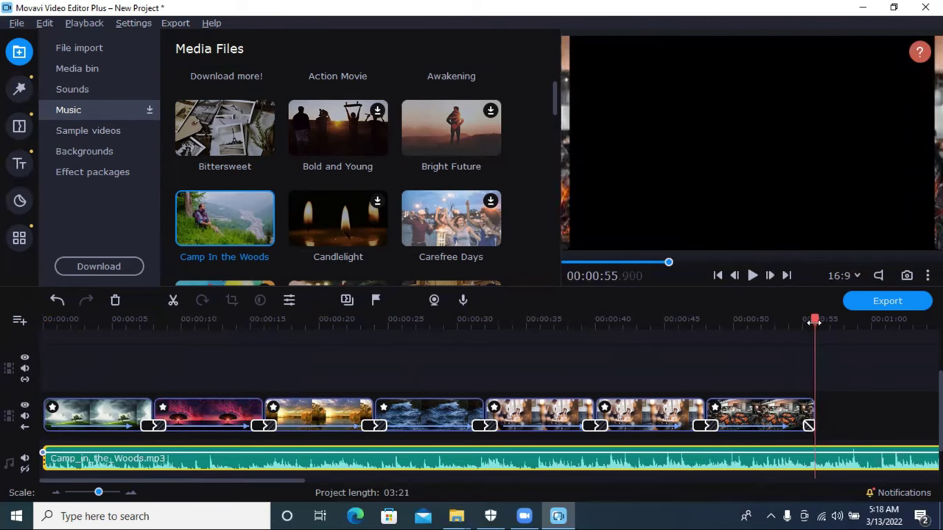
pyautogui.click(835, 468)
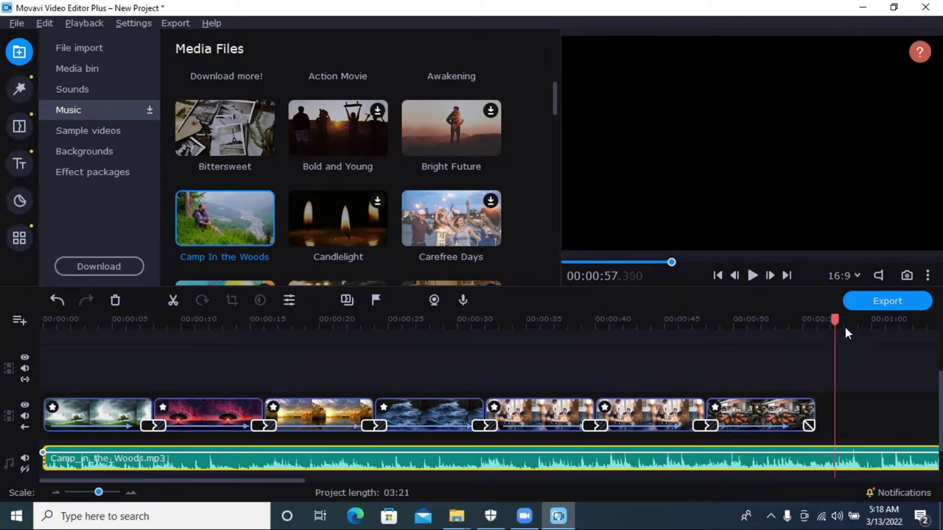
pyautogui.moveTo(833, 321); pyautogui.dragTo(815, 321)
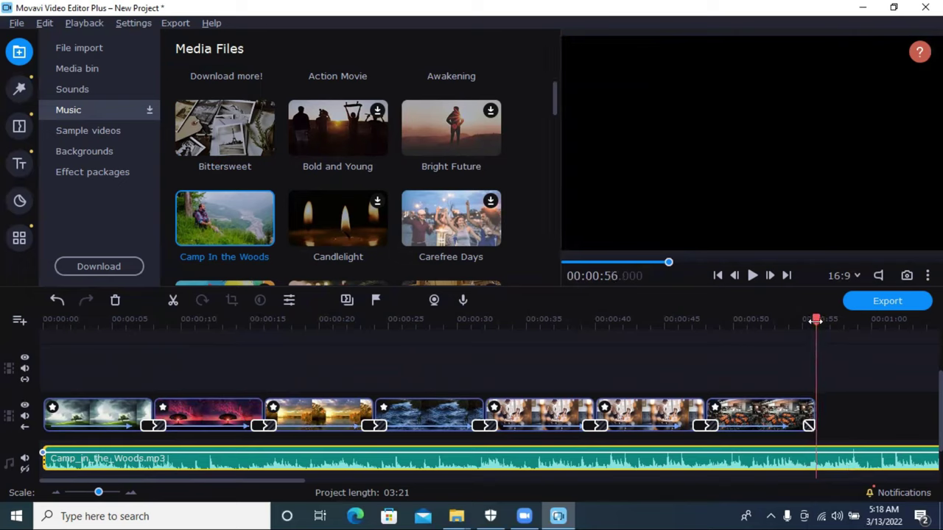
pyautogui.click(168, 300)
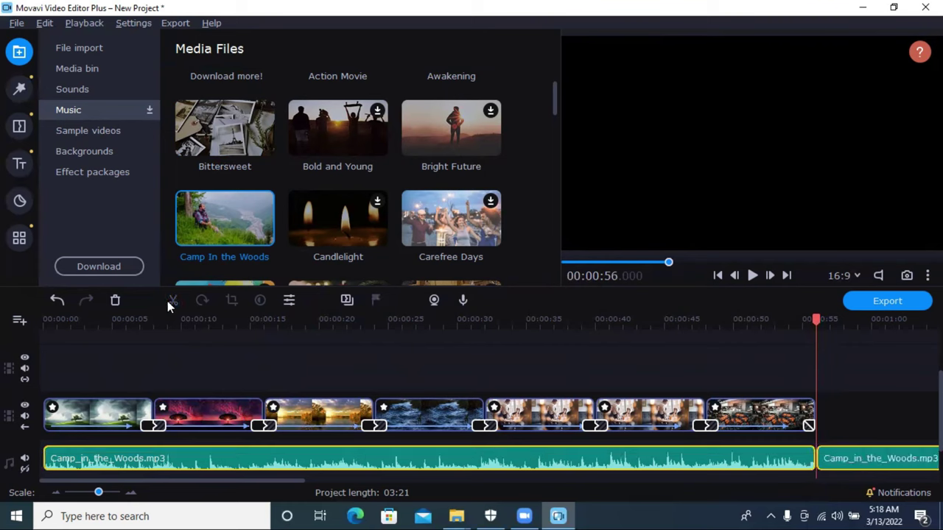
pyautogui.click(840, 466)
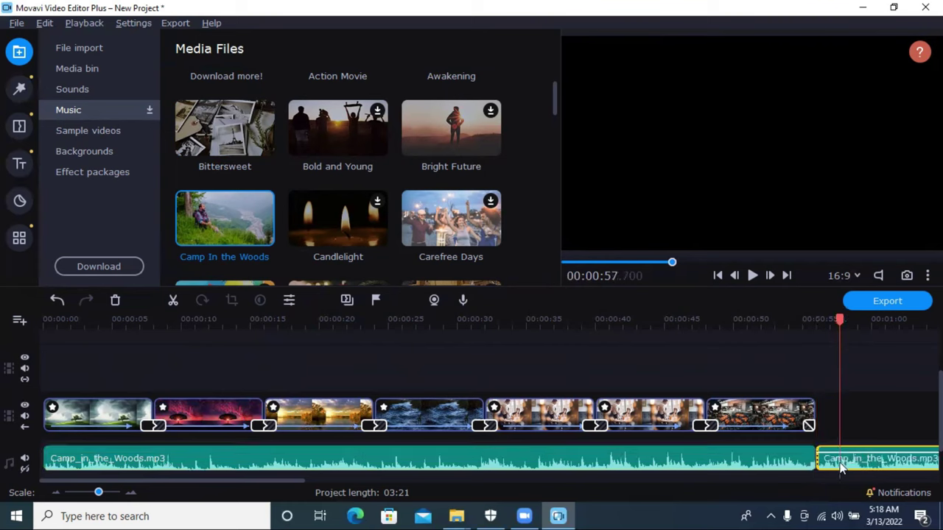
pyautogui.click(115, 301)
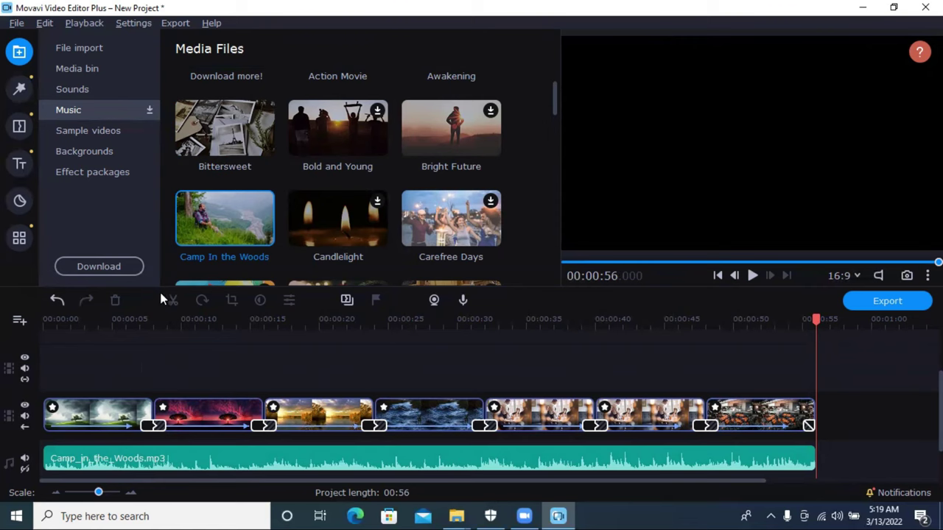
# Step: Browse the Transitions, the My titles, Favorites and Basic titles, and the Stickers libraries
pyautogui.click(19, 126)
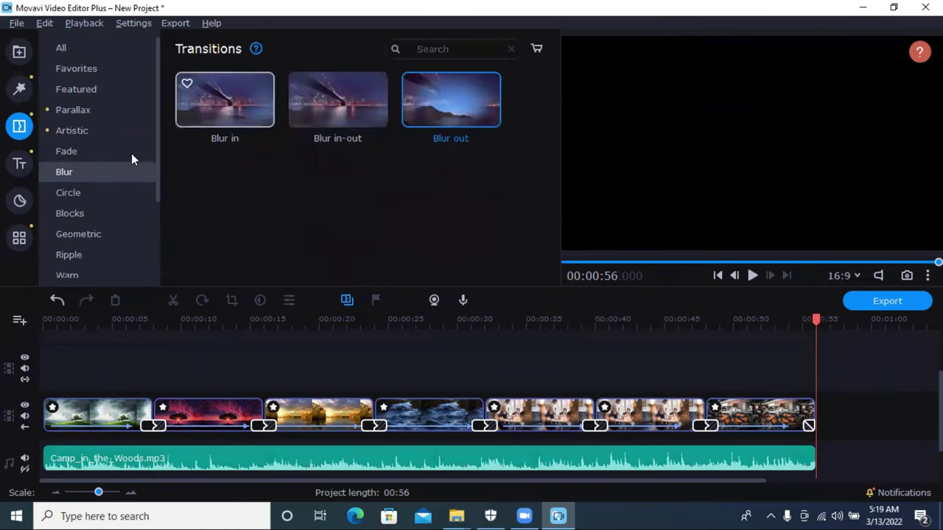
pyautogui.click(19, 164)
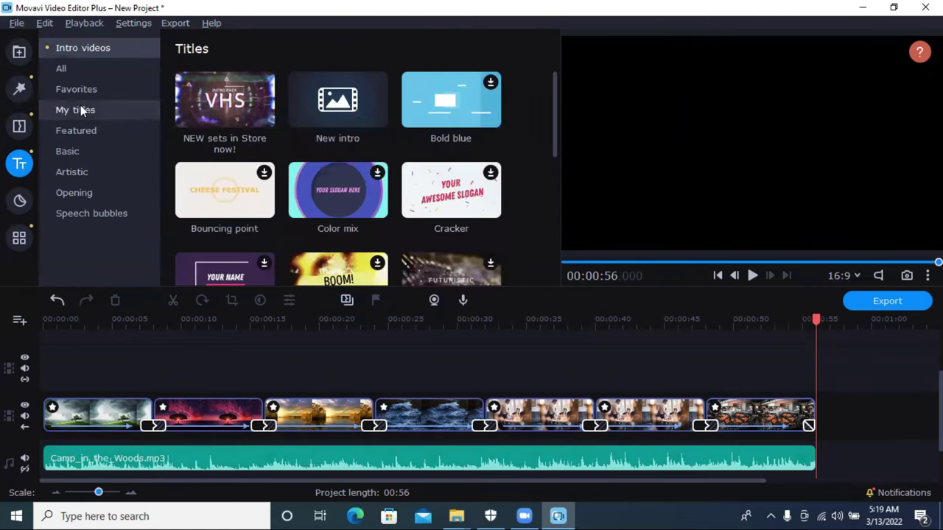
pyautogui.click(83, 111)
pyautogui.click(79, 89)
pyautogui.click(84, 151)
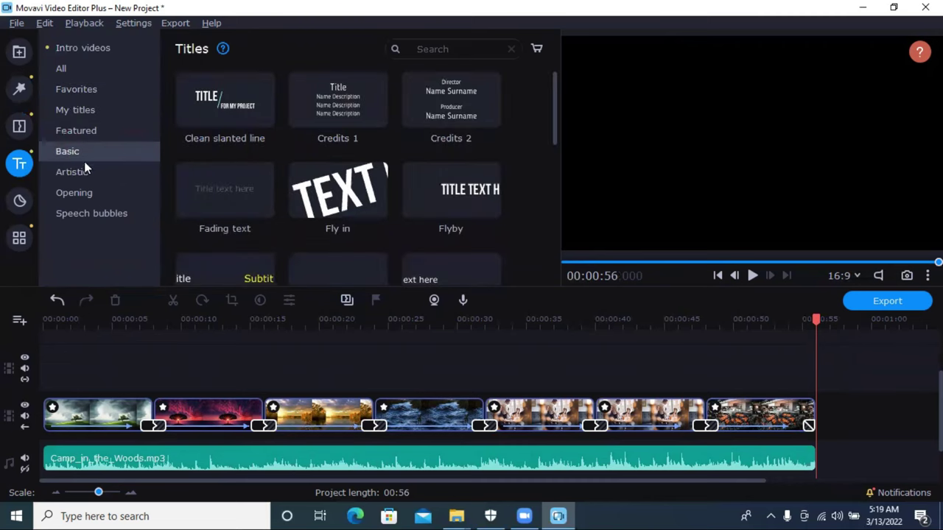
pyautogui.click(20, 196)
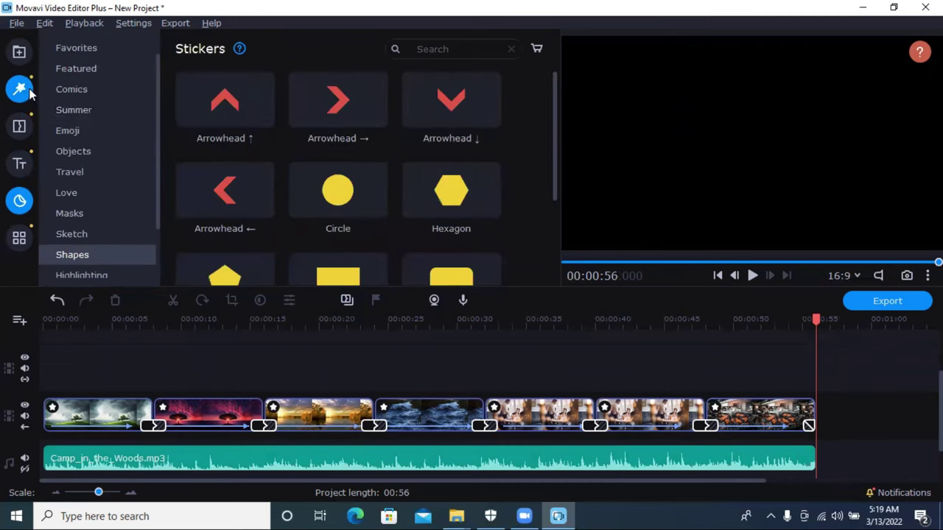
# Step: Browse the Featured, Noise, Artistic, Blur and Color filters, settling on the Blur filters
pyautogui.click(22, 89)
pyautogui.click(107, 91)
pyautogui.click(101, 112)
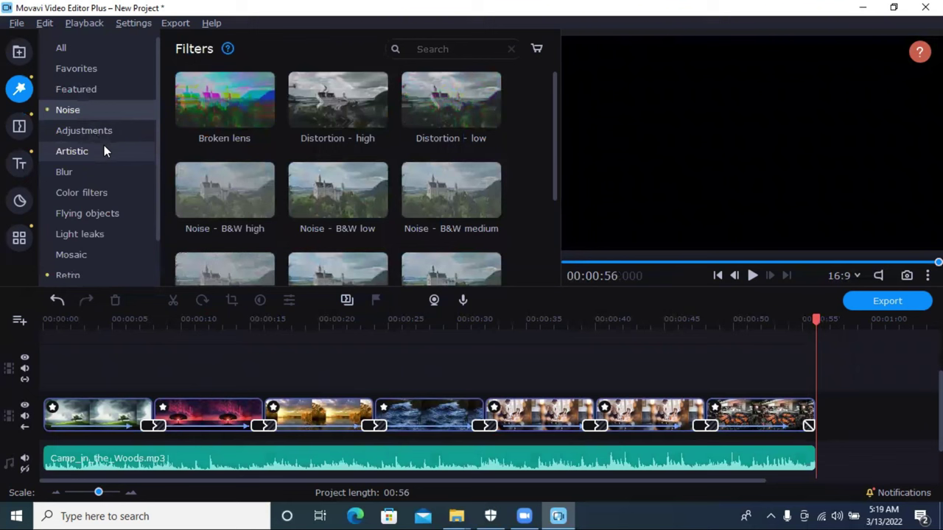
pyautogui.click(103, 151)
pyautogui.click(105, 171)
pyautogui.click(107, 190)
pyautogui.click(98, 153)
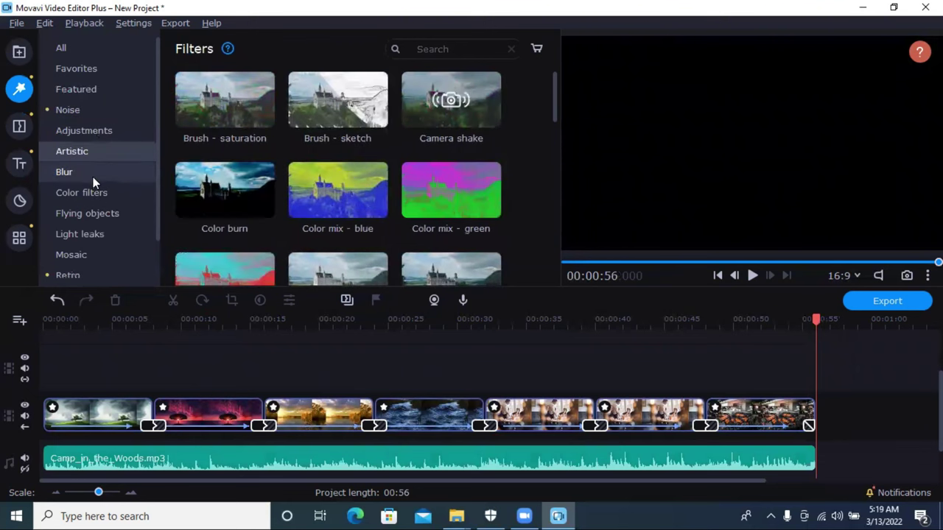
pyautogui.click(92, 177)
pyautogui.scroll(-1, 365, 204)
pyautogui.scroll(-2, 364, 204)
pyautogui.scroll(1, 365, 204)
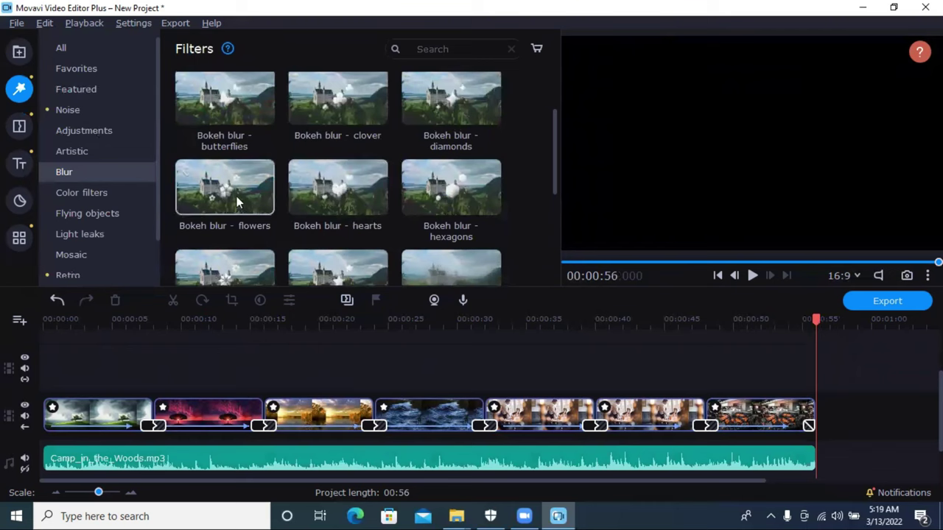
pyautogui.scroll(1, 235, 201)
# Step: Apply Bokeh blur - butterflies to the first clip and scrub through it to check
pyautogui.moveTo(235, 196); pyautogui.dragTo(44, 358)
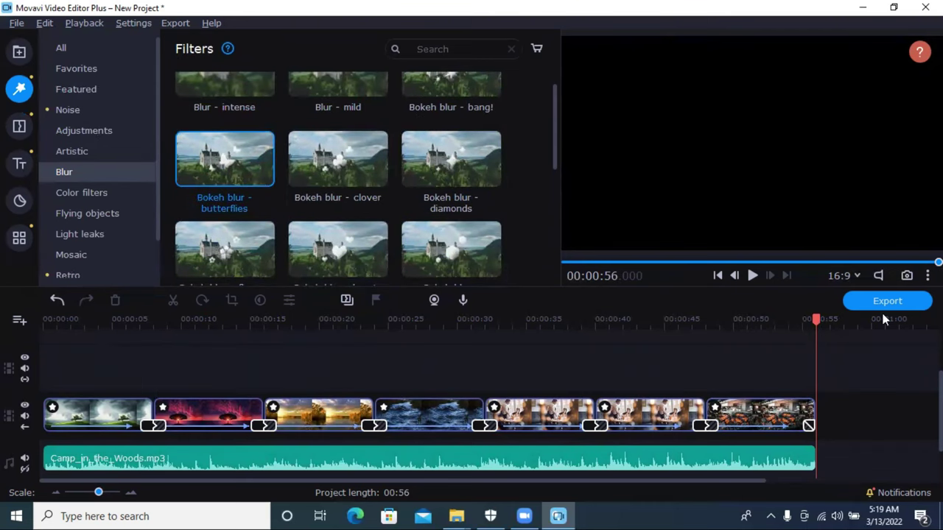
pyautogui.moveTo(815, 320); pyautogui.dragTo(103, 321)
pyautogui.moveTo(211, 214); pyautogui.dragTo(96, 390)
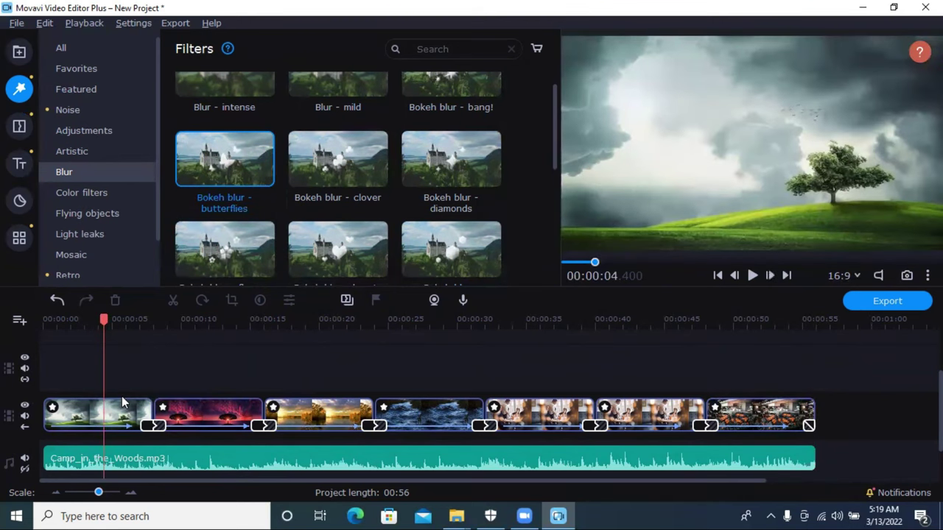
pyautogui.moveTo(235, 153); pyautogui.dragTo(117, 433)
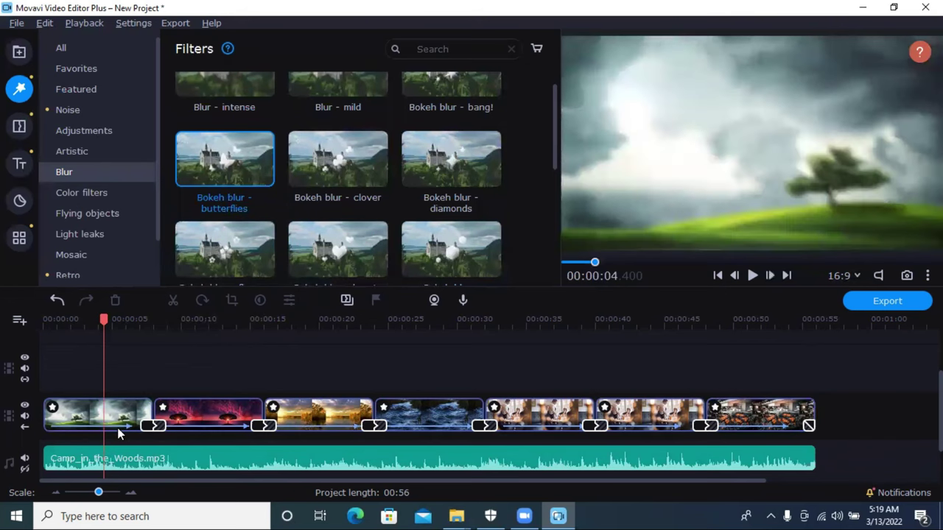
pyautogui.moveTo(104, 319); pyautogui.dragTo(162, 355)
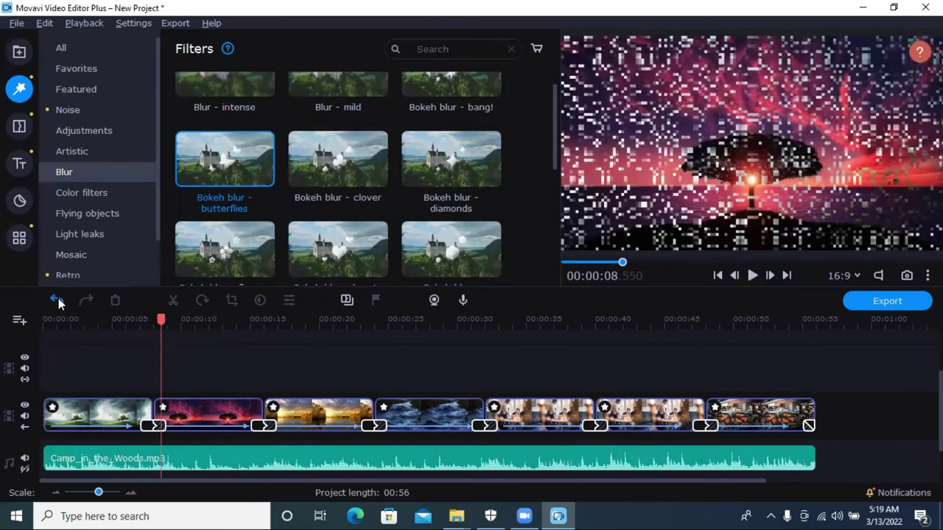
# Step: Undo the butterflies blur and delete the extra music piece after the slideshow again
pyautogui.click(56, 299)
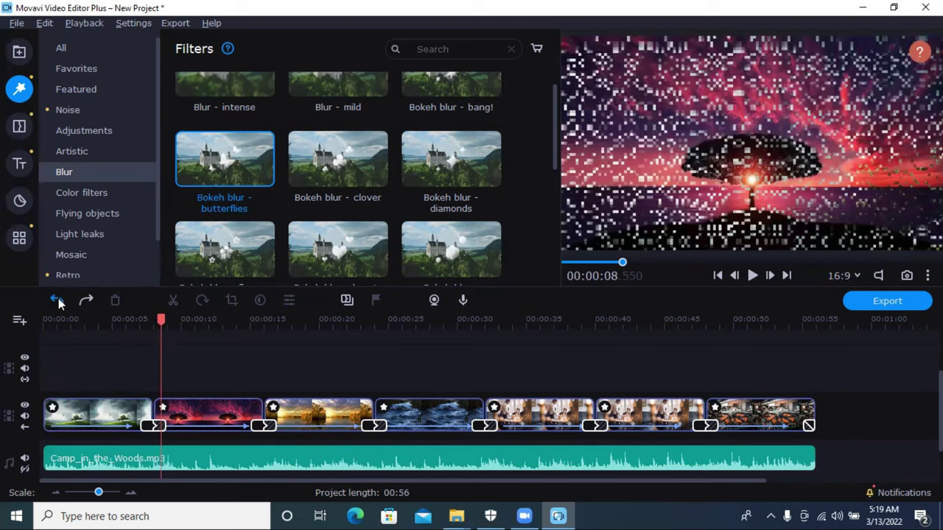
pyautogui.click(58, 298)
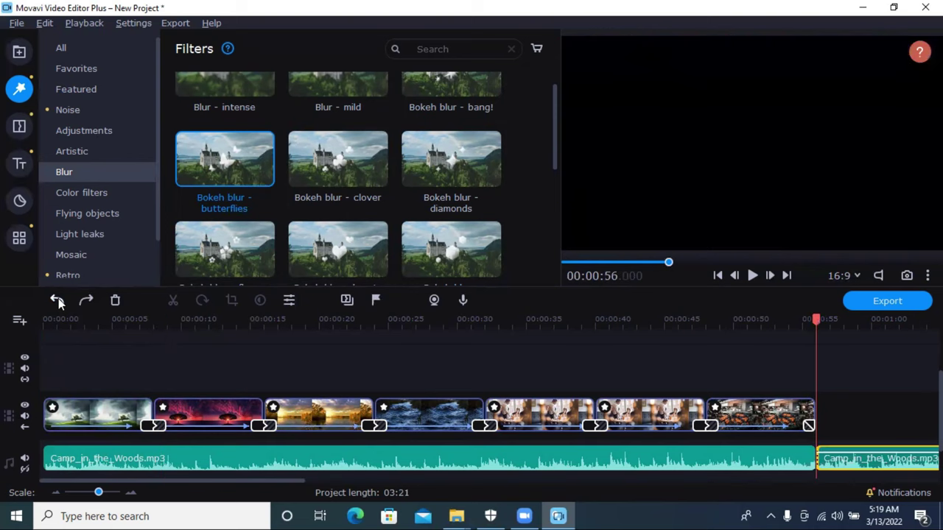
pyautogui.click(849, 475)
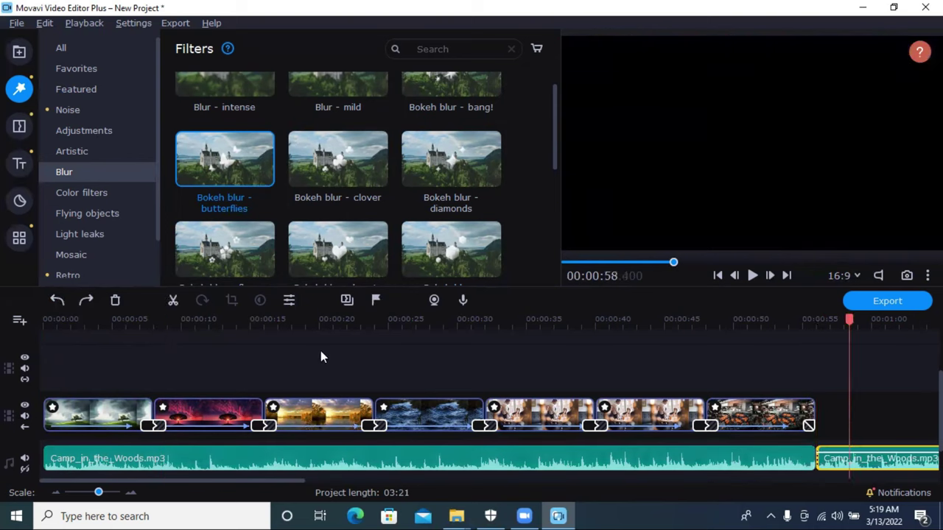
pyautogui.click(115, 302)
pyautogui.scroll(-5, 338, 215)
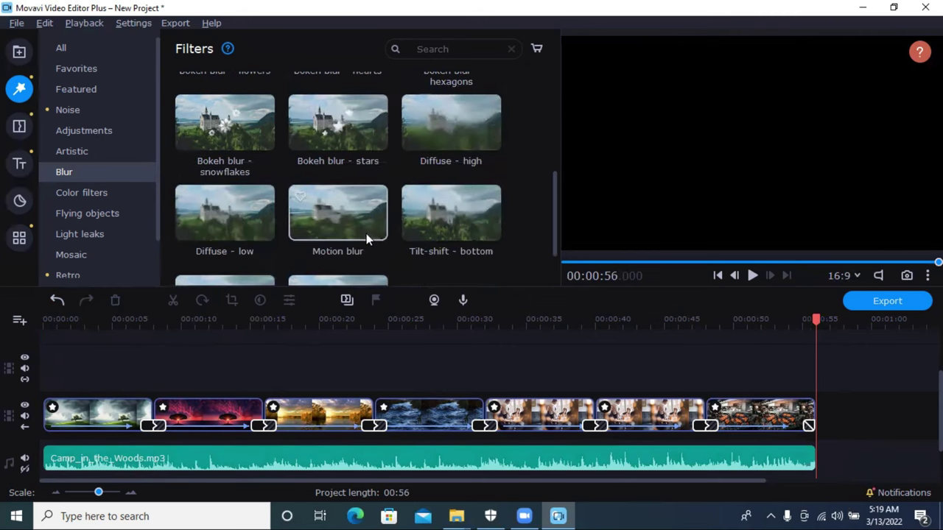
# Step: Apply the Autumn leaves flying-objects filter to the first clip
pyautogui.click(96, 192)
pyautogui.click(106, 213)
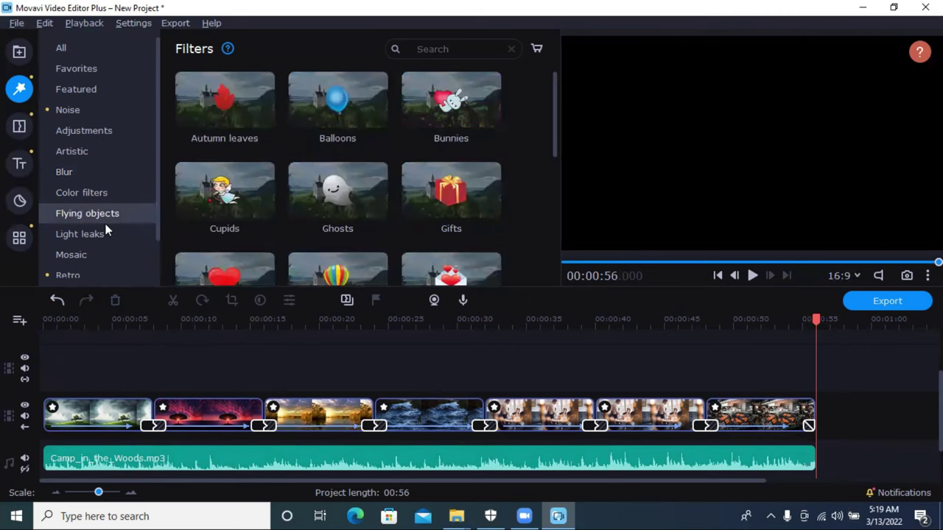
pyautogui.moveTo(222, 123); pyautogui.dragTo(57, 412)
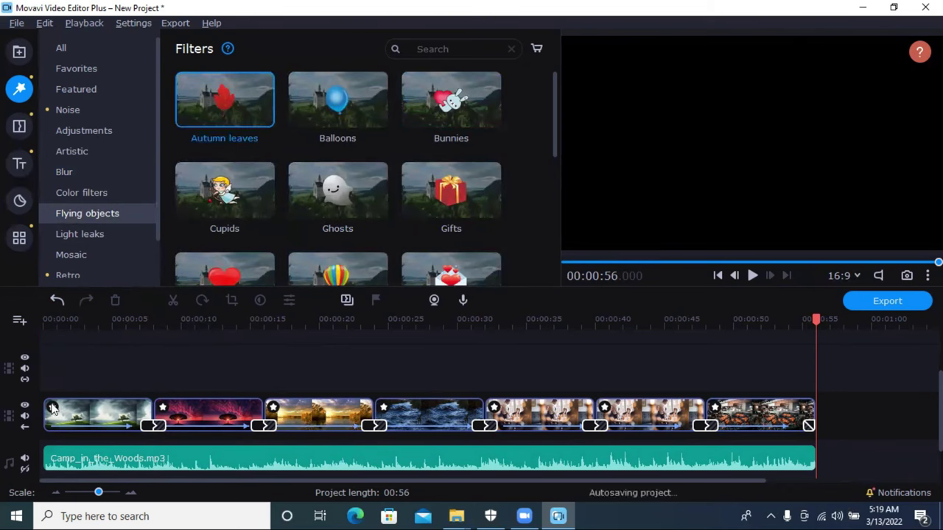
pyautogui.moveTo(222, 118); pyautogui.dragTo(171, 407)
pyautogui.moveTo(816, 318); pyautogui.dragTo(81, 362)
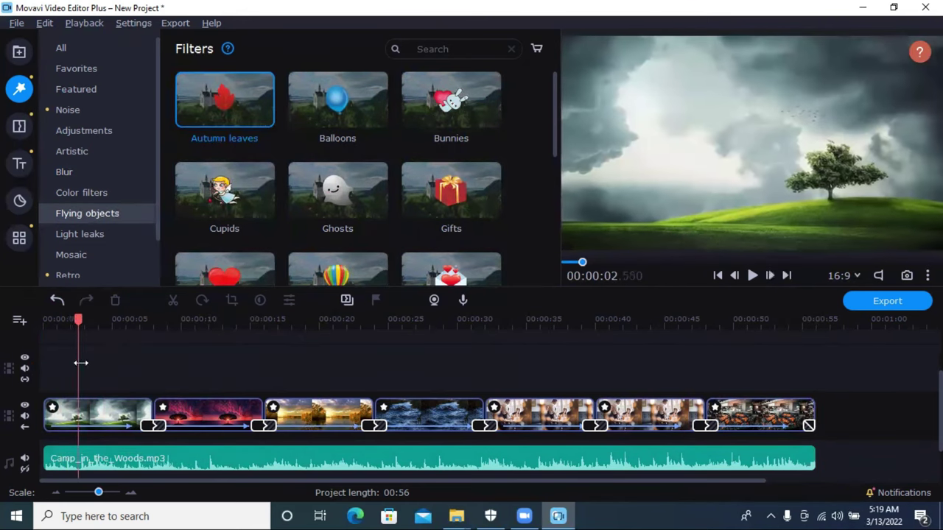
pyautogui.moveTo(229, 122); pyautogui.dragTo(672, 119)
pyautogui.click(129, 420)
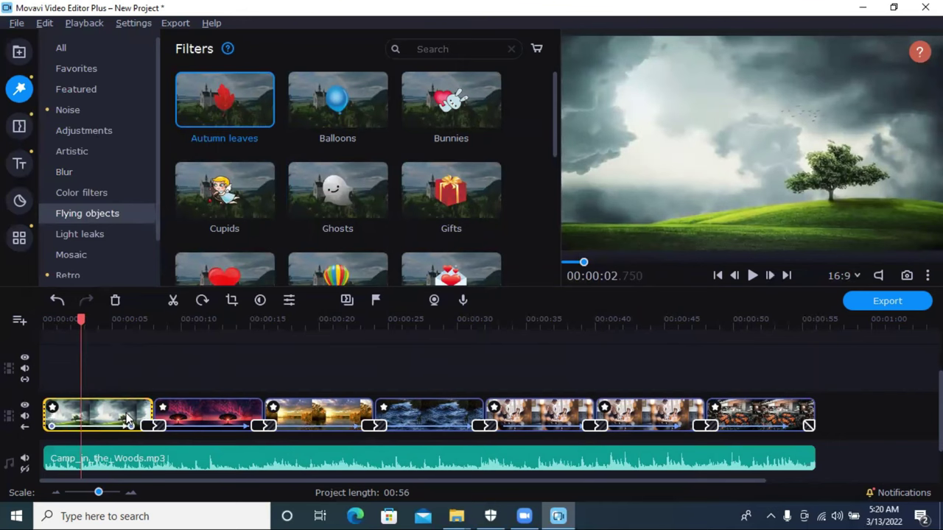
pyautogui.doubleClick(129, 420)
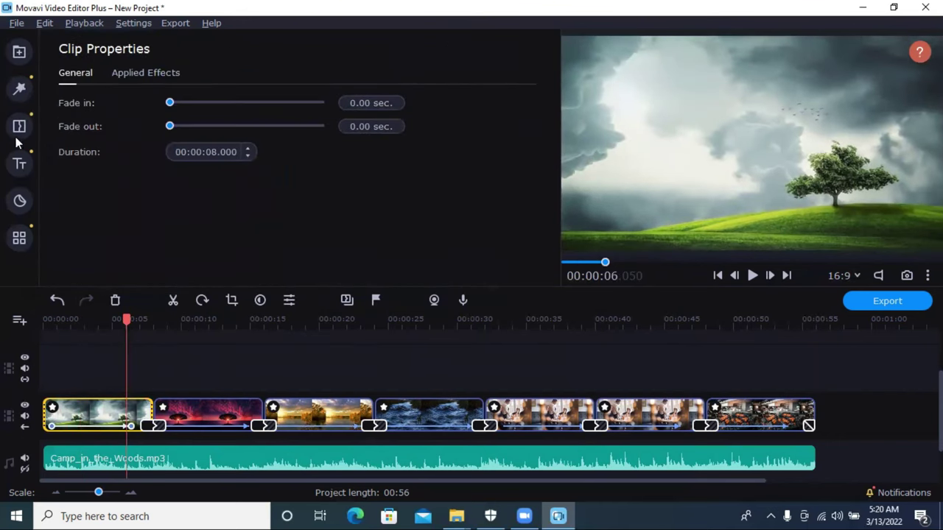
pyautogui.click(19, 89)
pyautogui.moveTo(254, 104); pyautogui.dragTo(102, 427)
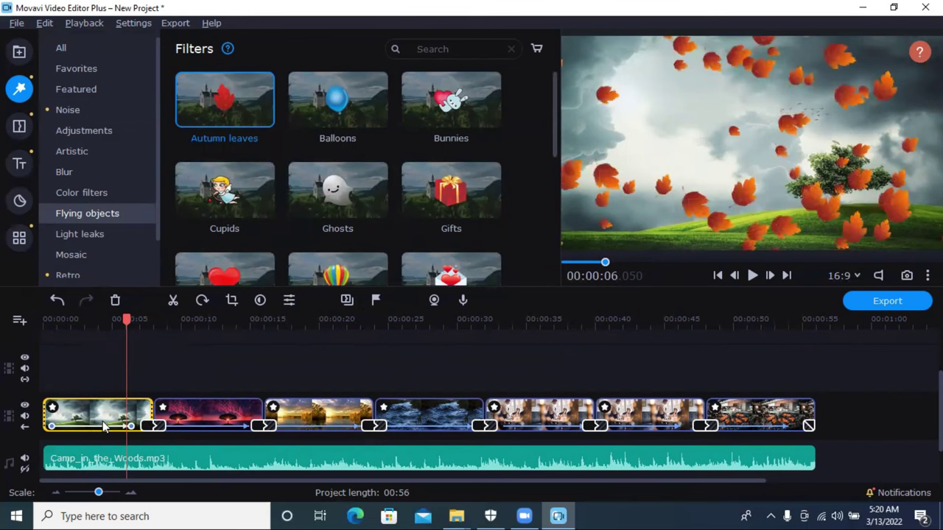
# Step: Preview the falling leaves from the start of the video
pyautogui.click(750, 278)
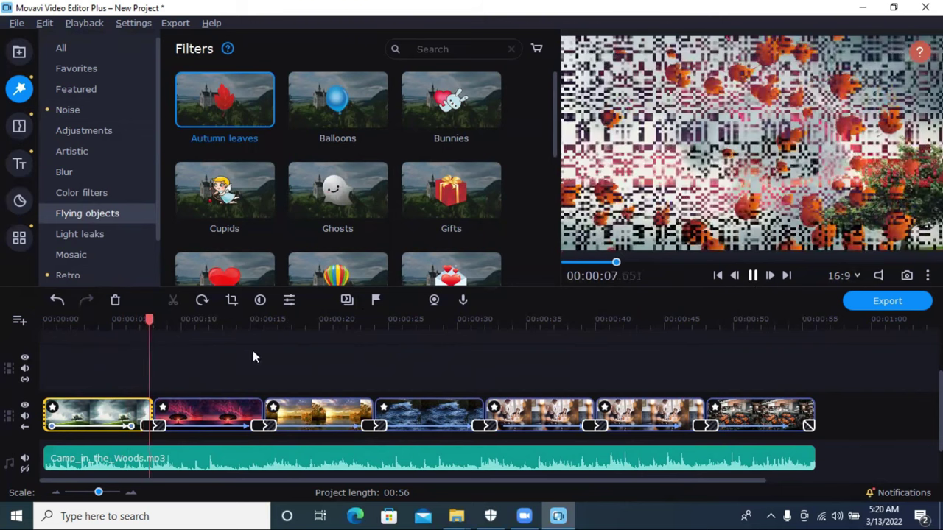
pyautogui.moveTo(171, 320); pyautogui.dragTo(21, 336)
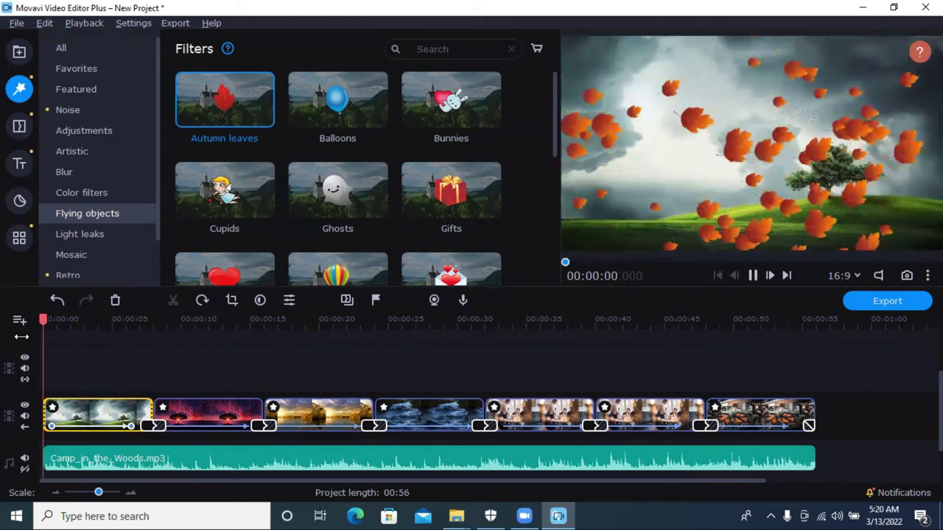
pyautogui.click(752, 276)
pyautogui.click(752, 275)
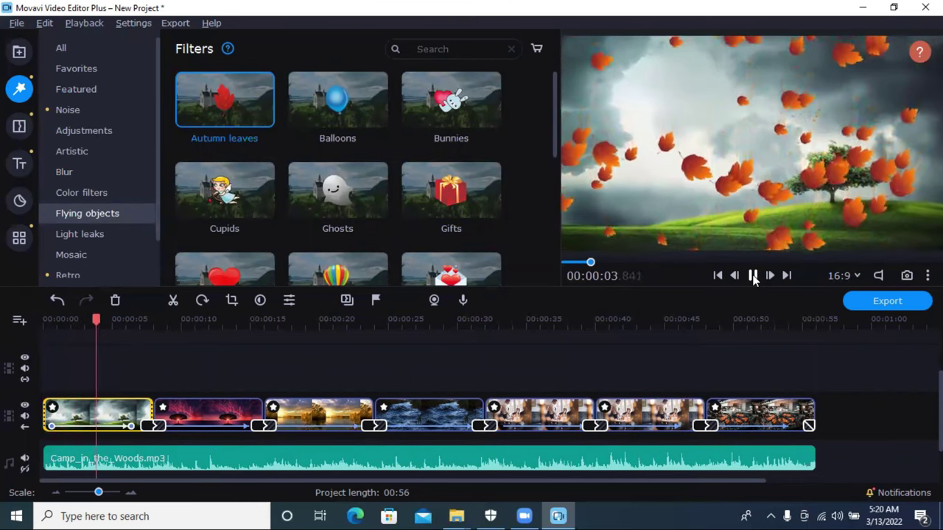
pyautogui.click(752, 275)
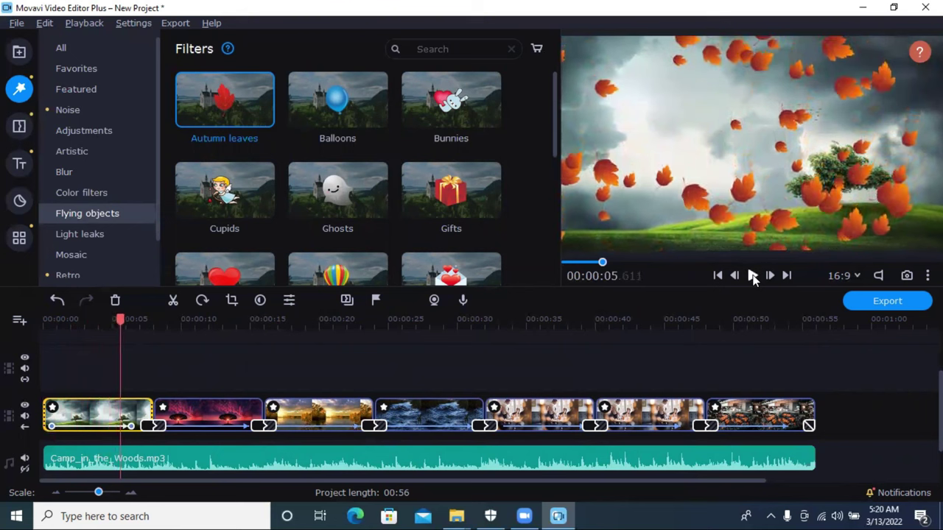
# Step: Apply the Balloons filter to the second clip and preview it
pyautogui.moveTo(333, 113); pyautogui.dragTo(216, 409)
pyautogui.click(197, 420)
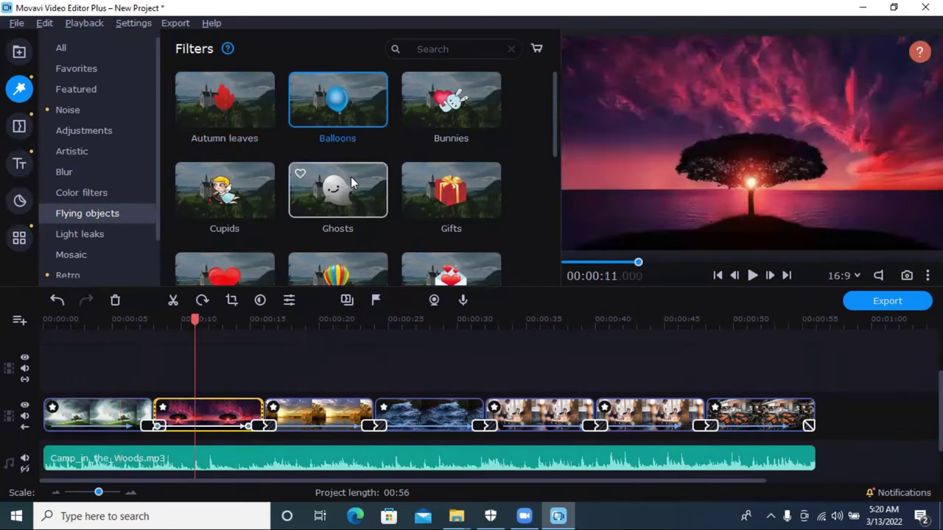
pyautogui.moveTo(333, 134); pyautogui.dragTo(184, 391)
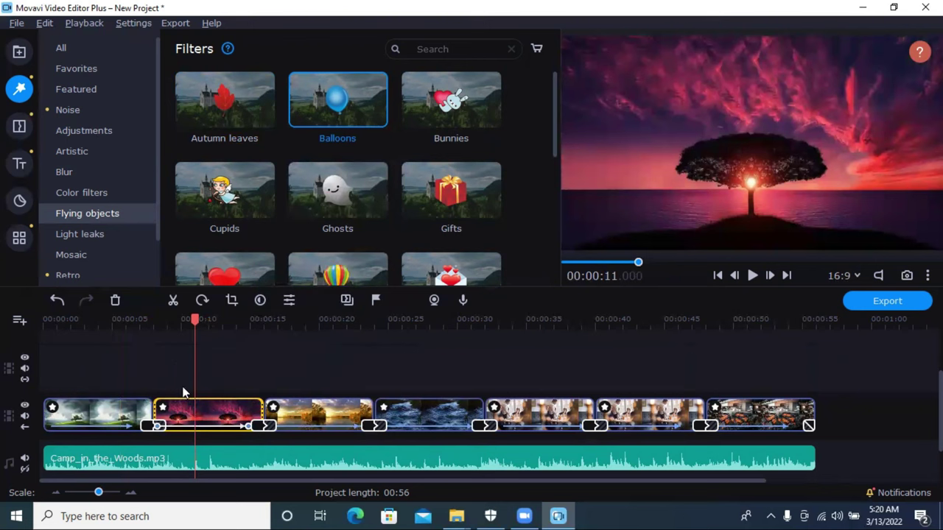
pyautogui.click(154, 322)
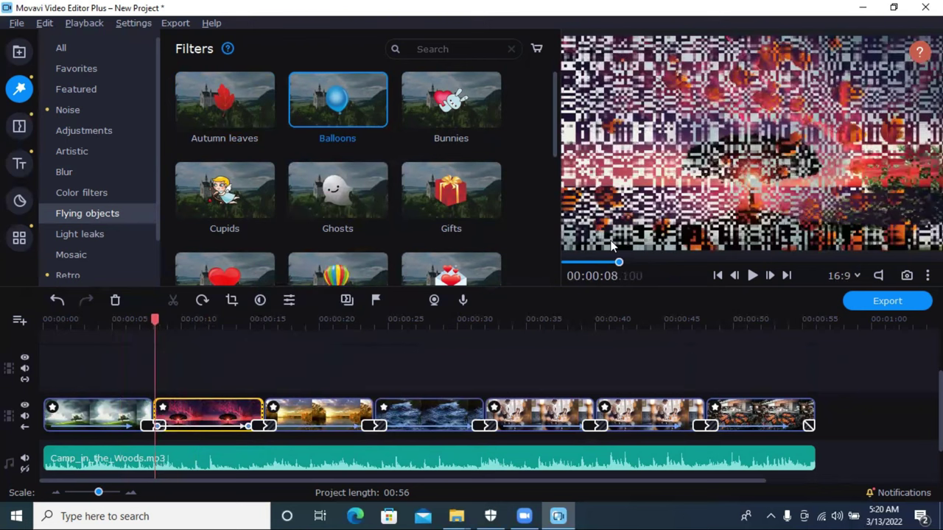
pyautogui.click(752, 274)
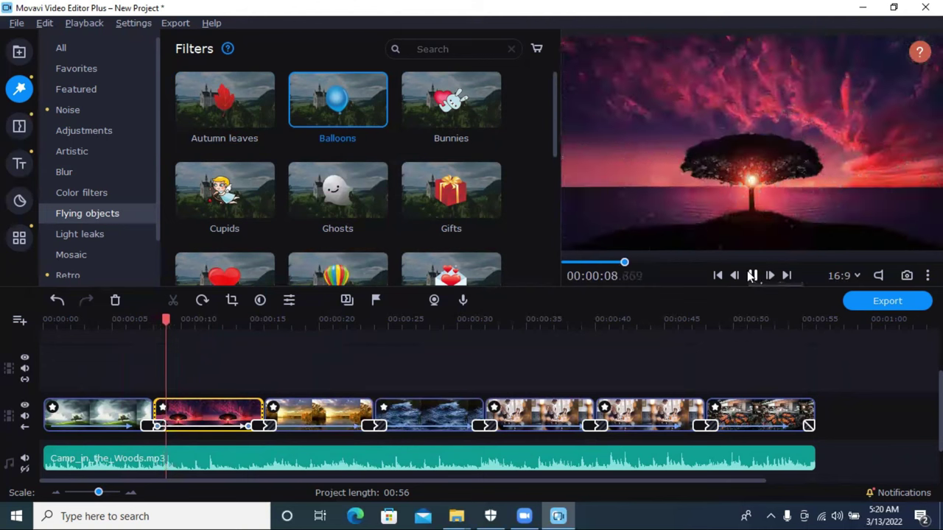
pyautogui.moveTo(337, 103); pyautogui.dragTo(177, 408)
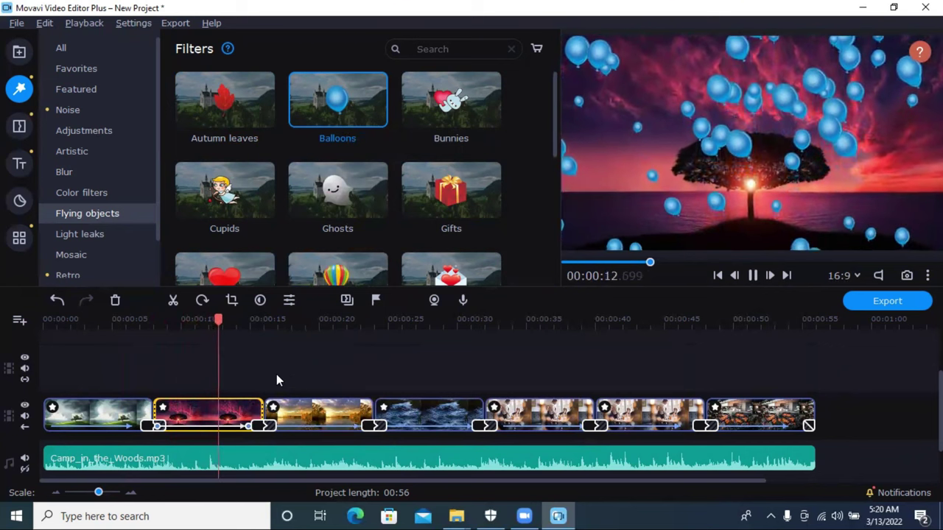
# Step: Apply Hearts to the third clip and Sakura to the fourth clip
pyautogui.scroll(-1, 324, 251)
pyautogui.moveTo(236, 243); pyautogui.dragTo(300, 407)
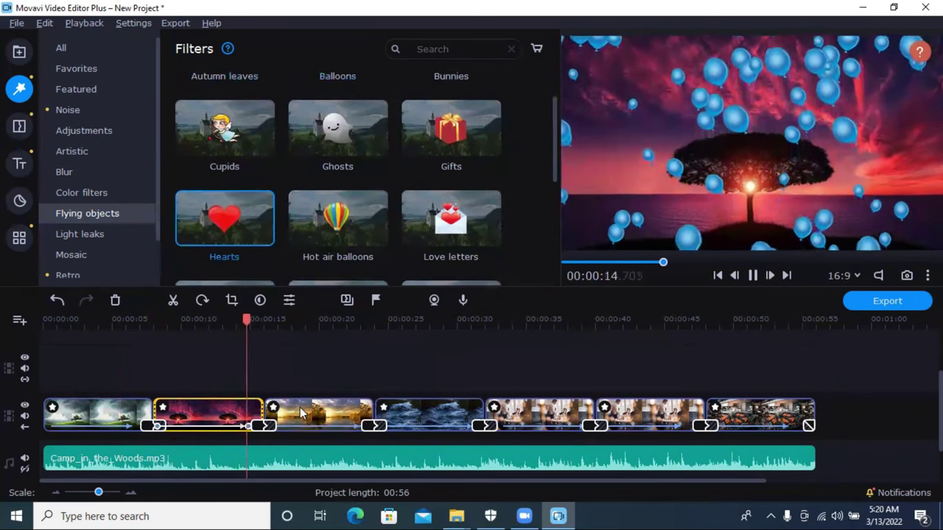
pyautogui.moveTo(225, 242); pyautogui.dragTo(332, 422)
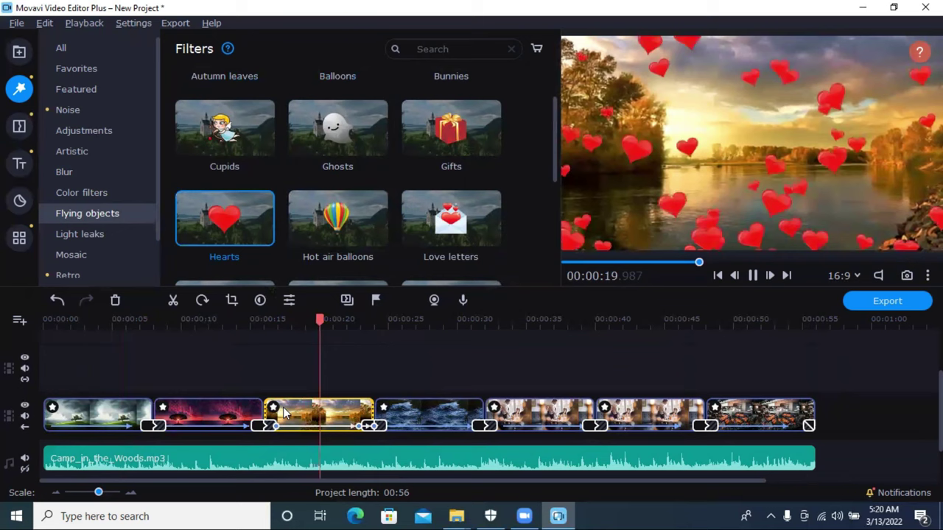
pyautogui.scroll(-2, 417, 265)
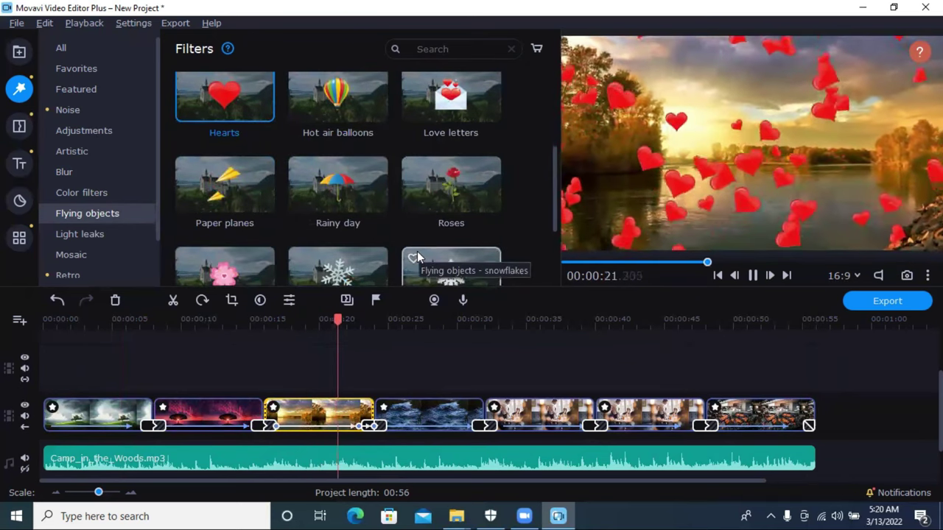
pyautogui.scroll(-1, 416, 256)
pyautogui.moveTo(222, 233); pyautogui.dragTo(404, 404)
pyautogui.click(404, 404)
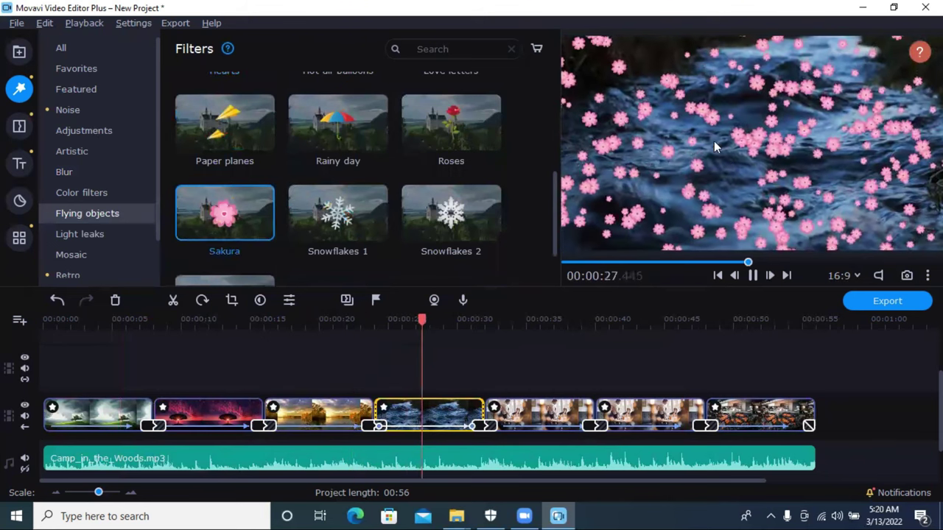
pyautogui.scroll(-1, 463, 207)
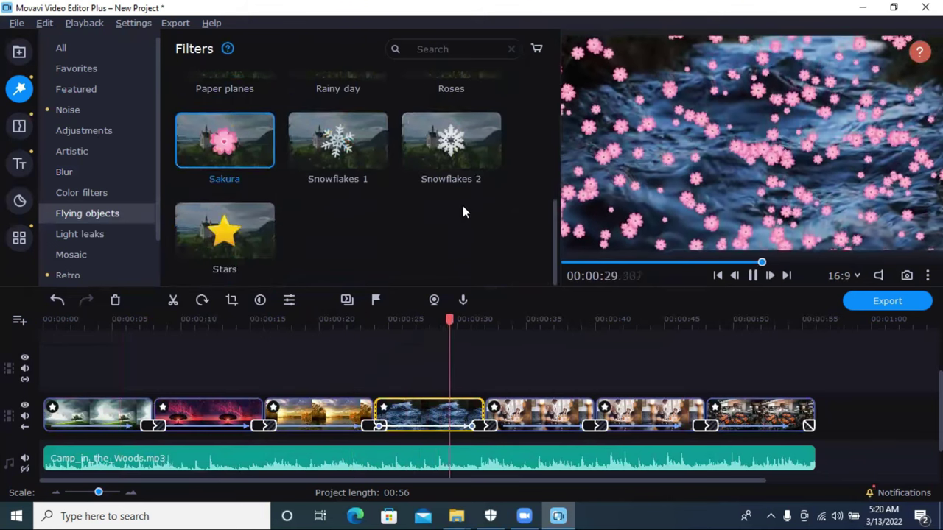
# Step: Undo the flying-object filters, restoring the Bittersweet.mp3 music
pyautogui.click(59, 300)
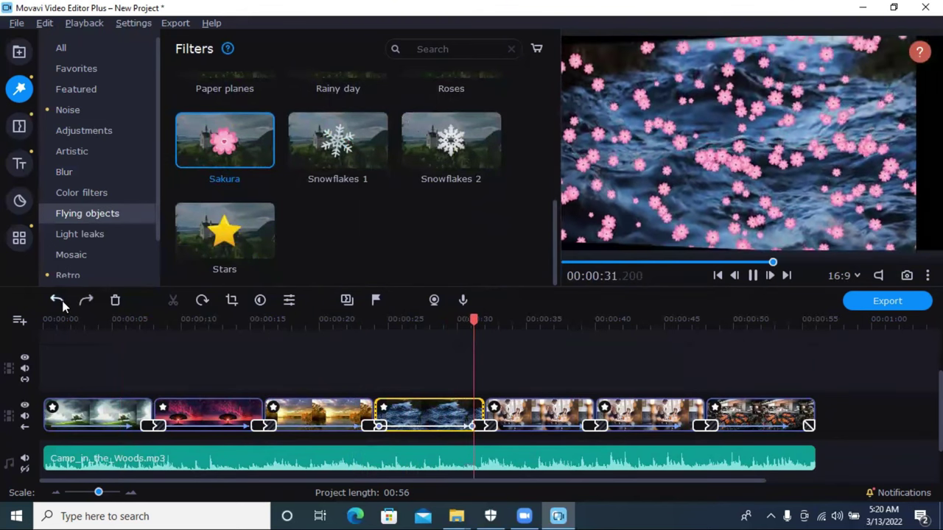
pyautogui.click(59, 300)
pyautogui.click(59, 301)
pyautogui.click(59, 300)
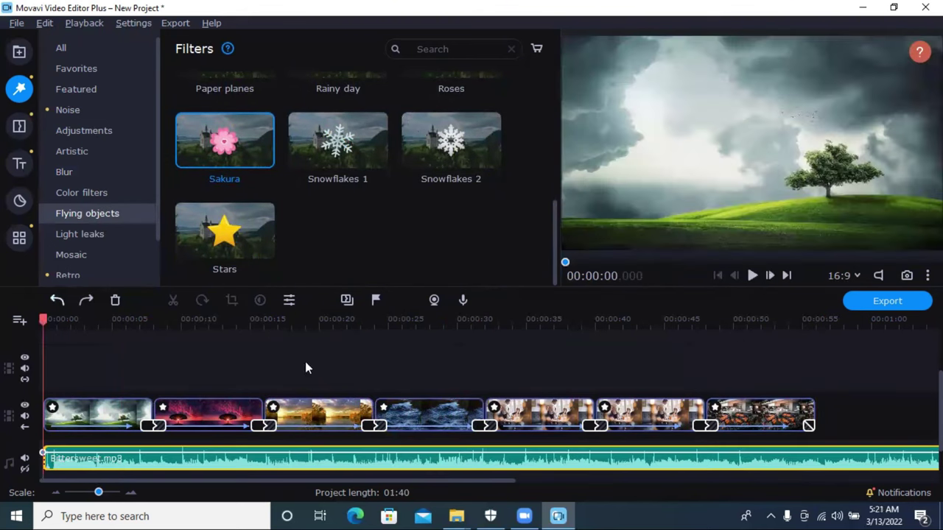
# Step: Split Bittersweet.mp3 at 00:00:56 and delete the part after the video ends
pyautogui.click(825, 334)
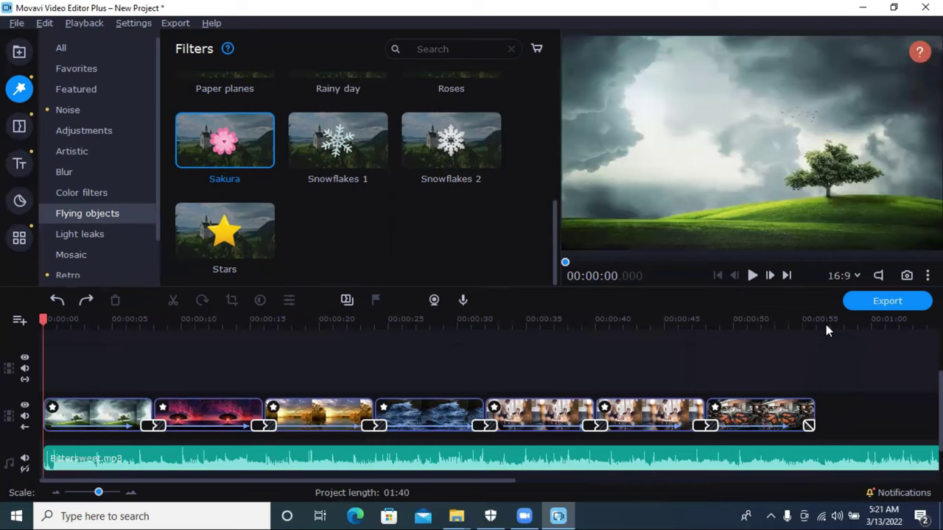
pyautogui.click(823, 320)
pyautogui.moveTo(820, 322); pyautogui.dragTo(816, 322)
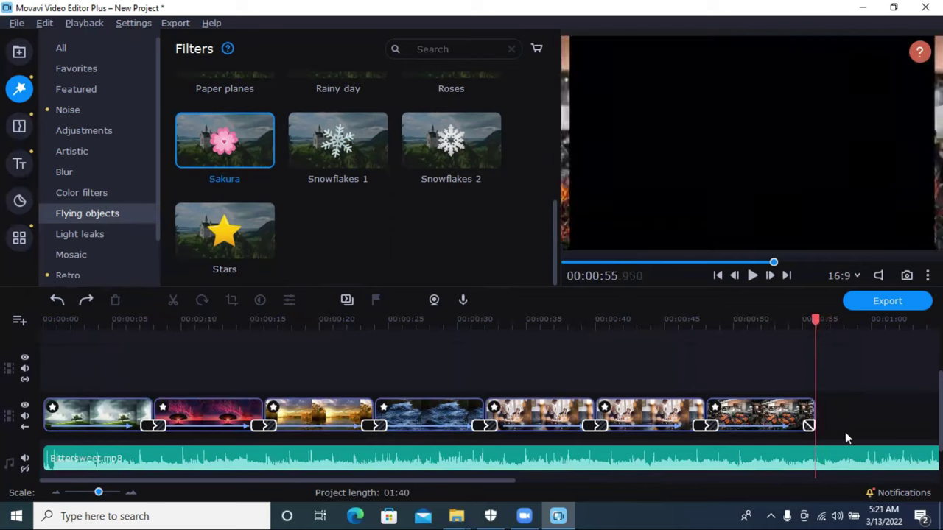
pyautogui.click(838, 454)
pyautogui.moveTo(831, 319); pyautogui.dragTo(816, 320)
pyautogui.click(173, 300)
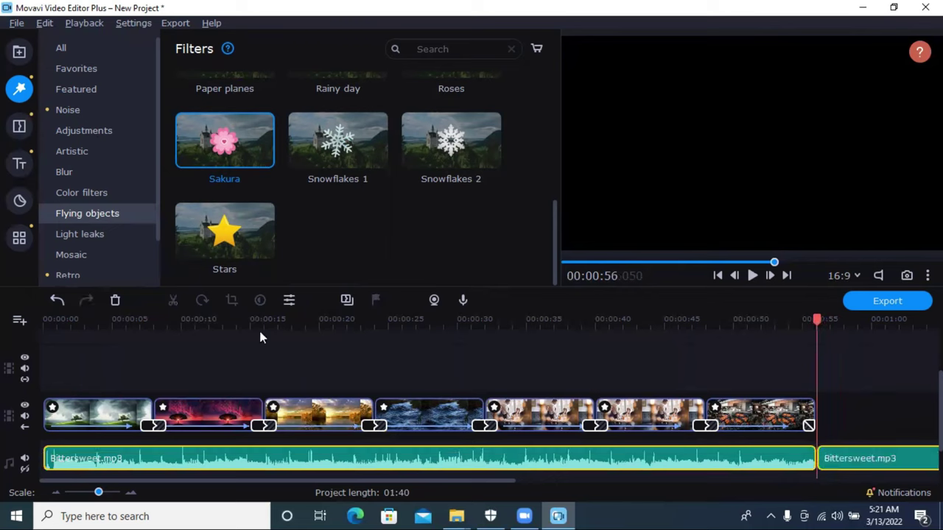
pyautogui.click(116, 300)
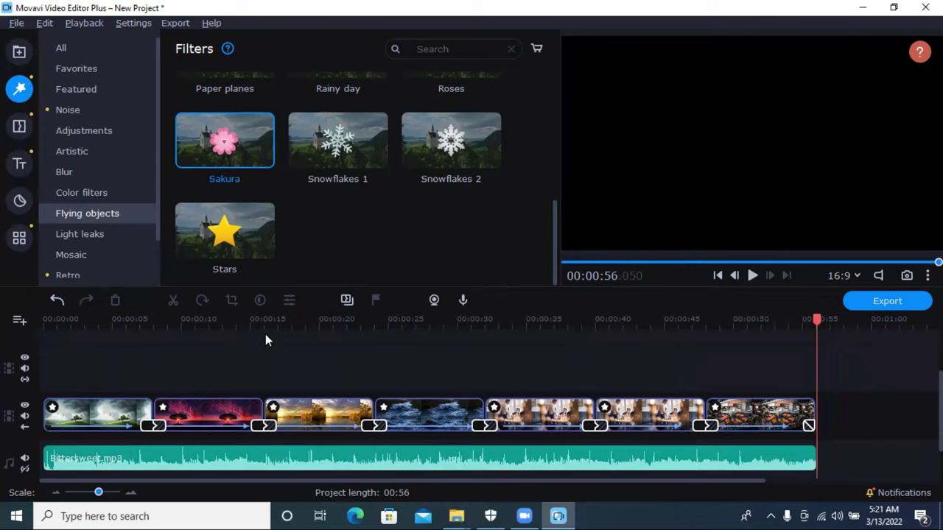
# Step: Place the Friendship artistic title at the start of the timeline over the first clip
pyautogui.click(19, 163)
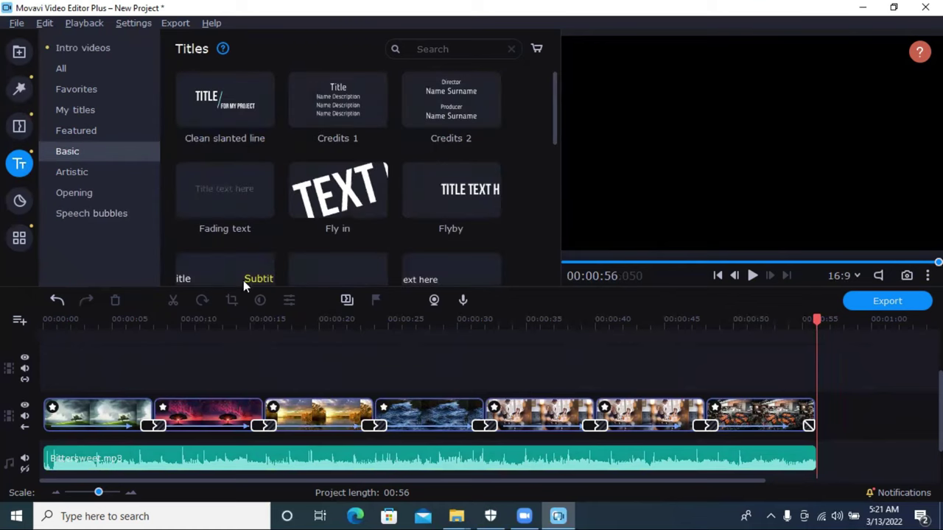
pyautogui.scroll(-2, 318, 234)
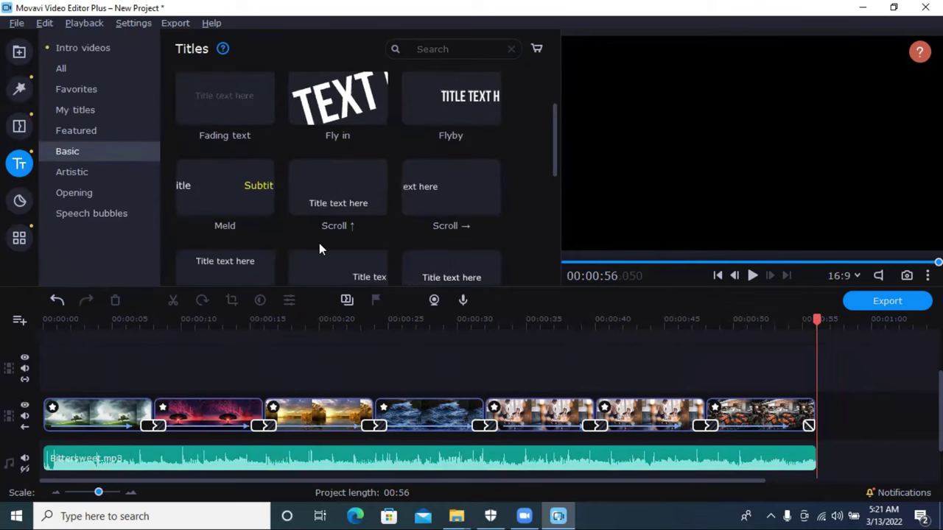
pyautogui.click(74, 171)
pyautogui.scroll(-4, 324, 128)
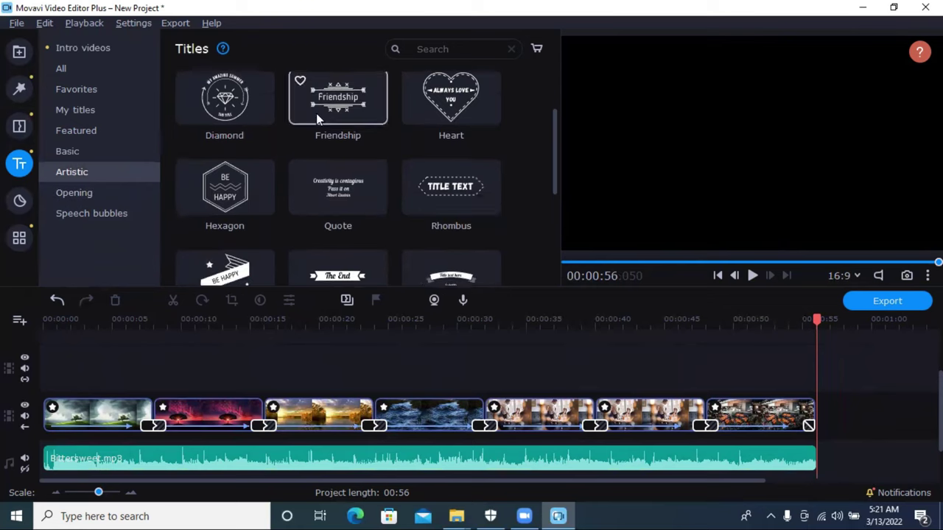
pyautogui.scroll(-1, 417, 192)
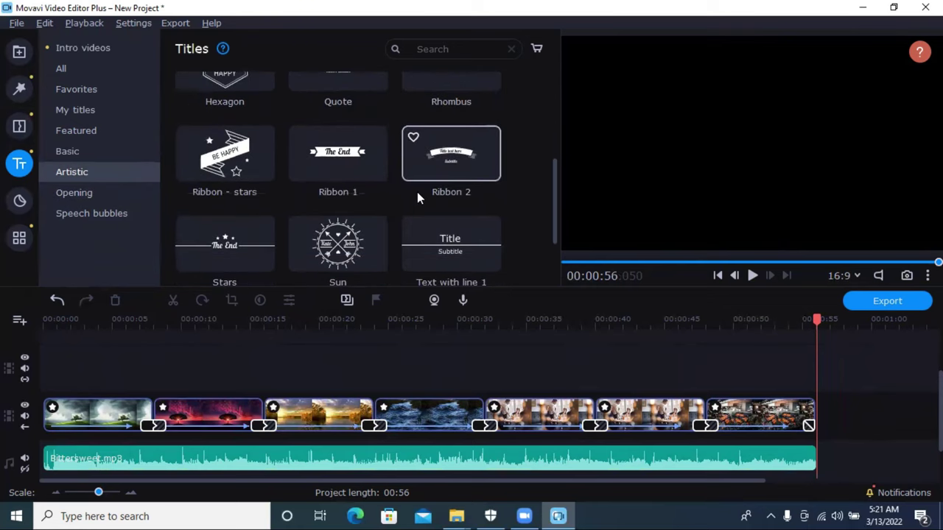
pyautogui.moveTo(813, 321); pyautogui.dragTo(77, 321)
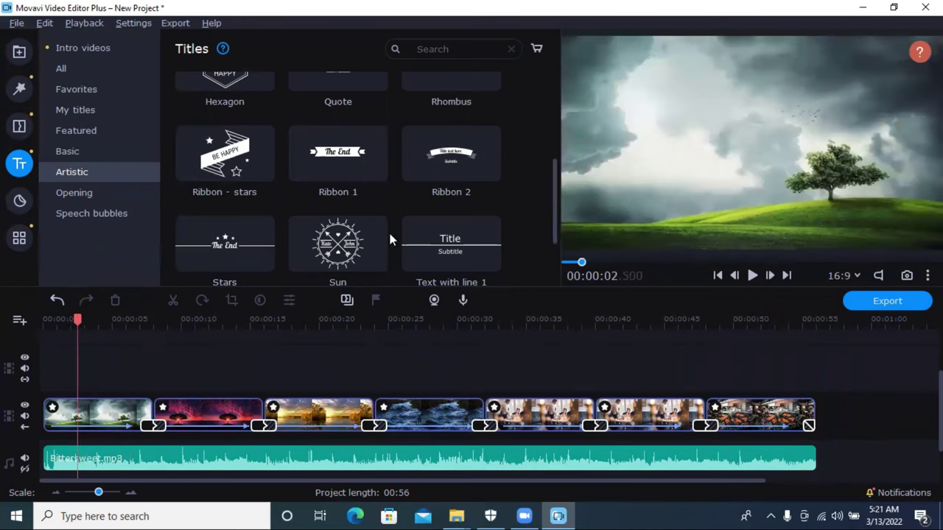
pyautogui.scroll(-2, 380, 213)
pyautogui.scroll(-1, 380, 213)
pyautogui.scroll(5, 381, 214)
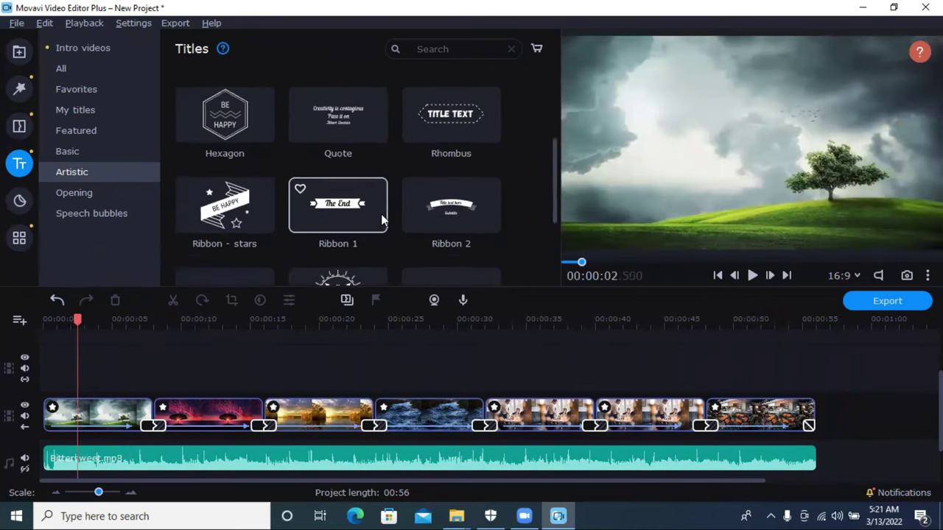
pyautogui.scroll(3, 381, 214)
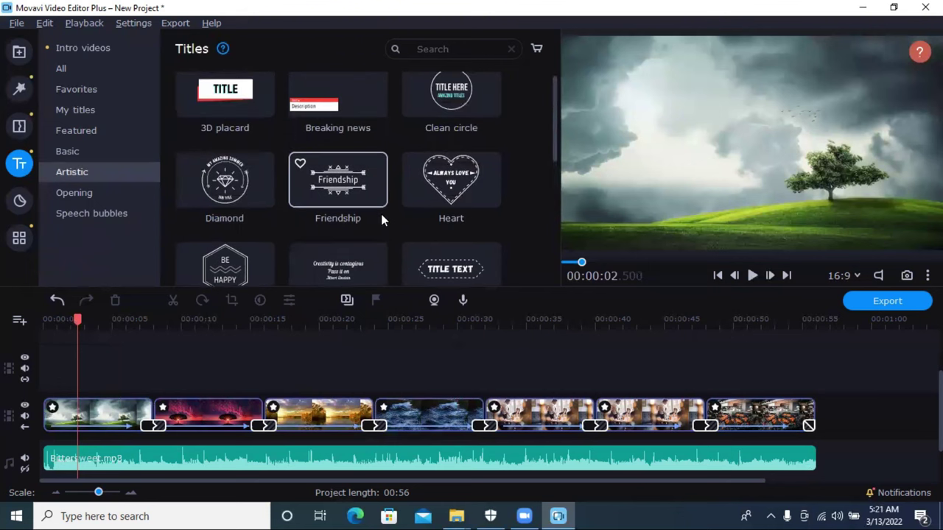
pyautogui.moveTo(352, 183); pyautogui.dragTo(733, 140)
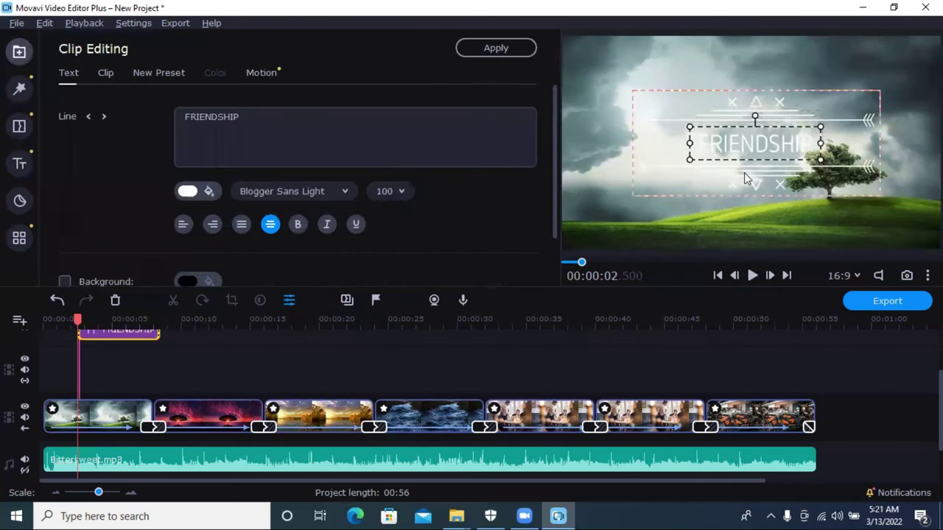
# Step: Replace the FRIENDSHIP text with 'Freelancer' followed by the creator's name
pyautogui.doubleClick(748, 148)
pyautogui.click(316, 127)
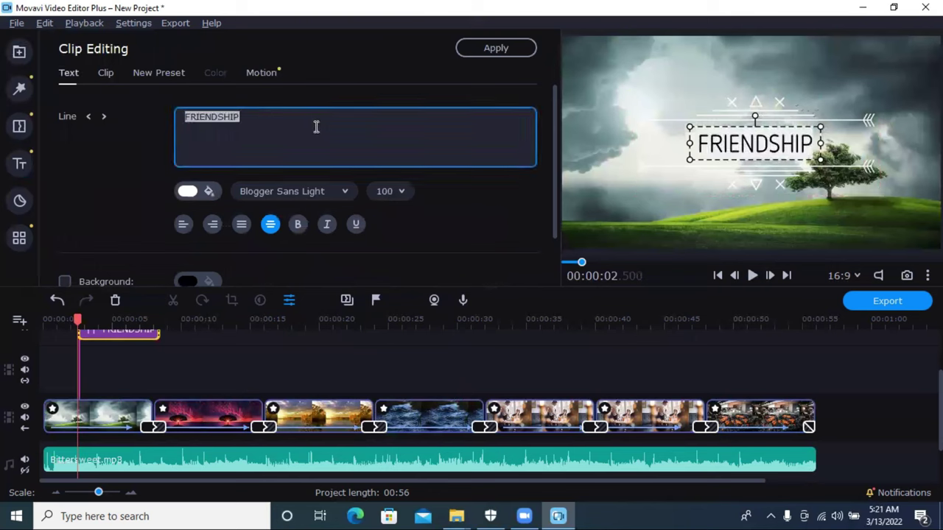
pyautogui.write('Free')
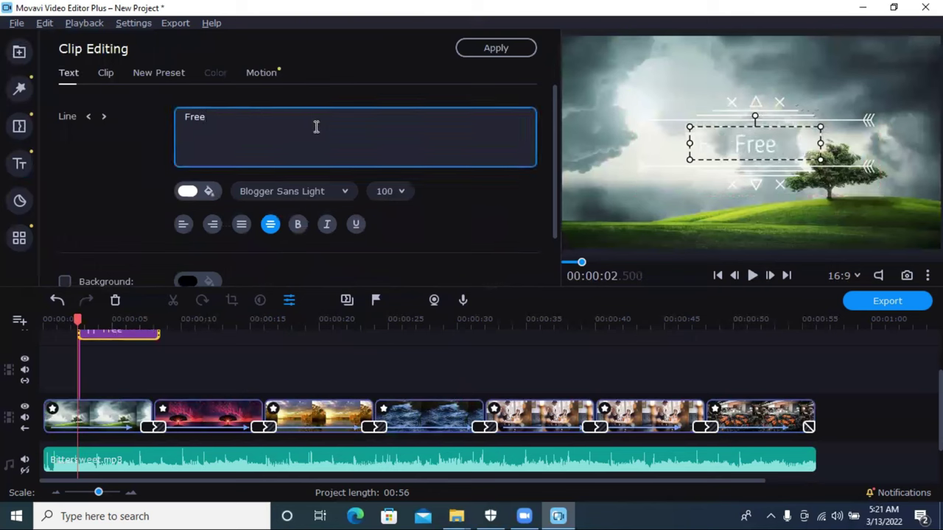
pyautogui.write('lanc')
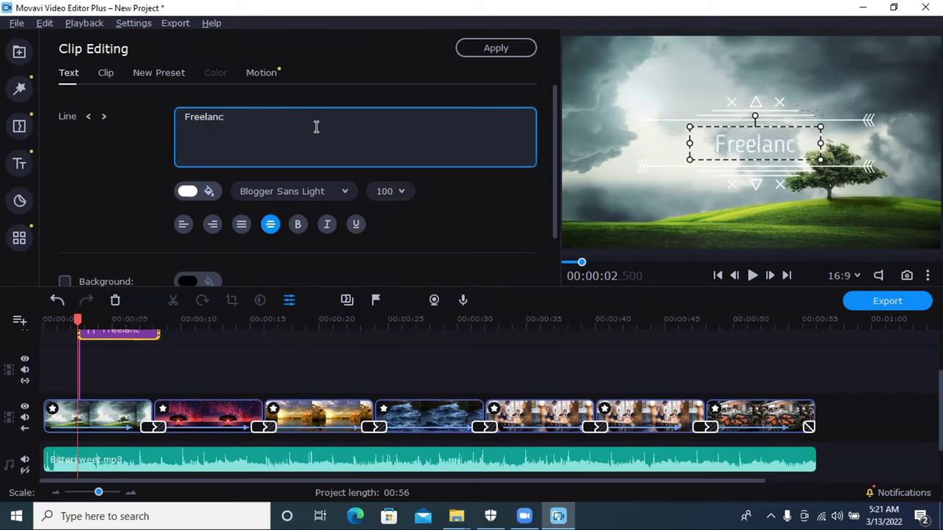
pyautogui.write('er raju')
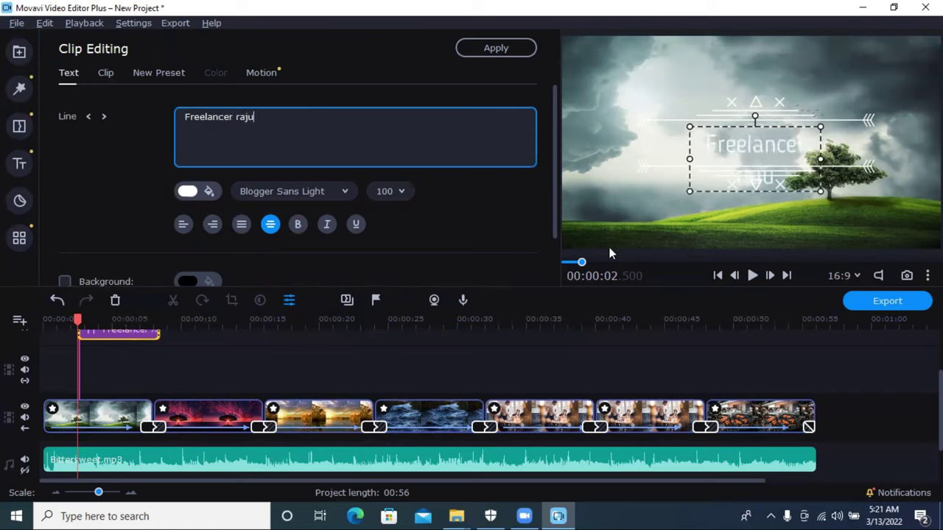
# Step: Preview the new title animation and move the title higher in the frame
pyautogui.click(811, 353)
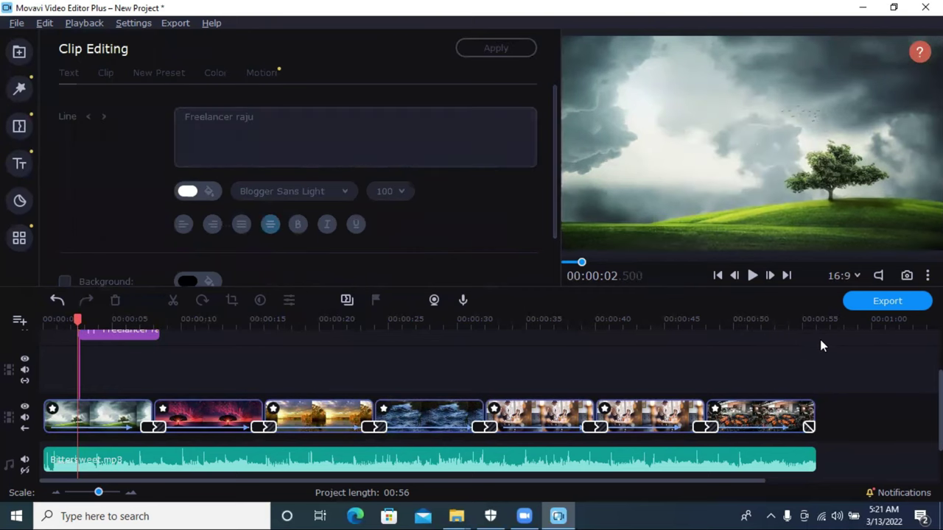
pyautogui.moveTo(67, 319); pyautogui.dragTo(71, 319)
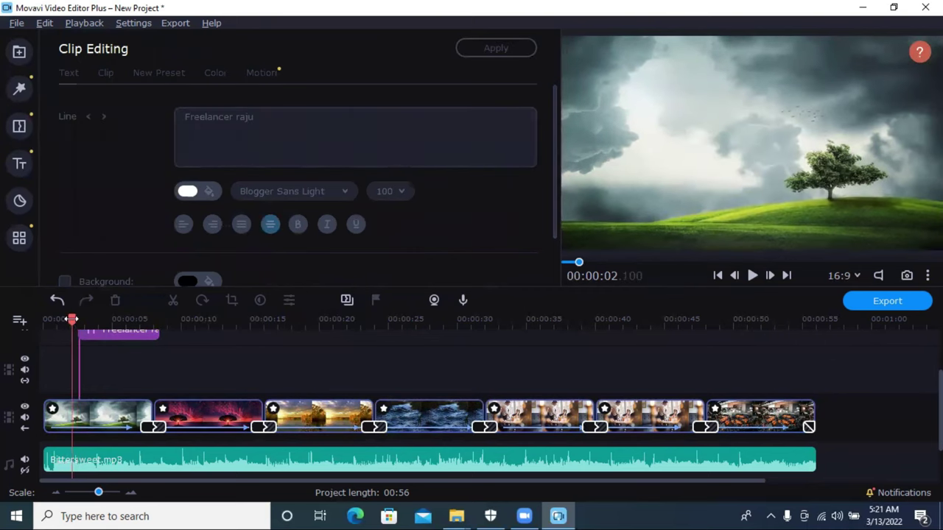
pyautogui.click(752, 275)
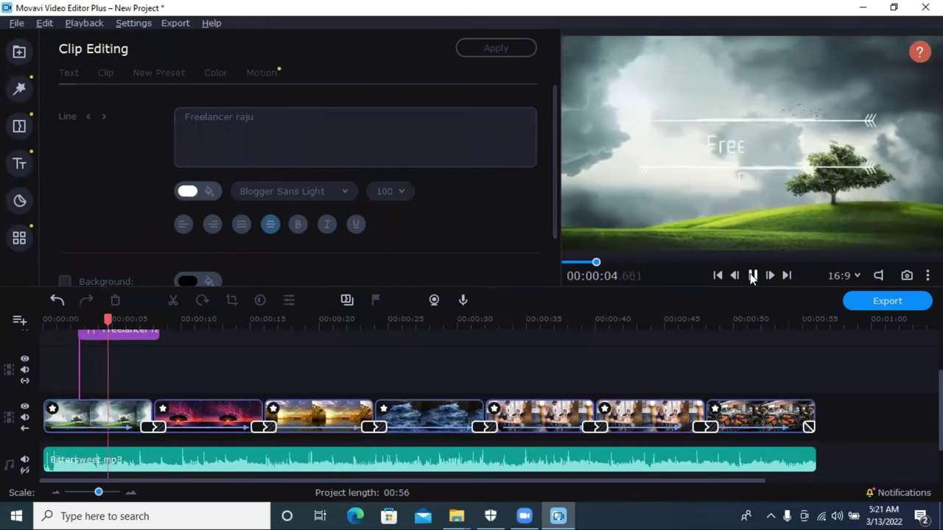
pyautogui.click(752, 276)
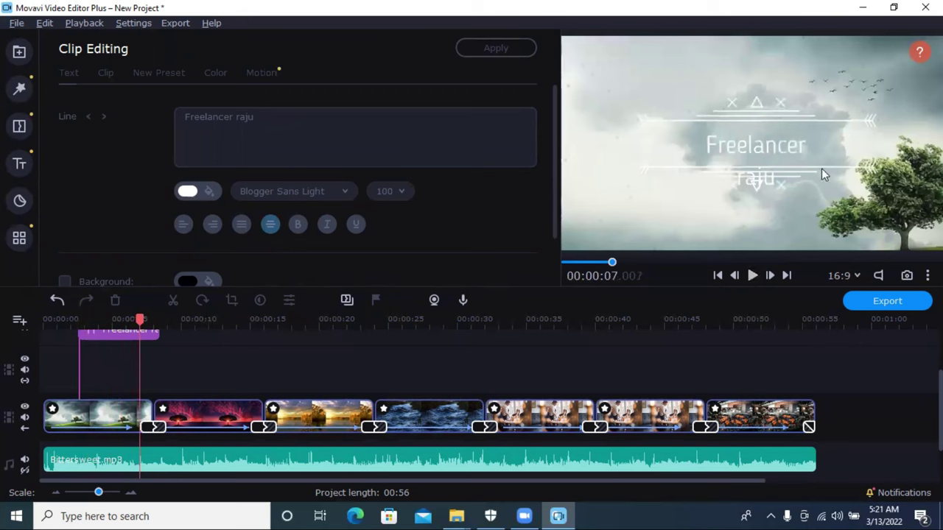
pyautogui.click(821, 168)
pyautogui.moveTo(778, 182); pyautogui.dragTo(799, 152)
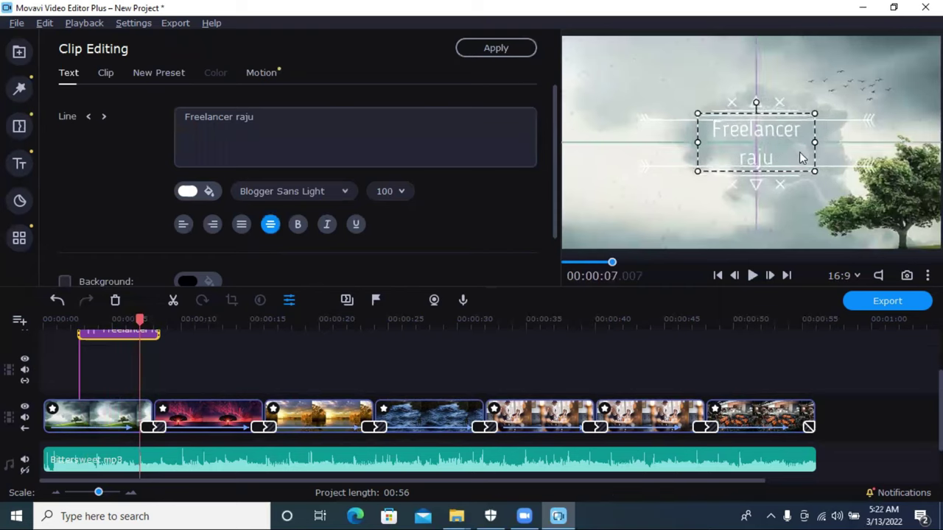
# Step: Make the title text red (#ff0000) and its decorations orange (#ff5d00)
pyautogui.click(185, 192)
pyautogui.click(198, 272)
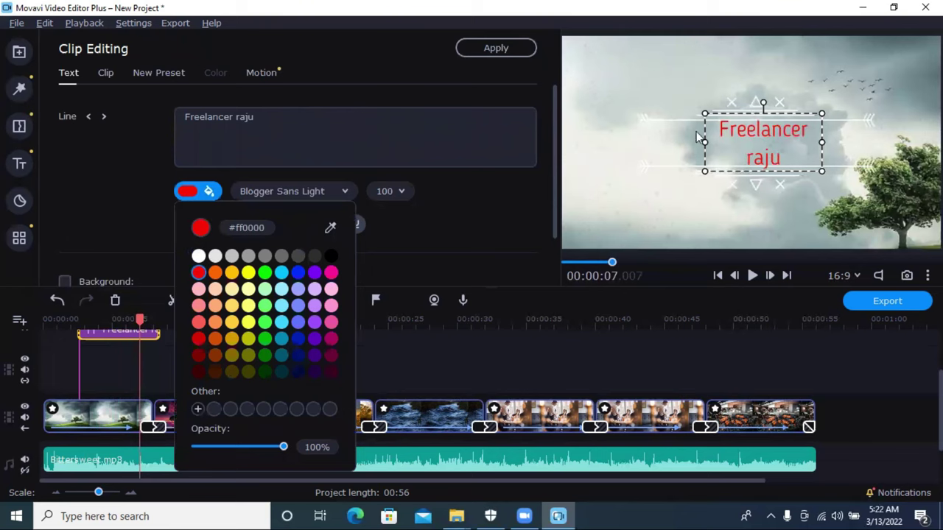
pyautogui.click(739, 107)
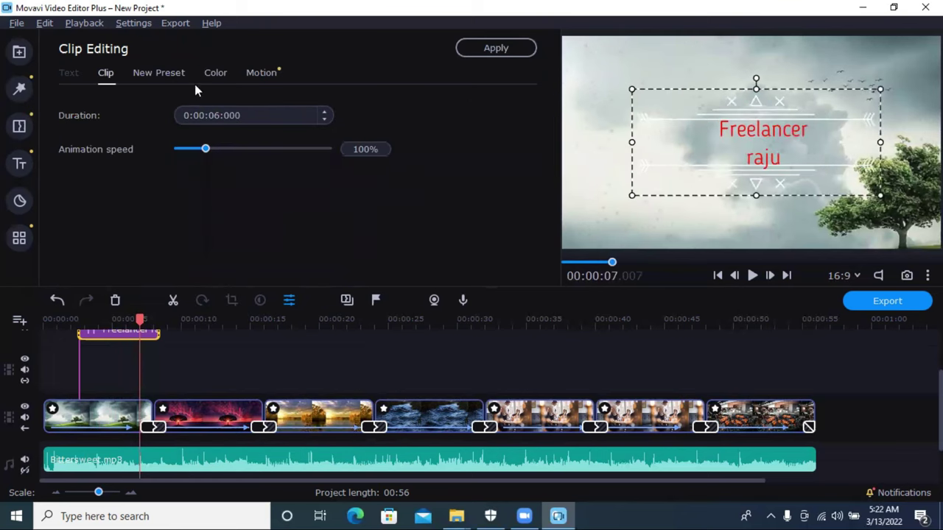
pyautogui.click(214, 72)
pyautogui.click(209, 115)
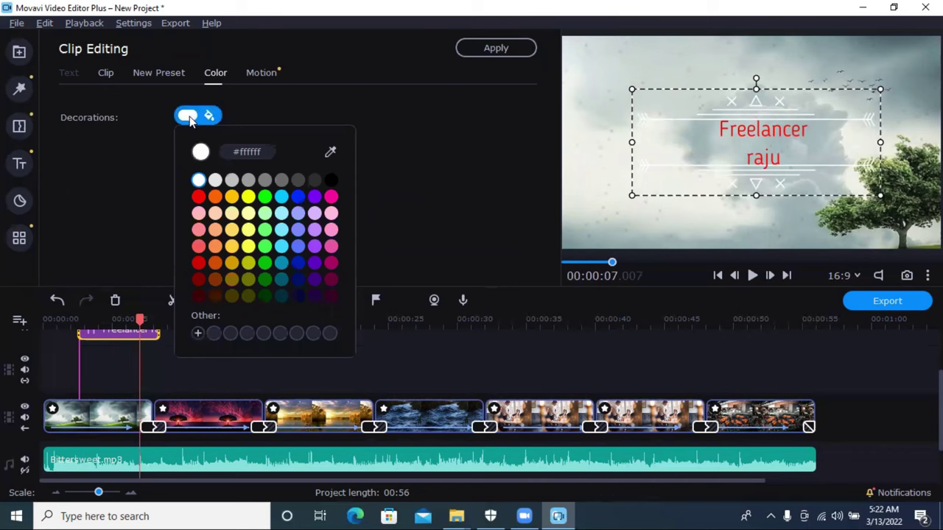
pyautogui.click(213, 196)
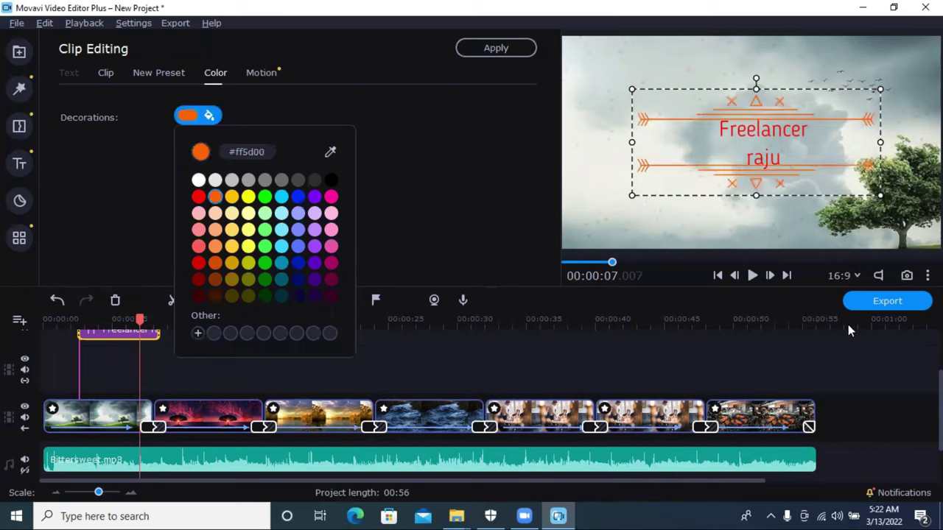
# Step: Enlarge and reposition the title in the frame, then play back the restyled title
pyautogui.moveTo(715, 185); pyautogui.dragTo(720, 185)
pyautogui.moveTo(889, 198); pyautogui.dragTo(914, 227)
pyautogui.moveTo(876, 190); pyautogui.dragTo(869, 183)
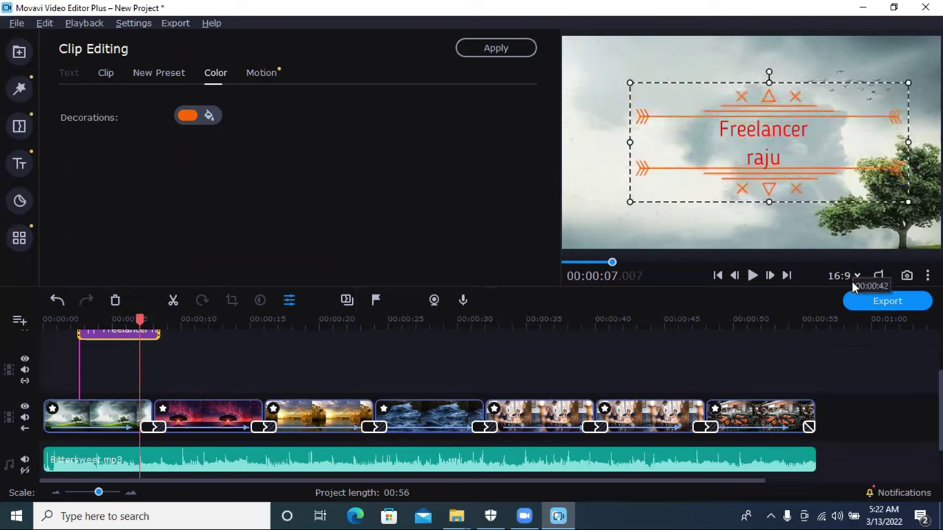
pyautogui.click(879, 380)
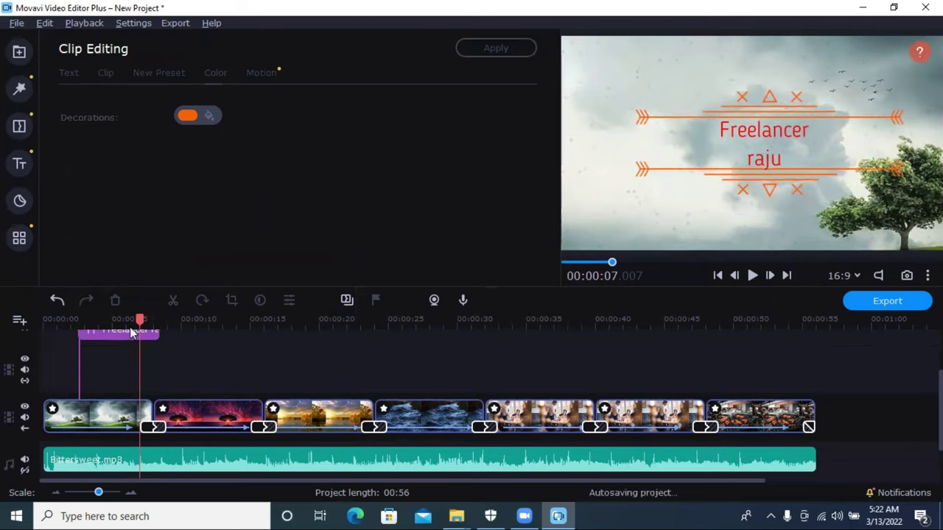
pyautogui.moveTo(142, 319); pyautogui.dragTo(74, 319)
pyautogui.click(752, 277)
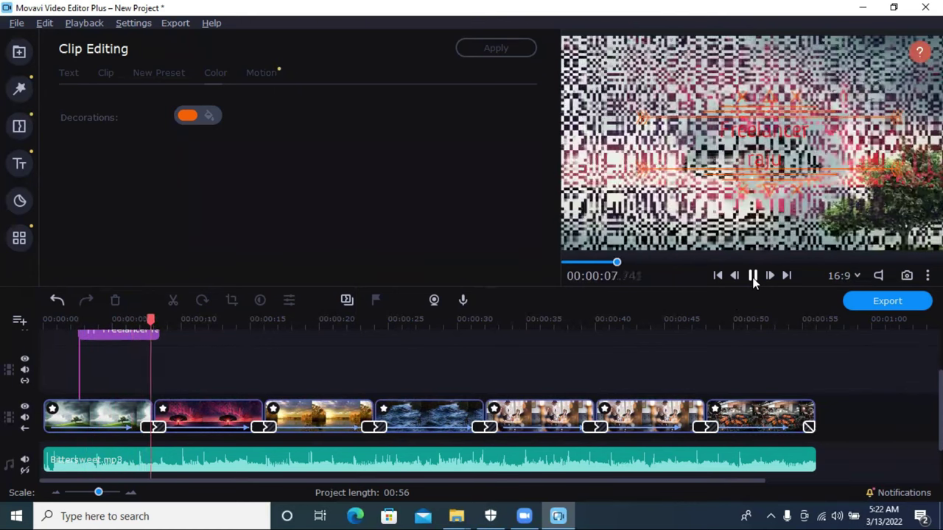
# Step: Stop playback and browse the Basic, Featured, My titles, Favorites and All title lists
pyautogui.click(753, 280)
pyautogui.click(22, 163)
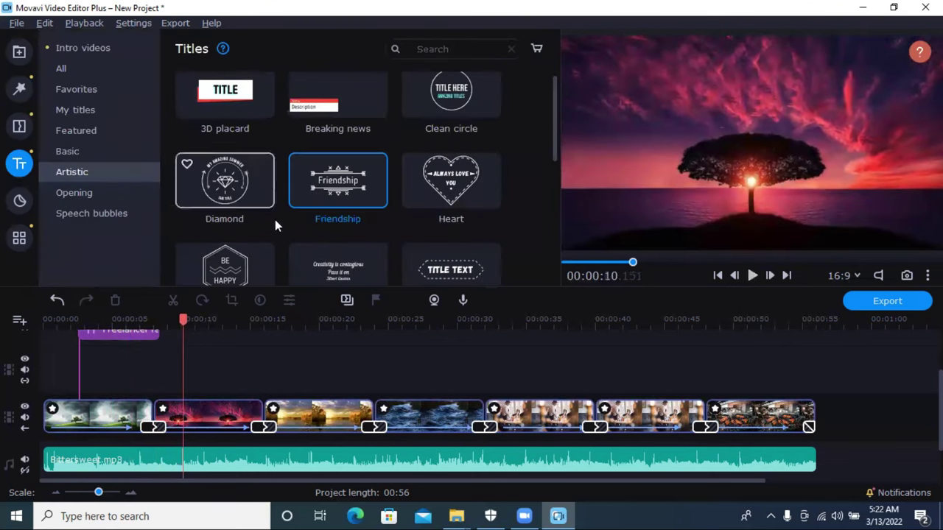
pyautogui.click(50, 148)
pyautogui.click(76, 128)
pyautogui.click(76, 110)
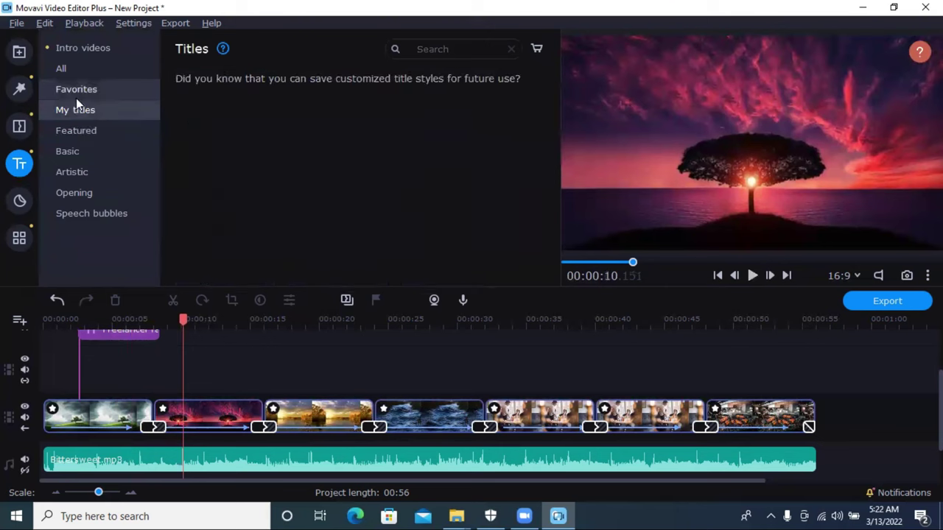
pyautogui.click(76, 89)
pyautogui.click(73, 70)
# Step: Switch among Artistic, Speech bubbles and Opening titles, ending on Opening
pyautogui.click(96, 173)
pyautogui.click(96, 213)
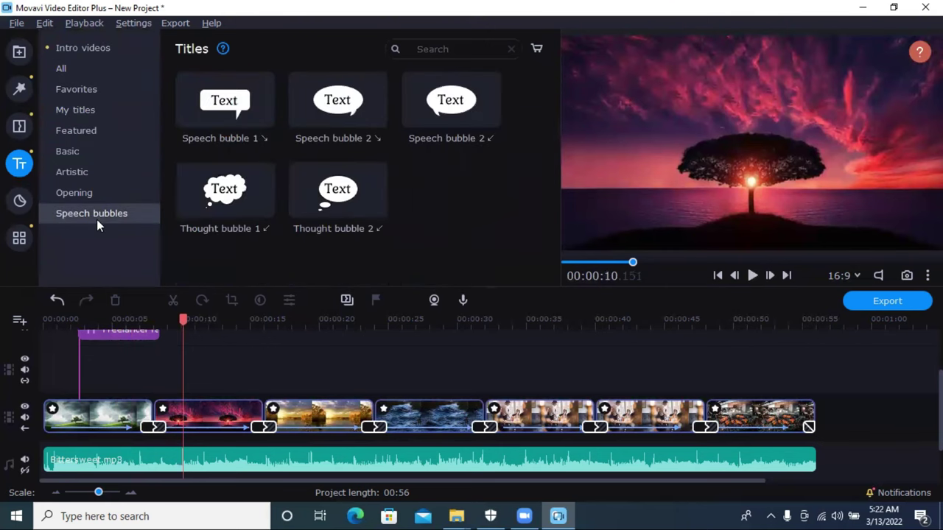
pyautogui.click(80, 193)
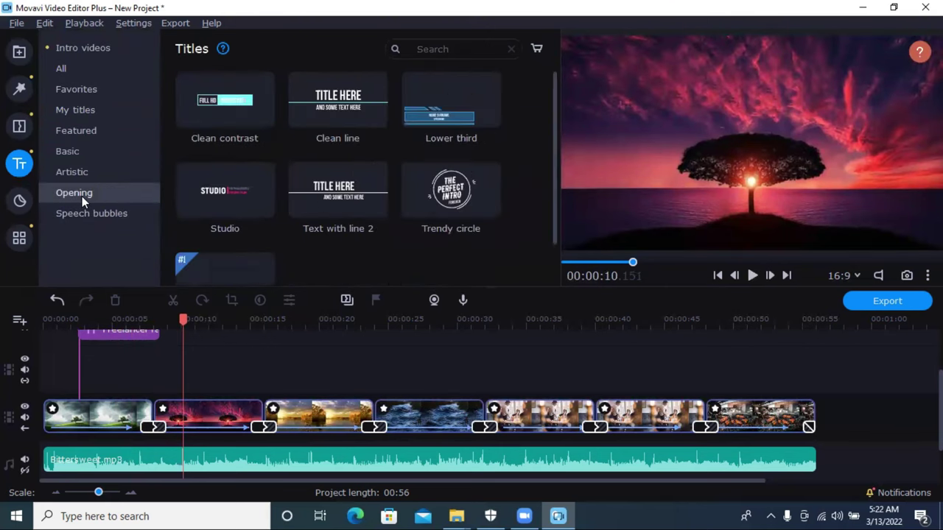
pyautogui.click(79, 173)
pyautogui.click(86, 213)
pyautogui.click(88, 196)
pyautogui.scroll(-3, 387, 200)
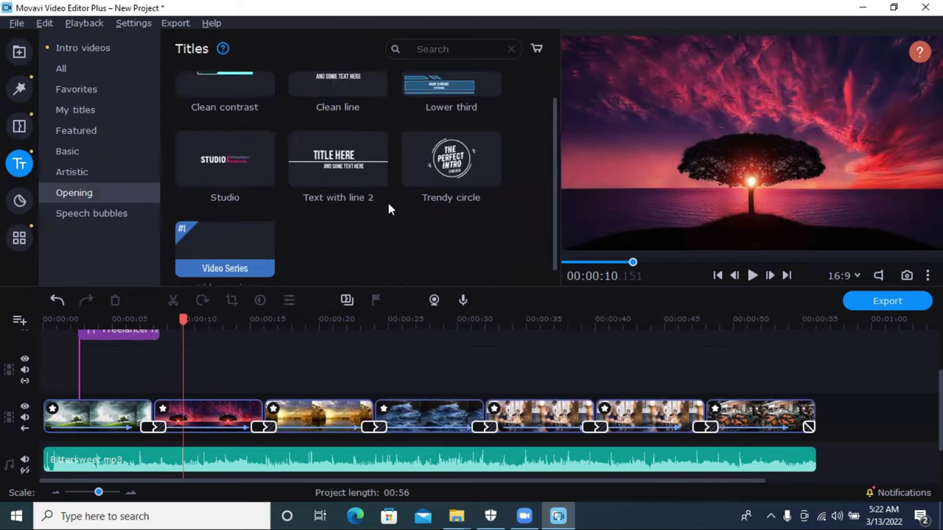
pyautogui.scroll(1, 381, 211)
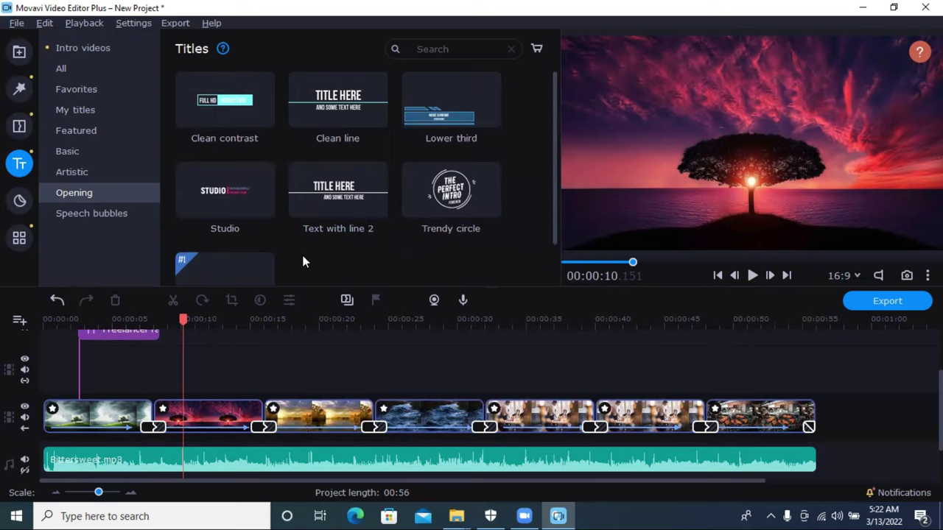
# Step: Add the Sketch 'Arrow outline' sticker to the sunset clip and shrink it
pyautogui.click(19, 204)
pyautogui.scroll(-4, 248, 185)
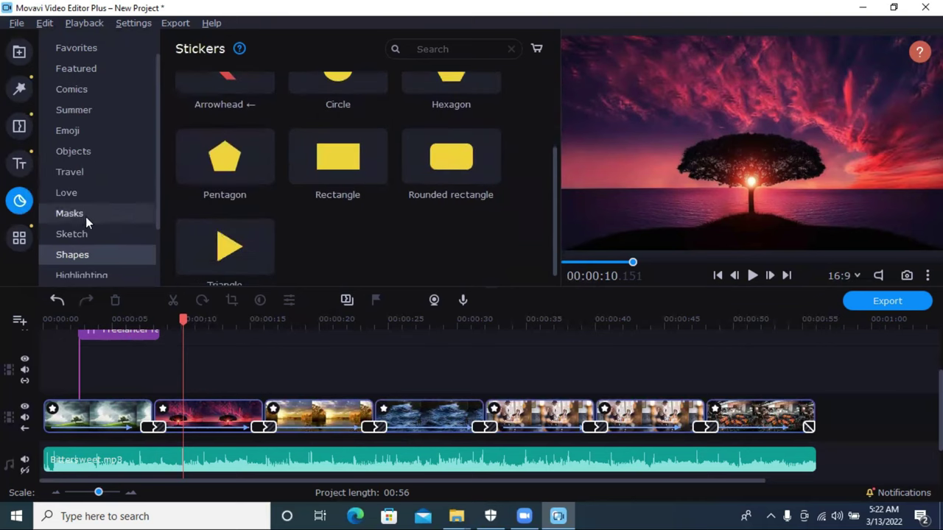
pyautogui.click(87, 227)
pyautogui.click(84, 209)
pyautogui.click(95, 235)
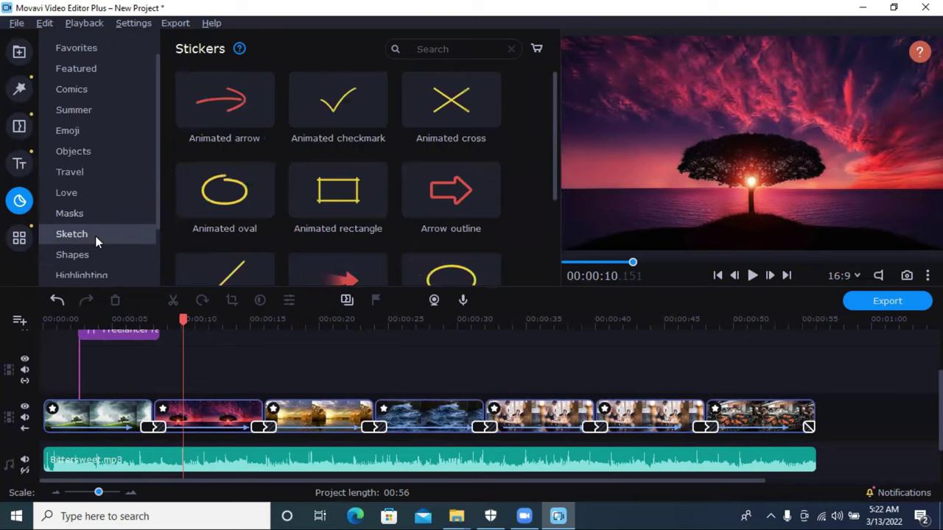
pyautogui.moveTo(440, 207); pyautogui.dragTo(747, 100)
pyautogui.moveTo(837, 152); pyautogui.dragTo(645, 212)
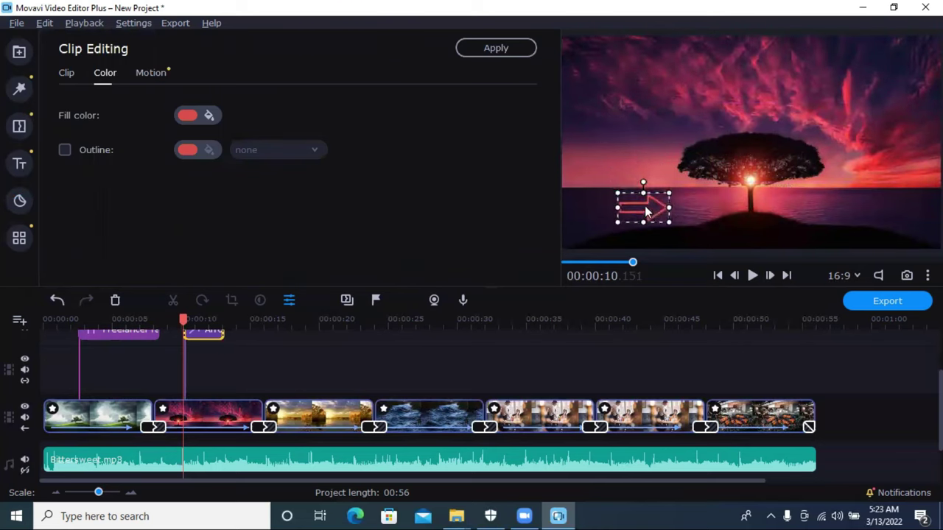
# Step: Check the sticker's 3-second duration, place the arrow just left of the tree, and preview
pyautogui.click(144, 74)
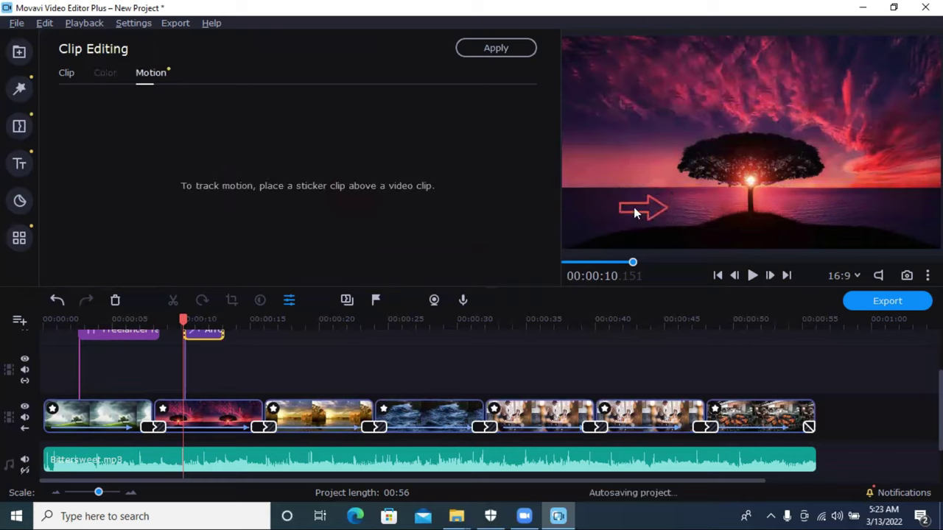
pyautogui.click(67, 73)
pyautogui.moveTo(648, 210); pyautogui.dragTo(670, 199)
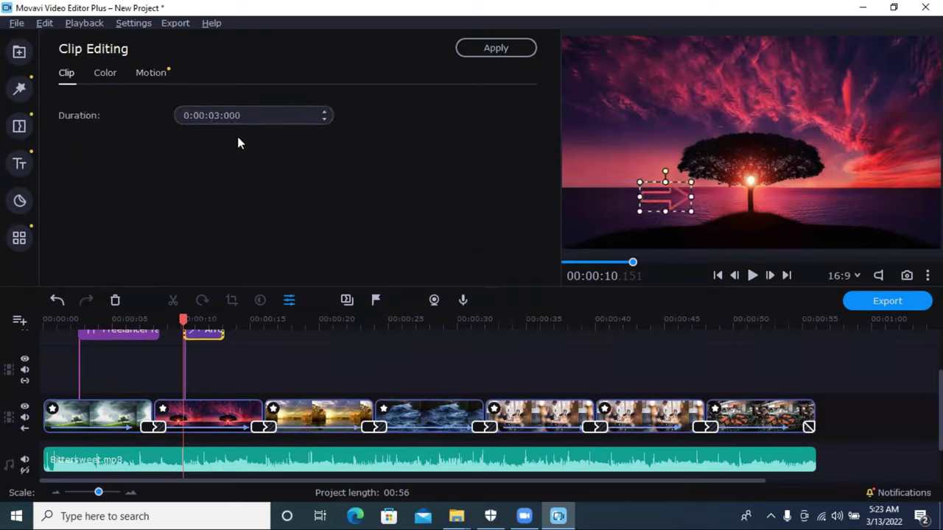
pyautogui.click(752, 276)
pyautogui.click(752, 276)
# Step: Browse the Masks and Love sticker categories
pyautogui.click(85, 215)
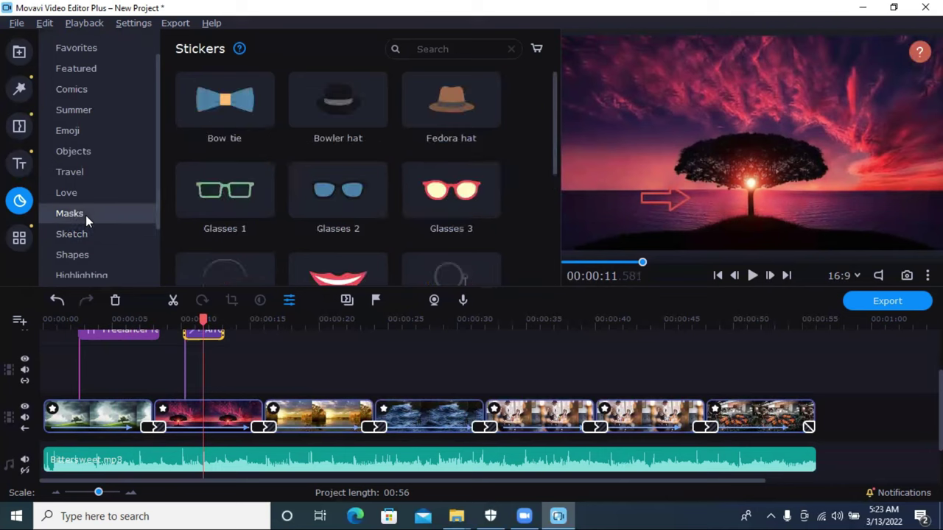
pyautogui.scroll(-3, 399, 153)
pyautogui.click(54, 192)
pyautogui.scroll(-5, 369, 182)
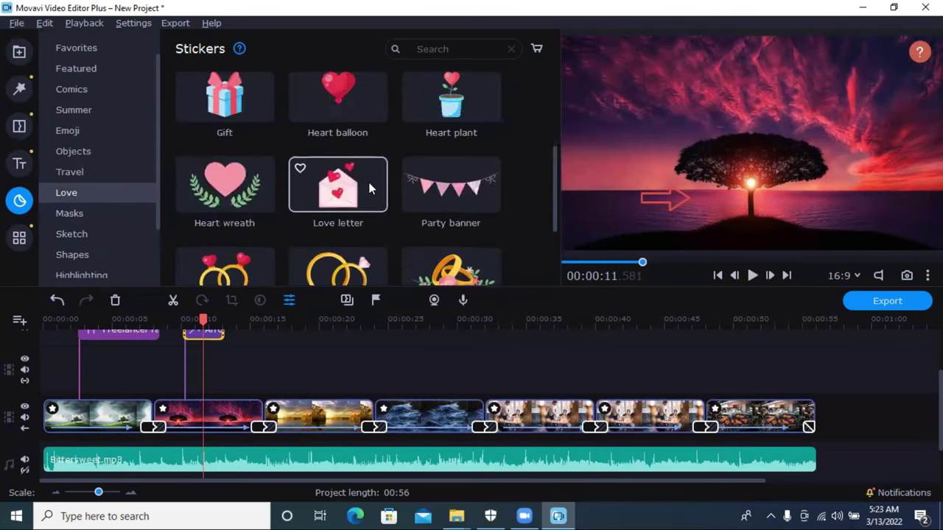
# Step: Add the laughing emoji sticker from the Emoji stickers over the sunset clip
pyautogui.click(48, 170)
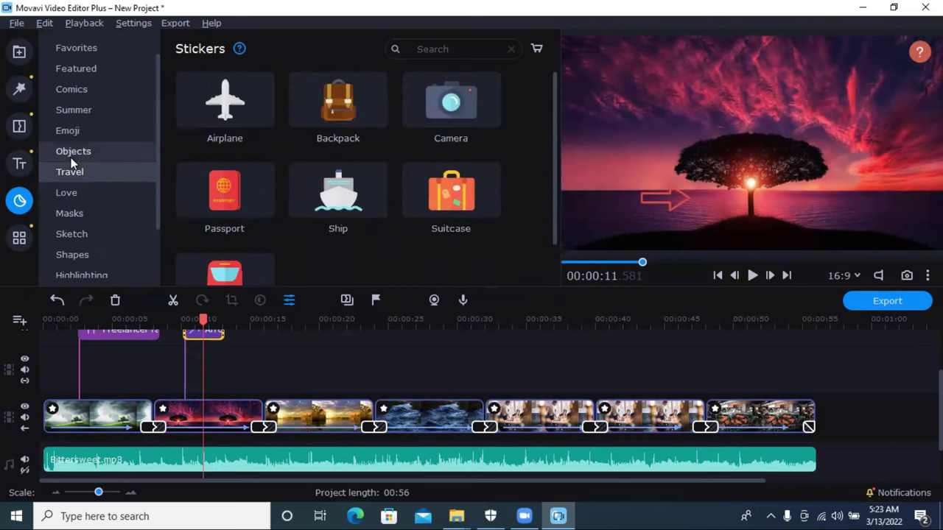
pyautogui.click(71, 157)
pyautogui.click(77, 129)
pyautogui.scroll(-3, 350, 184)
pyautogui.moveTo(339, 96); pyautogui.dragTo(690, 172)
pyautogui.click(654, 199)
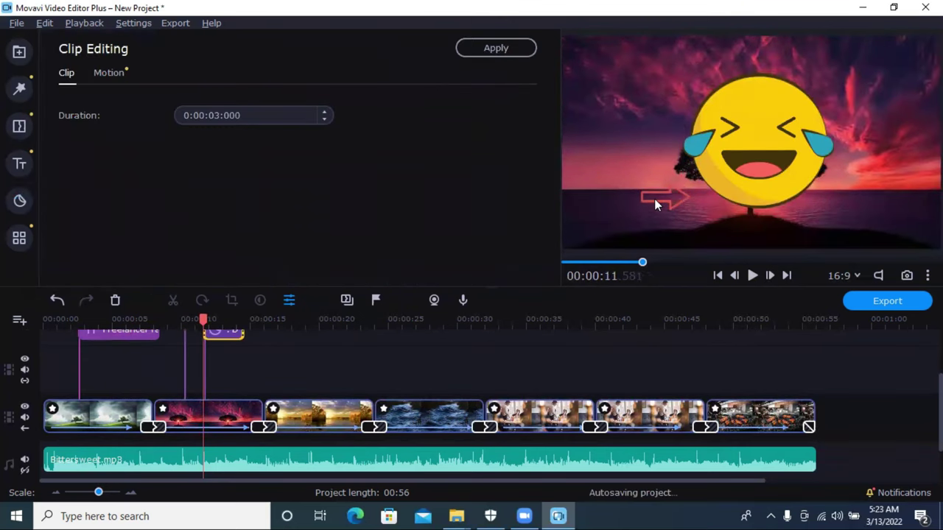
pyautogui.click(696, 181)
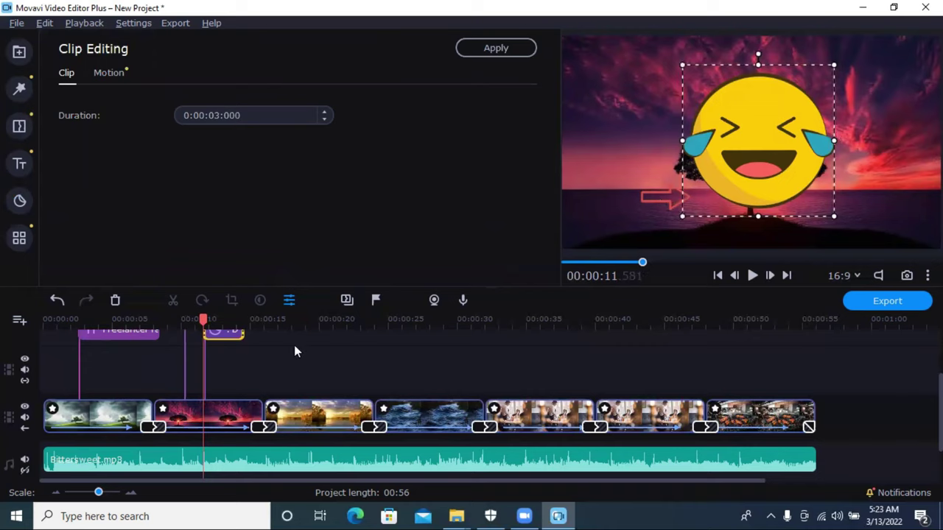
# Step: Delete the arrow sticker from the timeline
pyautogui.scroll(3, 229, 391)
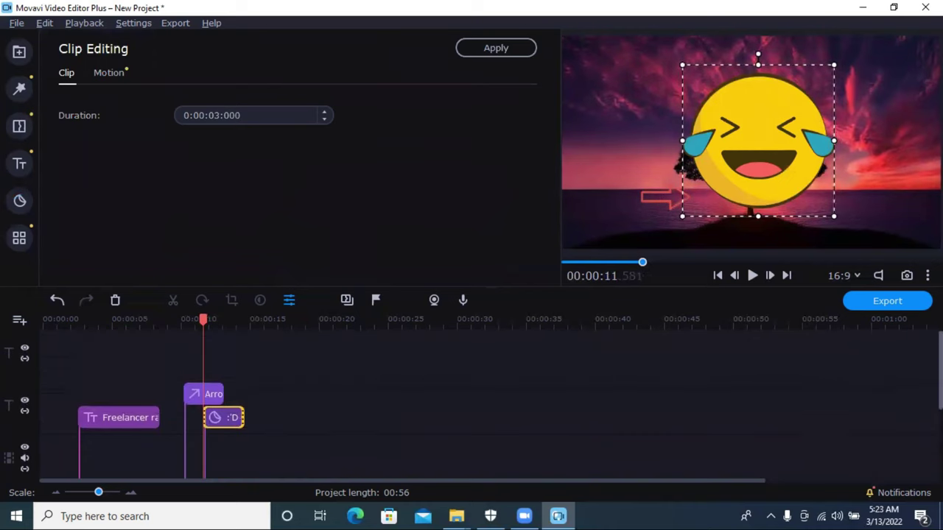
pyautogui.click(215, 398)
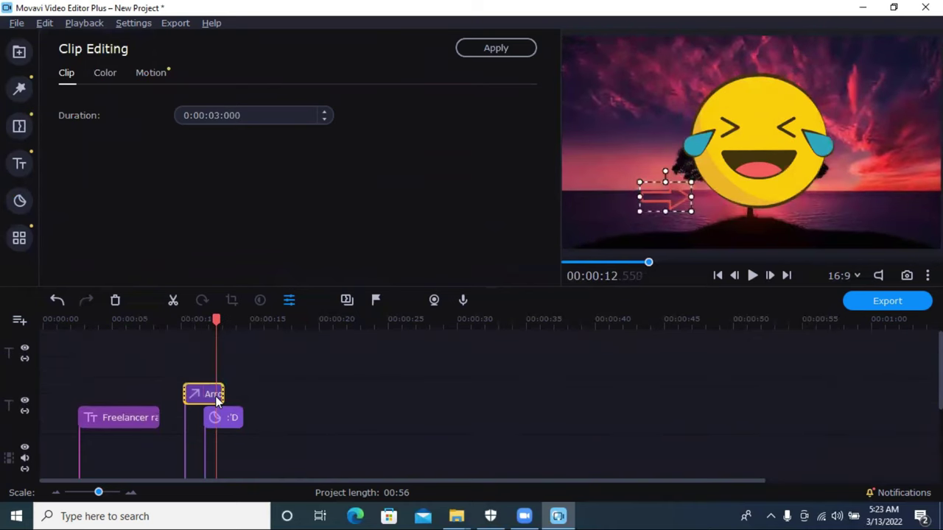
pyautogui.click(202, 390)
pyautogui.click(114, 300)
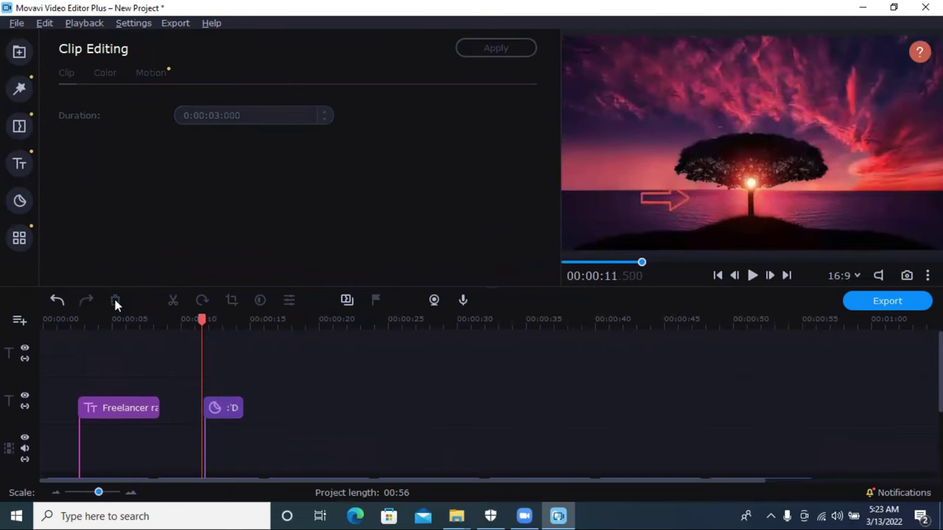
# Step: Extend the emoji sticker to 4.35 seconds and shrink it into the bottom-right corner
pyautogui.click(228, 398)
pyautogui.moveTo(205, 407); pyautogui.dragTo(184, 408)
pyautogui.click(737, 137)
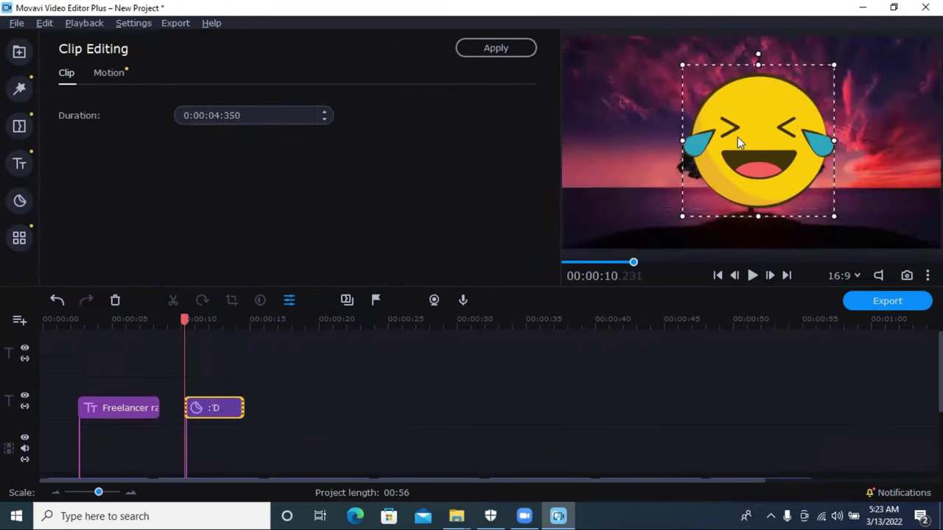
pyautogui.moveTo(682, 65); pyautogui.dragTo(910, 222)
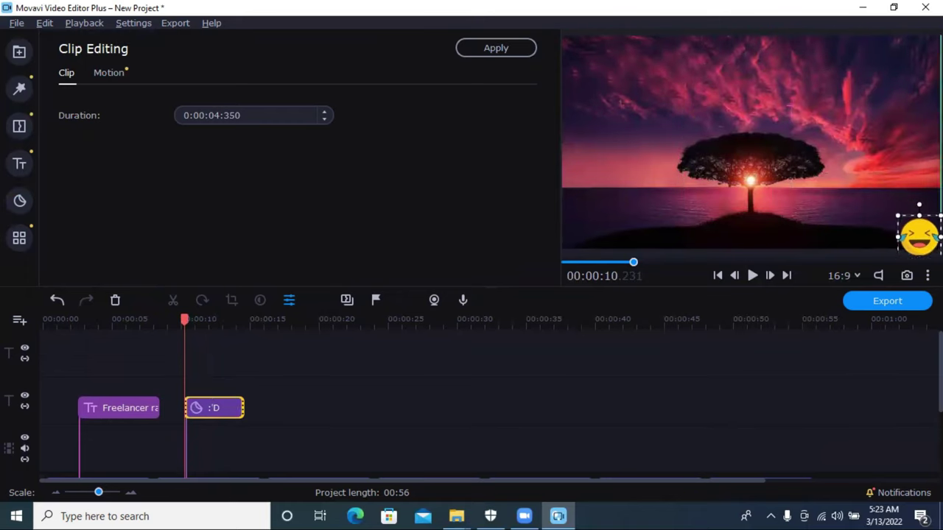
pyautogui.click(262, 436)
pyautogui.click(22, 198)
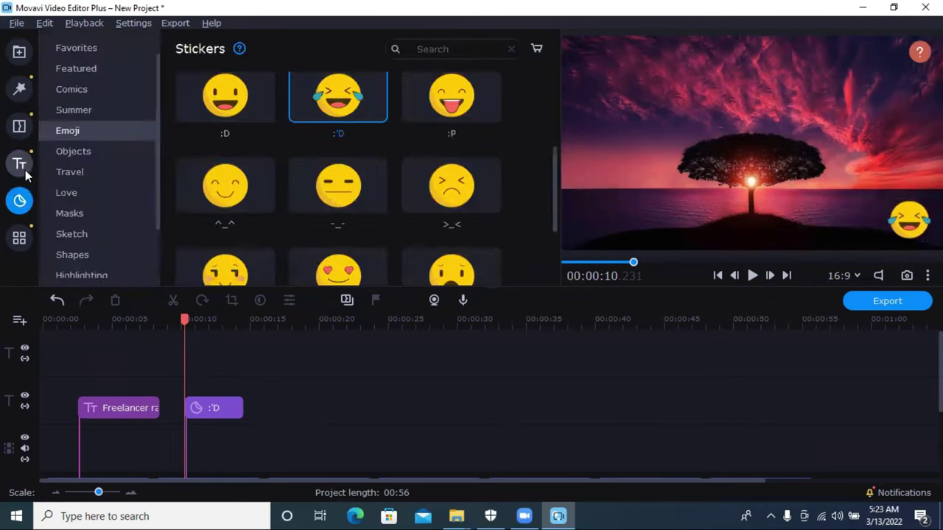
pyautogui.click(26, 173)
# Step: Browse the collections and editing tools, ending on Chroma Key (tolerance 80, noise 0, edges 1)
pyautogui.click(13, 122)
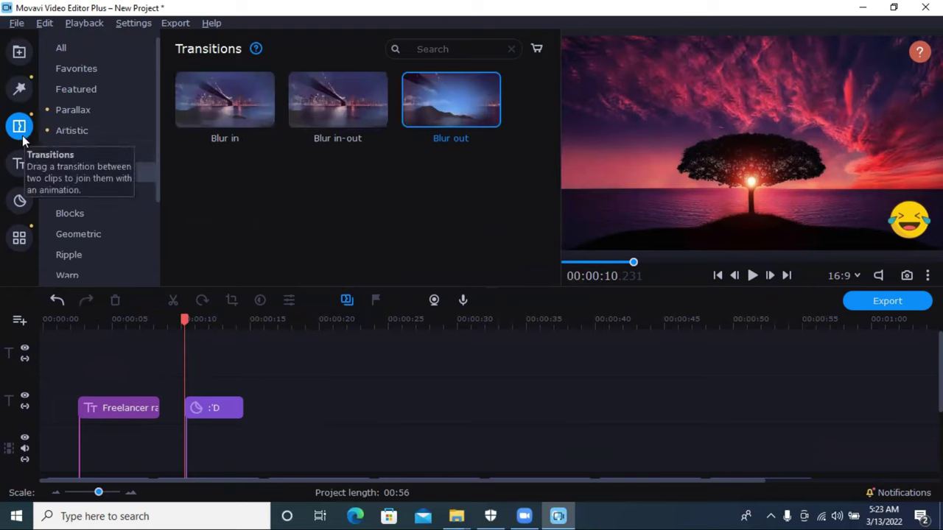
pyautogui.click(24, 88)
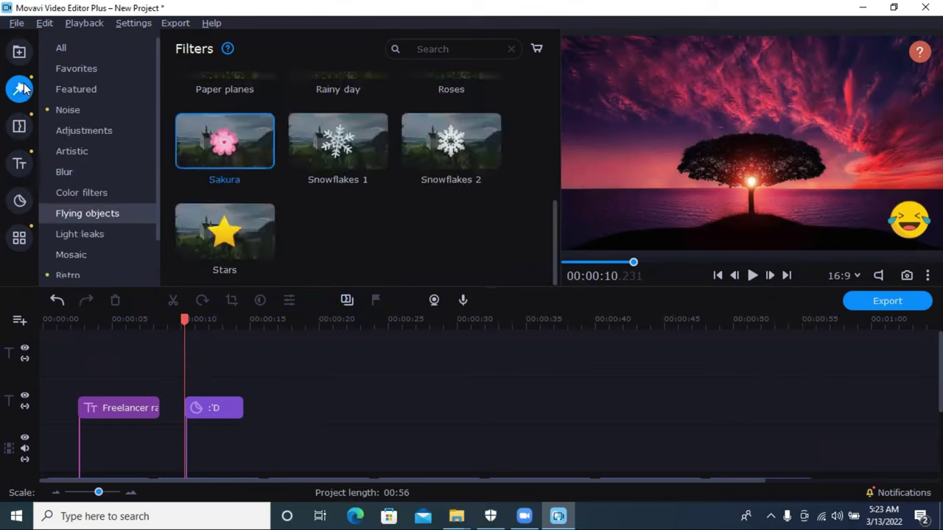
pyautogui.click(20, 52)
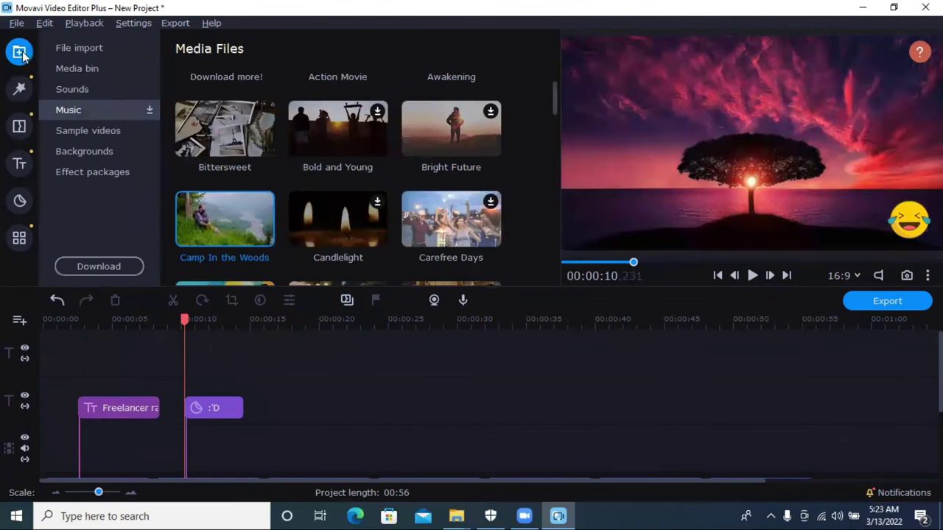
pyautogui.click(18, 234)
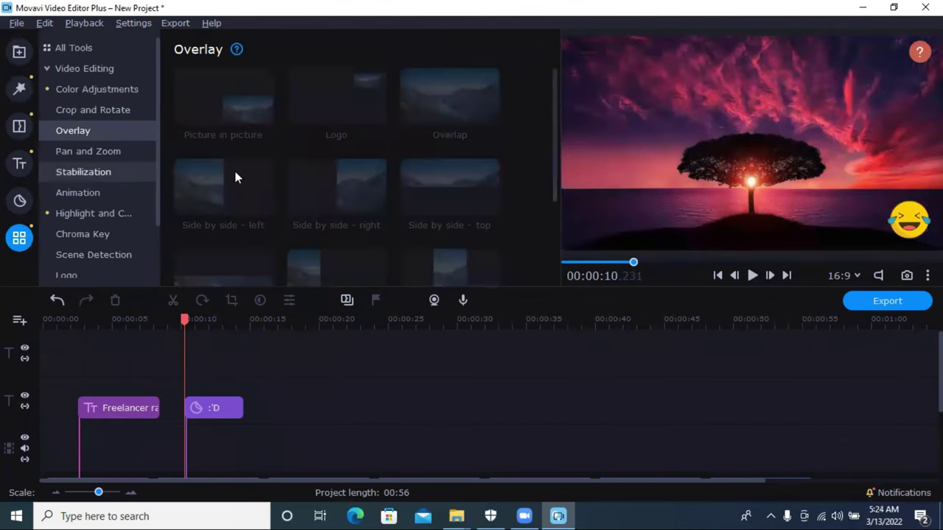
pyautogui.click(103, 153)
pyautogui.click(100, 132)
pyautogui.click(115, 91)
pyautogui.click(102, 135)
pyautogui.click(105, 233)
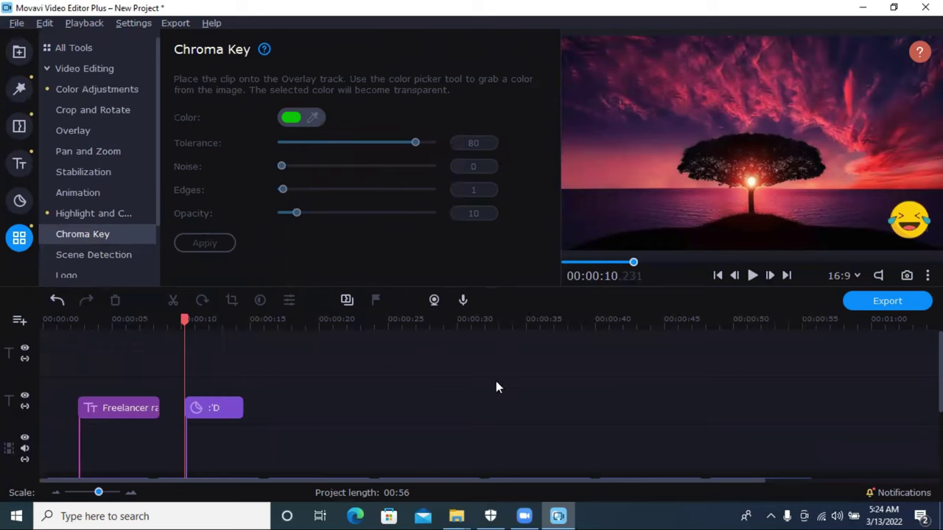
# Step: Review the Chroma Key settings, then start exporting the project
pyautogui.scroll(-3, 333, 410)
pyautogui.scroll(3, 477, 415)
pyautogui.scroll(-3, 940, 372)
pyautogui.scroll(3, 940, 372)
pyautogui.click(865, 302)
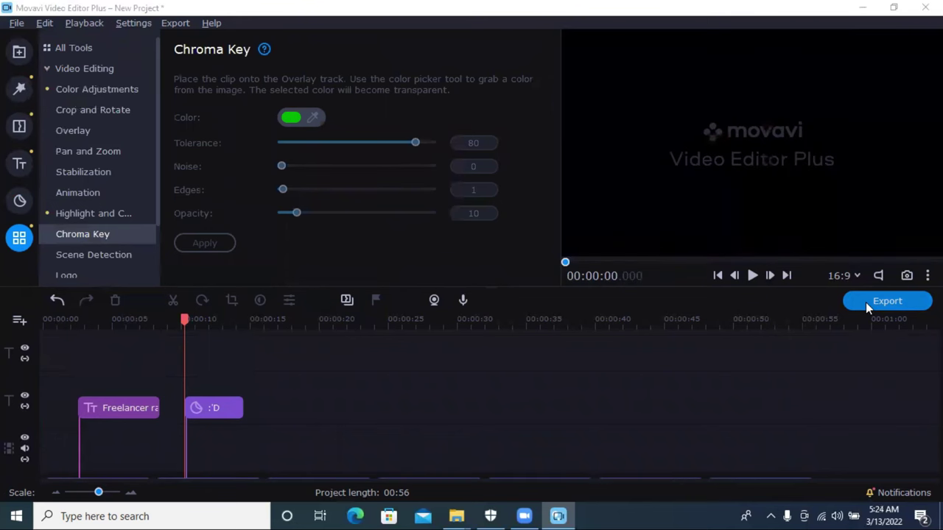
# Step: Set the export save folder to Downloads
pyautogui.tripleClick(577, 159)
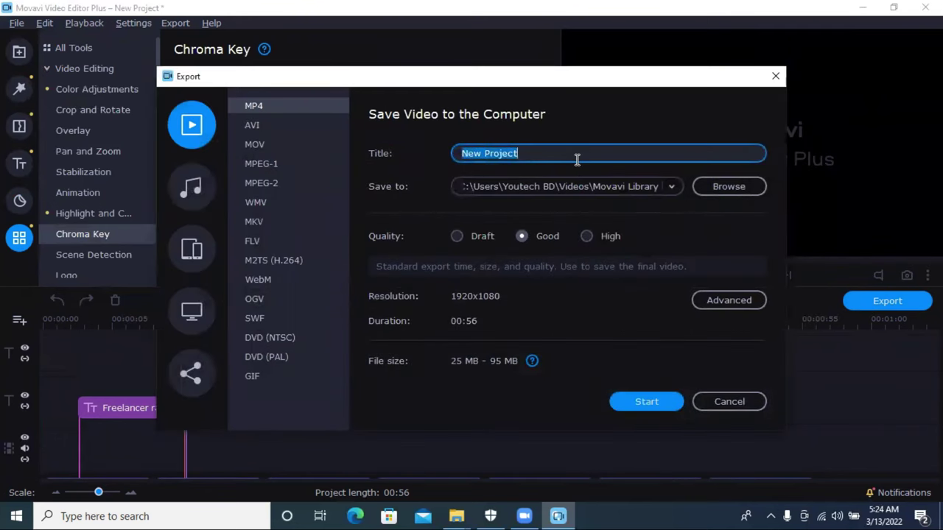
pyautogui.click(674, 187)
pyautogui.click(720, 184)
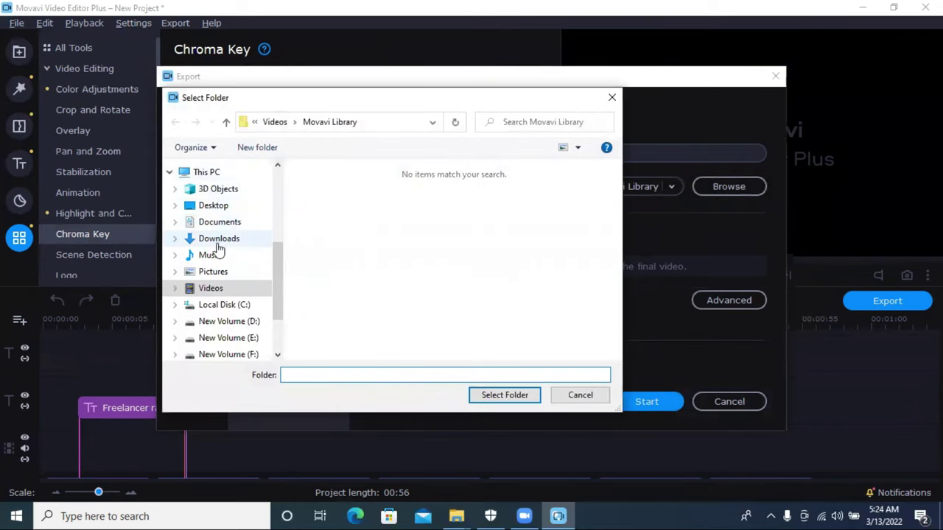
pyautogui.click(218, 240)
pyautogui.click(505, 399)
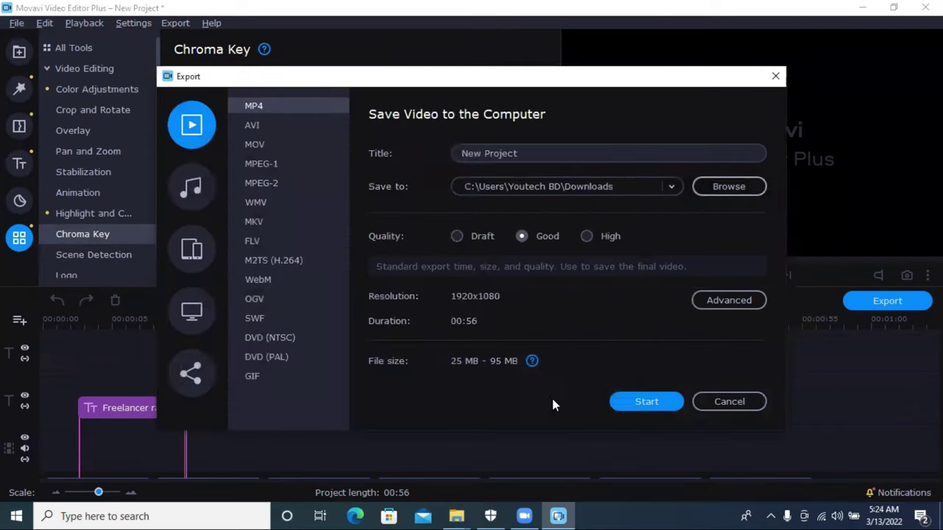
# Step: Start the MP4 export, cancel it at 11%, and close the Export dialog
pyautogui.click(654, 402)
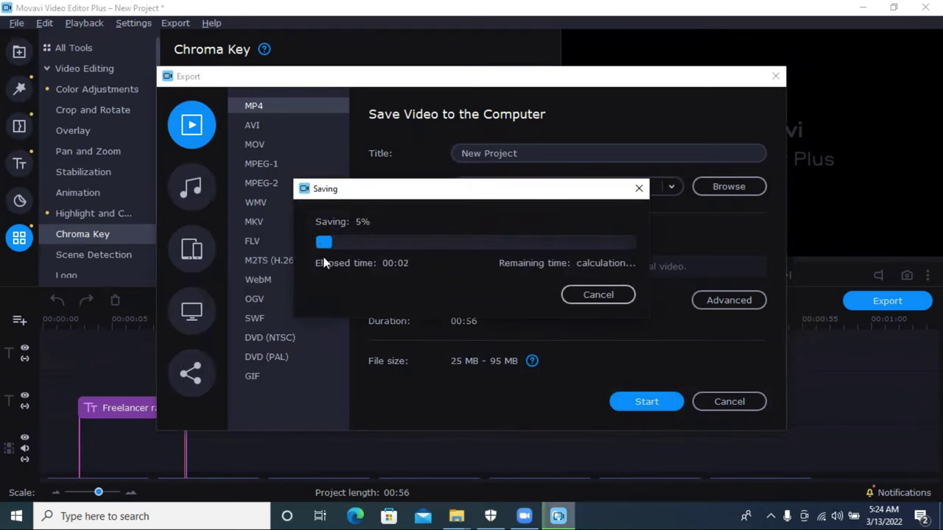
pyautogui.click(598, 296)
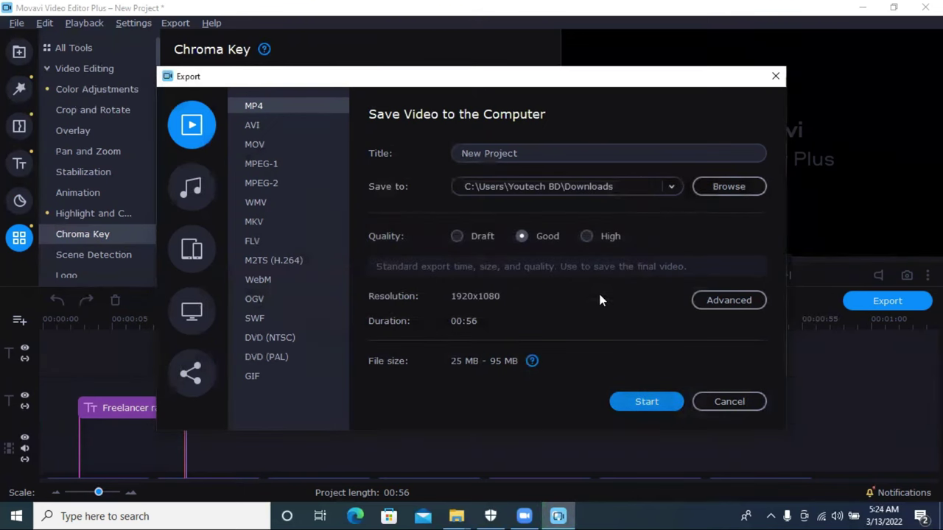
pyautogui.click(776, 77)
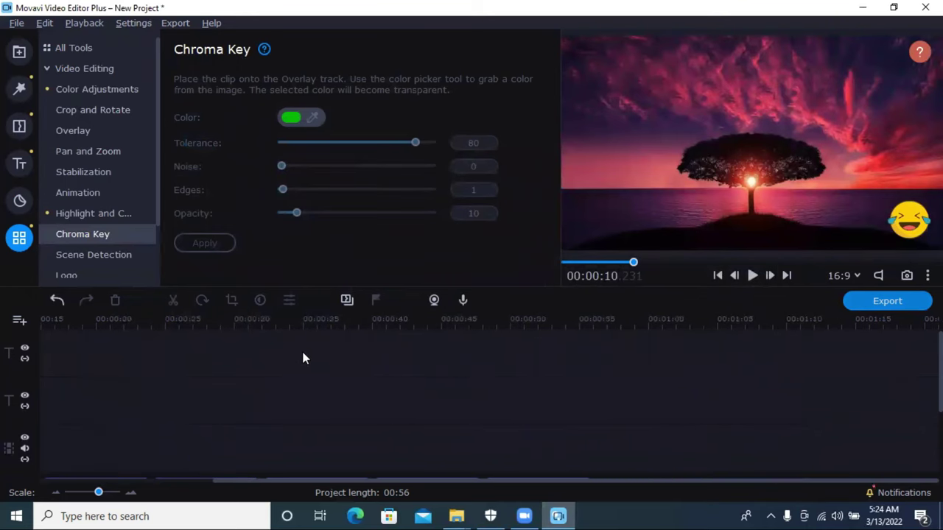
# Step: Box-select the text title and laughing emoji sticker clips and delete them
pyautogui.scroll(-2, 938, 372)
pyautogui.scroll(-2, 844, 394)
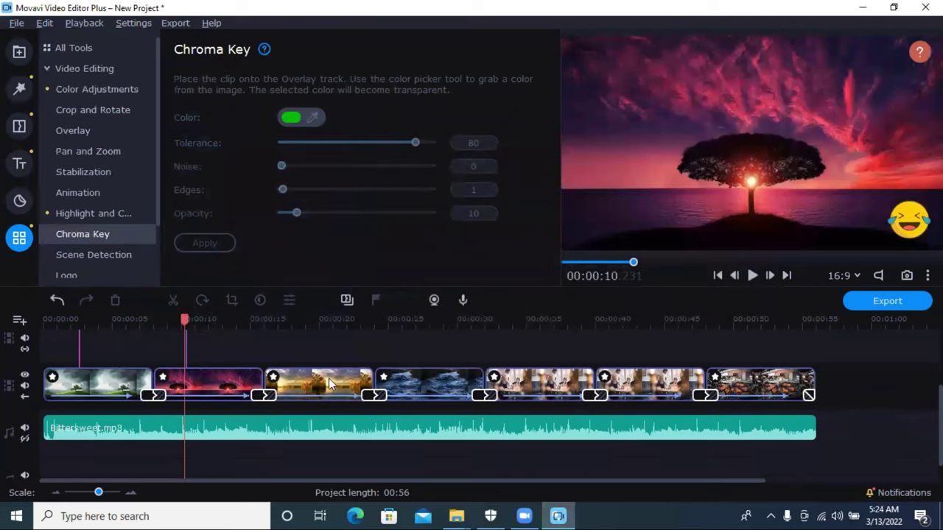
pyautogui.moveTo(185, 319); pyautogui.dragTo(332, 362)
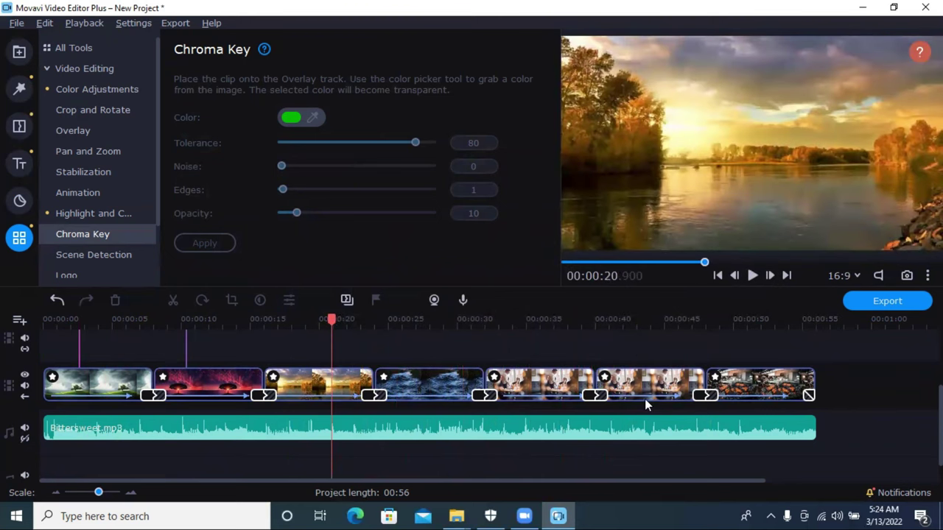
pyautogui.scroll(2, 286, 407)
pyautogui.moveTo(286, 407); pyautogui.dragTo(76, 407)
pyautogui.press('Delete')
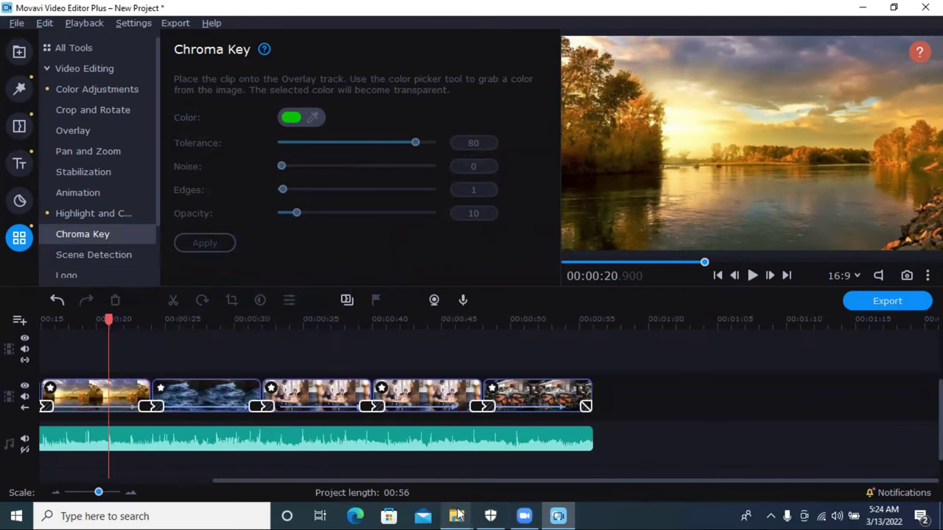
# Step: Minimize the editor and open the Downloads folder in a new File Explorer window
pyautogui.click(862, 8)
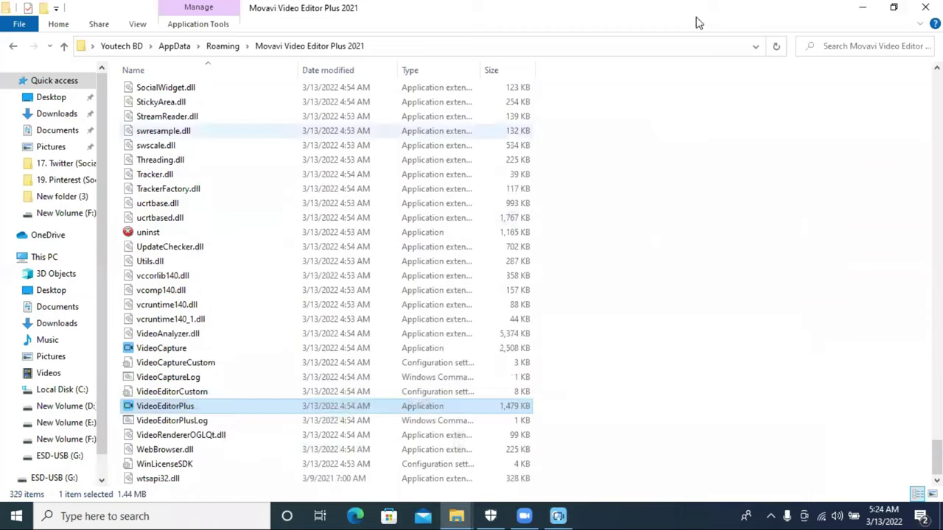
pyautogui.click(861, 7)
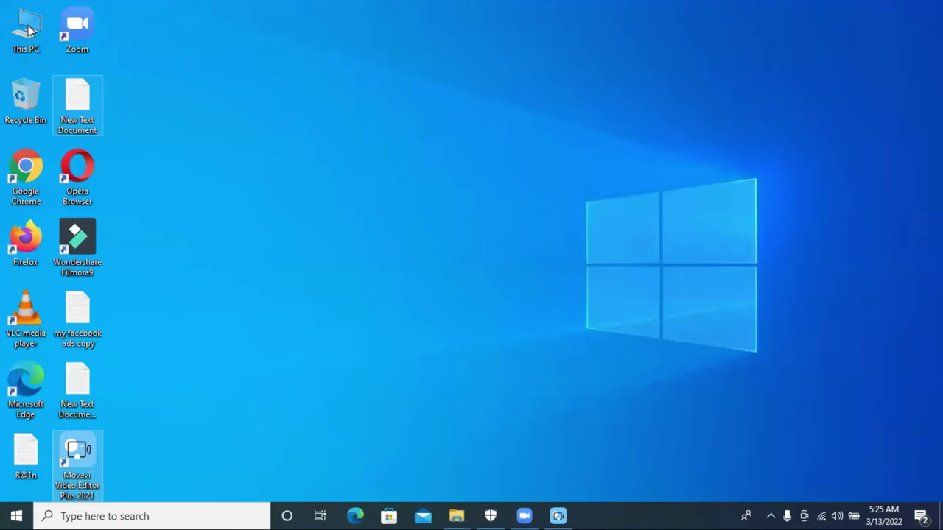
pyautogui.press('super+e')
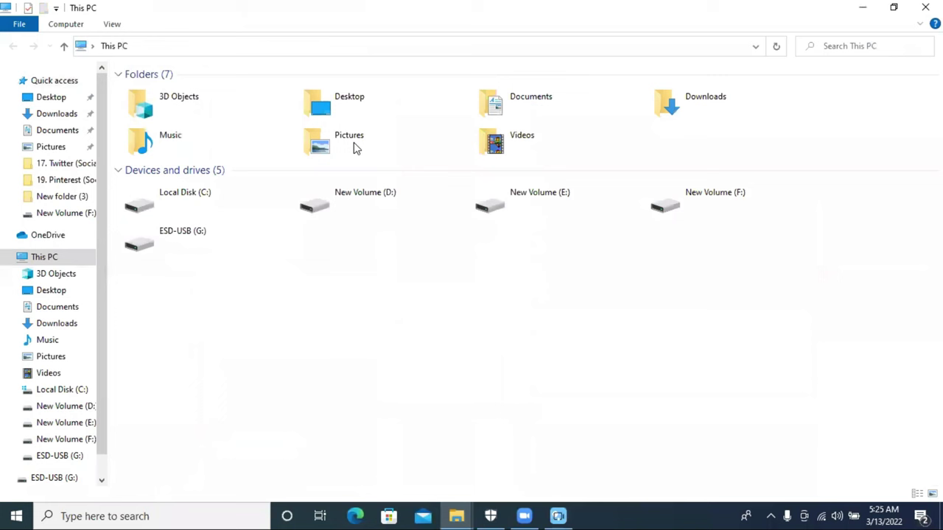
pyautogui.doubleClick(684, 112)
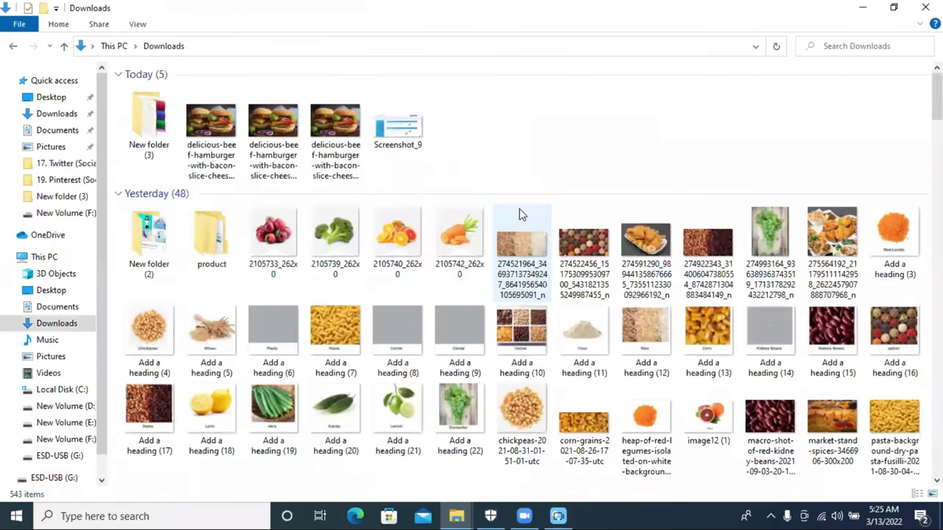
# Step: Drag Lion Green Screen Video from Downloads onto Movavi's overlay track
pyautogui.scroll(-3, 519, 213)
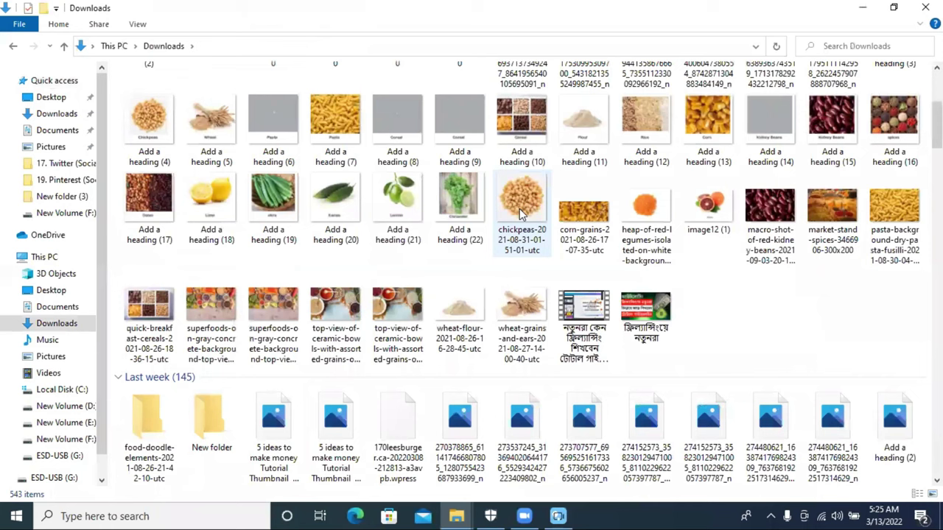
pyautogui.scroll(-4, 519, 212)
pyautogui.scroll(3, 519, 213)
pyautogui.scroll(-11, 519, 213)
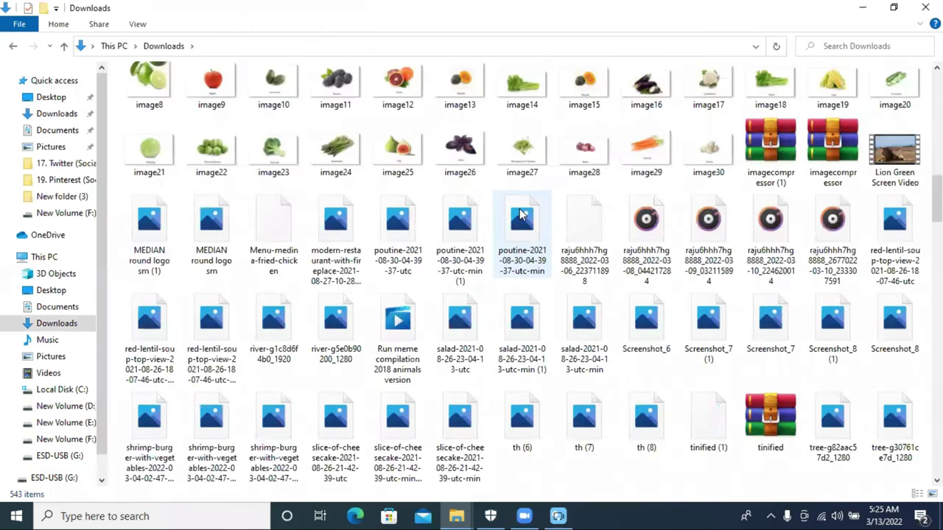
pyautogui.scroll(-4, 519, 213)
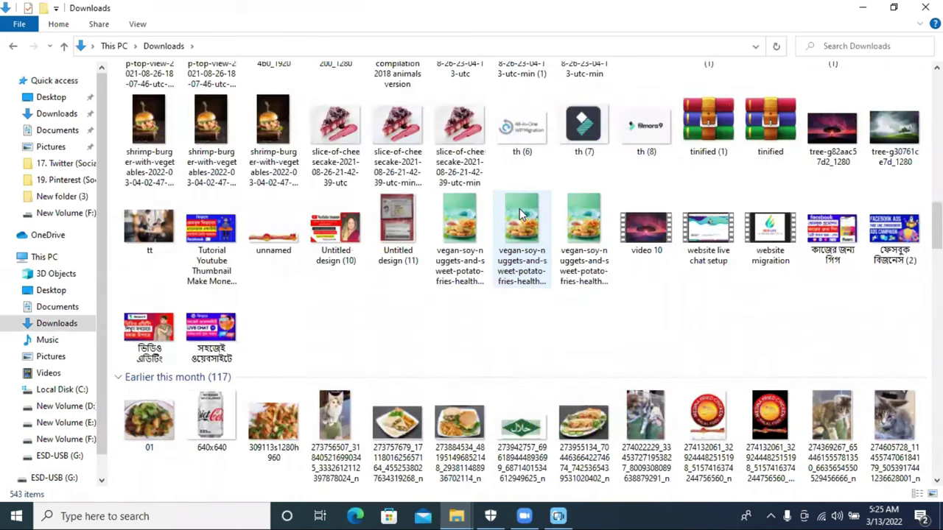
pyautogui.scroll(3, 519, 214)
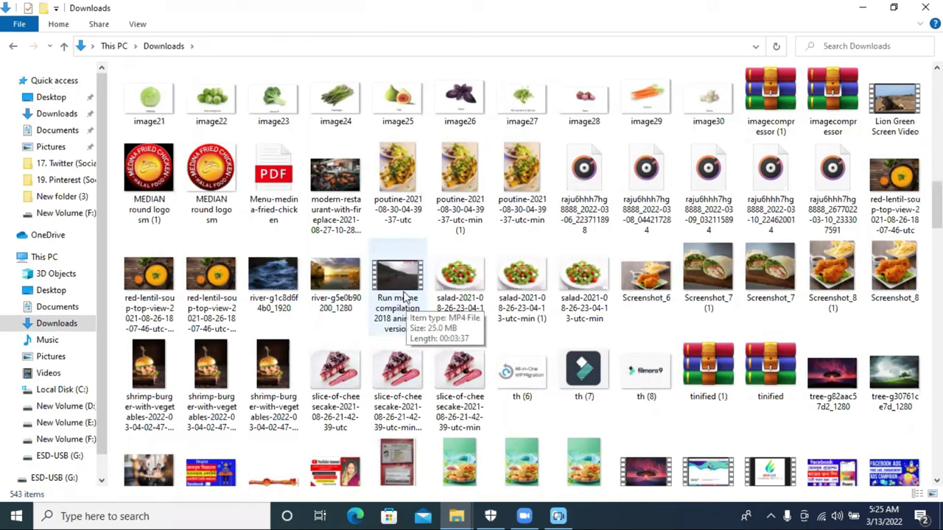
pyautogui.moveTo(884, 106); pyautogui.dragTo(48, 365)
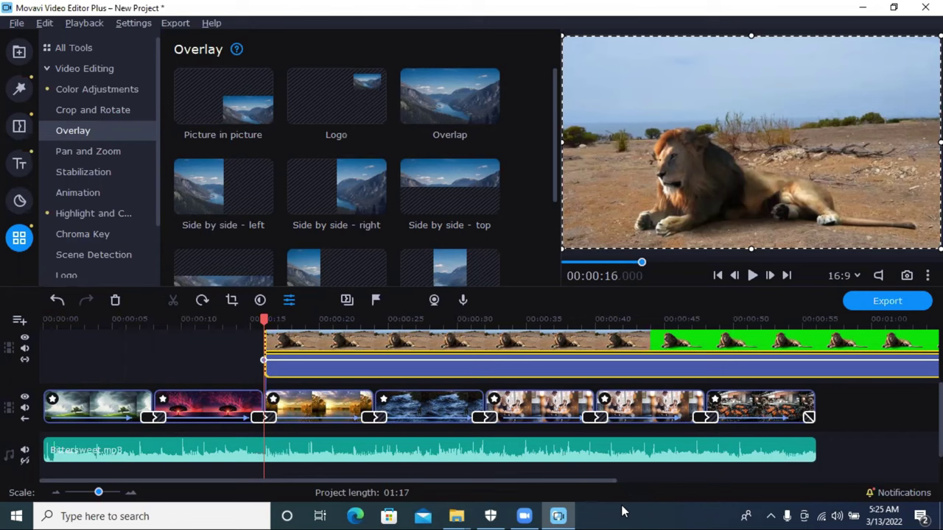
# Step: Split the lion overlay at 0:28 and delete the part before the cut
pyautogui.moveTo(535, 346); pyautogui.dragTo(308, 349)
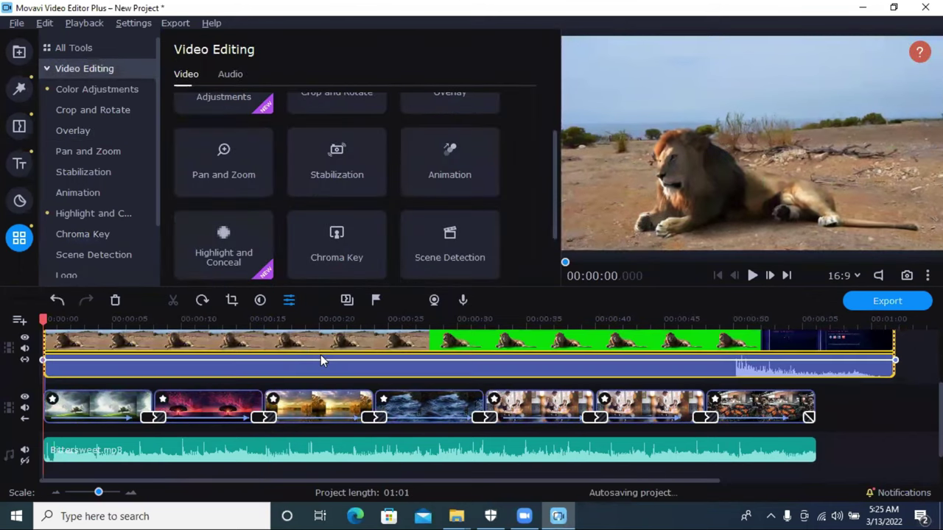
pyautogui.click(436, 322)
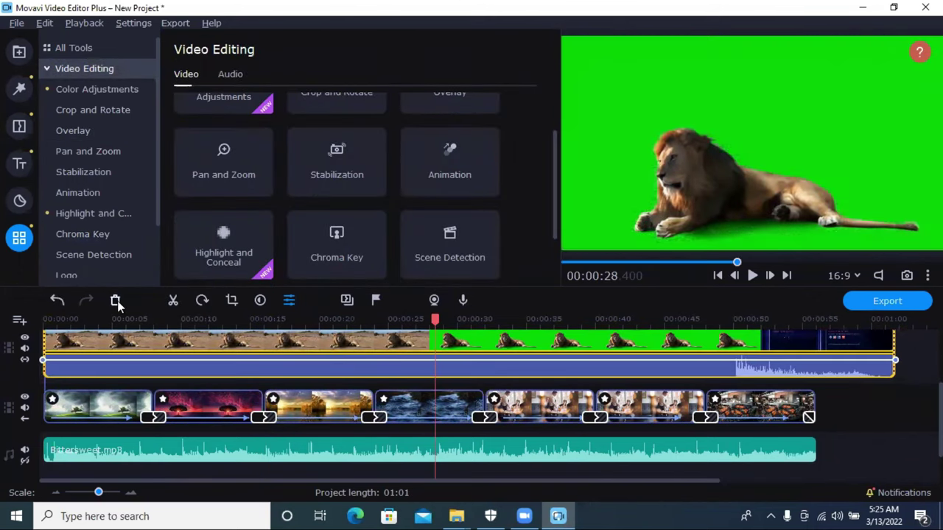
pyautogui.click(178, 305)
pyautogui.click(222, 343)
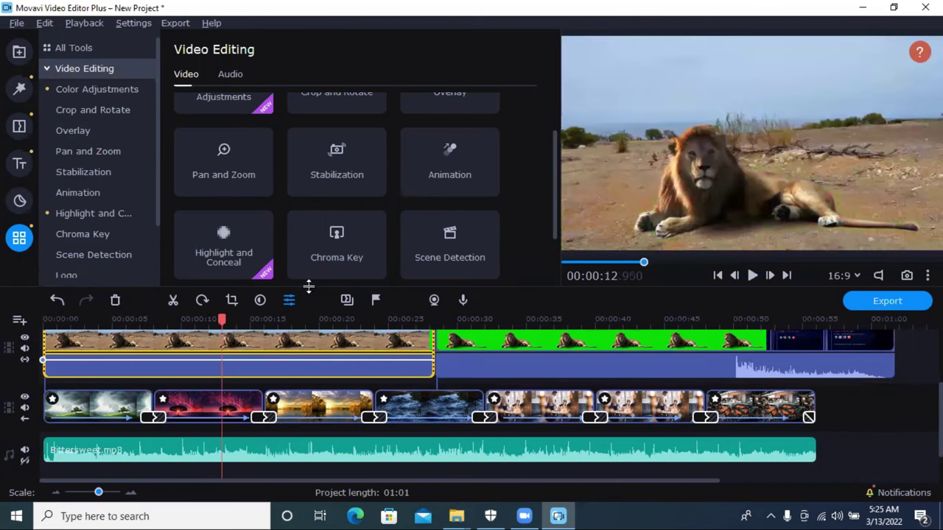
pyautogui.click(116, 301)
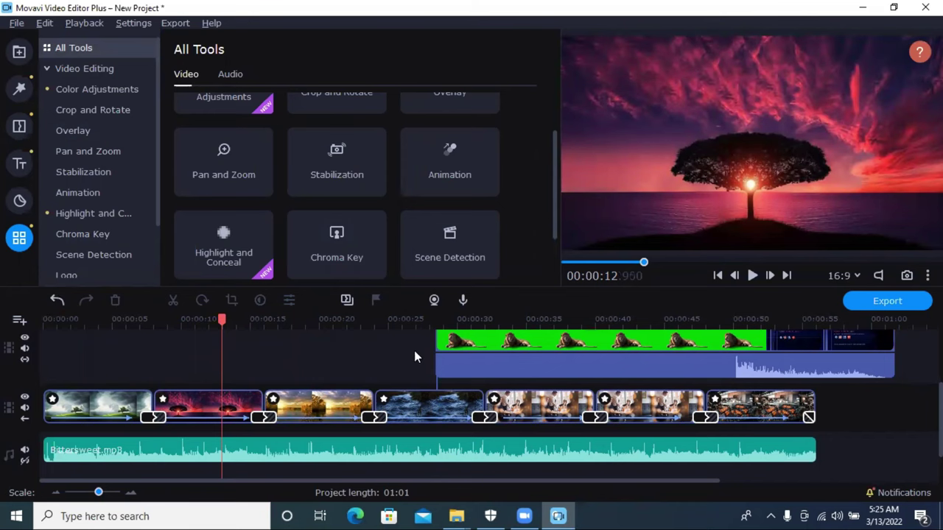
# Step: Move the lion clip to 0:00, split at 0:23, and delete the trailing title footage
pyautogui.moveTo(473, 355); pyautogui.dragTo(279, 354)
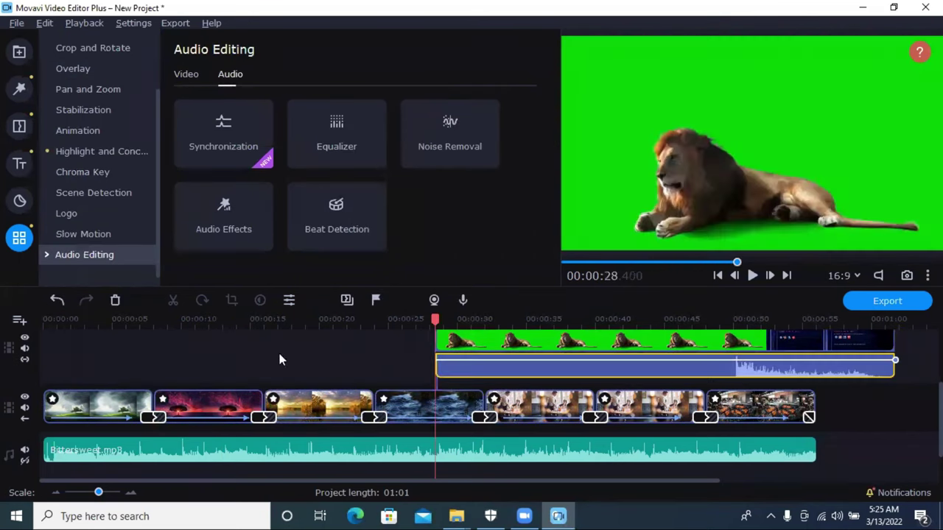
pyautogui.moveTo(475, 345); pyautogui.dragTo(84, 349)
pyautogui.click(365, 321)
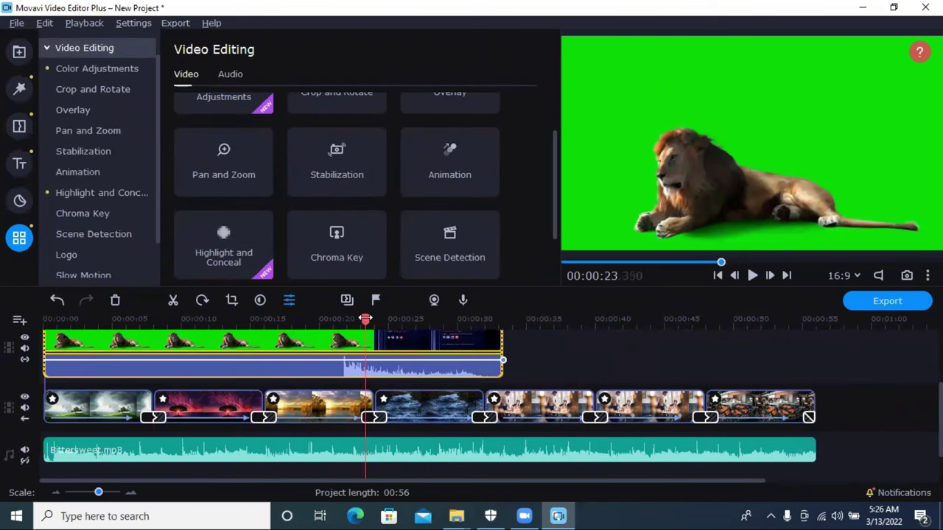
pyautogui.click(176, 300)
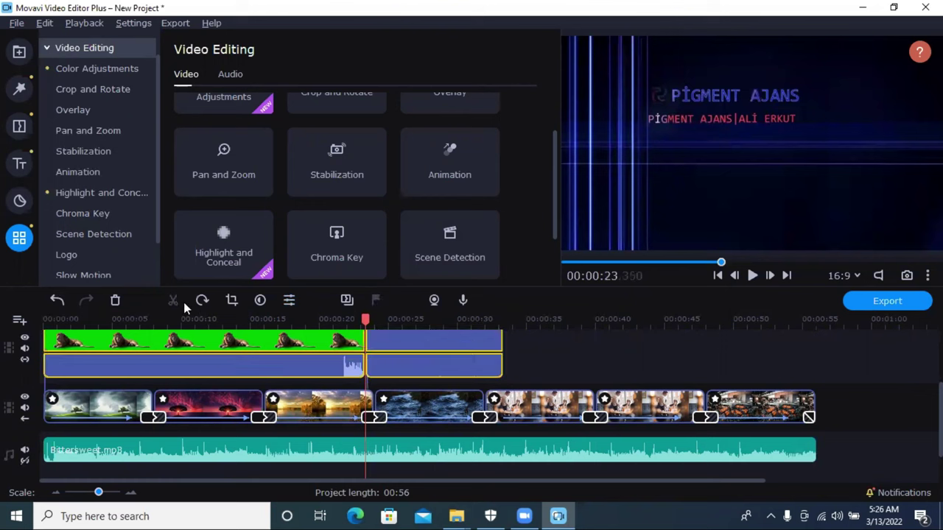
pyautogui.click(403, 347)
pyautogui.click(114, 301)
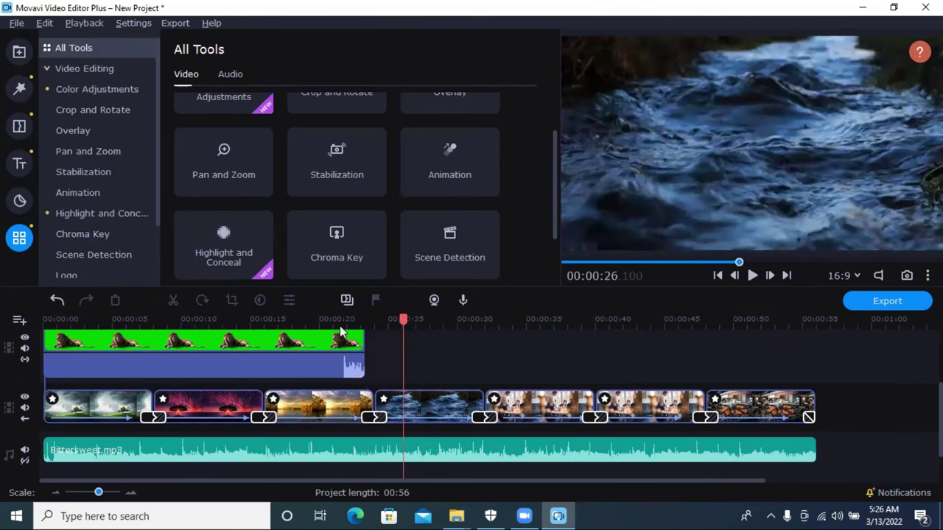
pyautogui.press('Home')
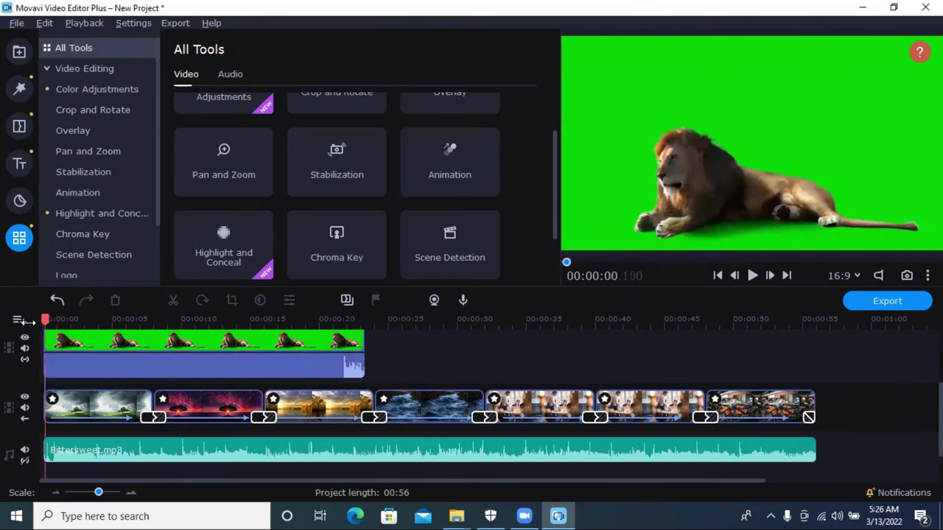
# Step: Select the green-screen lion clip and browse the tools: Logo, Stabilization, Animation, Overlay, Crop and Rotate
pyautogui.click(157, 341)
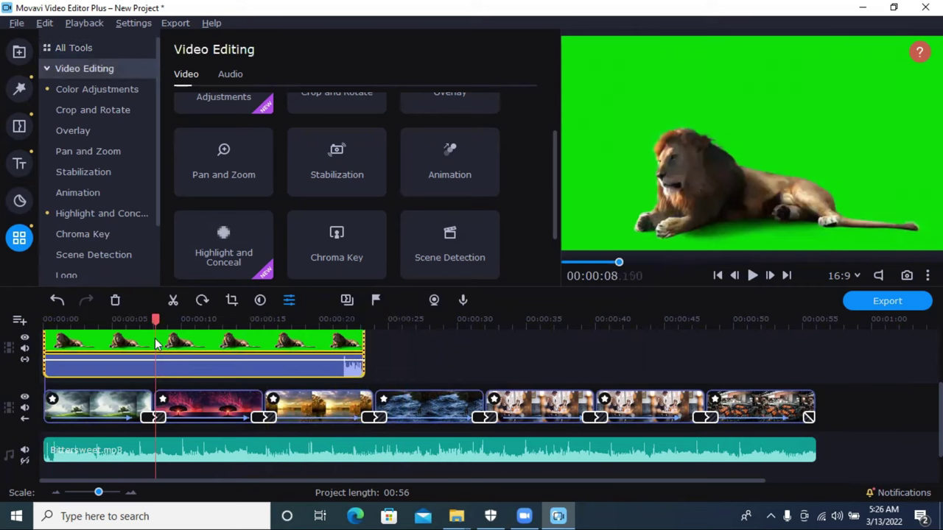
pyautogui.scroll(-1, 98, 180)
pyautogui.click(97, 216)
pyautogui.click(97, 192)
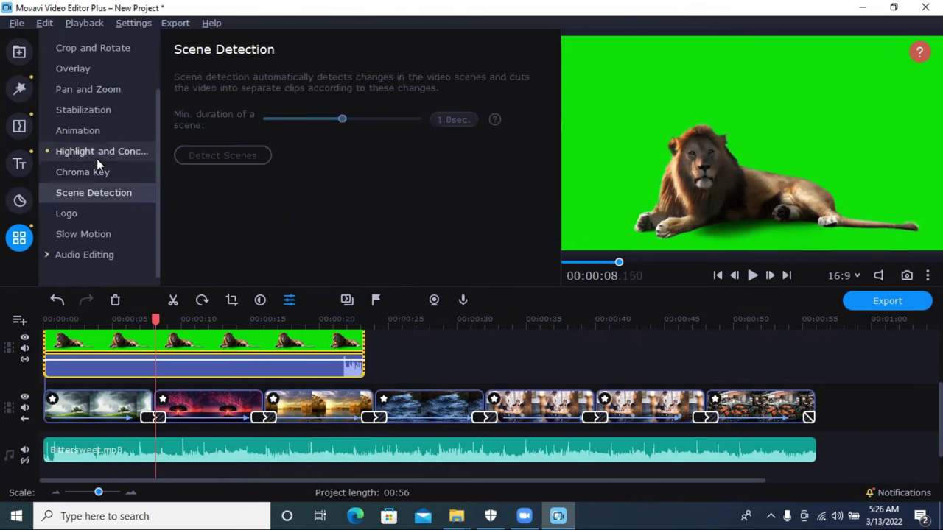
pyautogui.click(97, 153)
pyautogui.click(97, 128)
pyautogui.click(96, 110)
pyautogui.click(91, 71)
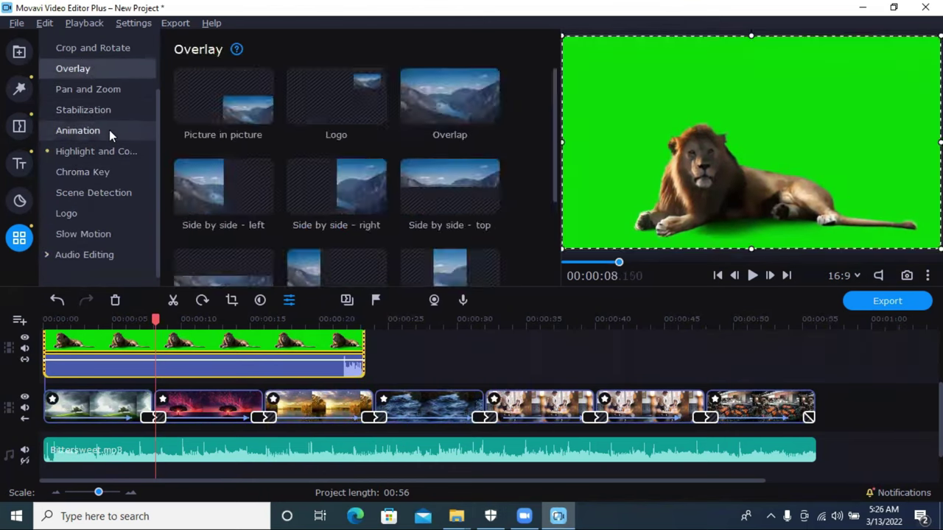
pyautogui.click(108, 130)
pyautogui.click(103, 152)
pyautogui.click(95, 109)
pyautogui.click(90, 90)
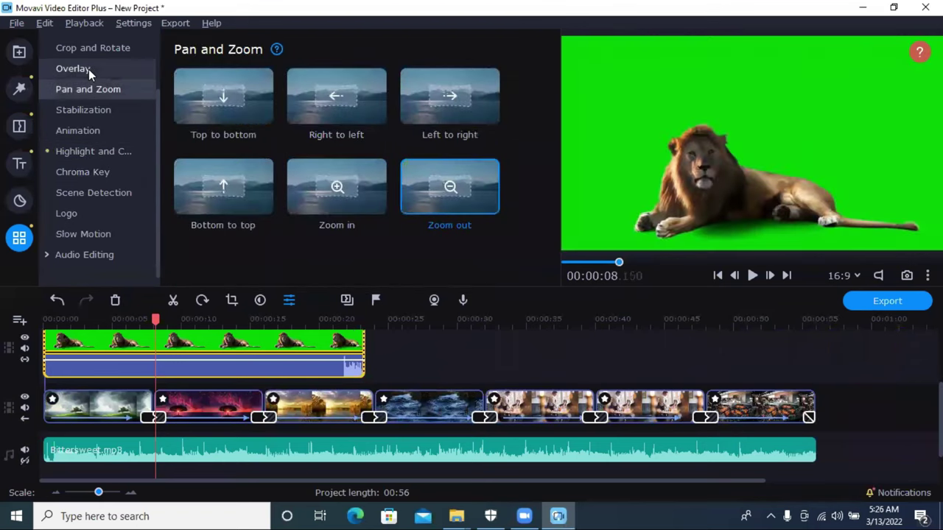
pyautogui.click(88, 68)
pyautogui.click(87, 50)
pyautogui.click(102, 131)
# Step: Key out the lion's green backdrop with the Chroma Key picker, then play from the start to check
pyautogui.click(103, 172)
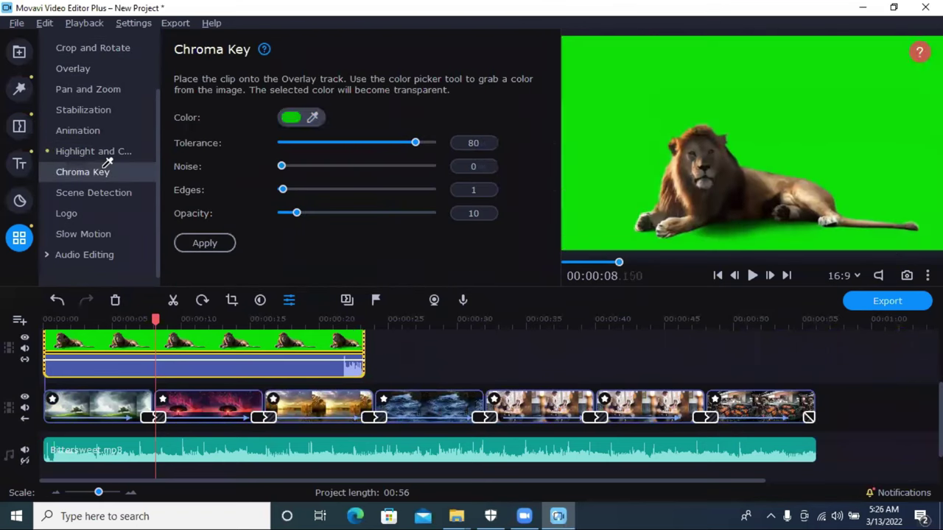
pyautogui.click(671, 109)
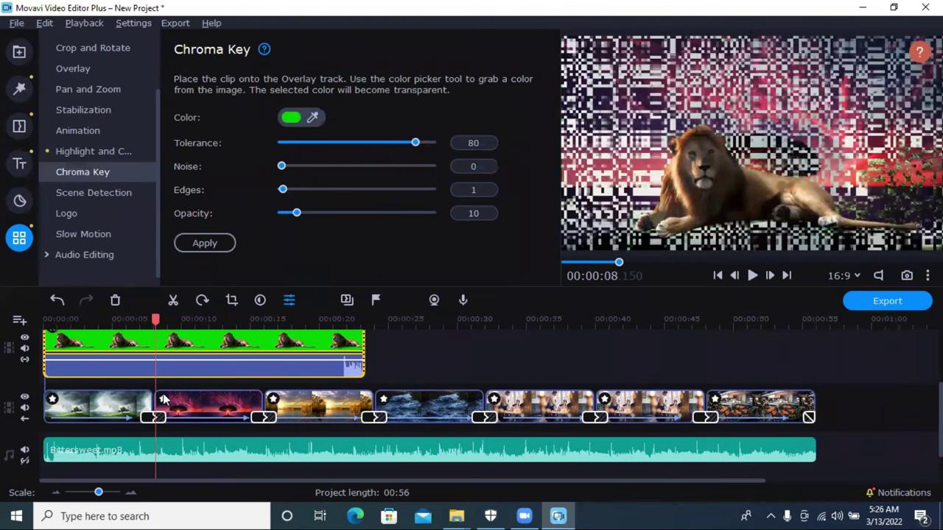
pyautogui.moveTo(157, 324); pyautogui.dragTo(51, 329)
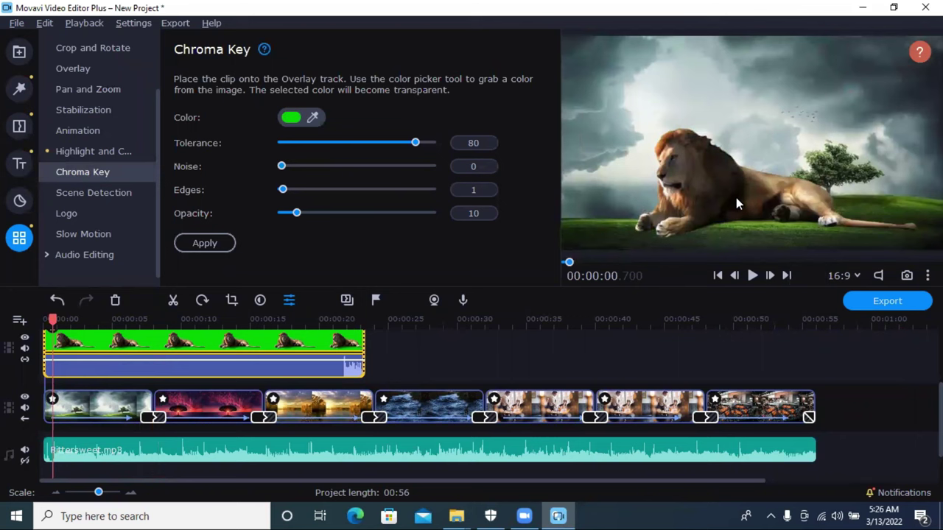
pyautogui.doubleClick(333, 346)
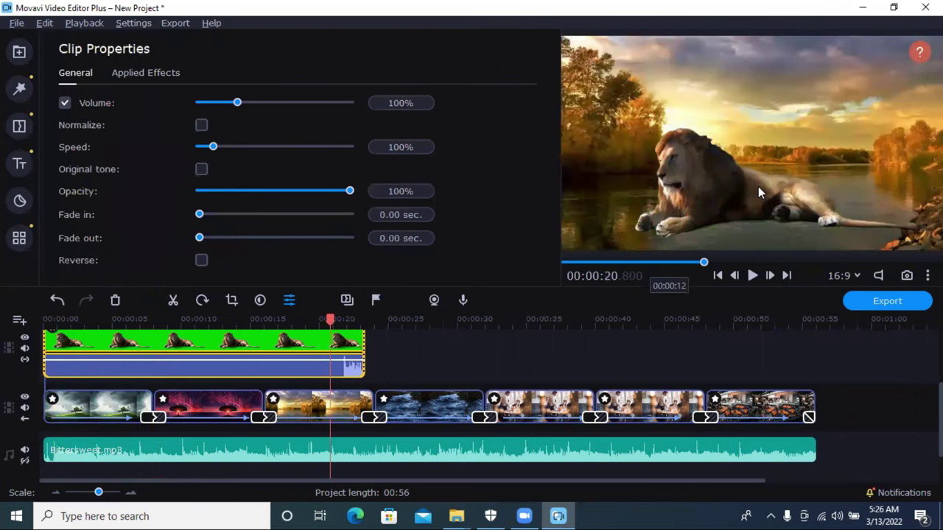
pyautogui.click(268, 349)
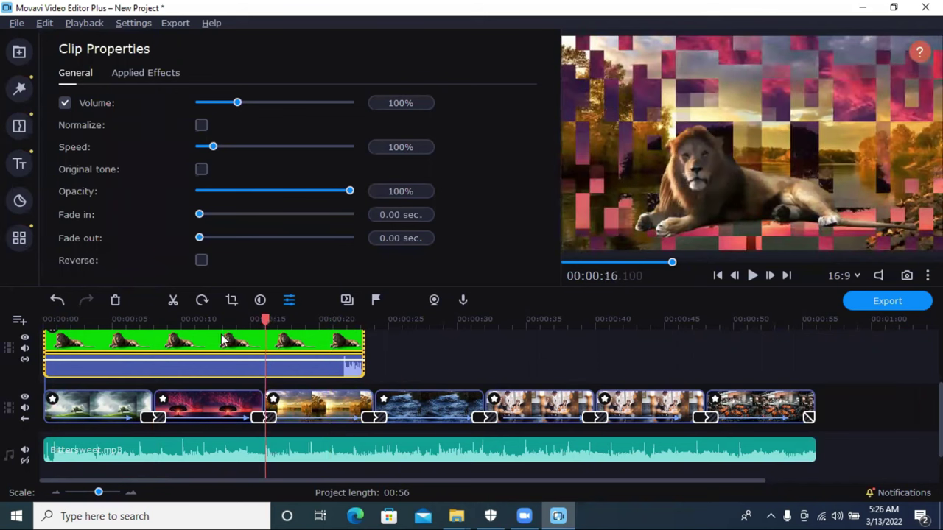
pyautogui.press('Home')
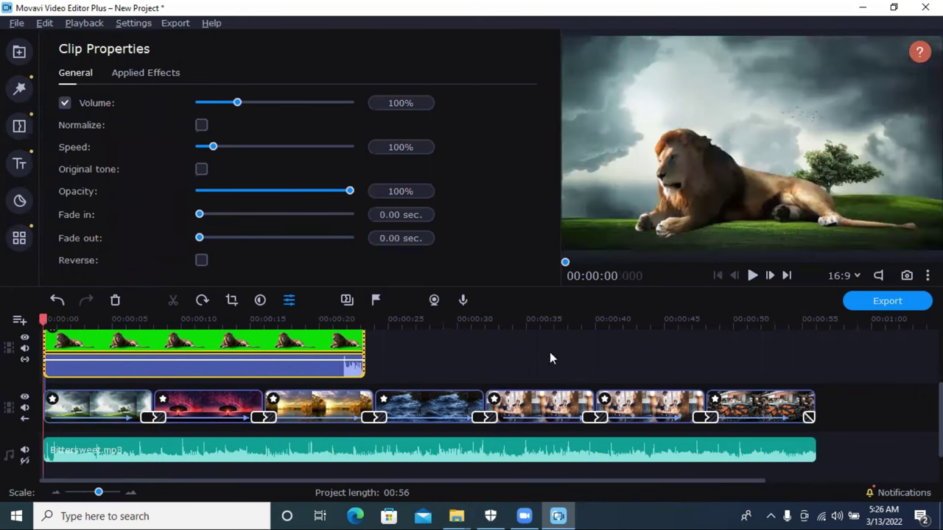
pyautogui.click(752, 275)
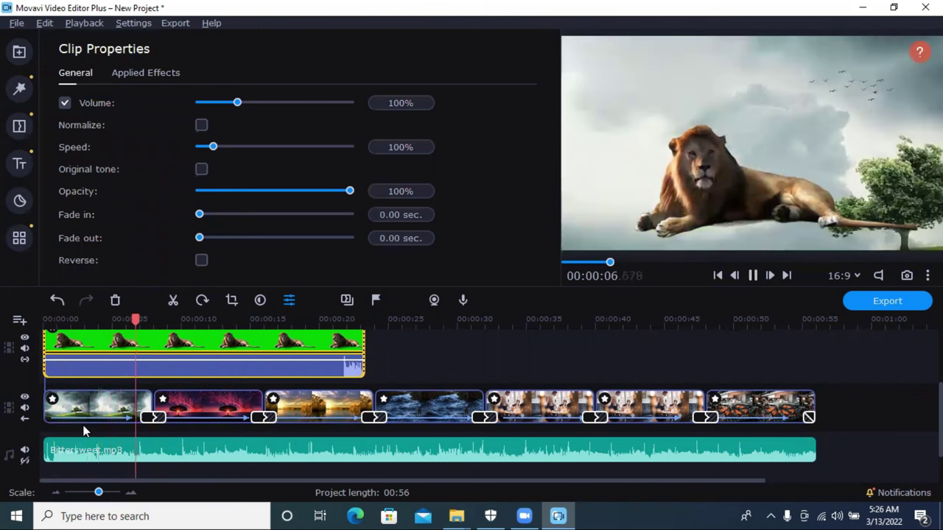
pyautogui.click(95, 418)
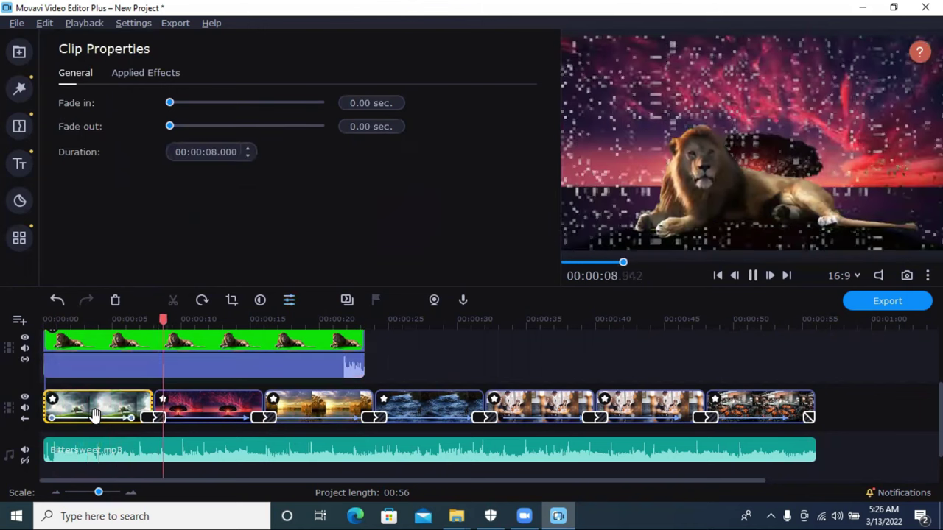
pyautogui.press('Delete')
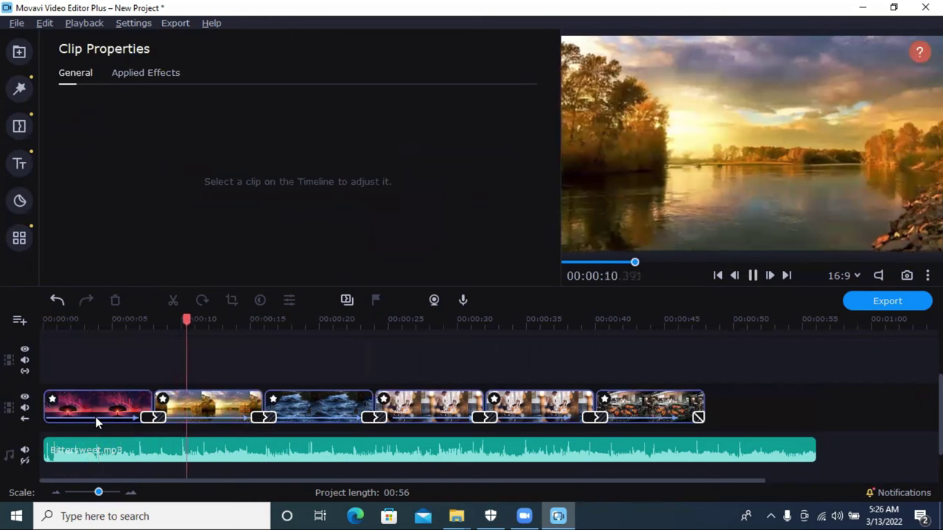
pyautogui.click(57, 301)
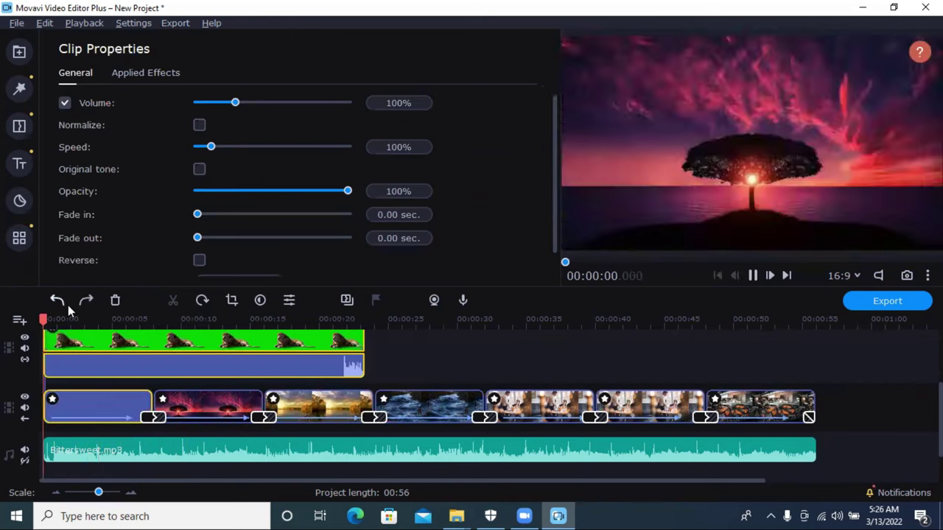
pyautogui.press('space')
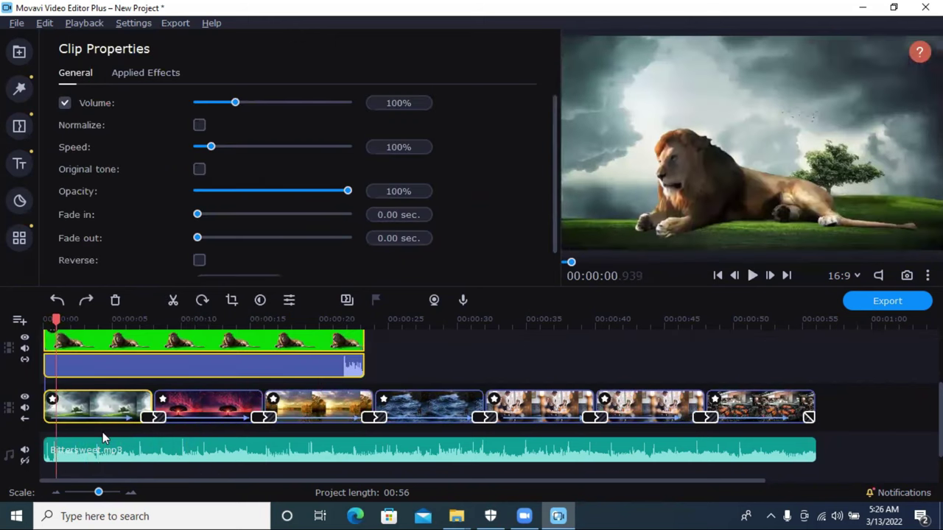
pyautogui.click(108, 417)
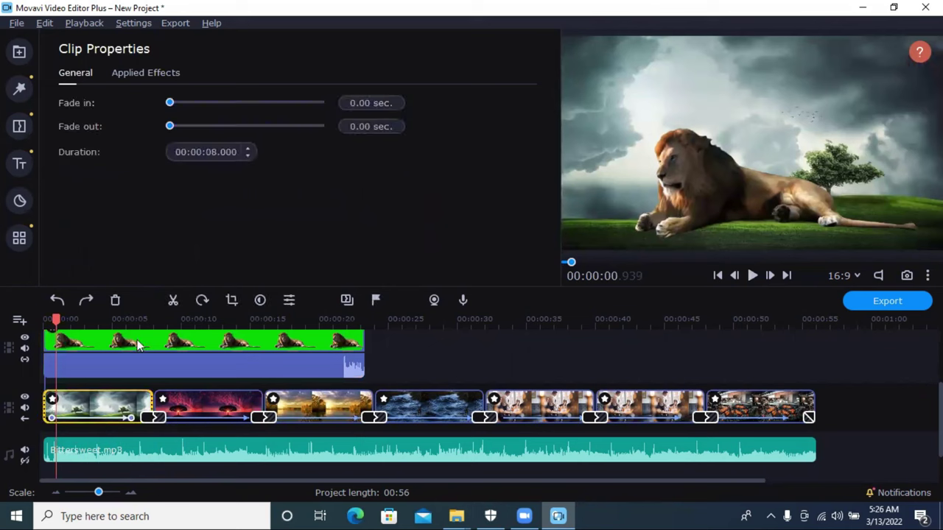
pyautogui.click(129, 417)
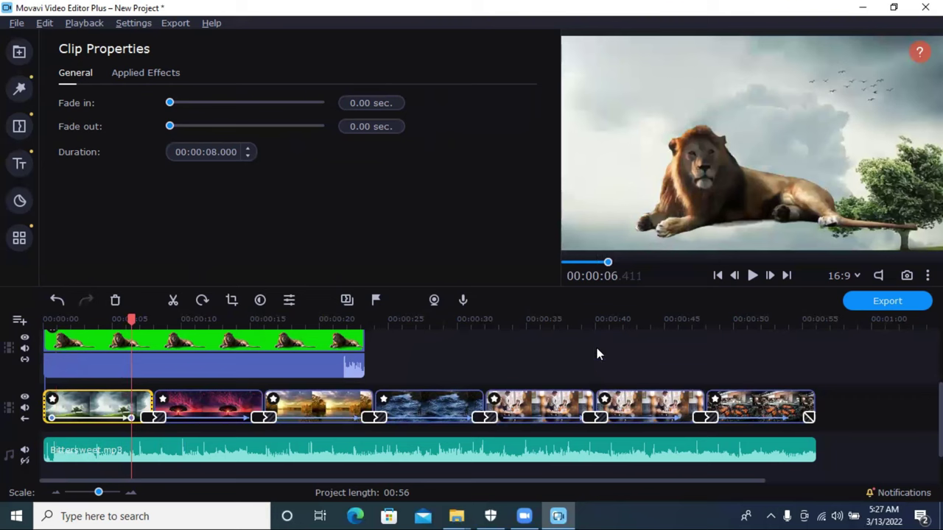
pyautogui.click(752, 276)
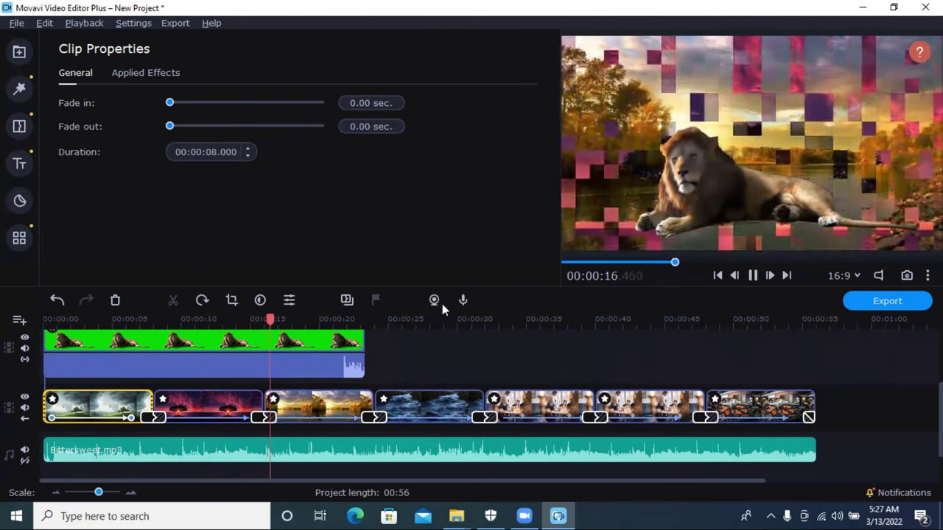
pyautogui.click(752, 275)
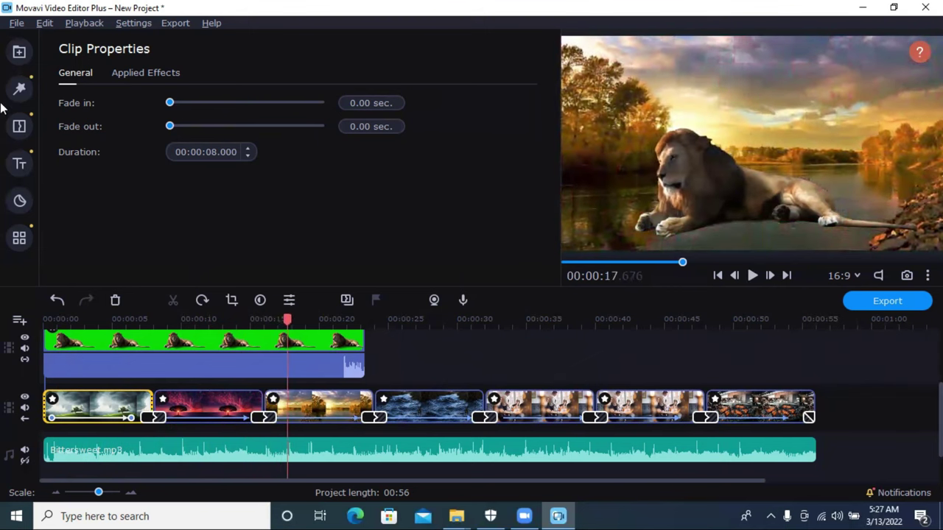
# Step: Open the Sample videos in Import and download the Newsflash clip
pyautogui.click(19, 52)
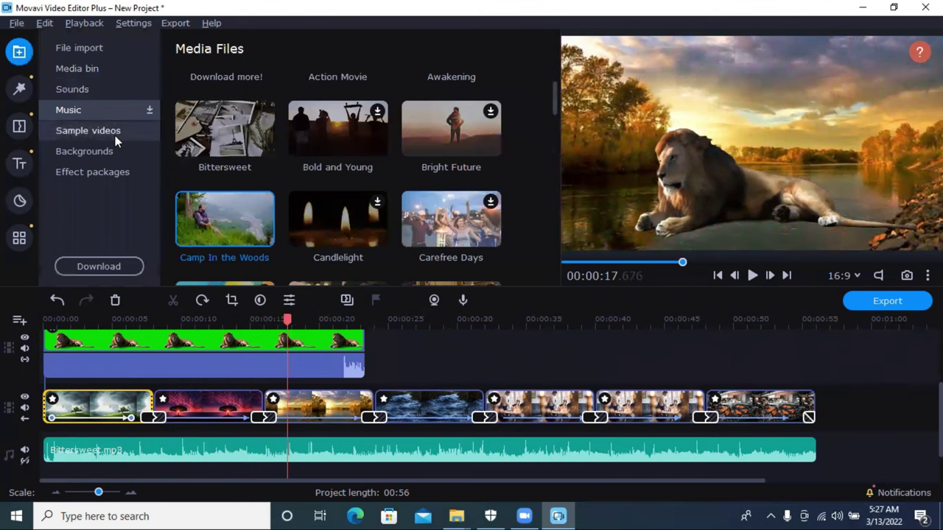
pyautogui.click(115, 132)
pyautogui.click(106, 164)
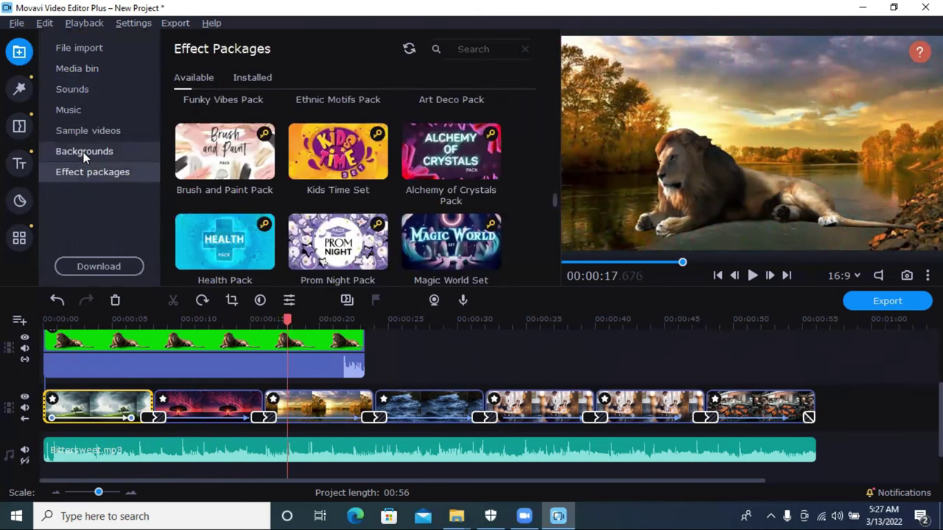
pyautogui.click(85, 151)
pyautogui.scroll(-8, 349, 164)
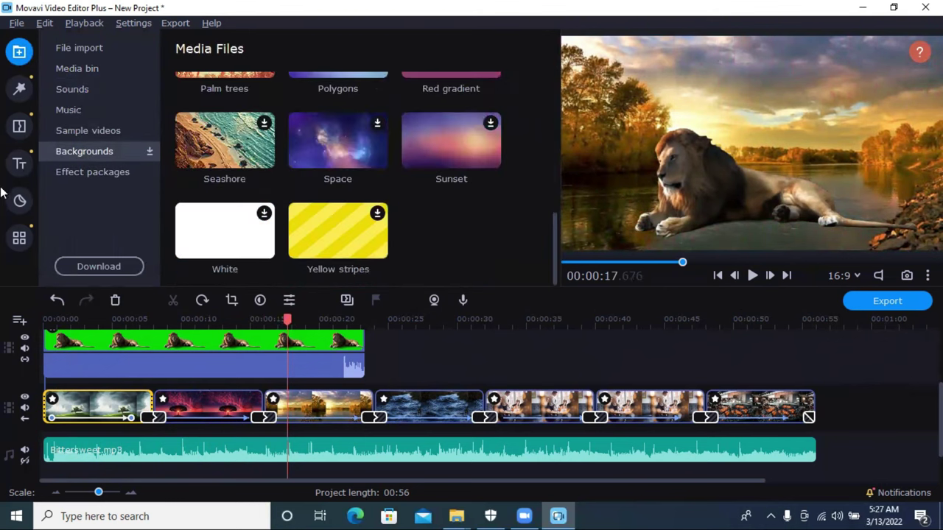
pyautogui.click(80, 130)
pyautogui.scroll(-5, 404, 186)
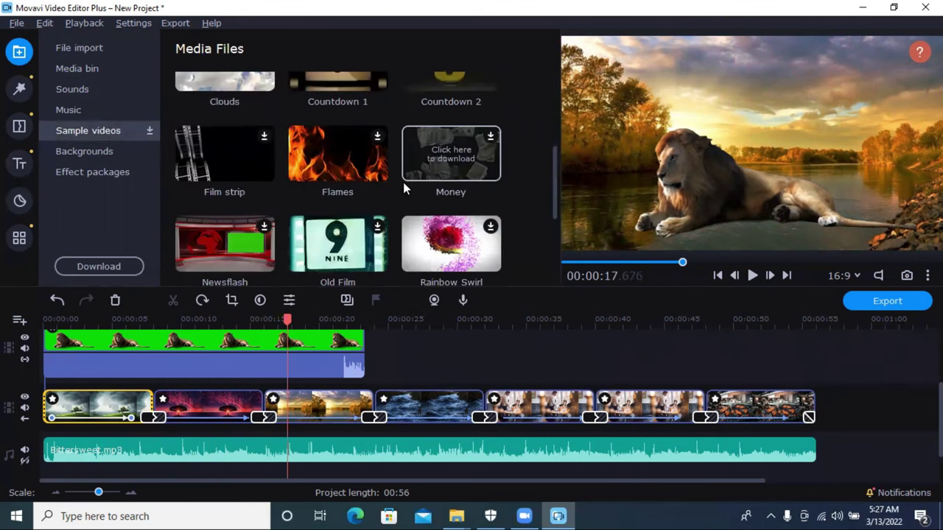
pyautogui.scroll(-1, 403, 182)
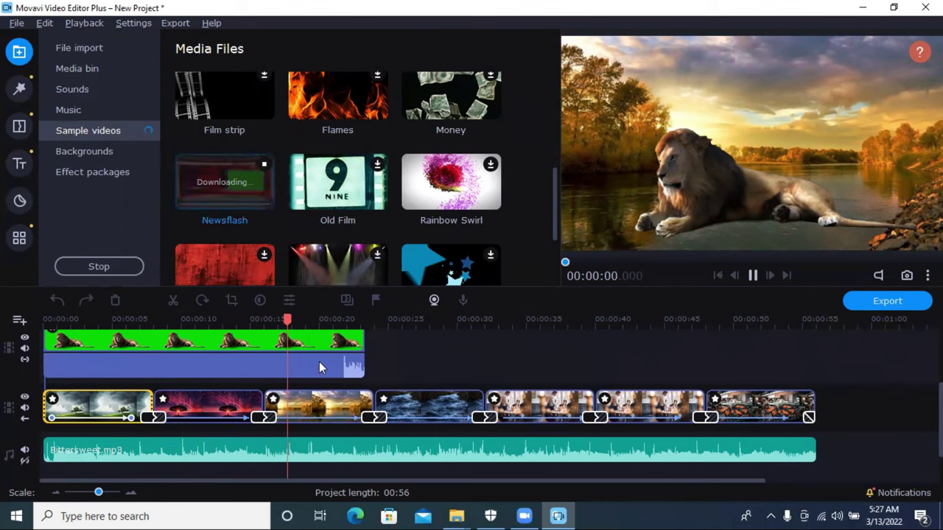
pyautogui.click(240, 207)
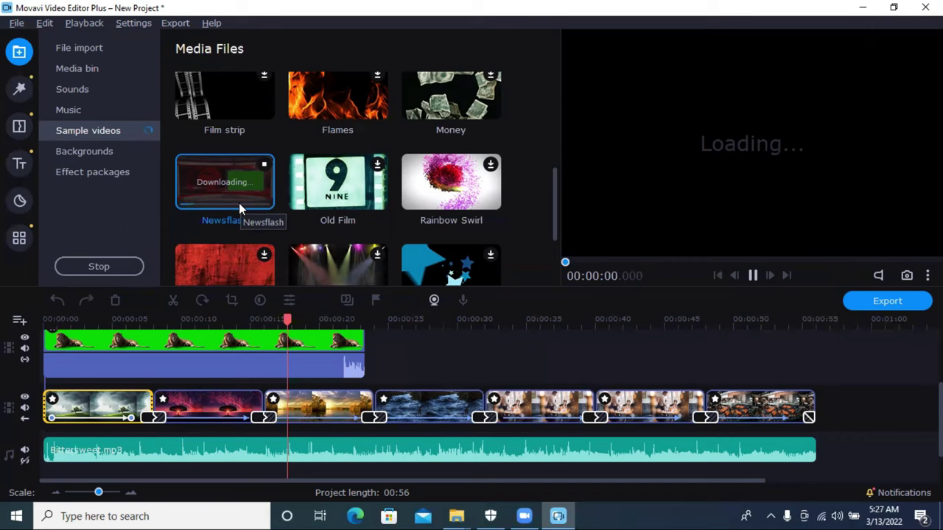
# Step: Select the lion clip's audio part and preview the project from the start
pyautogui.scroll(-3, 307, 229)
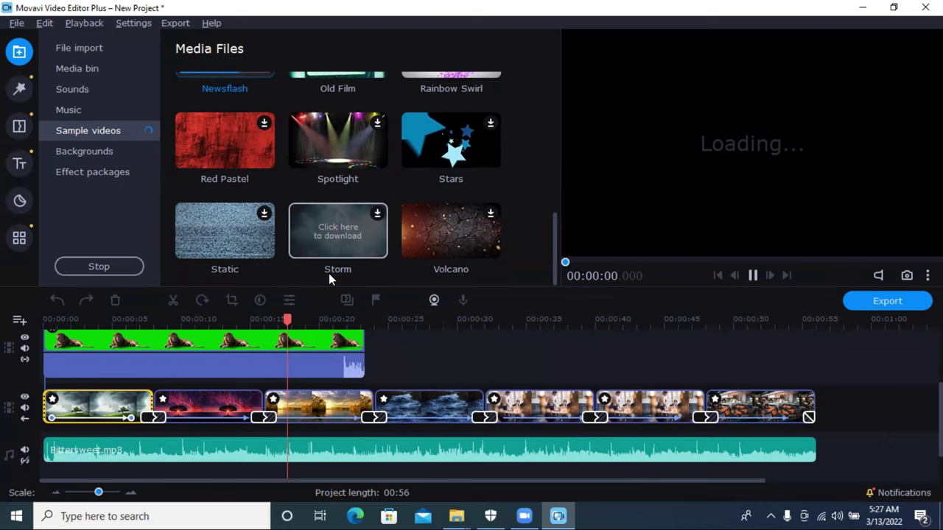
pyautogui.scroll(1, 206, 190)
pyautogui.scroll(3, 213, 190)
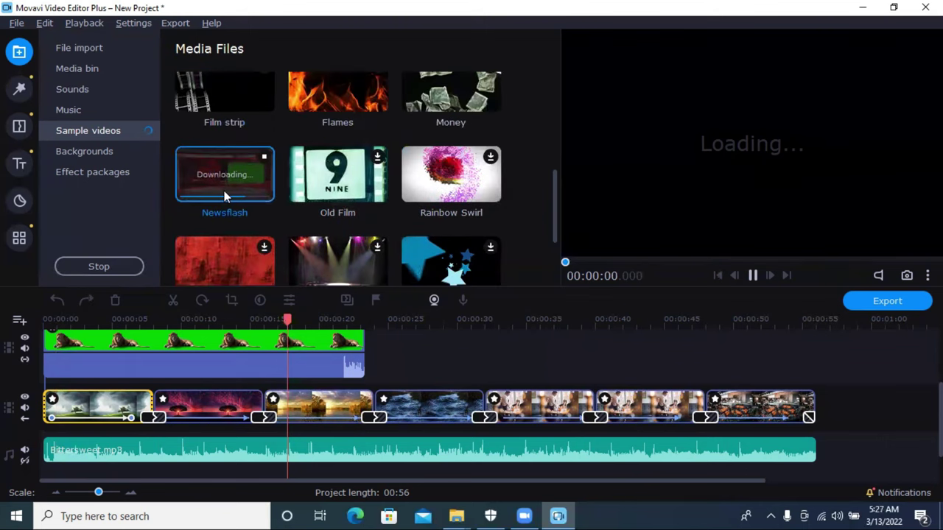
pyautogui.click(246, 353)
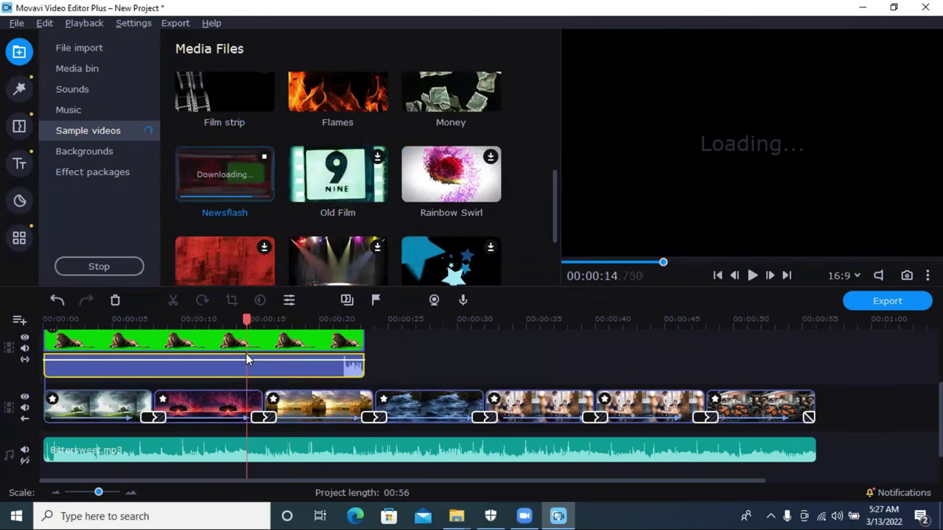
pyautogui.click(233, 182)
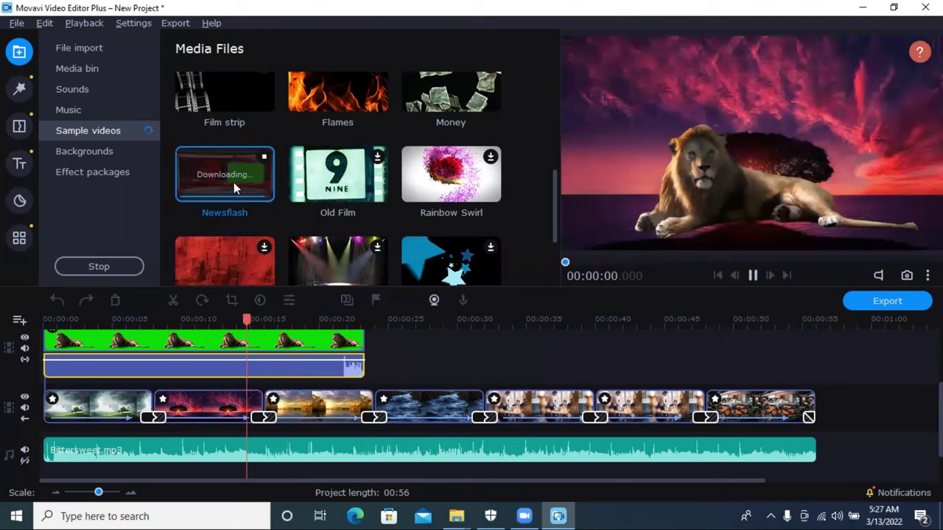
# Step: Put Newsflash on the overlay track, delete the lion clip, and move Newsflash to 0:00
pyautogui.moveTo(232, 179); pyautogui.dragTo(396, 335)
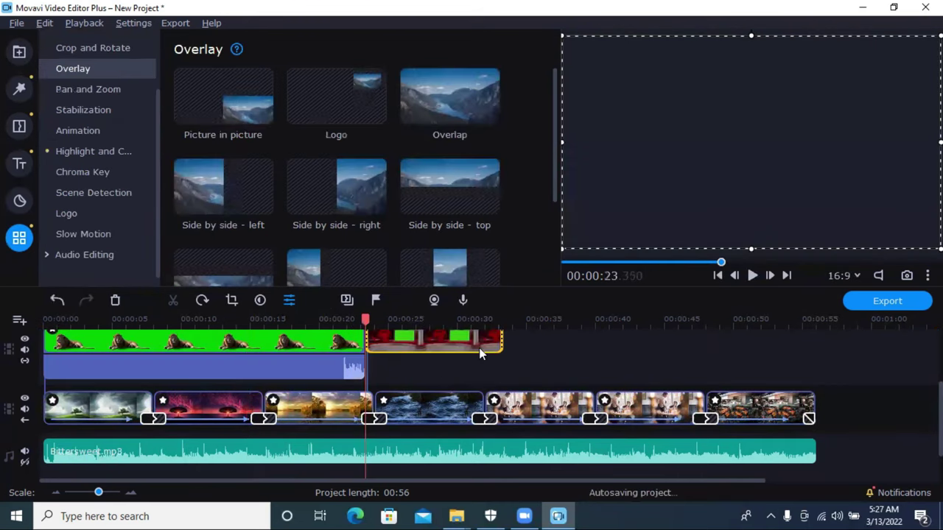
pyautogui.click(752, 274)
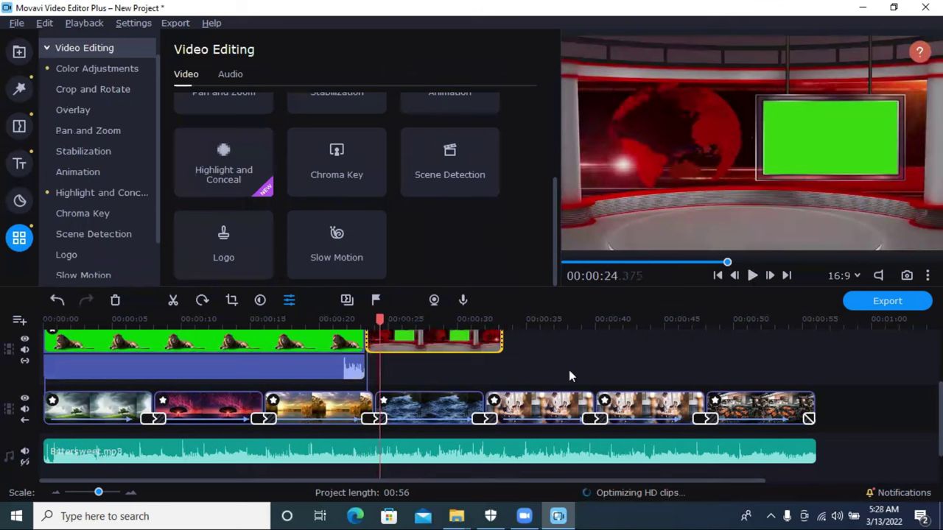
pyautogui.click(308, 356)
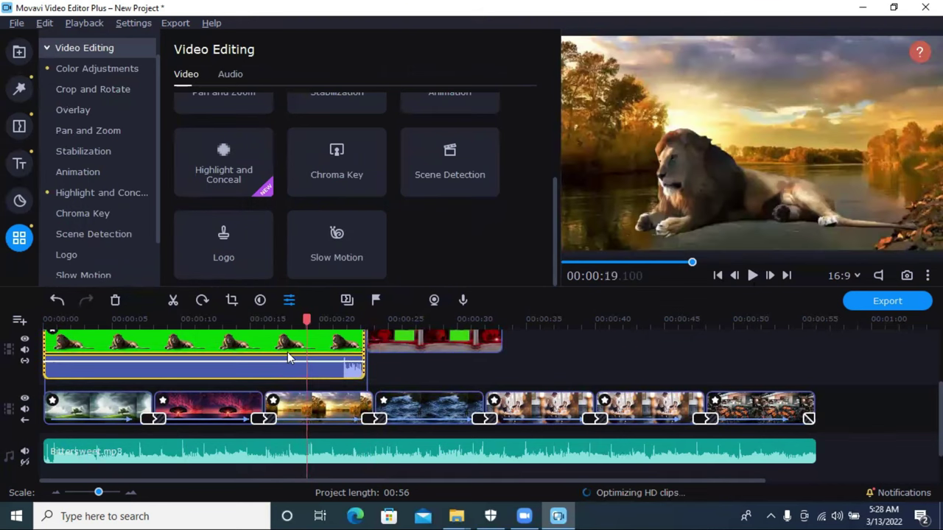
pyautogui.click(115, 300)
pyautogui.moveTo(442, 372); pyautogui.dragTo(107, 370)
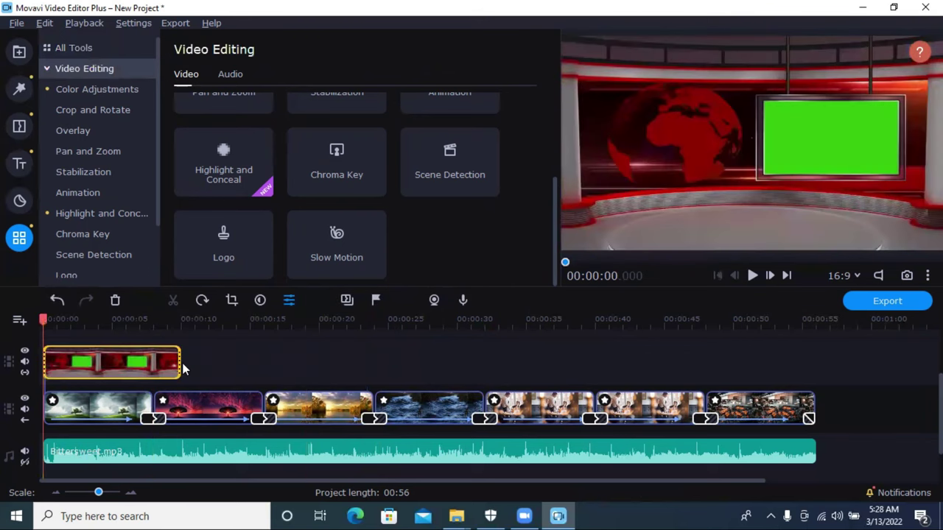
# Step: Scrub the preview between about 6 and 10 seconds to check the Newsflash overlay
pyautogui.click(180, 362)
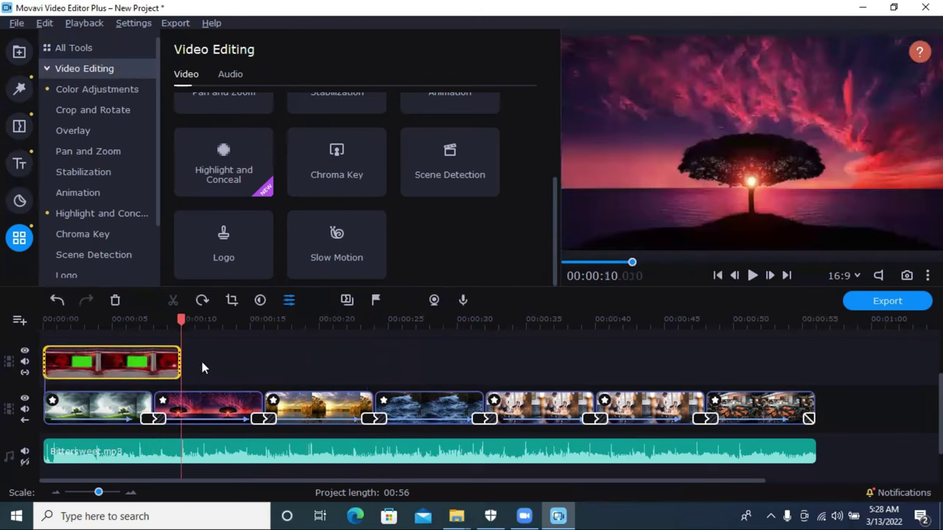
pyautogui.click(151, 368)
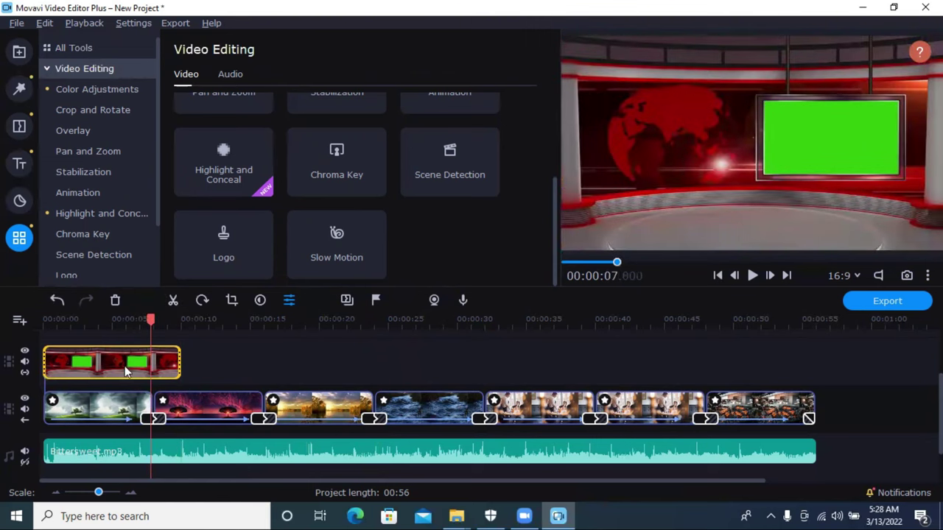
pyautogui.click(125, 320)
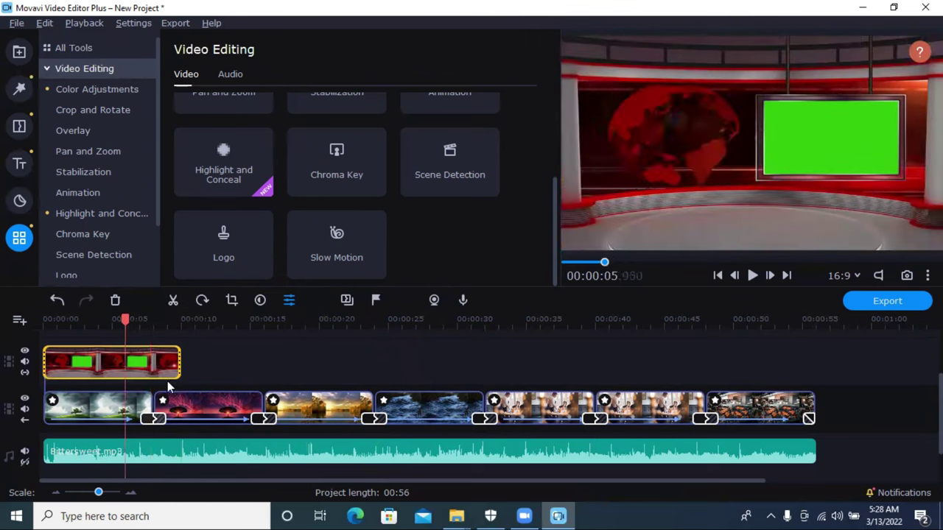
pyautogui.click(76, 233)
# Step: Key out the Newsflash monitor's green screen with the Chroma Key eyedropper, keeping tolerance at 80
pyautogui.click(74, 214)
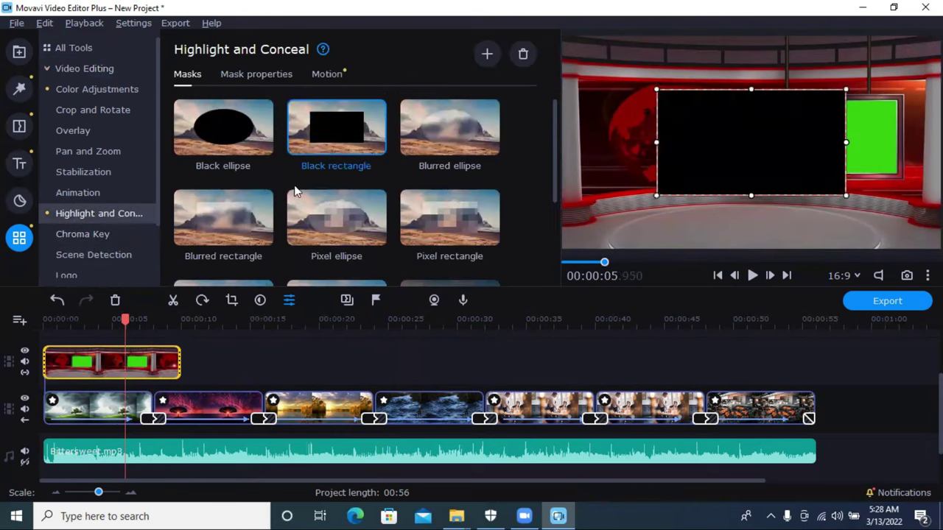
pyautogui.click(115, 233)
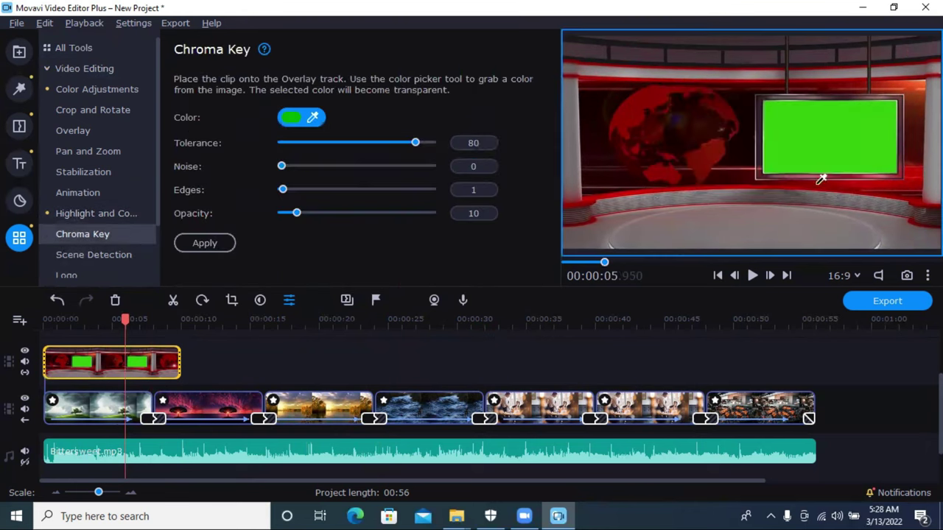
pyautogui.click(842, 142)
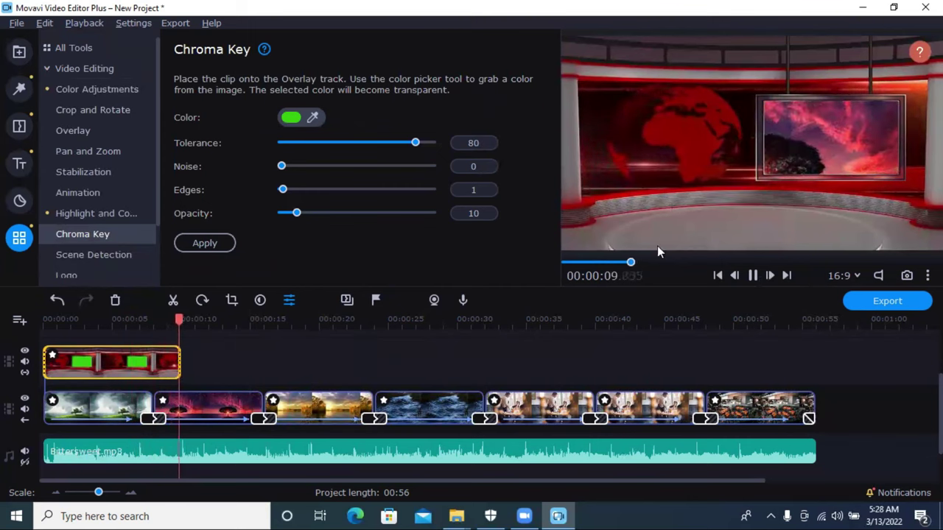
# Step: Set the Newsflash overlay clip's speed to 24% in Clip Properties
pyautogui.click(181, 362)
pyautogui.moveTo(180, 363)
pyautogui.mouseDown()
pyautogui.moveTo(261, 361)
pyautogui.moveTo(182, 367)
pyautogui.mouseUp()
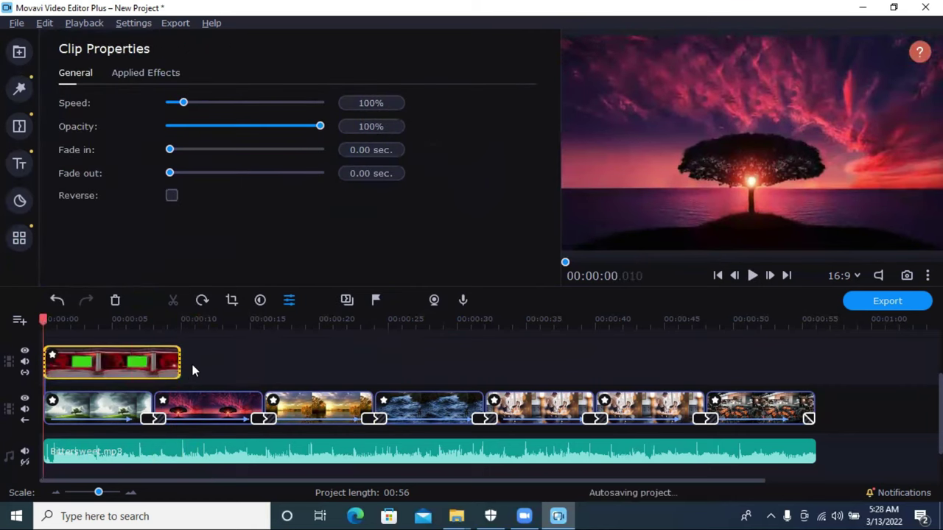
pyautogui.moveTo(184, 107); pyautogui.dragTo(133, 109)
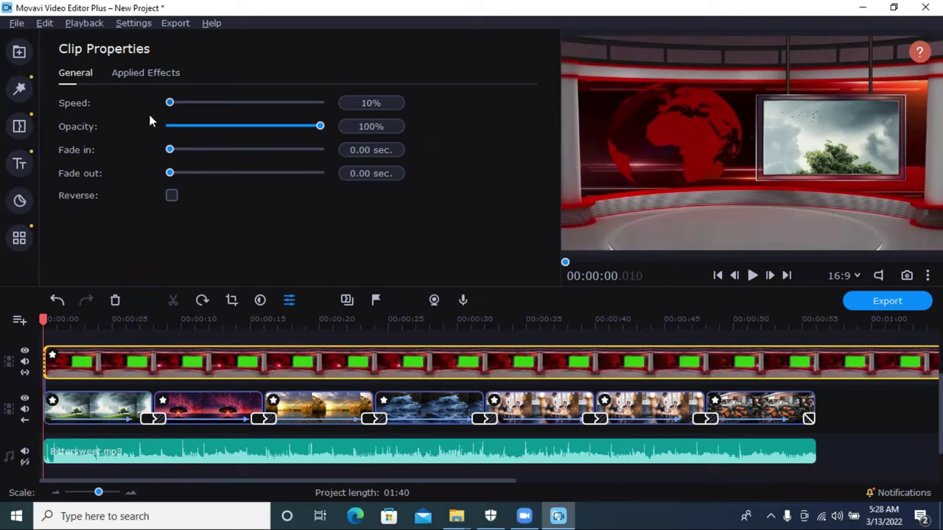
pyautogui.moveTo(172, 107); pyautogui.dragTo(171, 110)
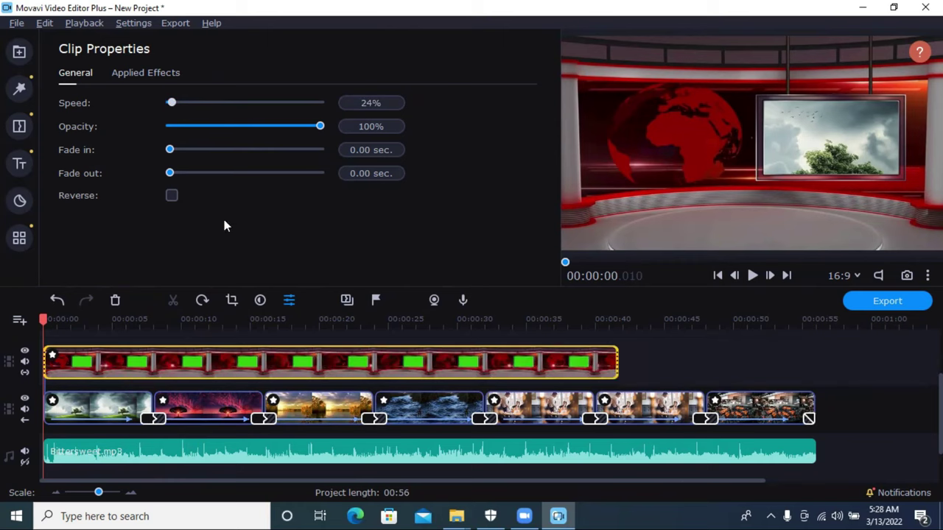
# Step: Check the slowed overlay's end against the slideshow, preview from the start, then open MP4 export
pyautogui.click(621, 368)
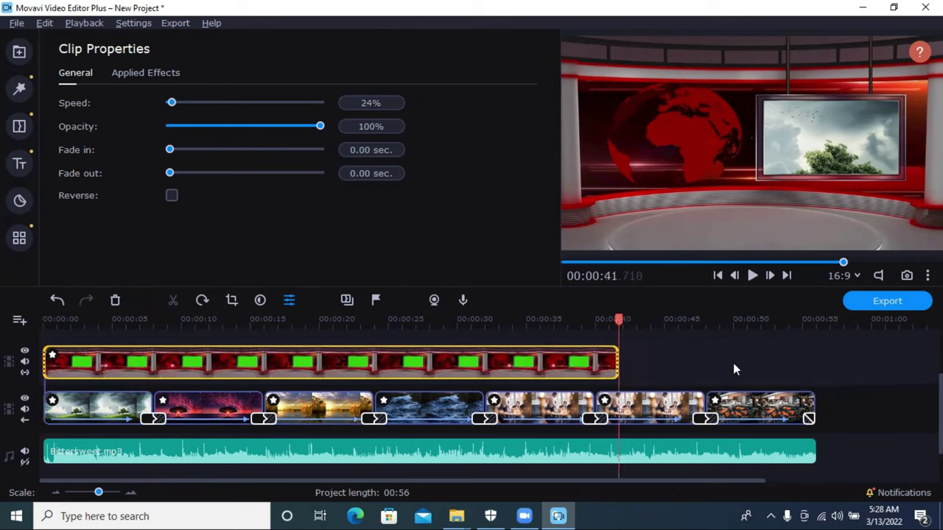
pyautogui.click(816, 322)
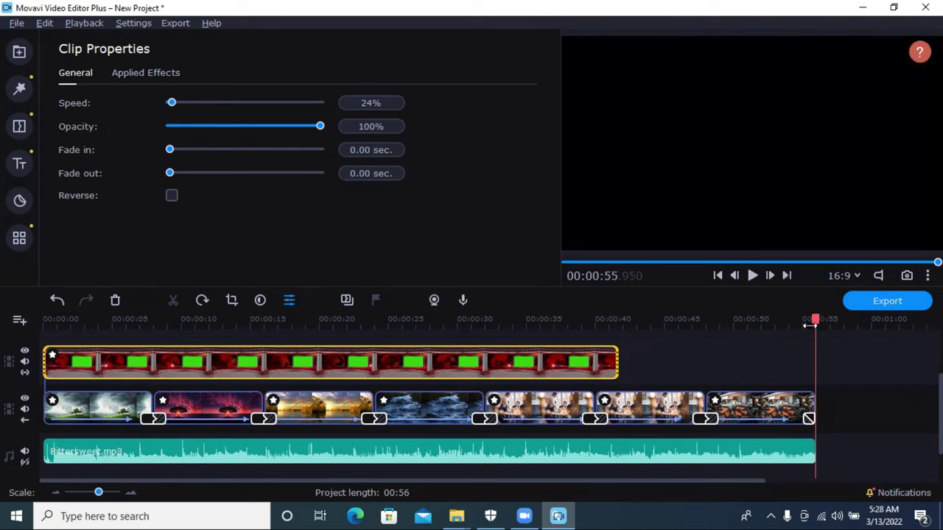
pyautogui.click(616, 361)
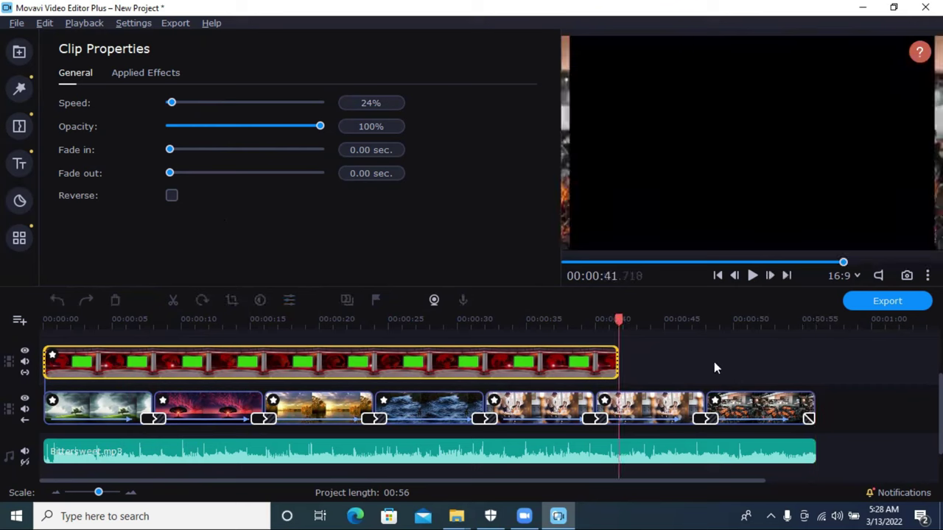
pyautogui.moveTo(618, 318); pyautogui.dragTo(59, 319)
pyautogui.click(747, 279)
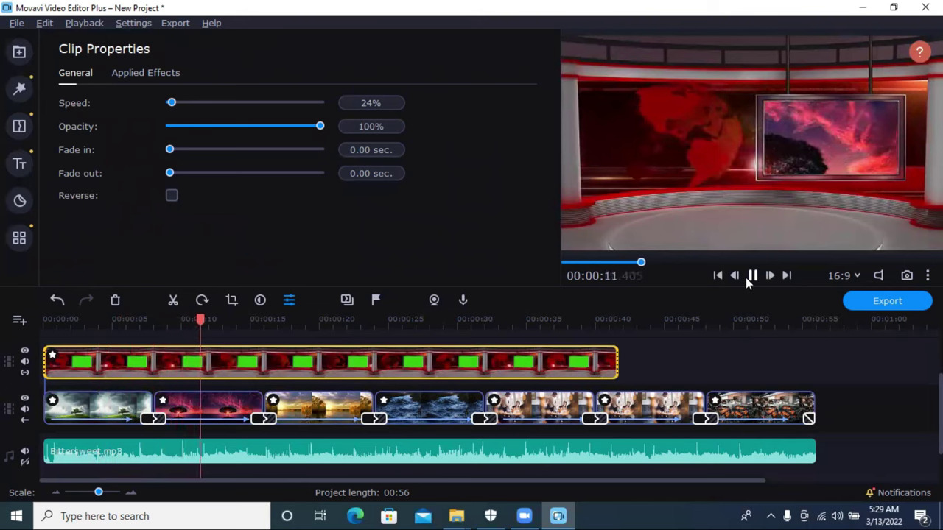
pyautogui.click(753, 278)
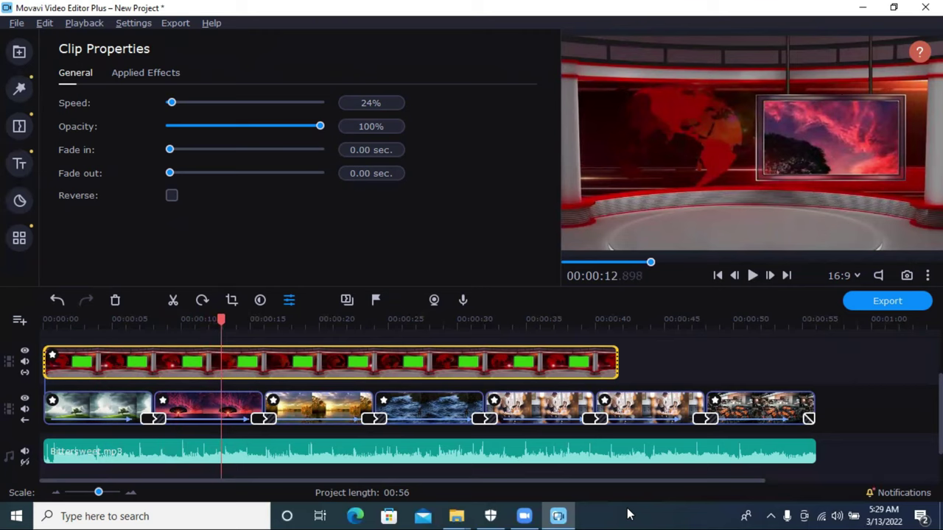
pyautogui.click(900, 302)
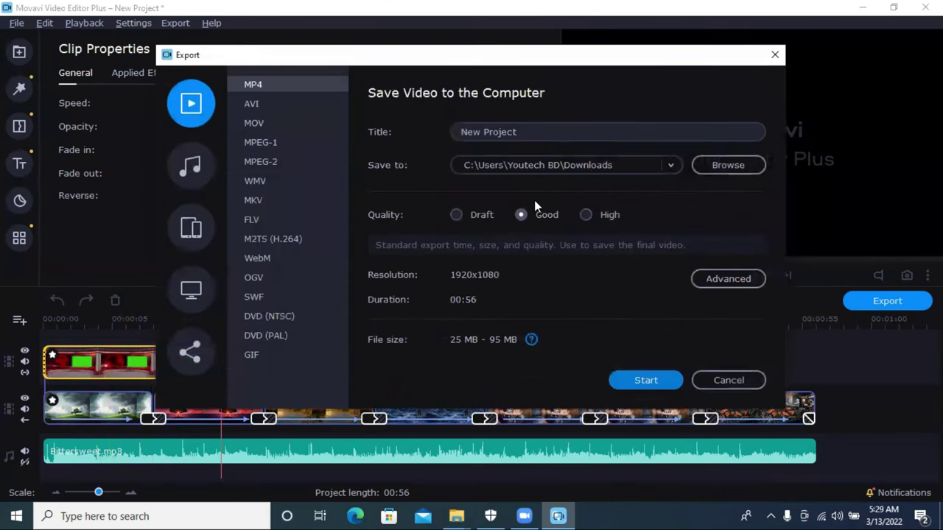